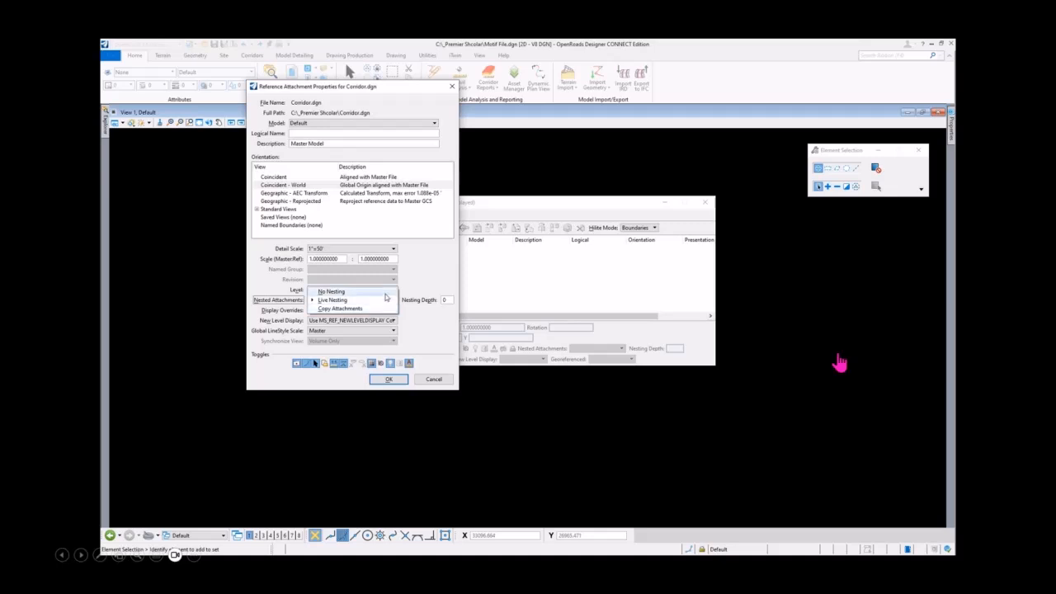
- Attach the Corridor, Drainage, Geometry and Terrain references with No Nesting and Display Overrides set to Never
{"action": "left_click", "coordinate": [386, 310]}
{"action": "left_click", "coordinate": [374, 328]}
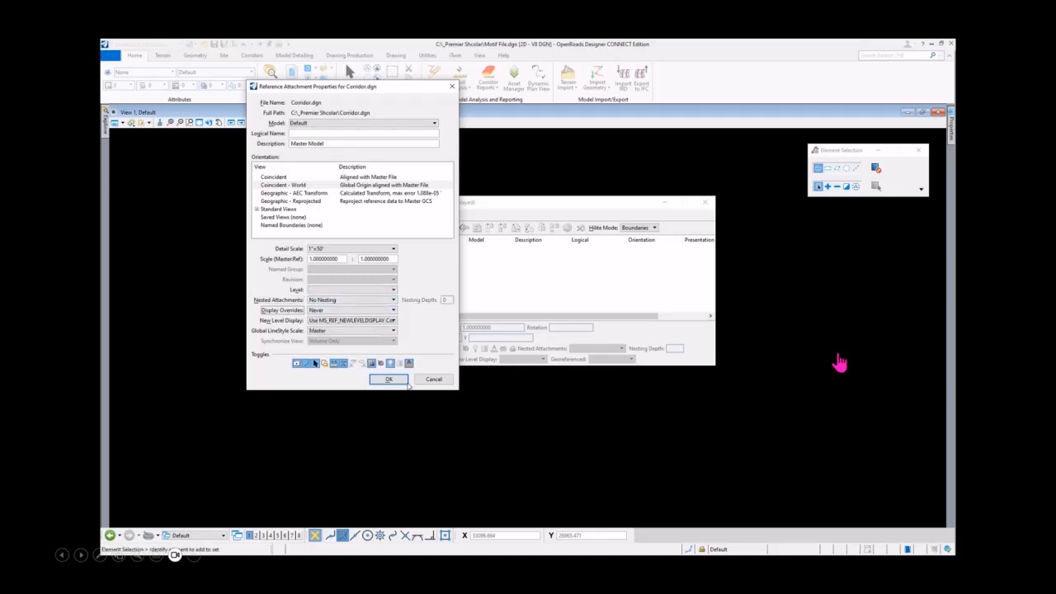
{"action": "left_click", "coordinate": [404, 382]}
{"action": "left_click", "coordinate": [404, 382]}
{"action": "left_click", "coordinate": [404, 383]}
{"action": "left_click", "coordinate": [404, 382]}
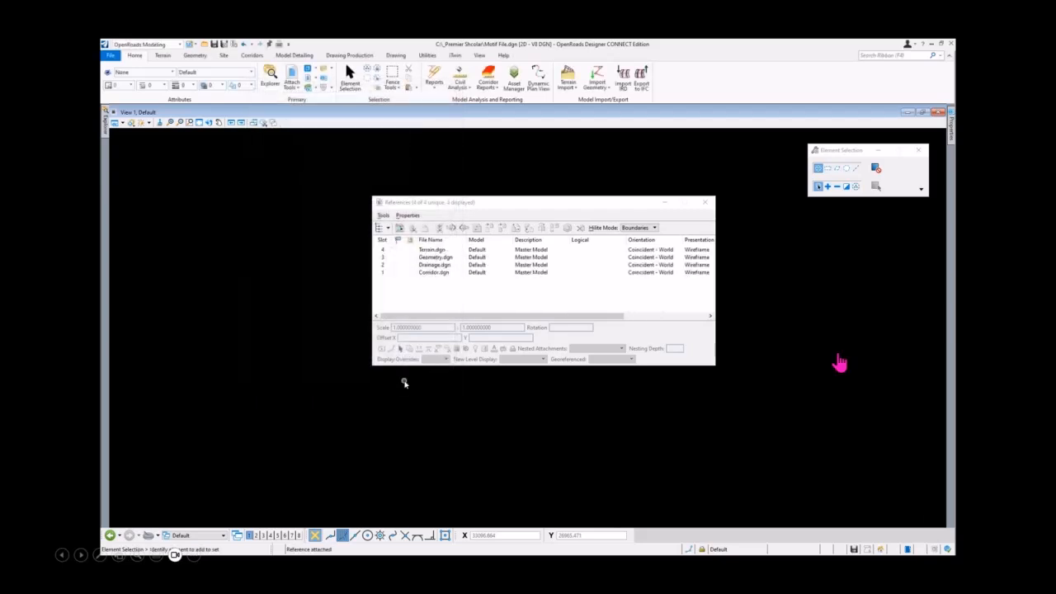
- Fit View 1 to show all attached references and move the References window clear of the alignment
{"action": "left_click_drag", "start_coordinate": [517, 201], "coordinate": [666, 222]}
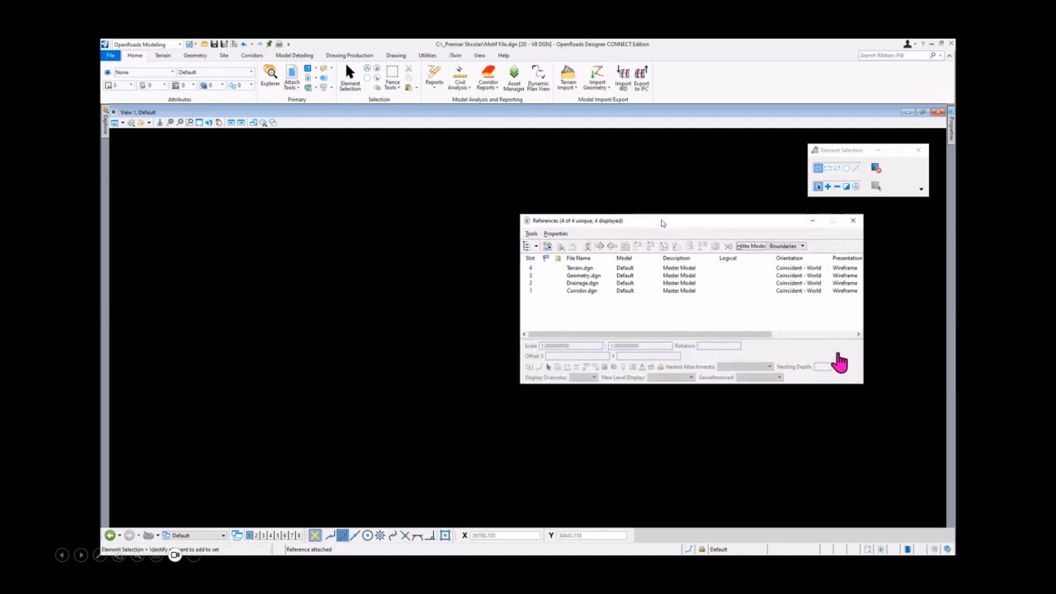
{"action": "left_click", "coordinate": [199, 122]}
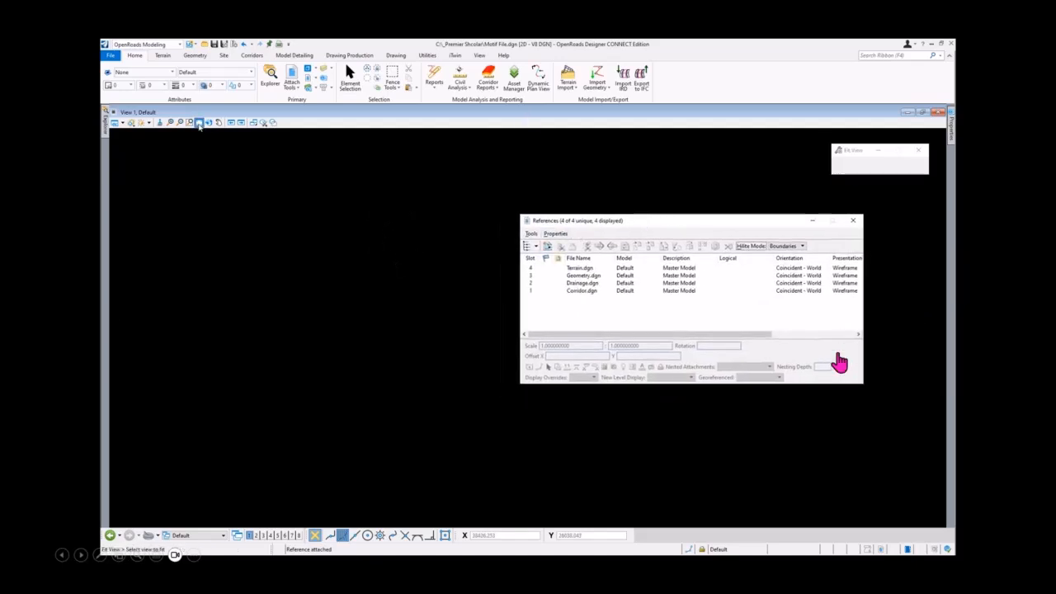
{"action": "right_click", "coordinate": [412, 318]}
{"action": "left_click_drag", "start_coordinate": [646, 224], "coordinate": [699, 214]}
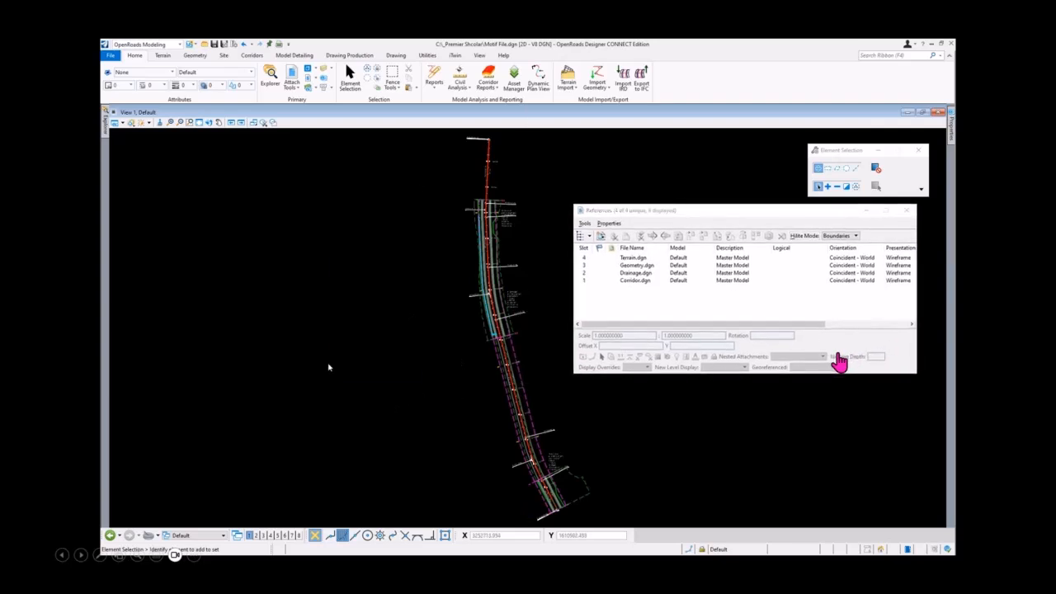
- Turn off the level of an East Frontage Rd corridor element by picking it, and turn off the display of the Terrain.dgn reference
{"action": "right_click", "coordinate": [327, 365]}
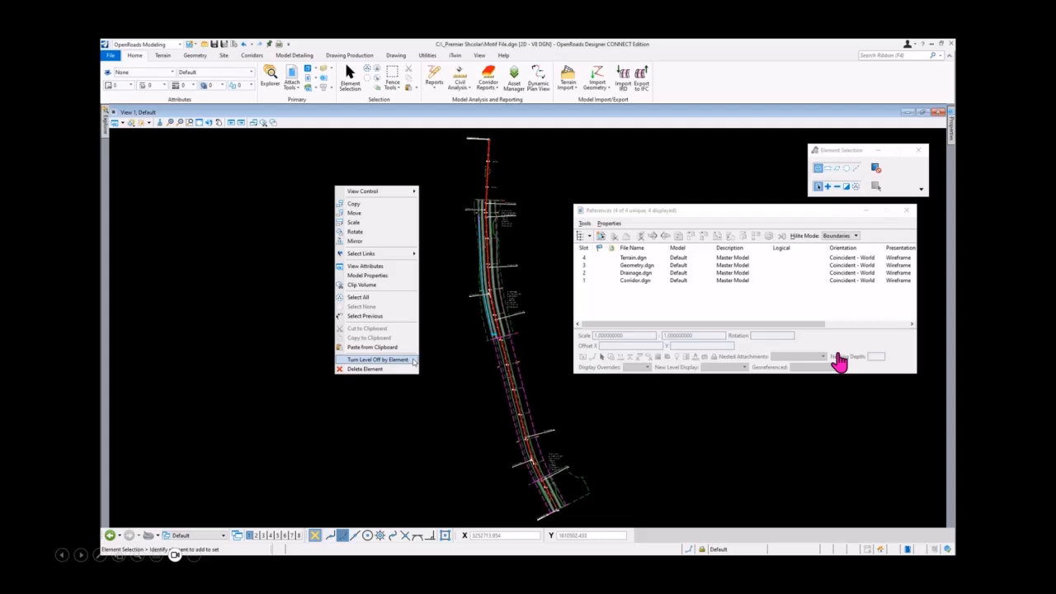
{"action": "left_click", "coordinate": [377, 359]}
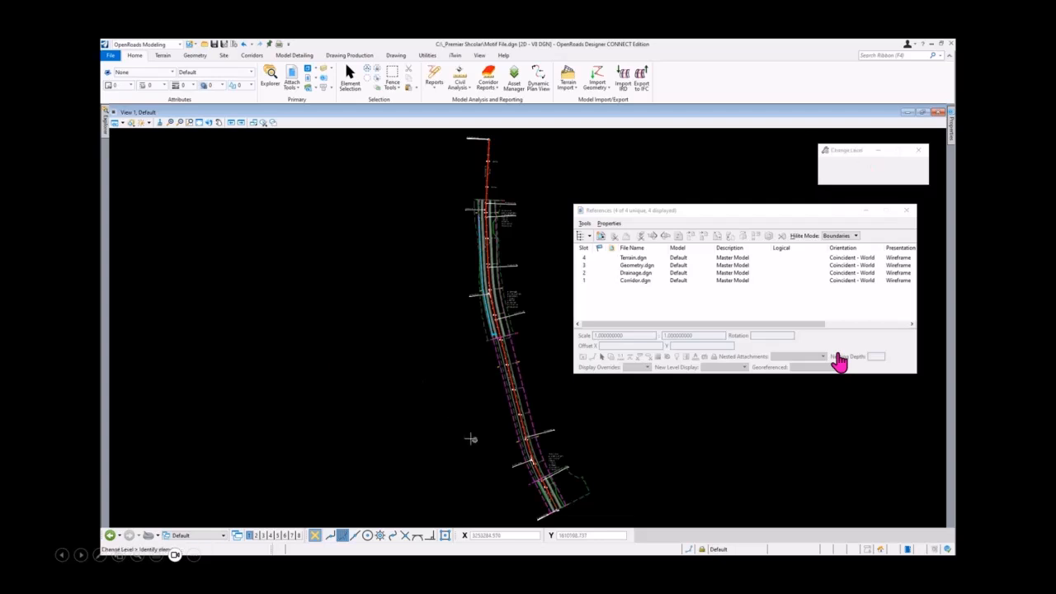
{"action": "left_click", "coordinate": [532, 417]}
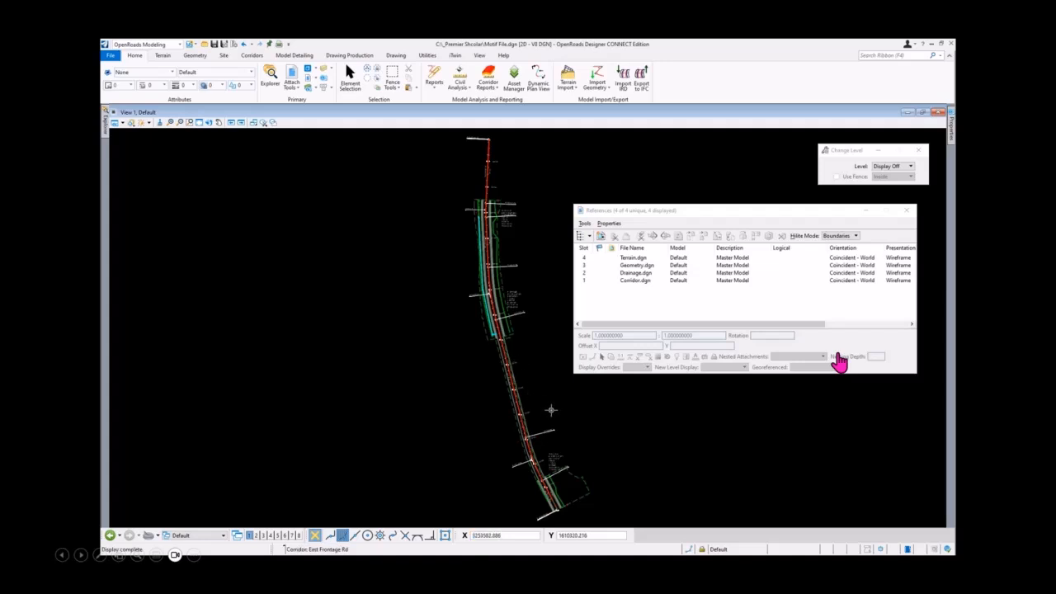
{"action": "left_click", "coordinate": [639, 261]}
{"action": "left_click", "coordinate": [585, 358]}
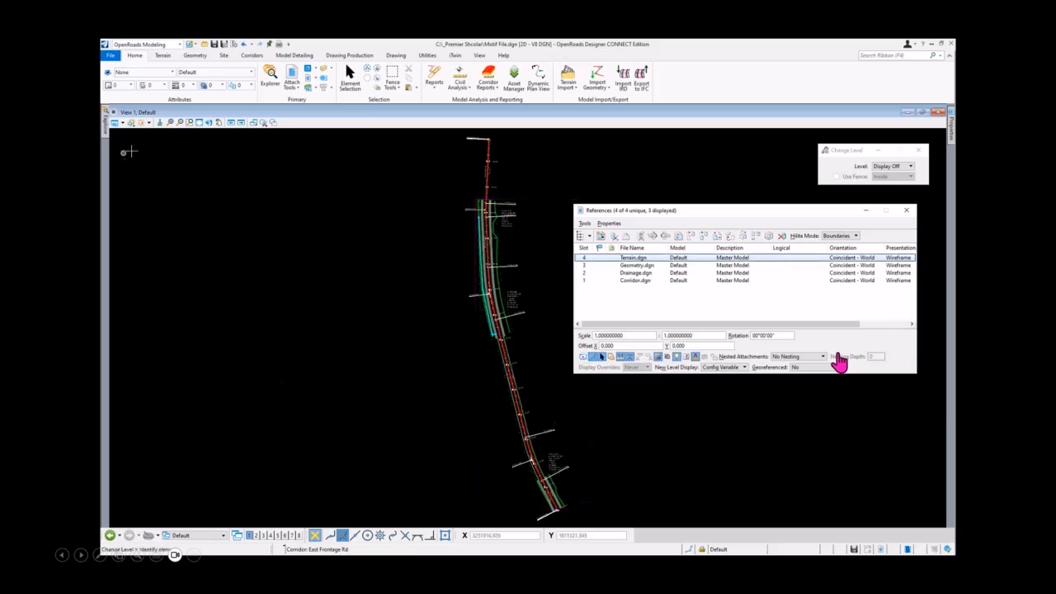
- Toggle the Data Fields display attribute of View 1 and save the settings of the motif file
{"action": "left_click", "coordinate": [122, 123]}
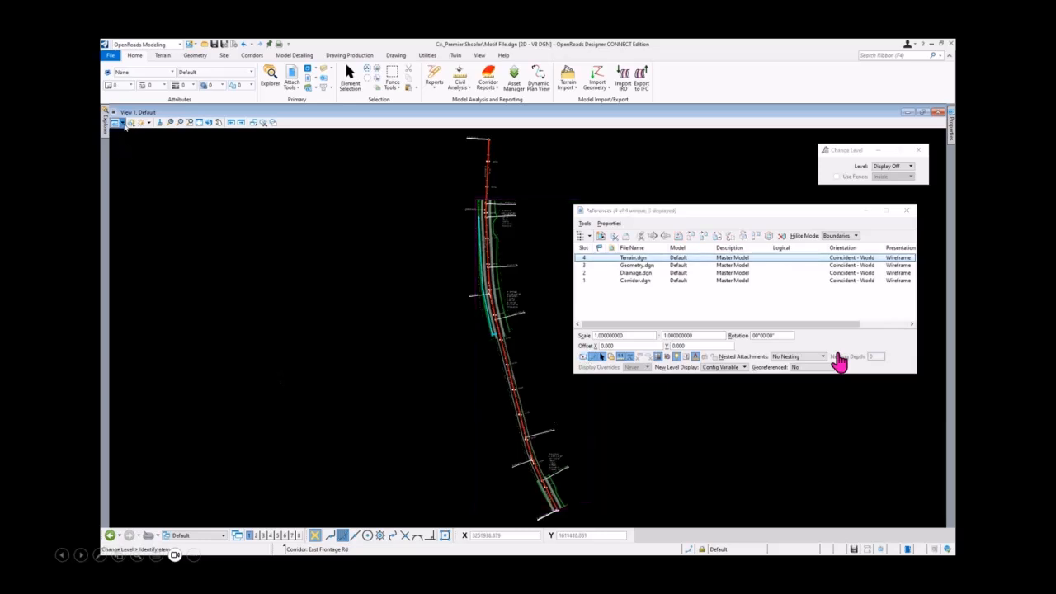
{"action": "left_click", "coordinate": [122, 123]}
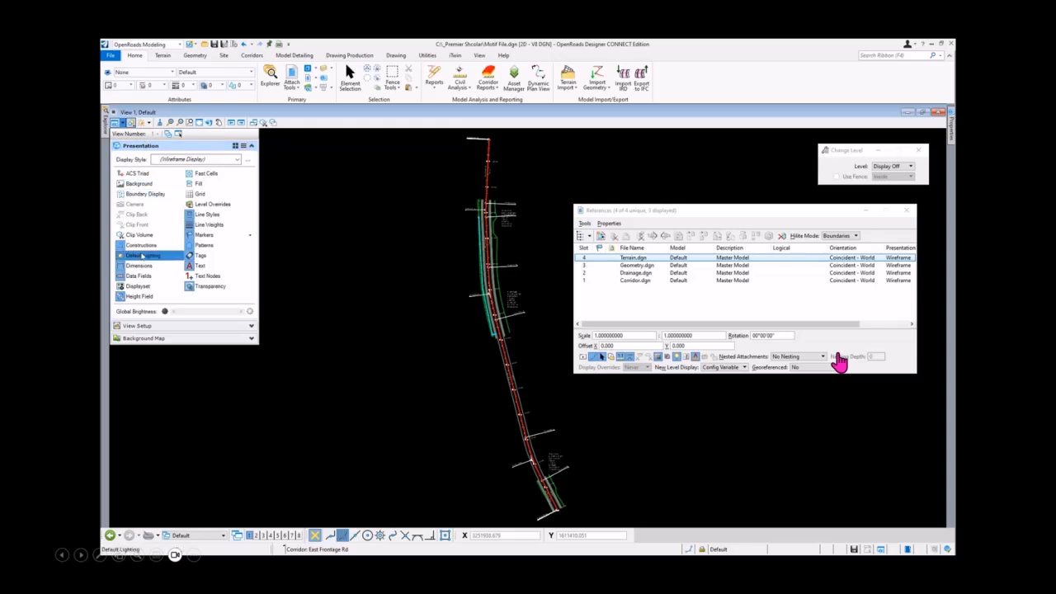
{"action": "left_click", "coordinate": [169, 277]}
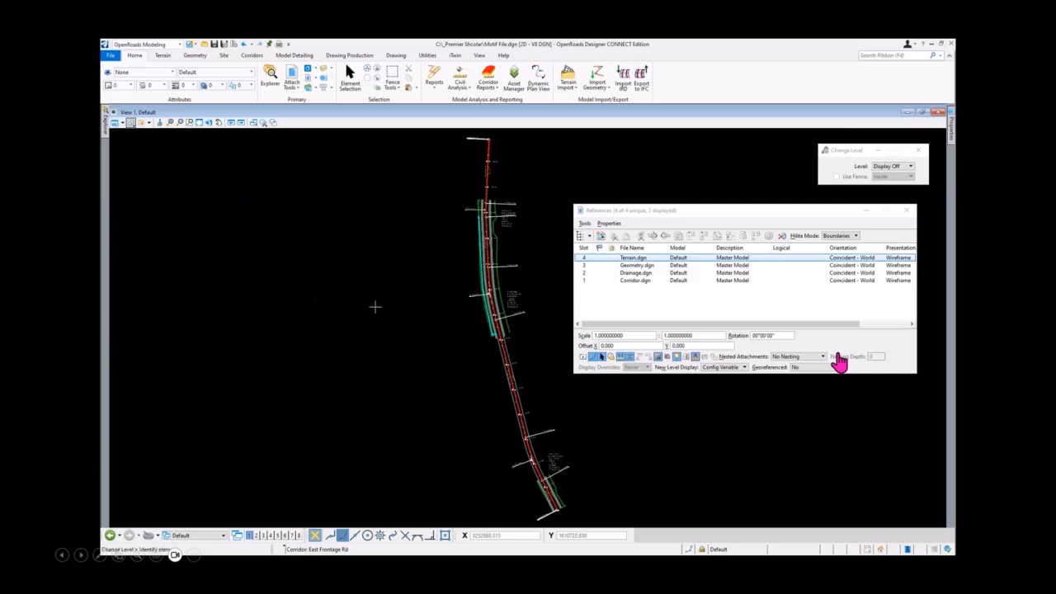
{"action": "left_click", "coordinate": [225, 44]}
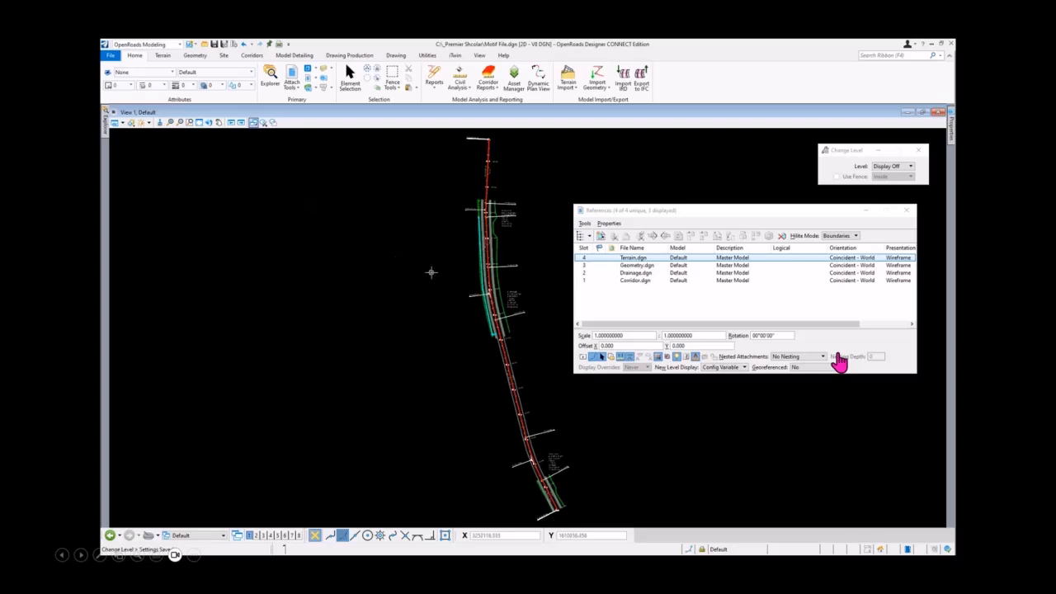
- Create a new design file named Clip Boundary in the _Premier Shcolar folder
{"action": "left_click", "coordinate": [110, 55]}
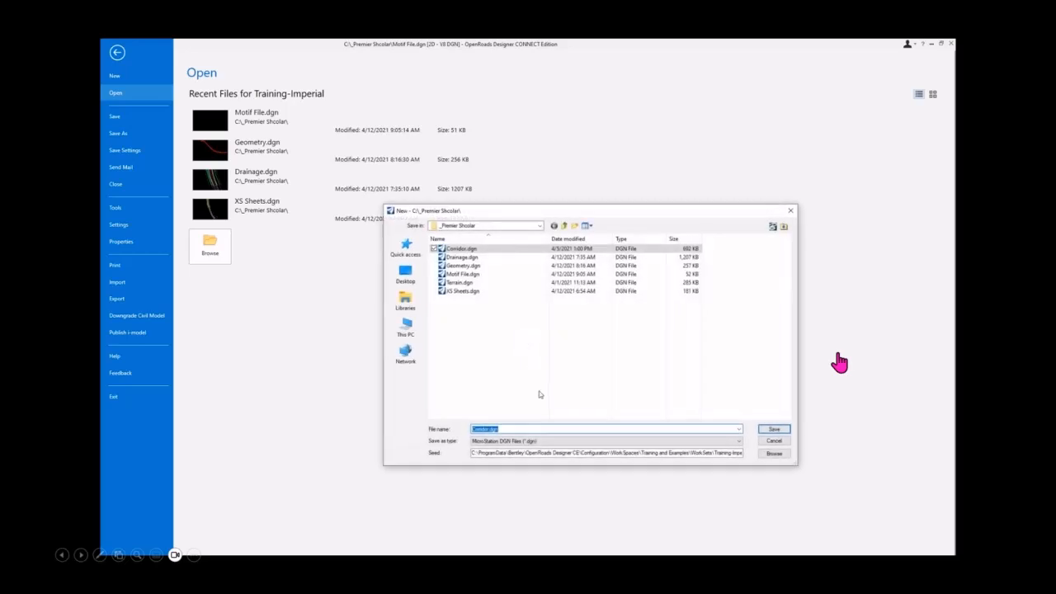
{"action": "type", "text": "Olp"}
{"action": "type", "text": " Boundary"}
{"action": "left_click", "coordinate": [772, 430]}
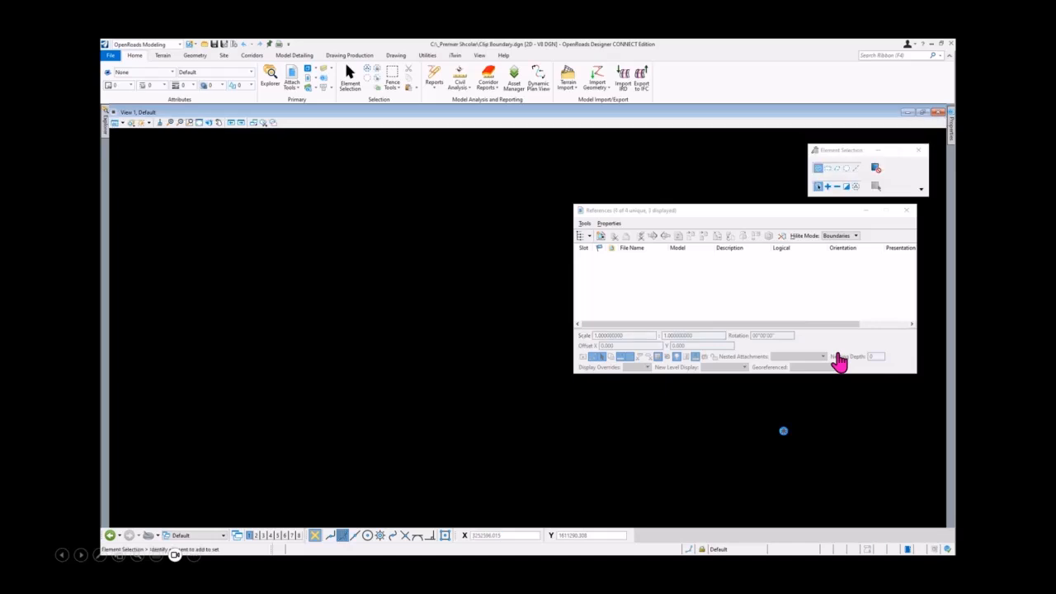
- Attach Motif File.dgn as a Coincident - World reference with Live Nesting, nesting depth 1 and Display Overrides set to Never
{"action": "left_click", "coordinate": [585, 223]}
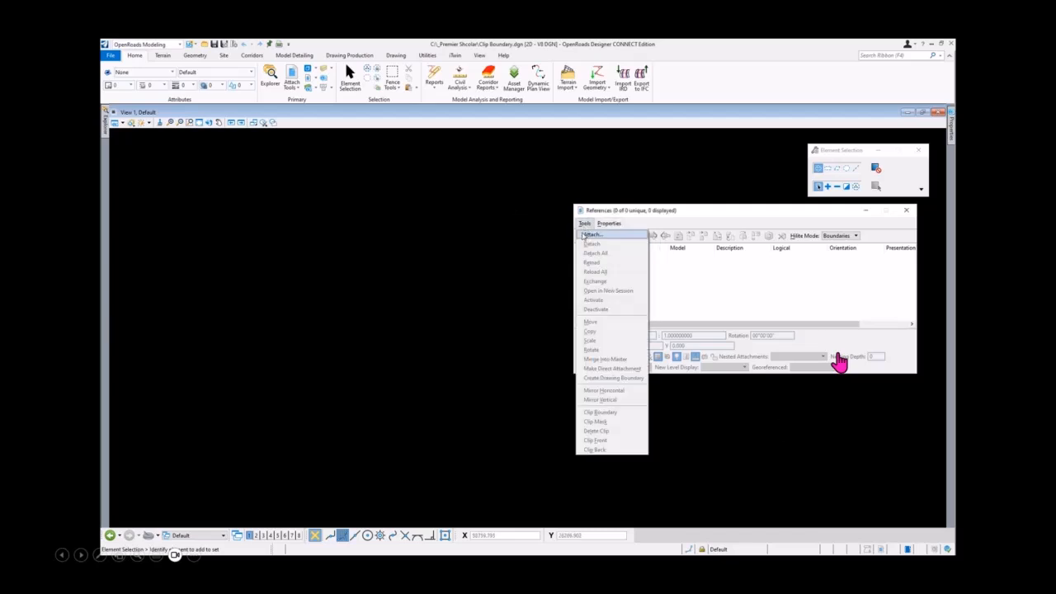
{"action": "left_click", "coordinate": [591, 235]}
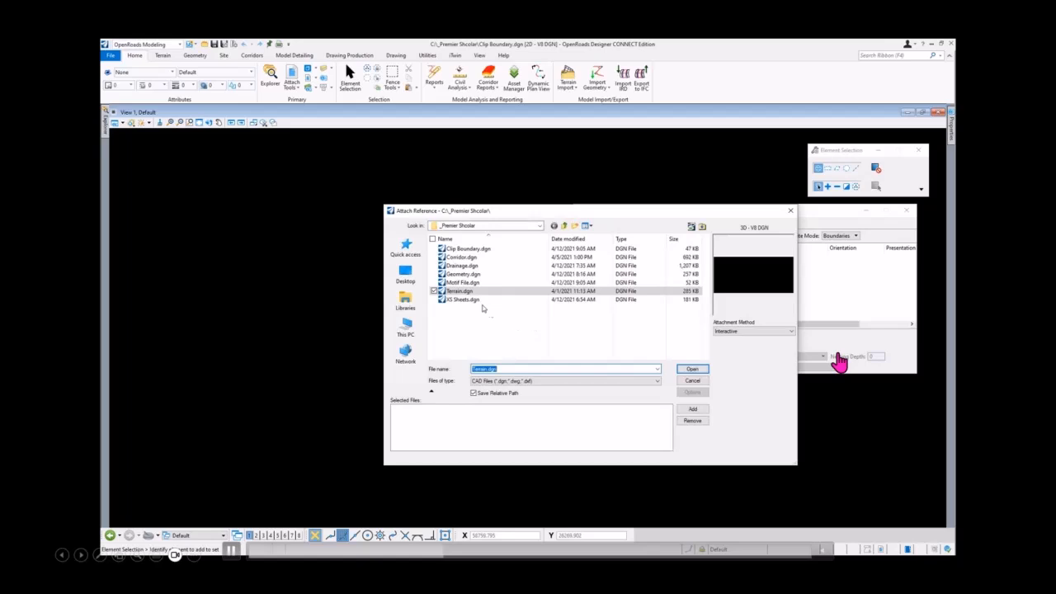
{"action": "left_click", "coordinate": [483, 282]}
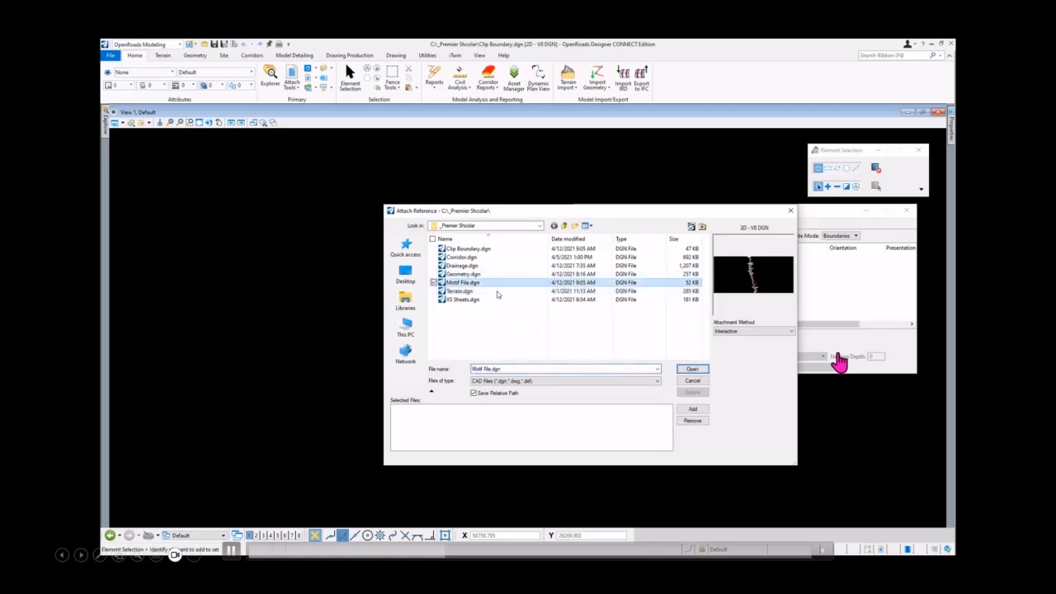
{"action": "left_click", "coordinate": [692, 370]}
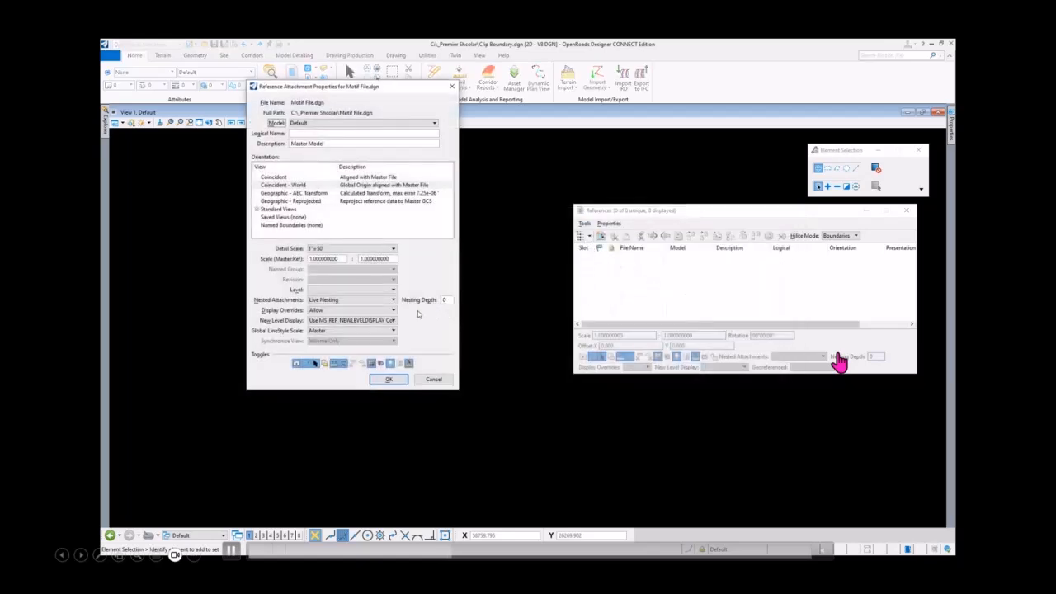
{"action": "left_click", "coordinate": [446, 300]}
{"action": "left_click", "coordinate": [353, 310]}
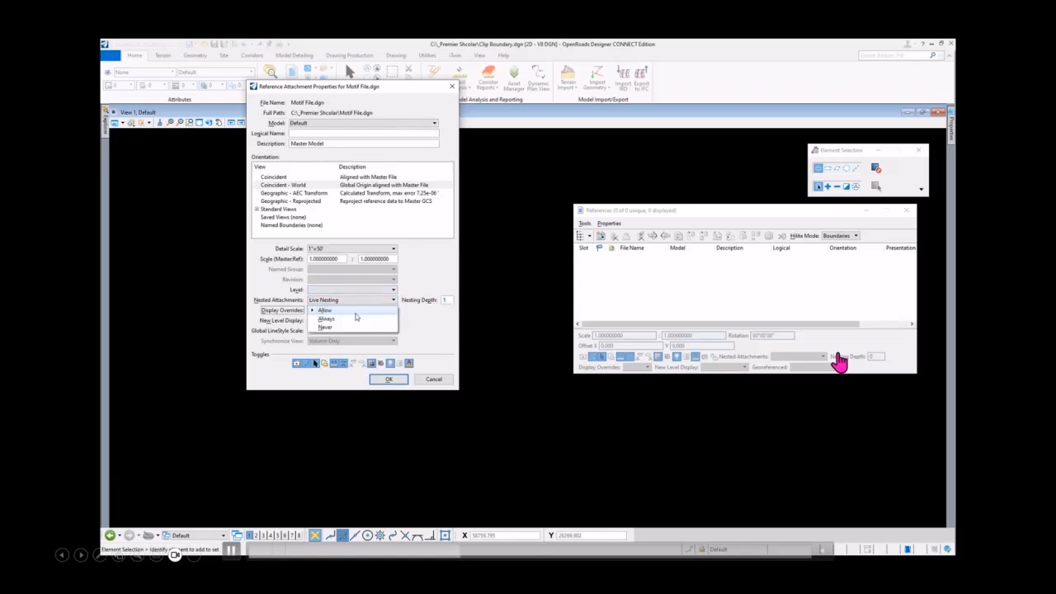
{"action": "left_click", "coordinate": [352, 328]}
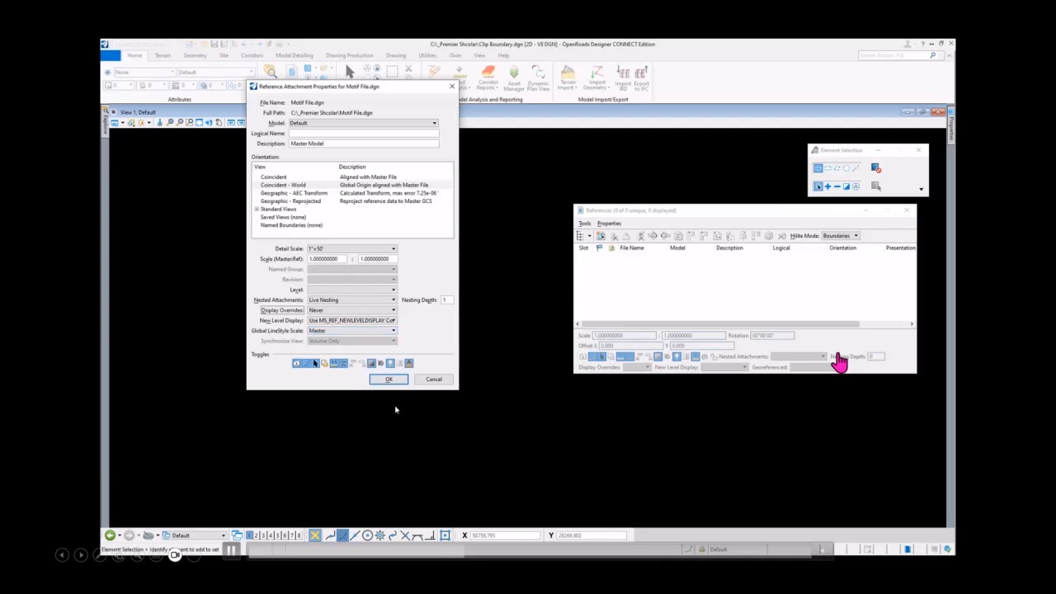
{"action": "left_click", "coordinate": [391, 380]}
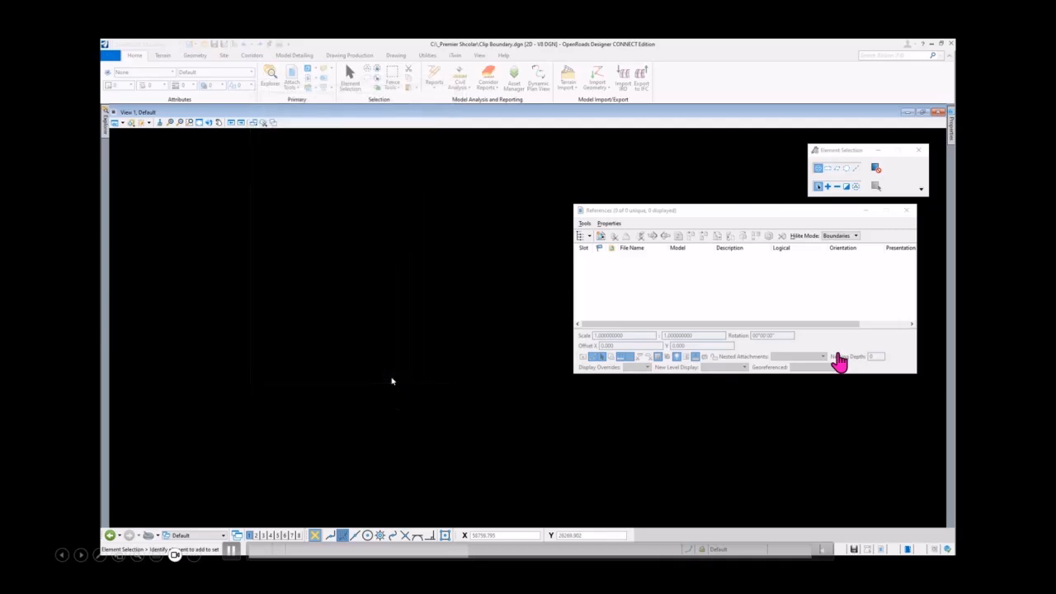
- Fit View 1 to the attached motif reference and close the References window
{"action": "left_click", "coordinate": [204, 122]}
{"action": "right_click", "coordinate": [402, 293]}
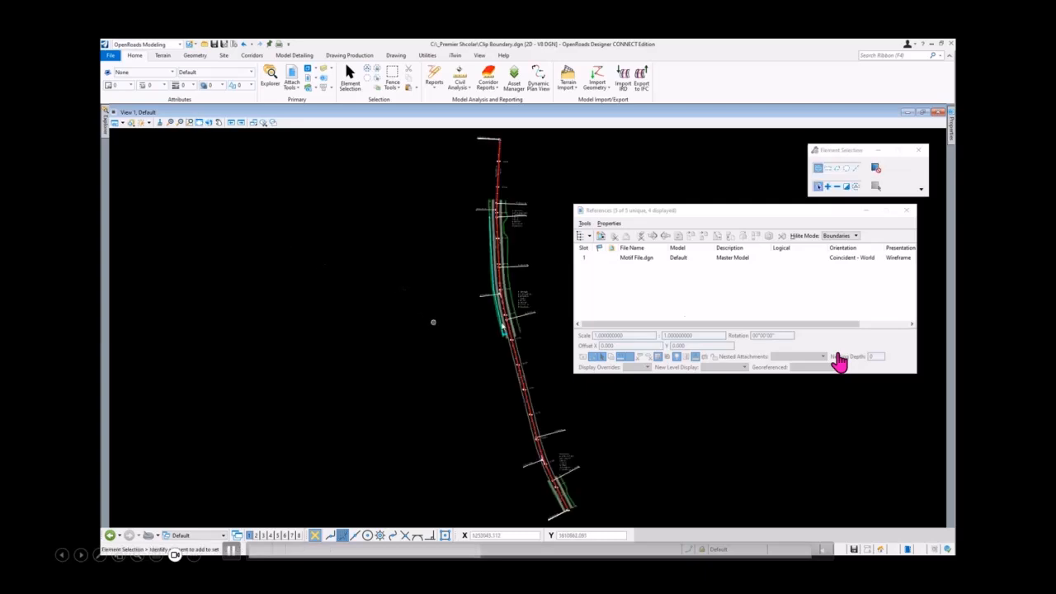
{"action": "left_click", "coordinate": [907, 210]}
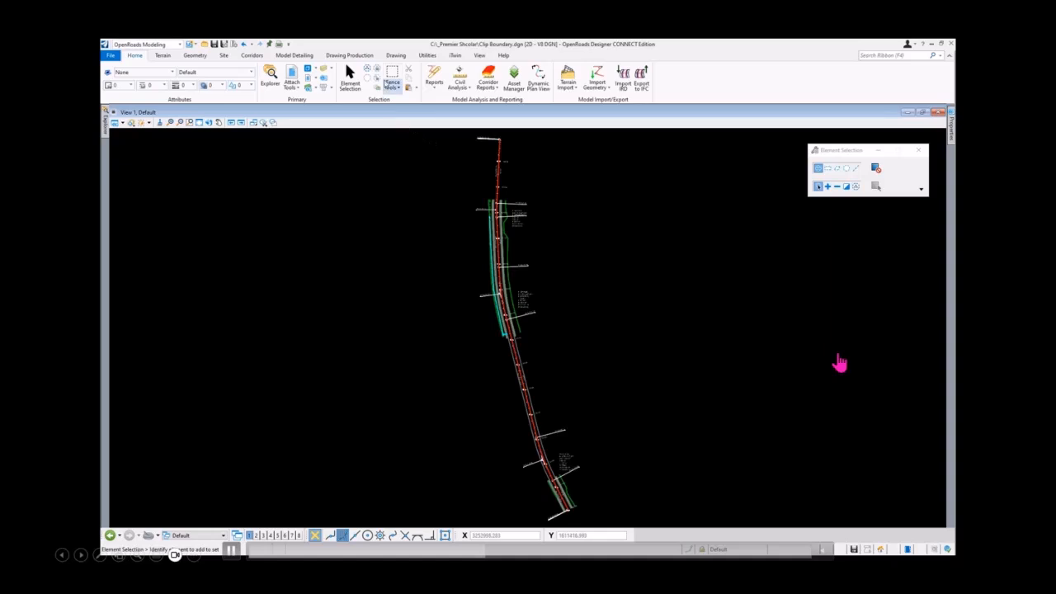
- Start placing a Civil Plan named boundary and set the drawing's annotation scale to 1"=20'
{"action": "left_click", "coordinate": [370, 56]}
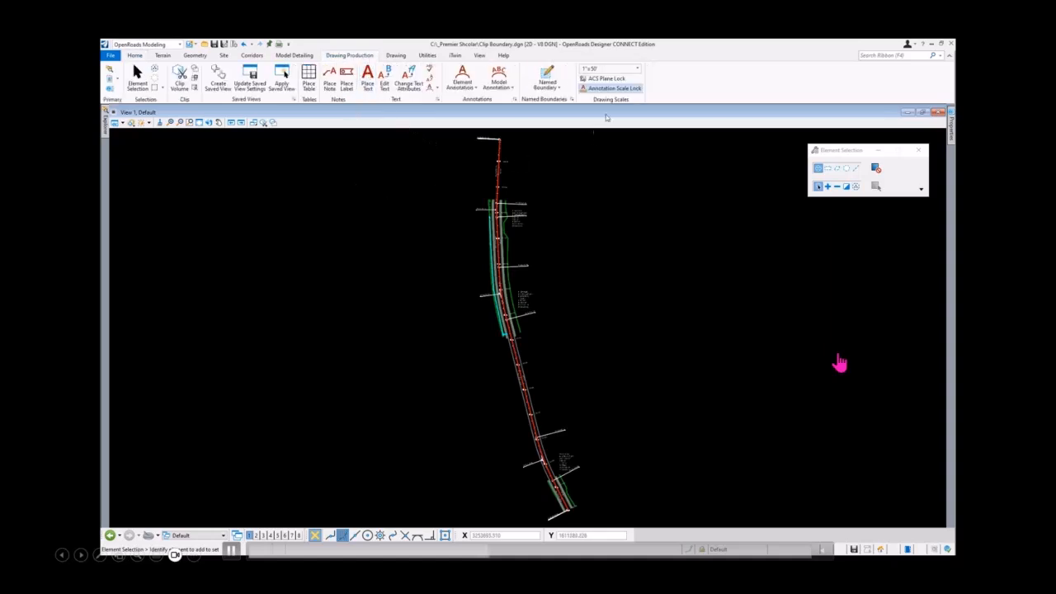
{"action": "left_click", "coordinate": [553, 78]}
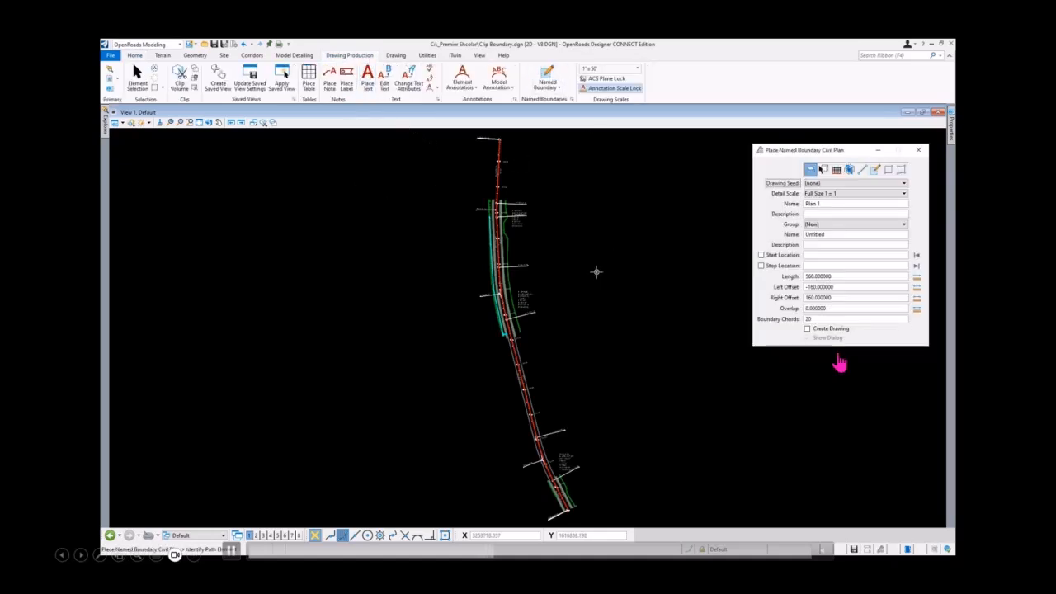
{"action": "left_click", "coordinate": [637, 69]}
{"action": "left_click", "coordinate": [615, 99]}
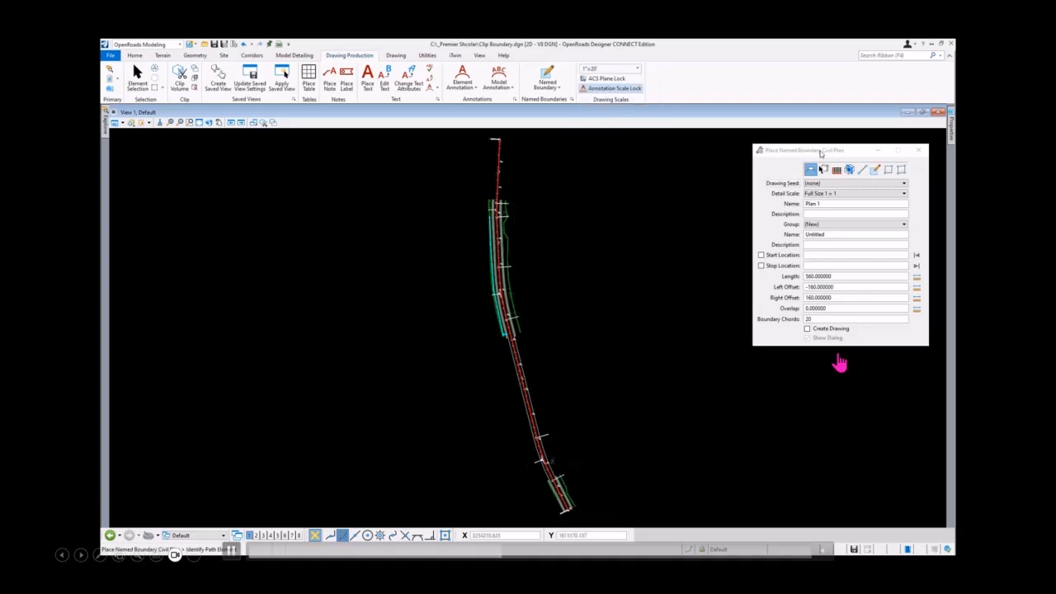
{"action": "left_click_drag", "start_coordinate": [822, 153], "coordinate": [689, 192]}
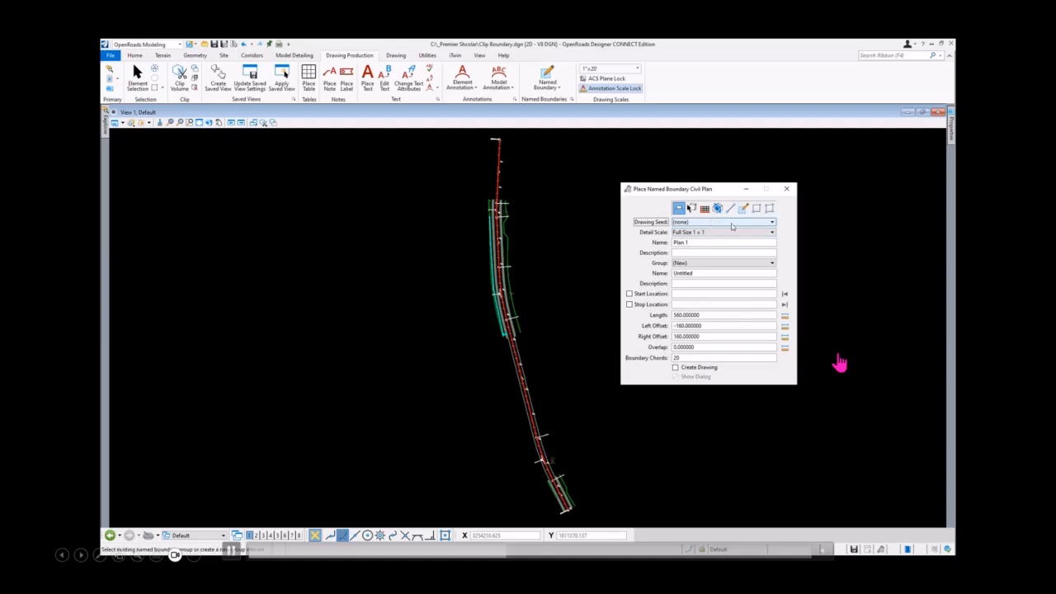
- Set the named boundary's drawing seed to ANSI D_PLAN and its detail scale to 1"=20'
{"action": "left_click", "coordinate": [732, 223]}
{"action": "left_click", "coordinate": [732, 247]}
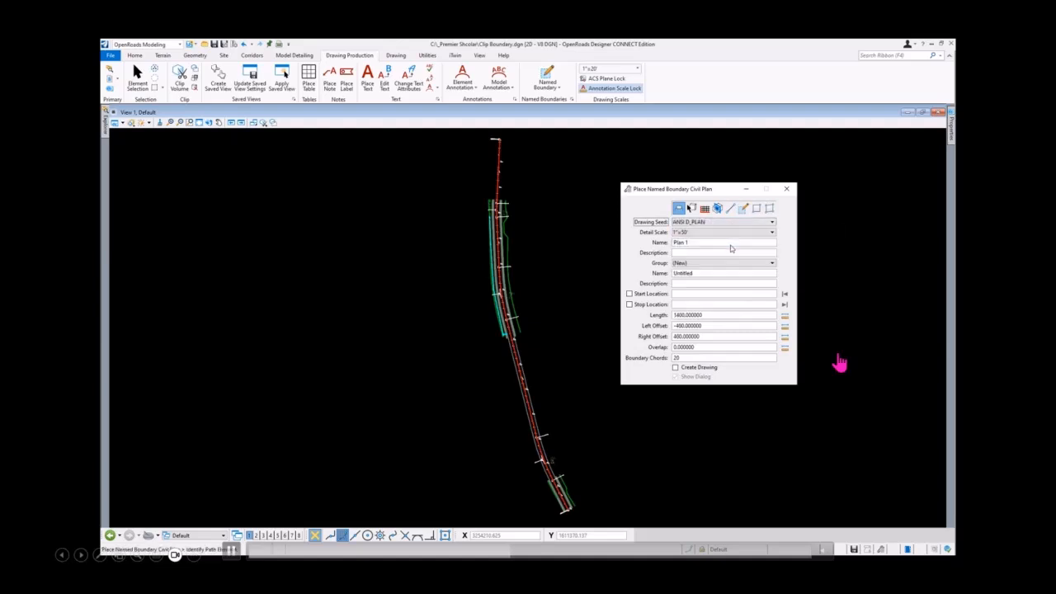
{"action": "left_click", "coordinate": [765, 234]}
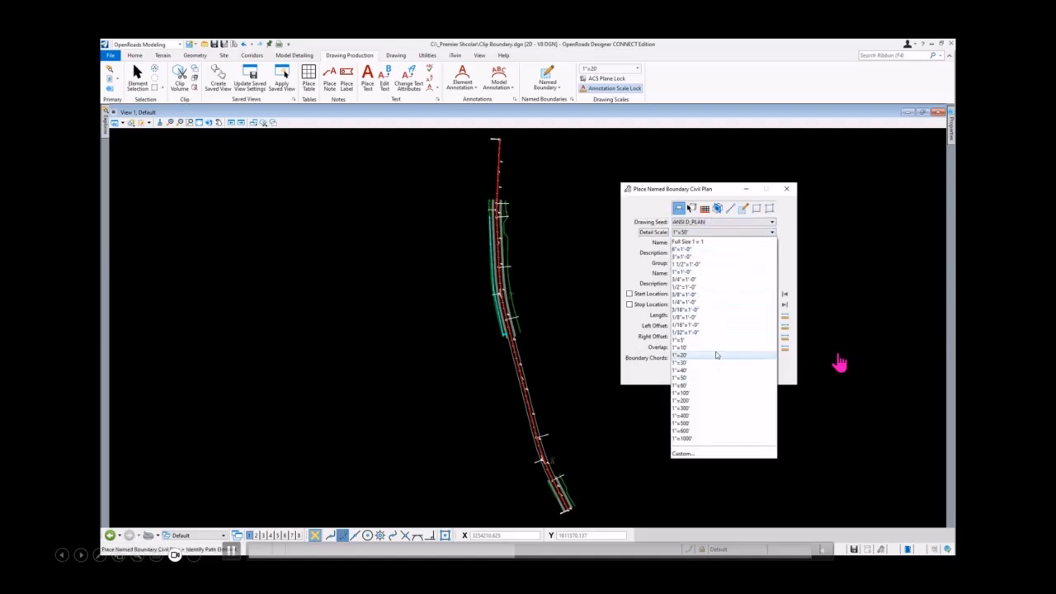
{"action": "left_click", "coordinate": [717, 355]}
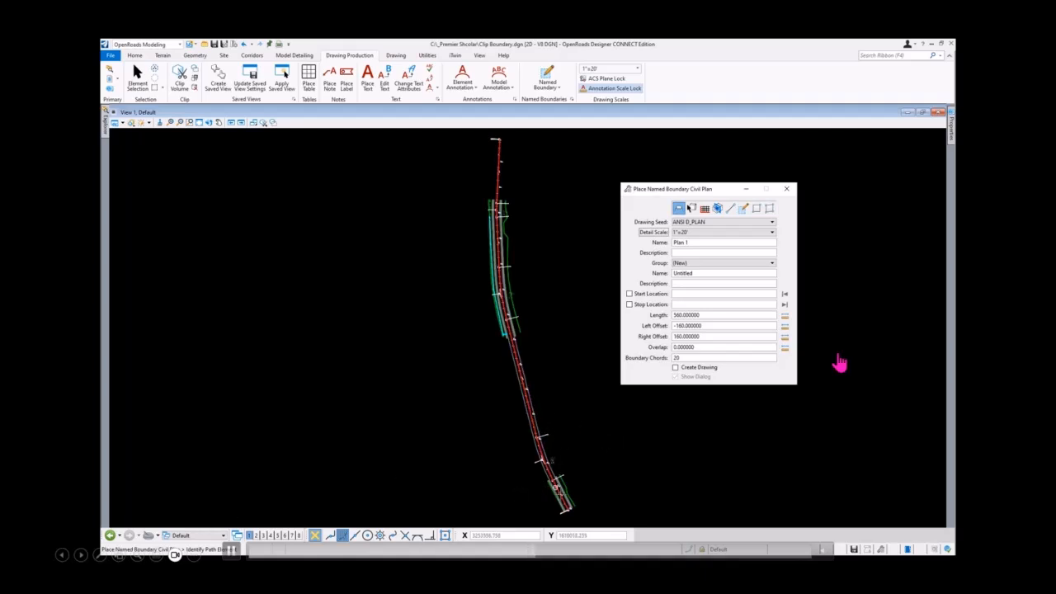
- Place plan named boundaries along the full East Frontage Rd alignment starting at station 50+00, and fit them in the view
{"action": "scroll", "coordinate": [565, 505], "scroll_direction": "up", "scroll_amount": 2}
{"action": "left_click", "coordinate": [563, 519]}
{"action": "scroll", "coordinate": [607, 486], "scroll_direction": "down", "scroll_amount": 2}
{"action": "left_click", "coordinate": [614, 492]}
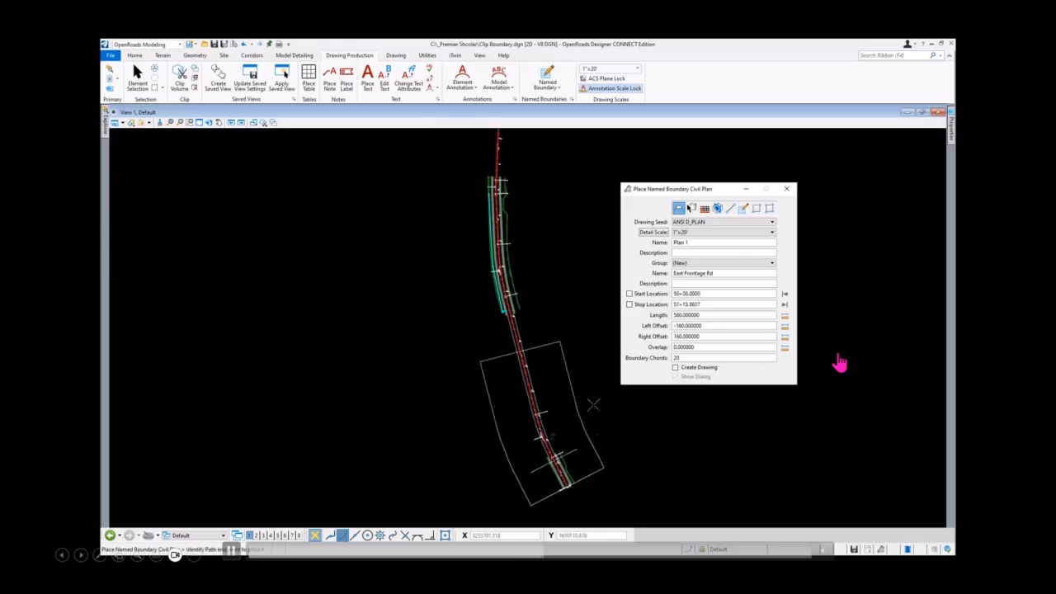
{"action": "scroll", "coordinate": [571, 281], "scroll_direction": "down", "scroll_amount": 4}
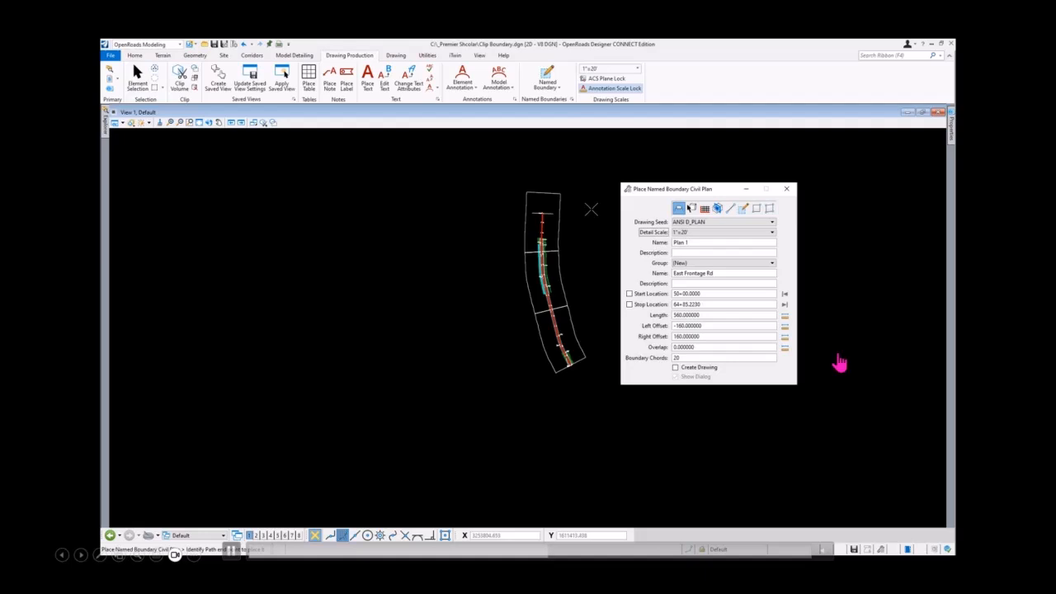
{"action": "left_click", "coordinate": [591, 209]}
{"action": "left_click", "coordinate": [591, 210]}
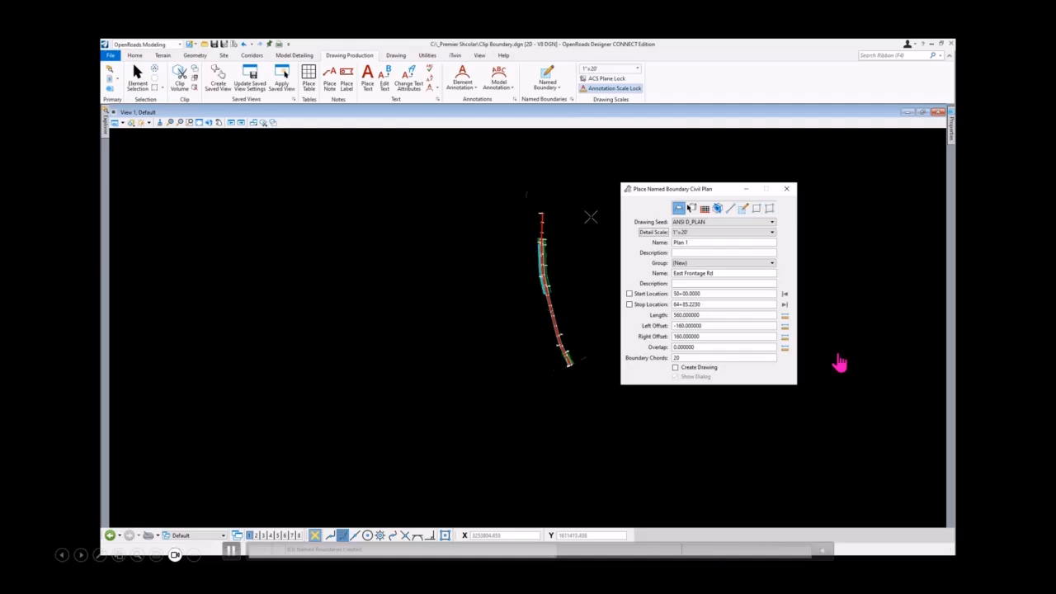
{"action": "left_click", "coordinate": [199, 122]}
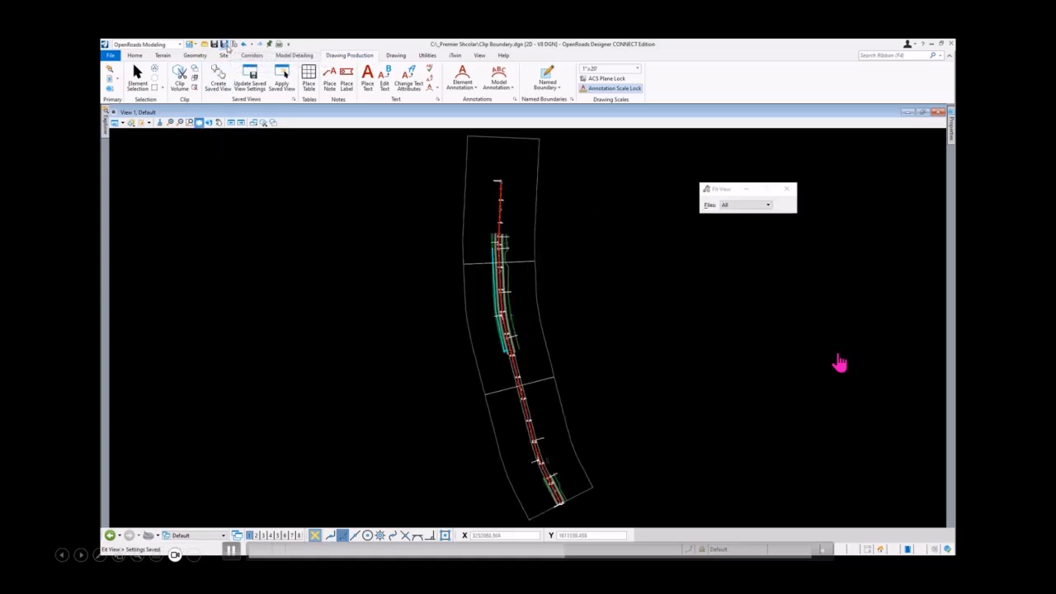
- Create a new DGN file named Plan Sheets in the _Premier Shcolar folder
{"action": "right_click", "coordinate": [395, 283]}
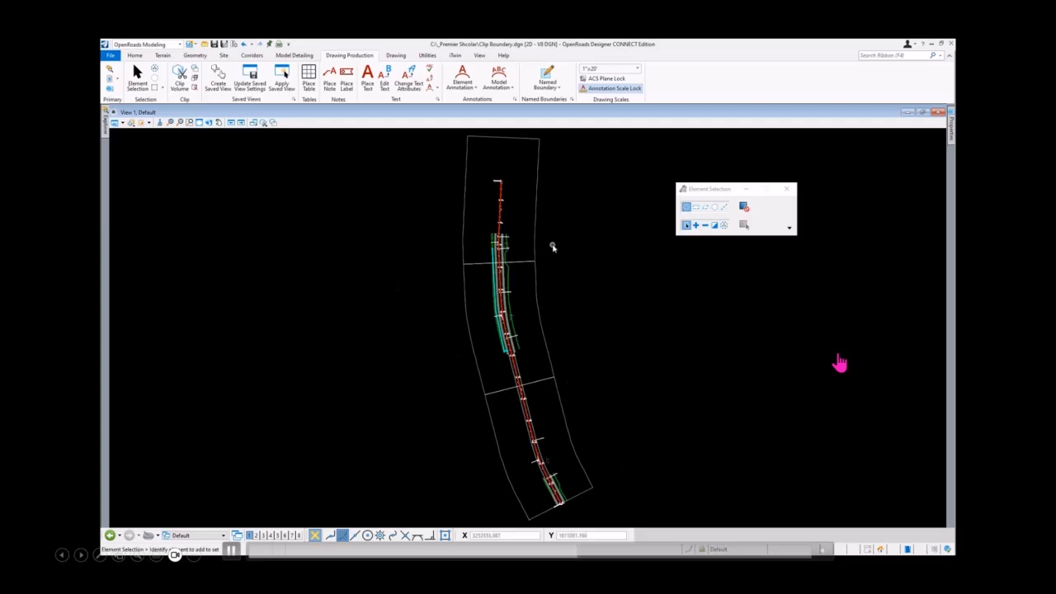
{"action": "left_click", "coordinate": [209, 122]}
{"action": "left_click", "coordinate": [109, 56]}
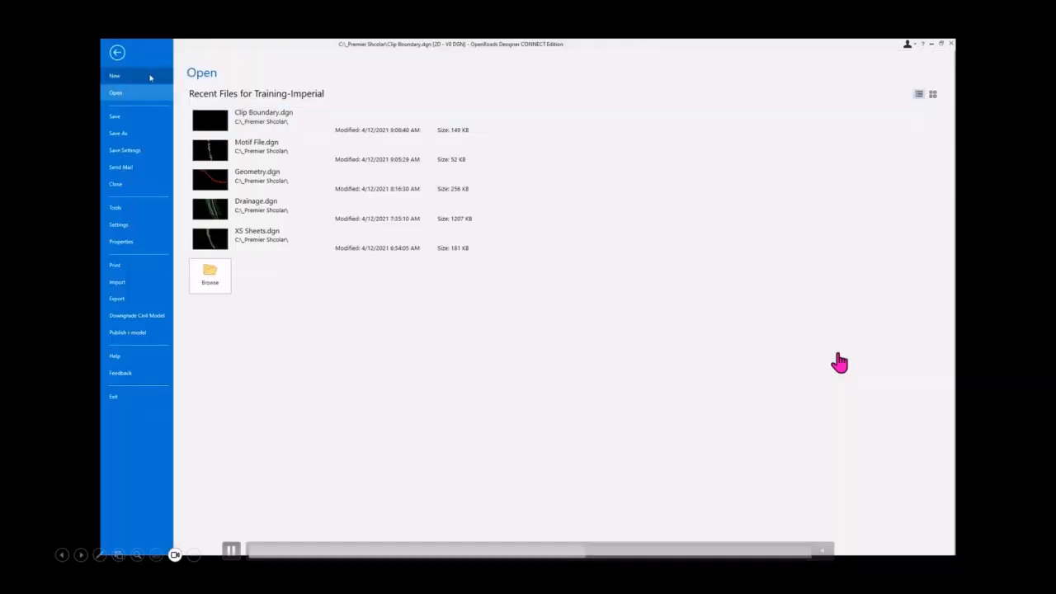
{"action": "left_click", "coordinate": [151, 78]}
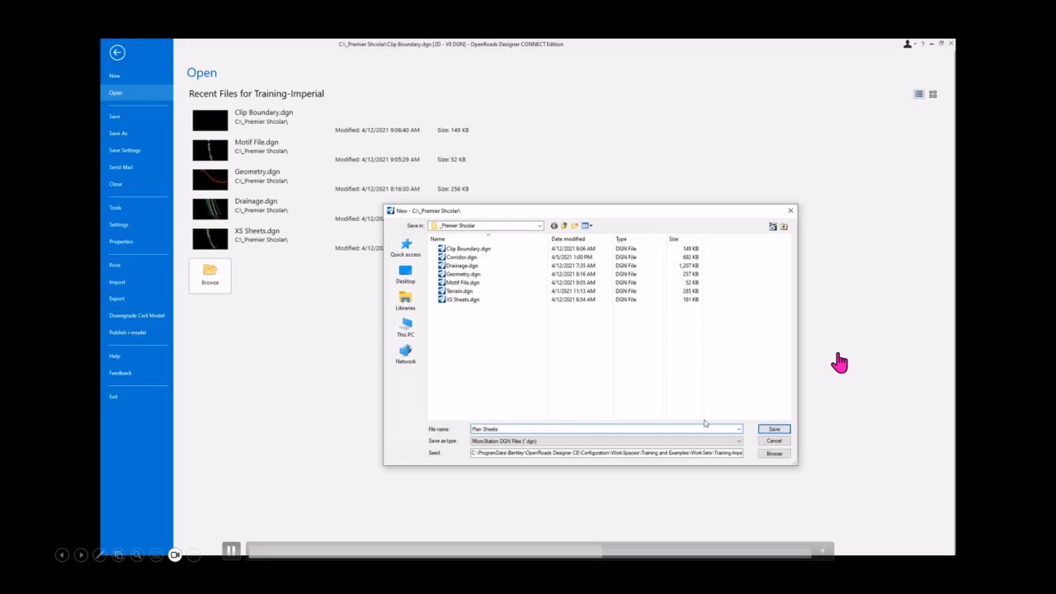
{"action": "left_click", "coordinate": [762, 432]}
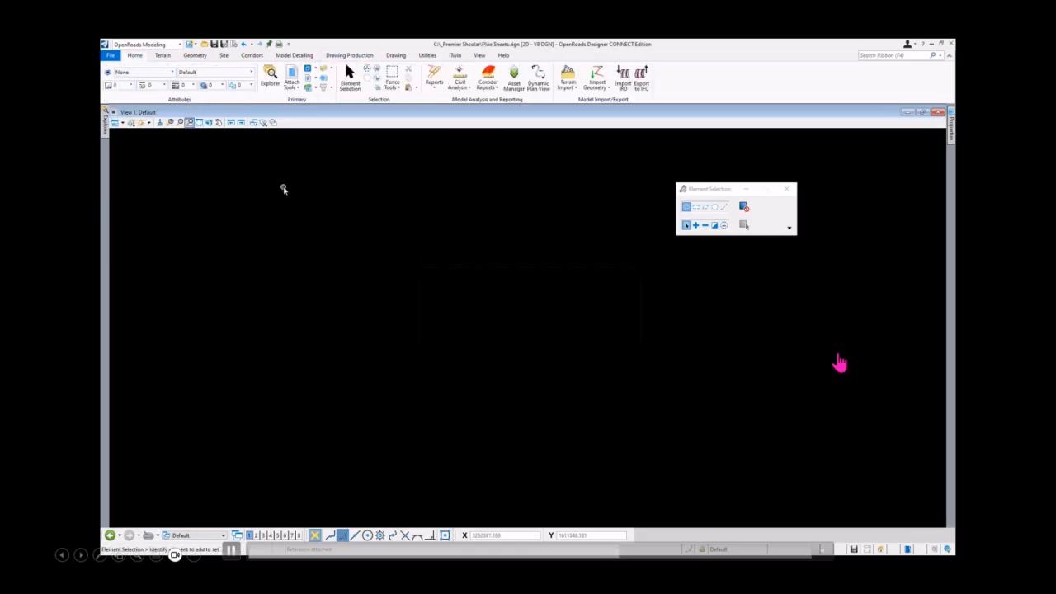
- Attach Motif File.dgn as a Coincident - World reference with Live Nesting at depth 1 and display overrides set to Never
{"action": "left_click", "coordinate": [291, 76]}
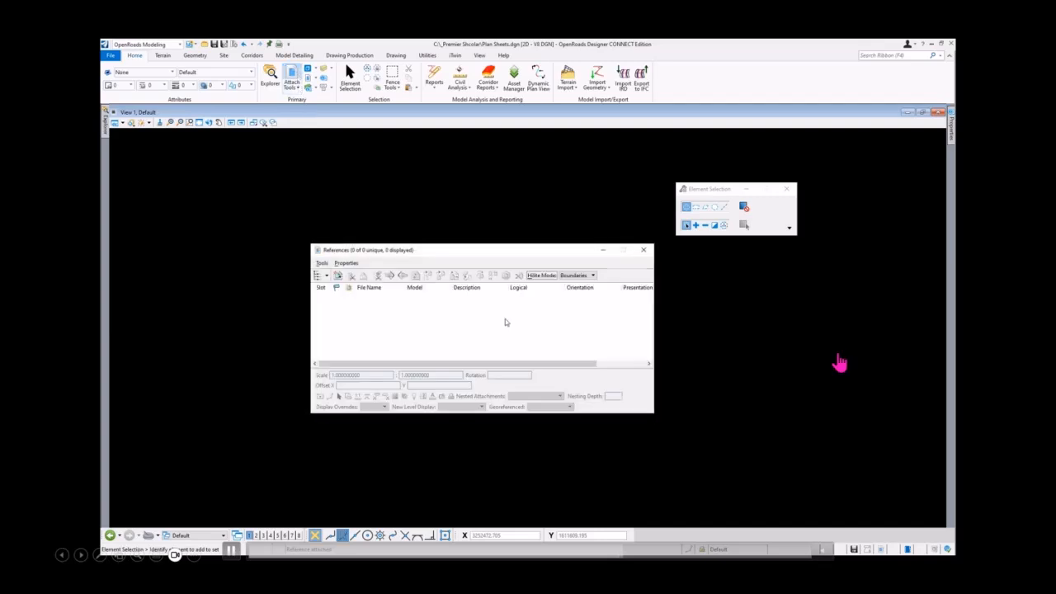
{"action": "left_click", "coordinate": [321, 263]}
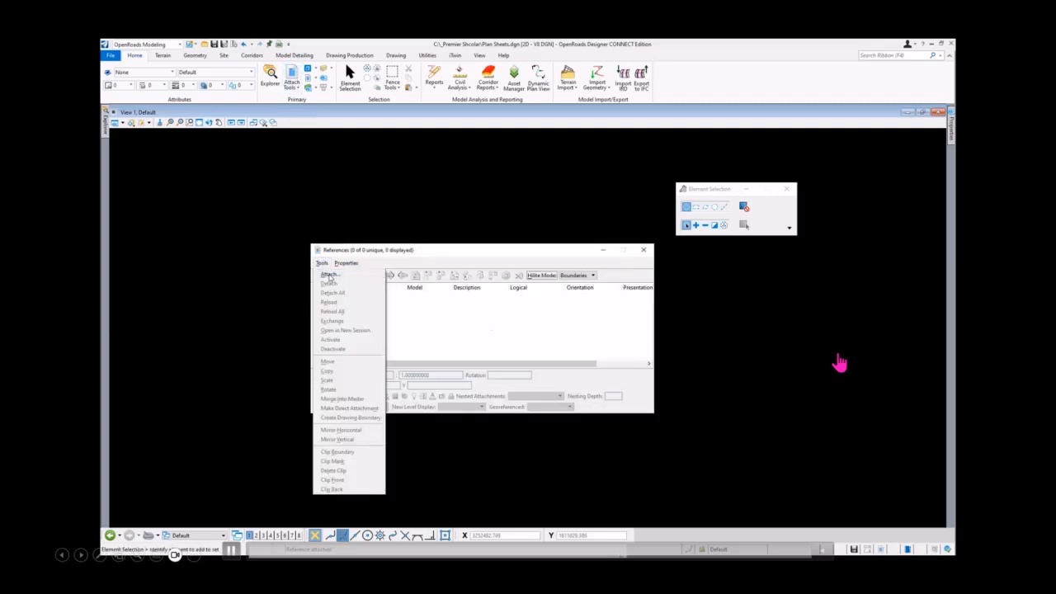
{"action": "left_click", "coordinate": [328, 275]}
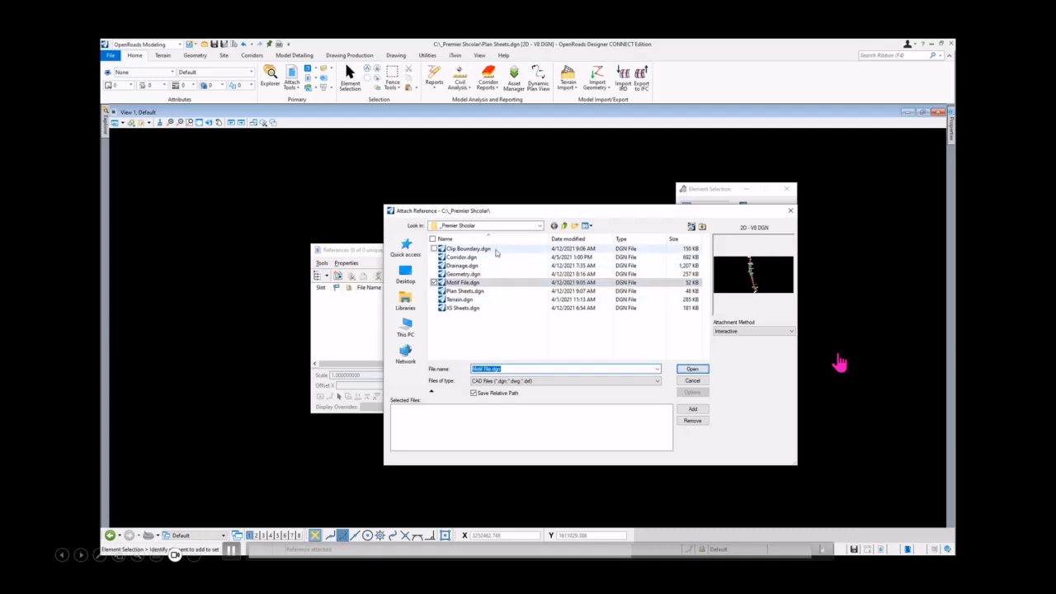
{"action": "left_click", "coordinate": [495, 250]}
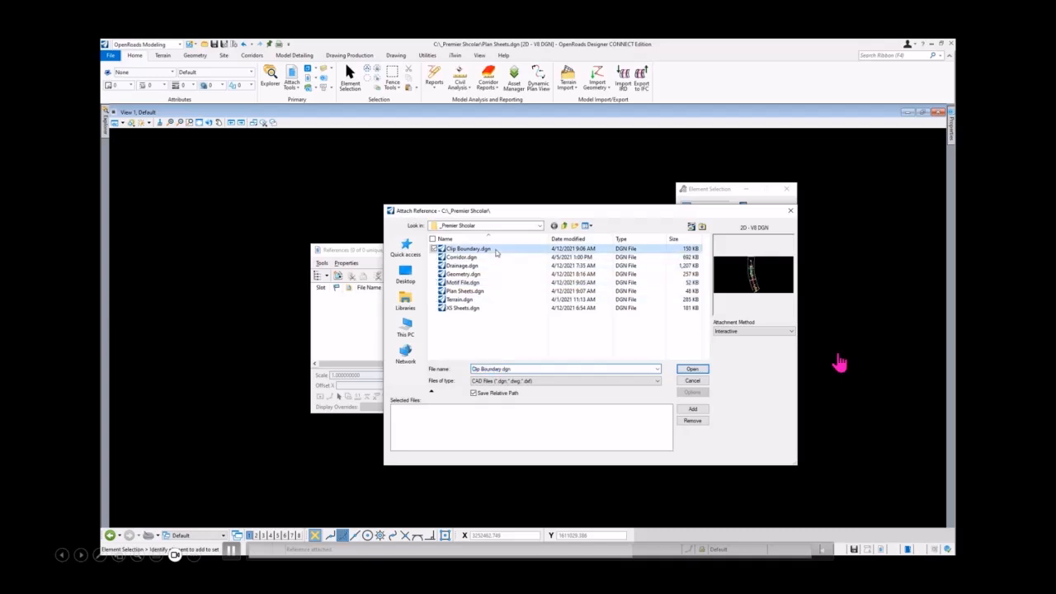
{"action": "left_click", "coordinate": [475, 283]}
{"action": "left_click", "coordinate": [703, 372]}
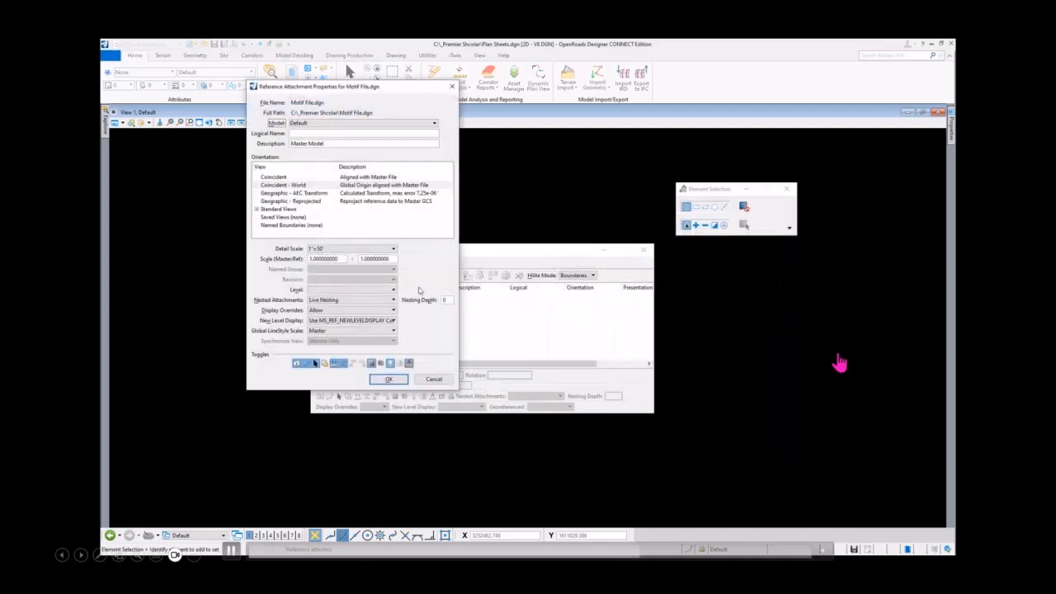
{"action": "left_click", "coordinate": [452, 300]}
{"action": "left_click", "coordinate": [355, 310]}
{"action": "left_click", "coordinate": [378, 328]}
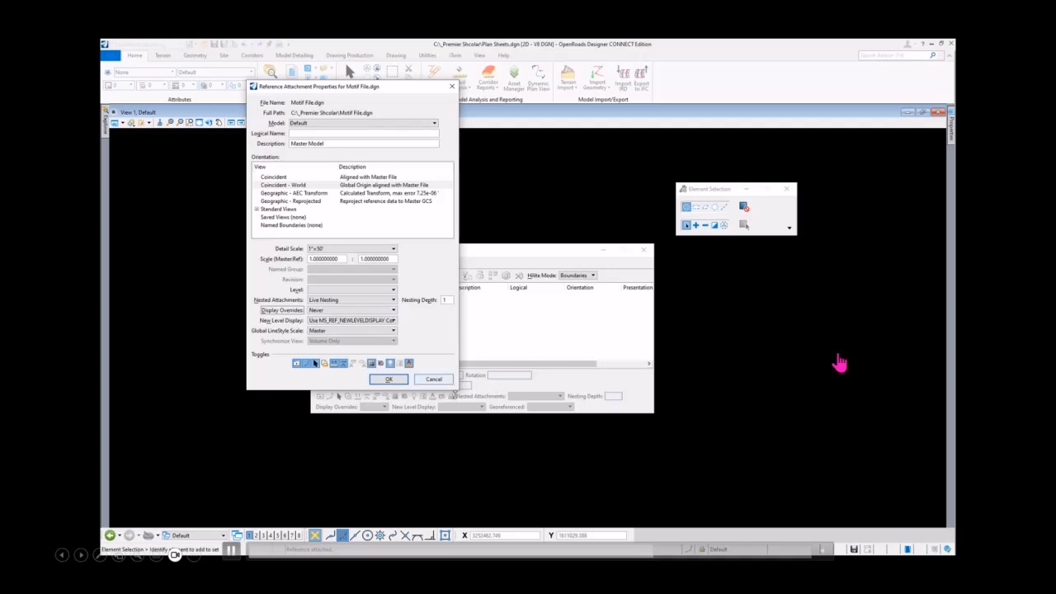
{"action": "left_click", "coordinate": [391, 380]}
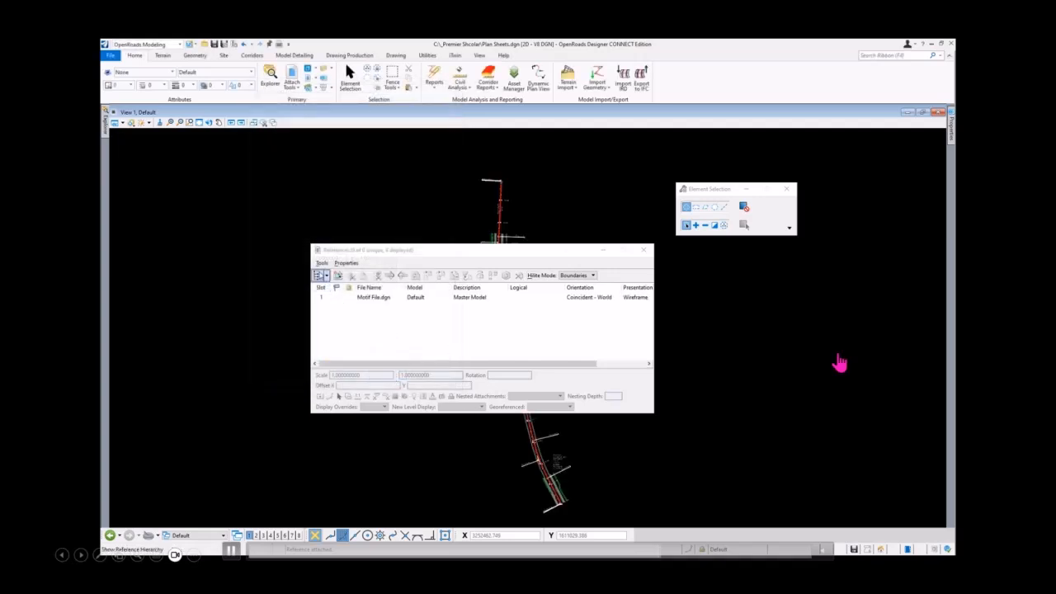
- Attach Clip Boundary.dgn as a Coincident - World reference with No Nesting, close the References window and save the settings
{"action": "left_click", "coordinate": [322, 262]}
{"action": "left_click", "coordinate": [329, 274]}
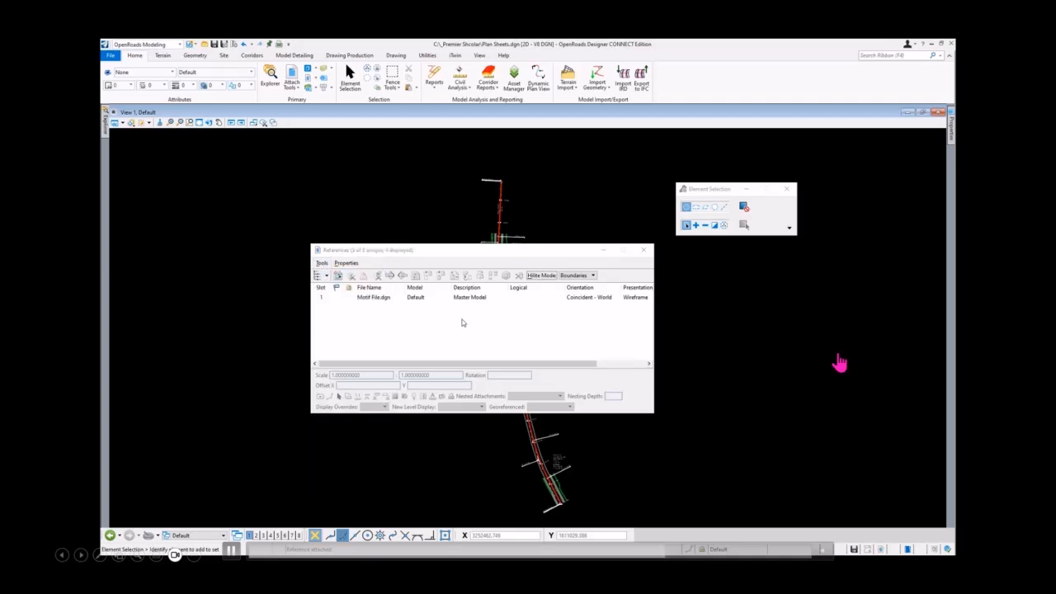
{"action": "double_click", "coordinate": [463, 250]}
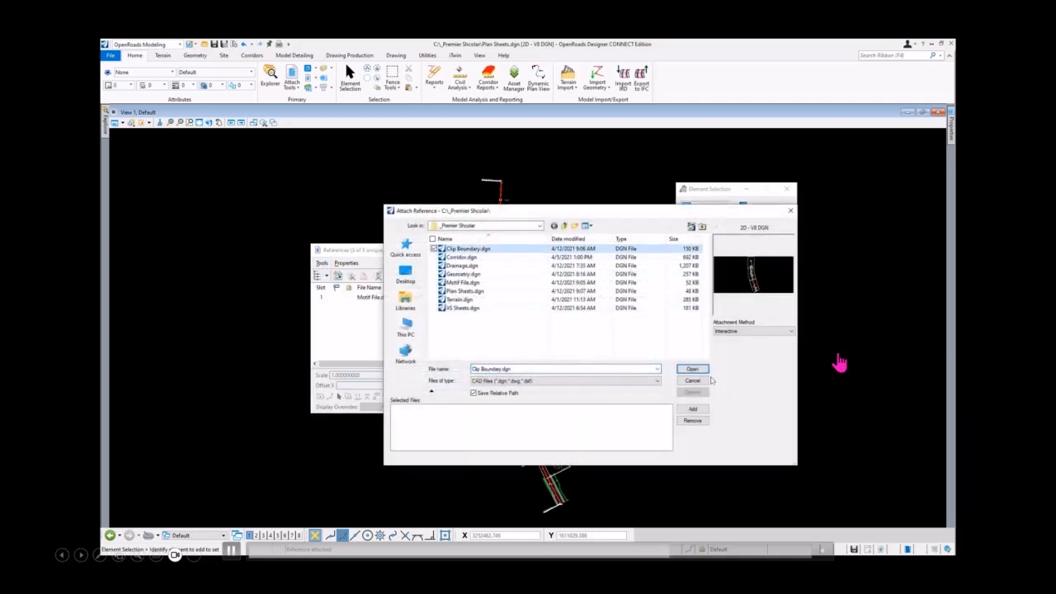
{"action": "left_click", "coordinate": [355, 299]}
{"action": "left_click", "coordinate": [347, 288]}
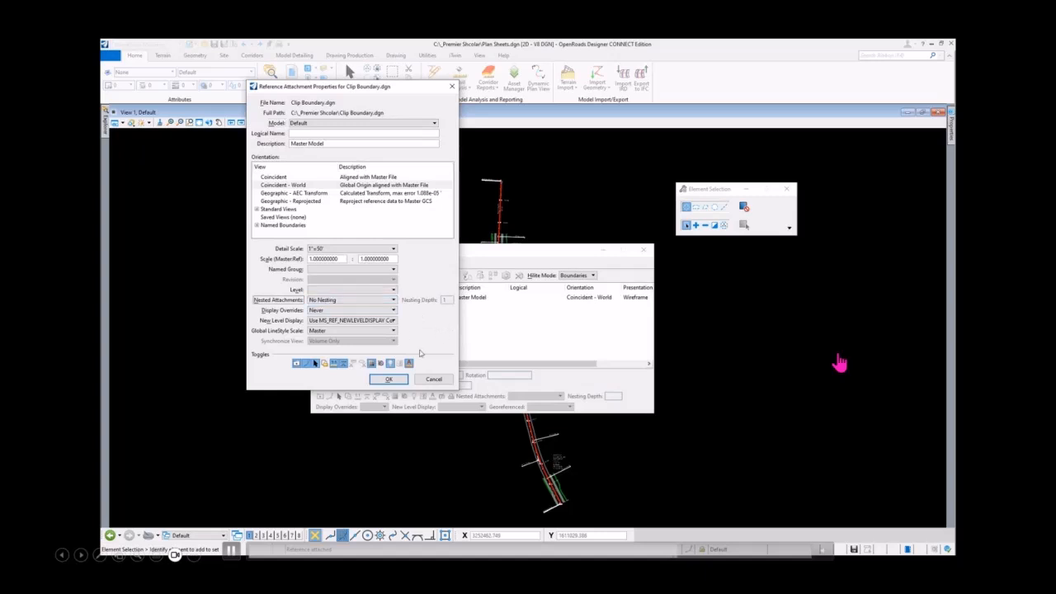
{"action": "left_click", "coordinate": [389, 379]}
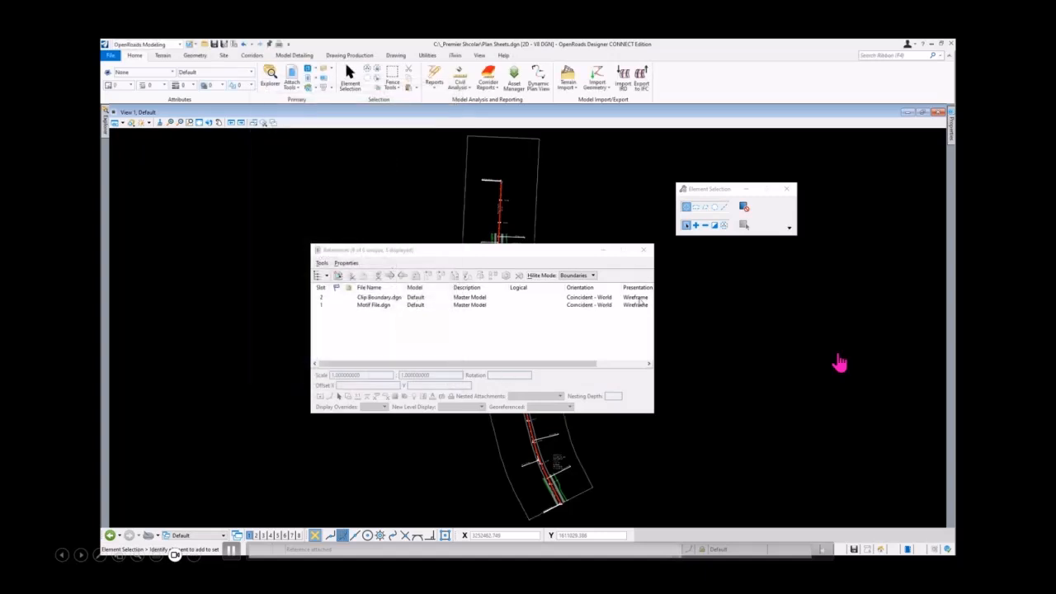
{"action": "left_click", "coordinate": [644, 249]}
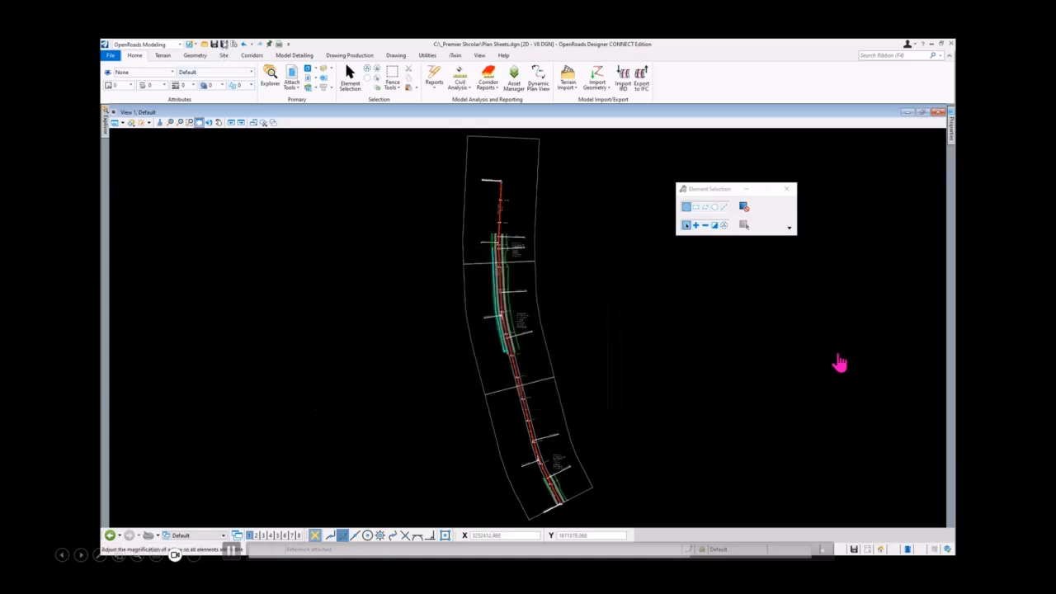
{"action": "left_click", "coordinate": [224, 44]}
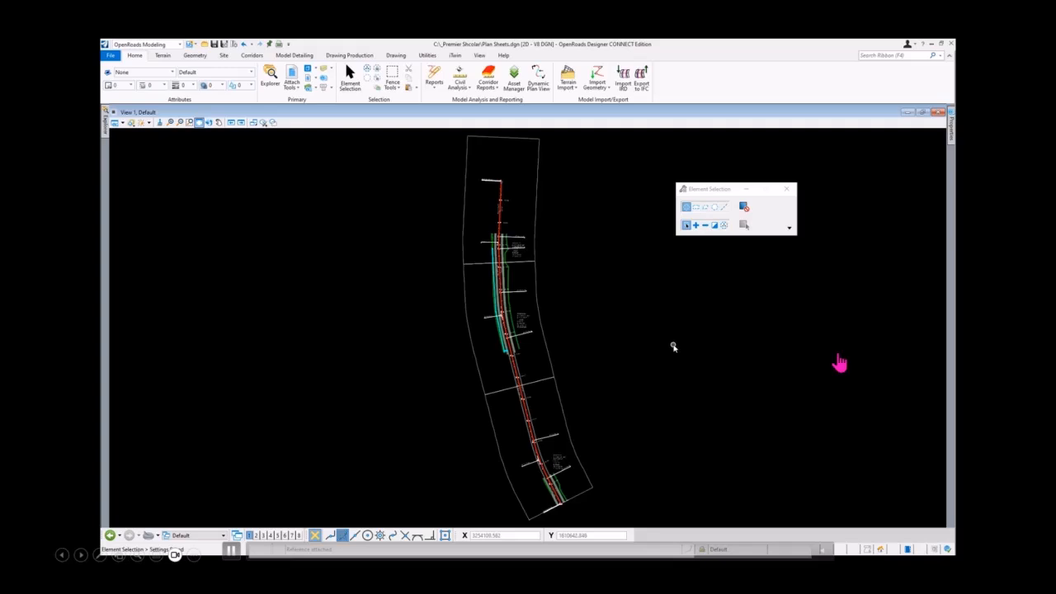
- Create plan drawings and sheets from the East Frontage Rd named boundary group, with the drawing model annotation scale set to 1"=20'
{"action": "left_click", "coordinate": [341, 57]}
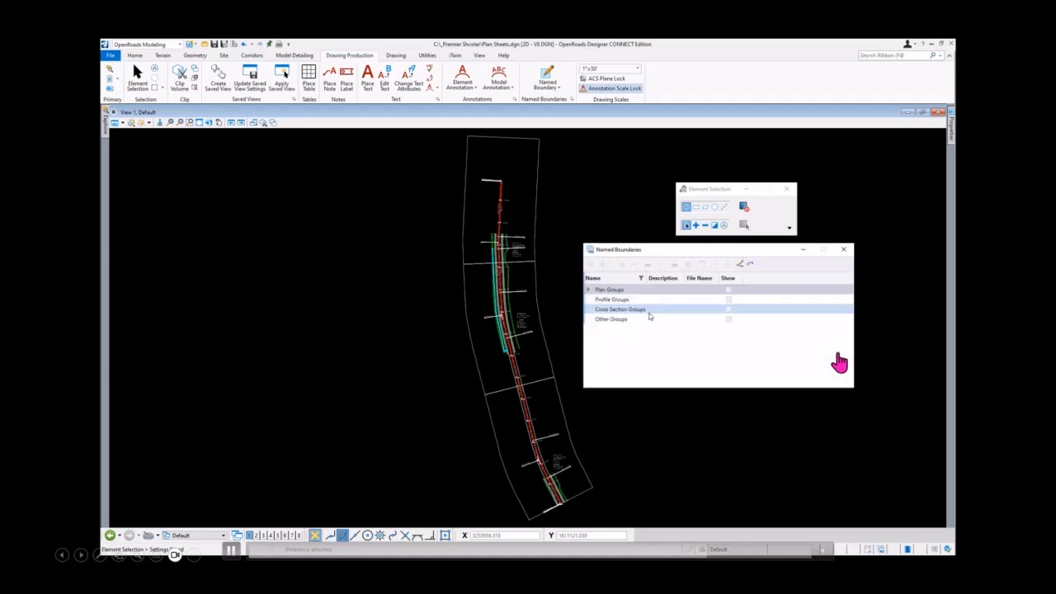
{"action": "left_click", "coordinate": [589, 291]}
{"action": "left_click", "coordinate": [625, 300]}
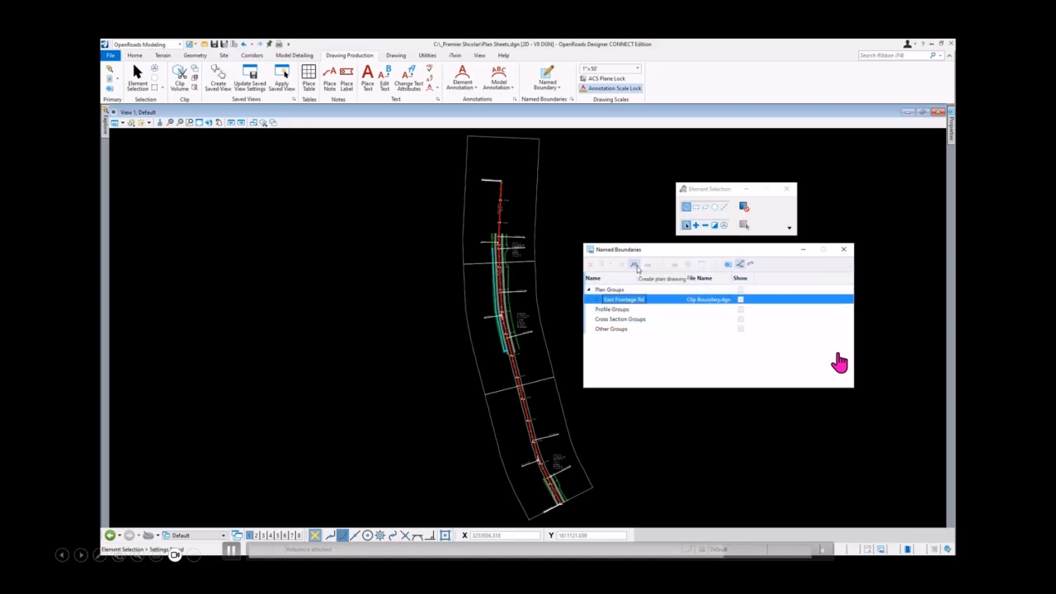
{"action": "left_click", "coordinate": [635, 266]}
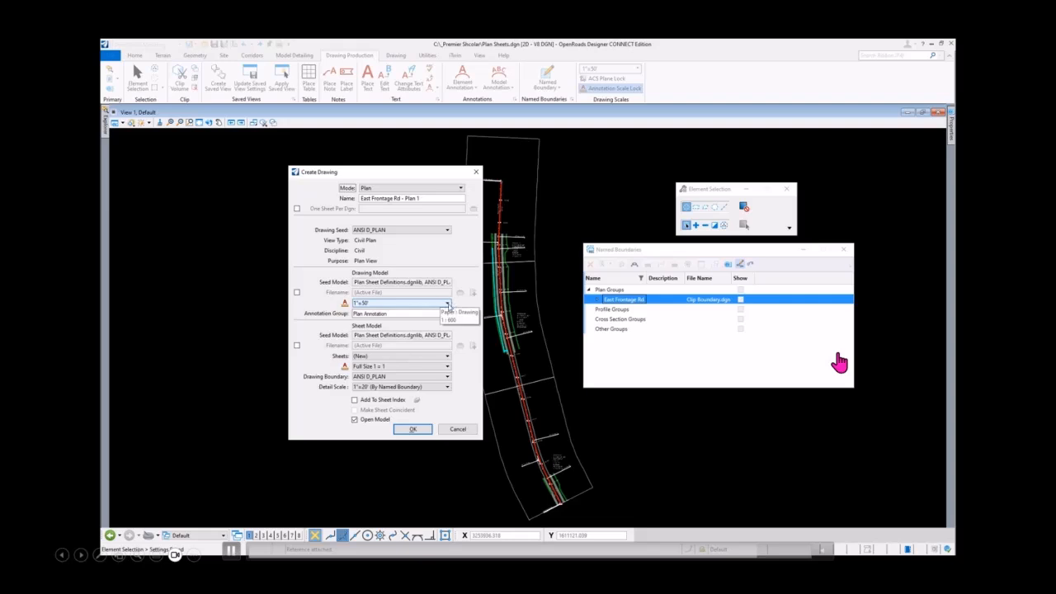
{"action": "left_click", "coordinate": [447, 305]}
{"action": "left_click", "coordinate": [438, 428]}
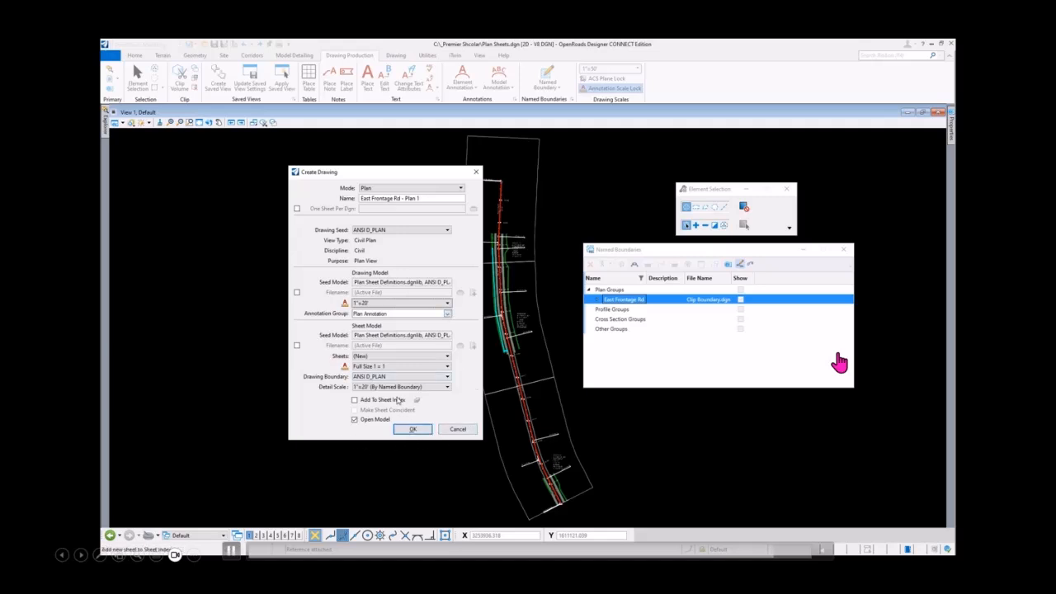
{"action": "left_click", "coordinate": [414, 429]}
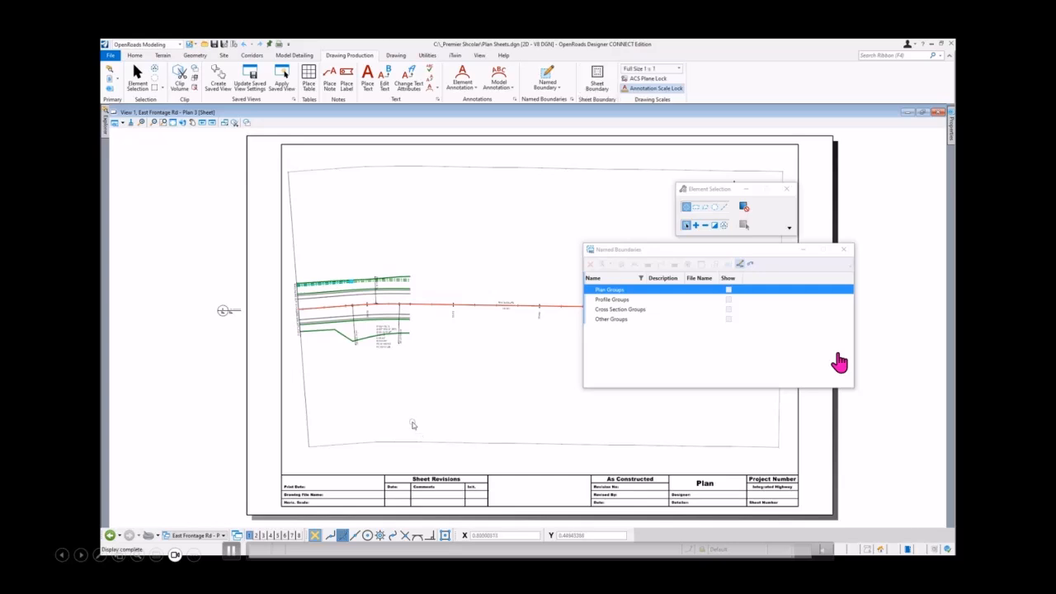
- Switch the view to the East Frontage Rd - Plan 1 sheet model
{"action": "left_click", "coordinate": [221, 536]}
{"action": "key", "text": "Up"}
{"action": "key", "text": "Up"}
{"action": "key", "text": "Up"}
{"action": "key", "text": "Up"}
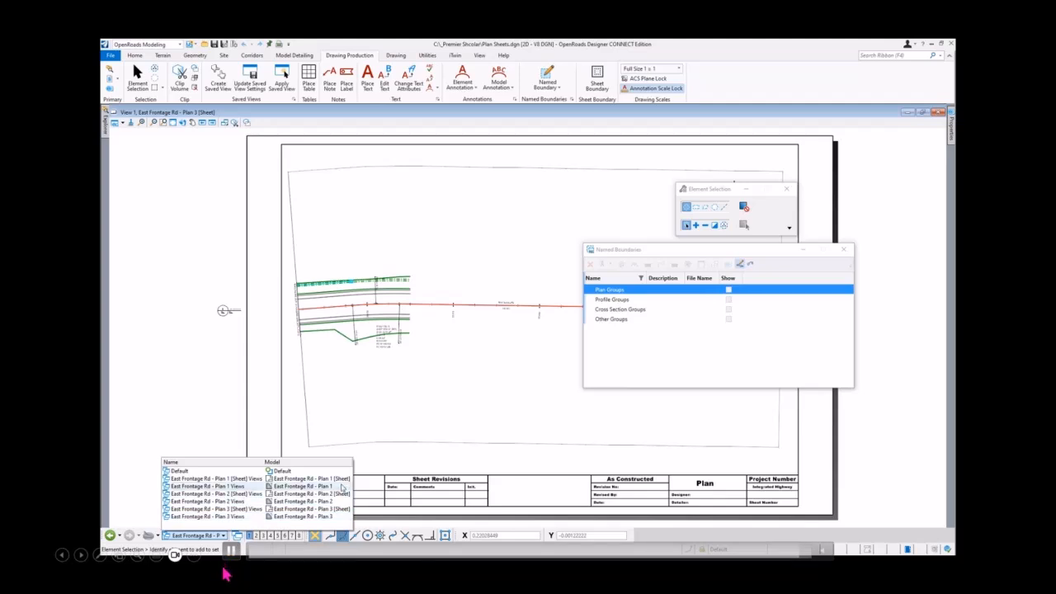
{"action": "key", "text": "Return"}
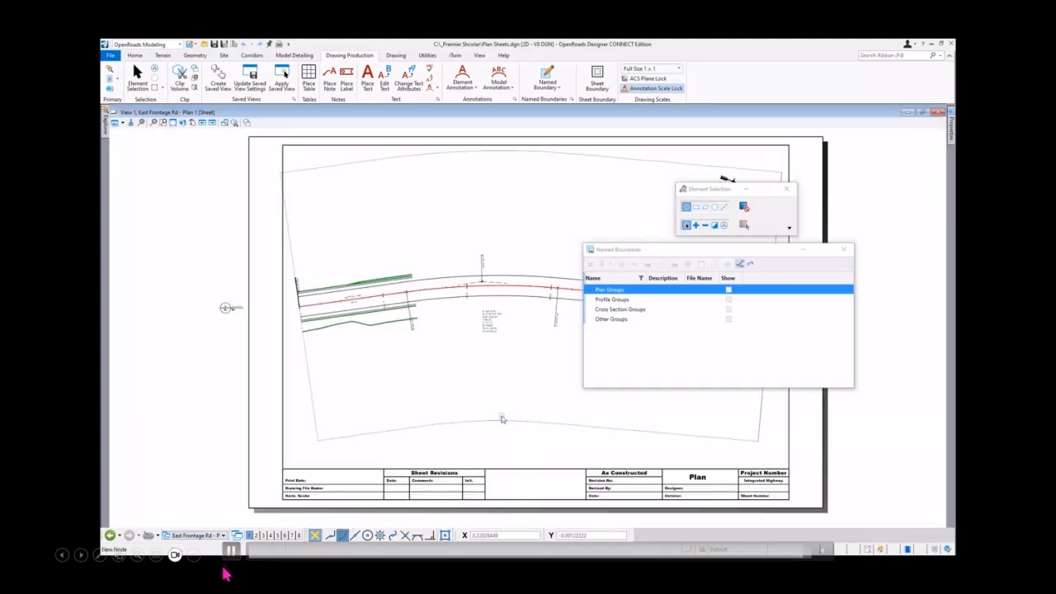
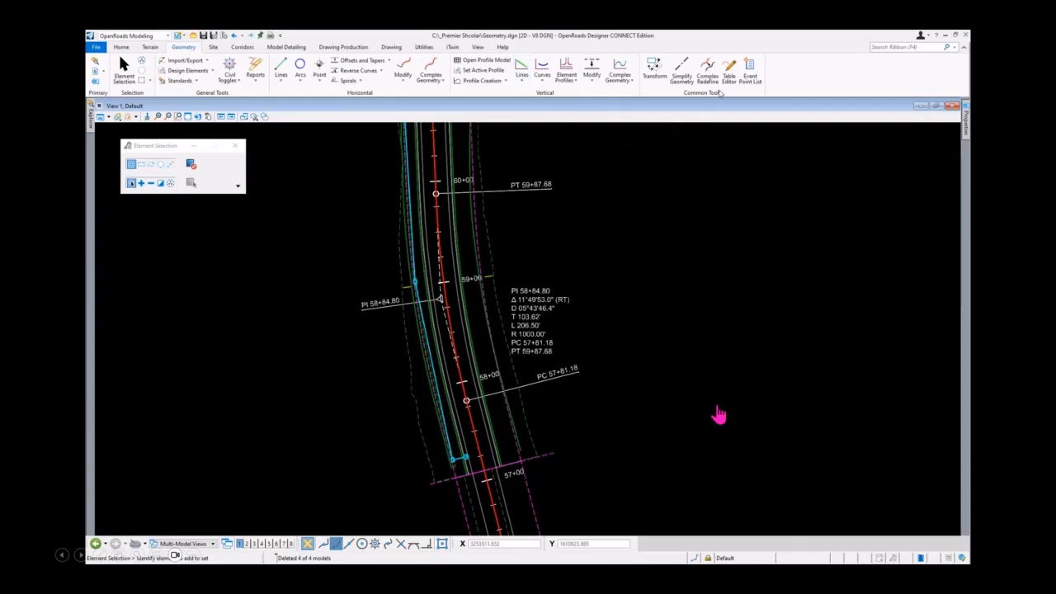
- Open the event point list for the red centerline alignment in Geometry.dgn and move the list window clear of the alignment
{"action": "left_click", "coordinate": [177, 116]}
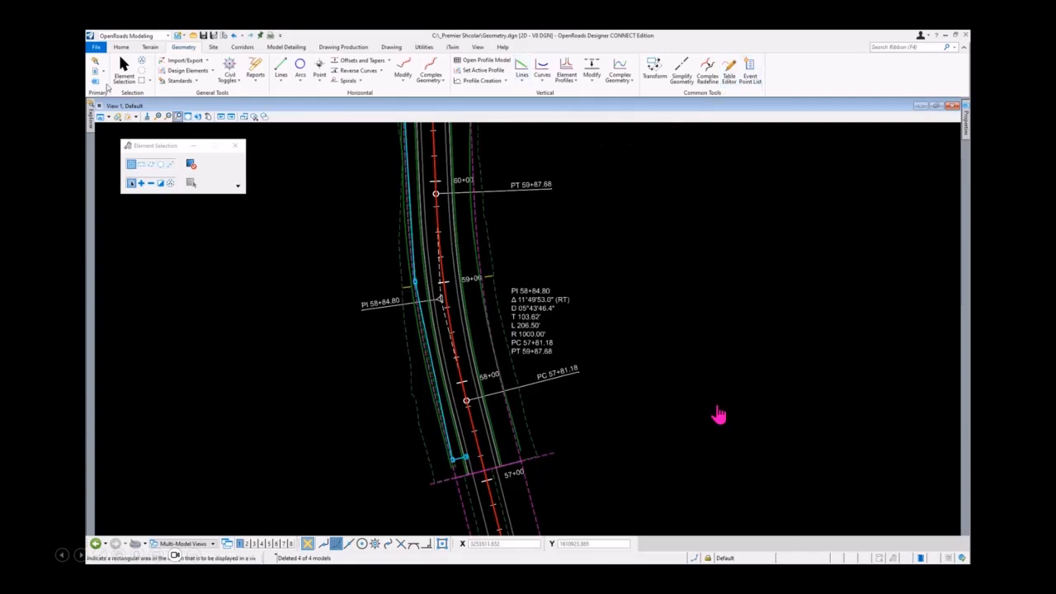
{"action": "key", "text": "Escape"}
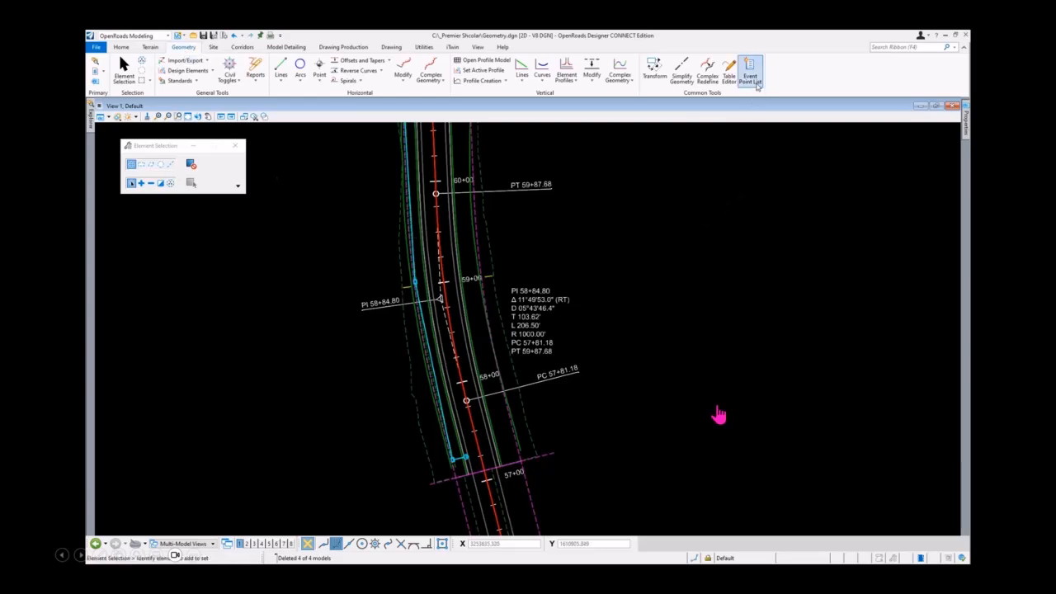
{"action": "left_click", "coordinate": [750, 76]}
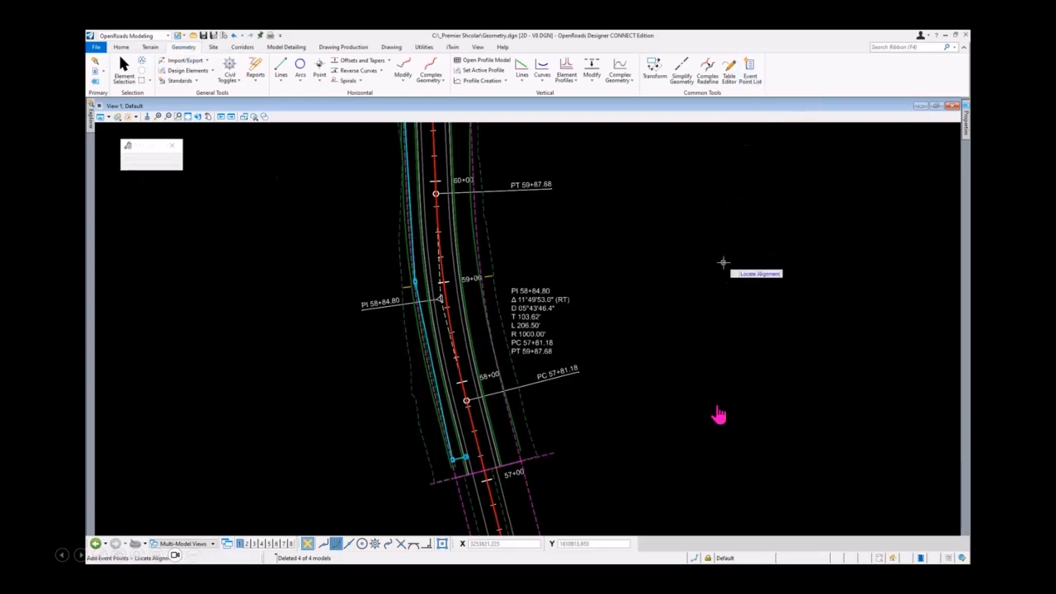
{"action": "left_click", "coordinate": [449, 319]}
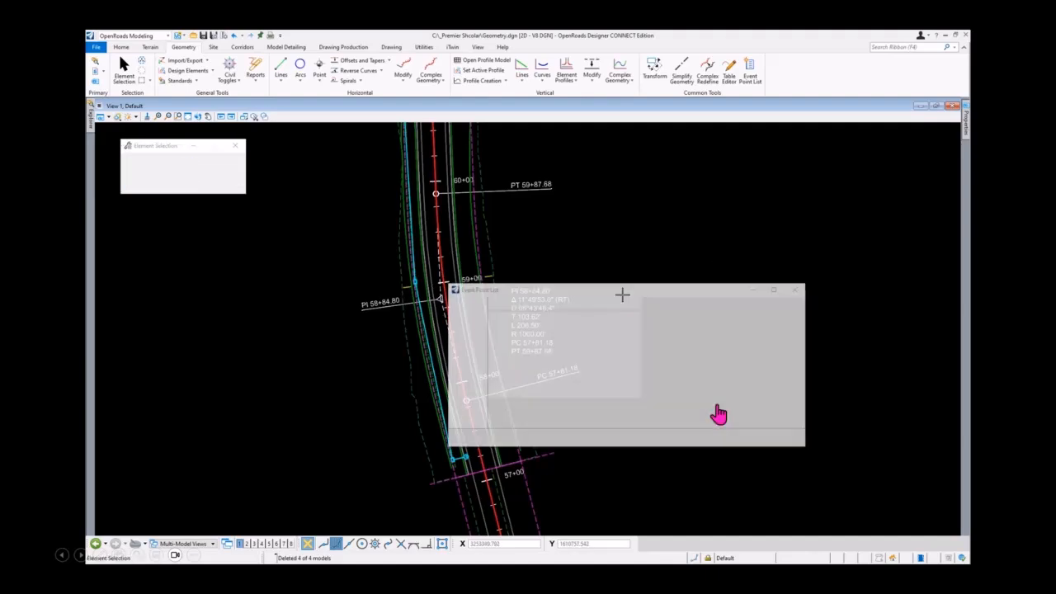
{"action": "mouse_move", "coordinate": [625, 298]}
{"action": "left_mouse_down"}
{"action": "mouse_move", "coordinate": [670, 193]}
{"action": "mouse_move", "coordinate": [716, 181]}
{"action": "left_mouse_up"}
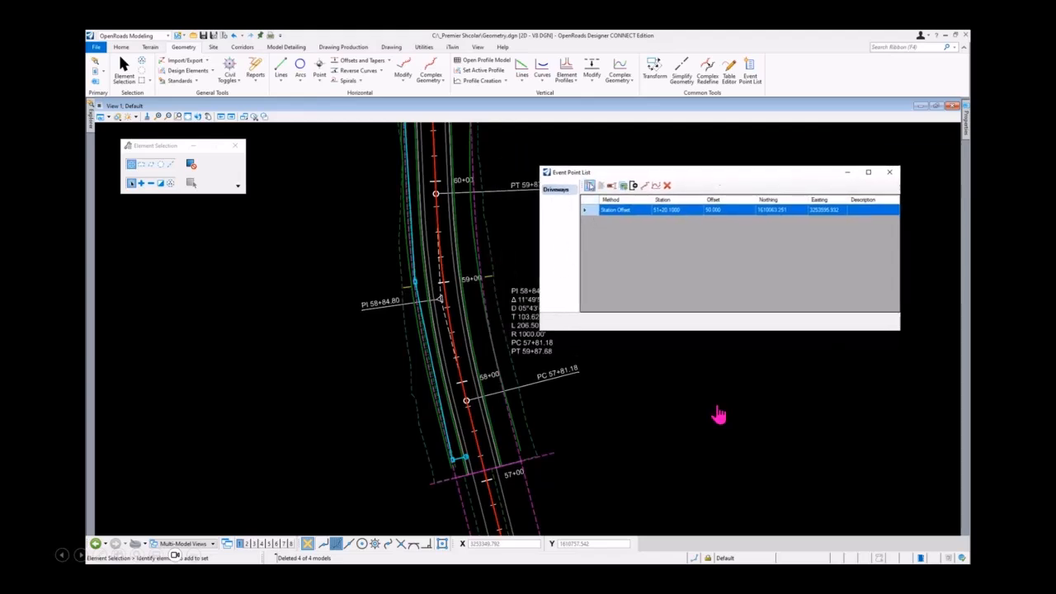
- Create a new event point list named Drainage Structures for the alignment
{"action": "left_click", "coordinate": [590, 187]}
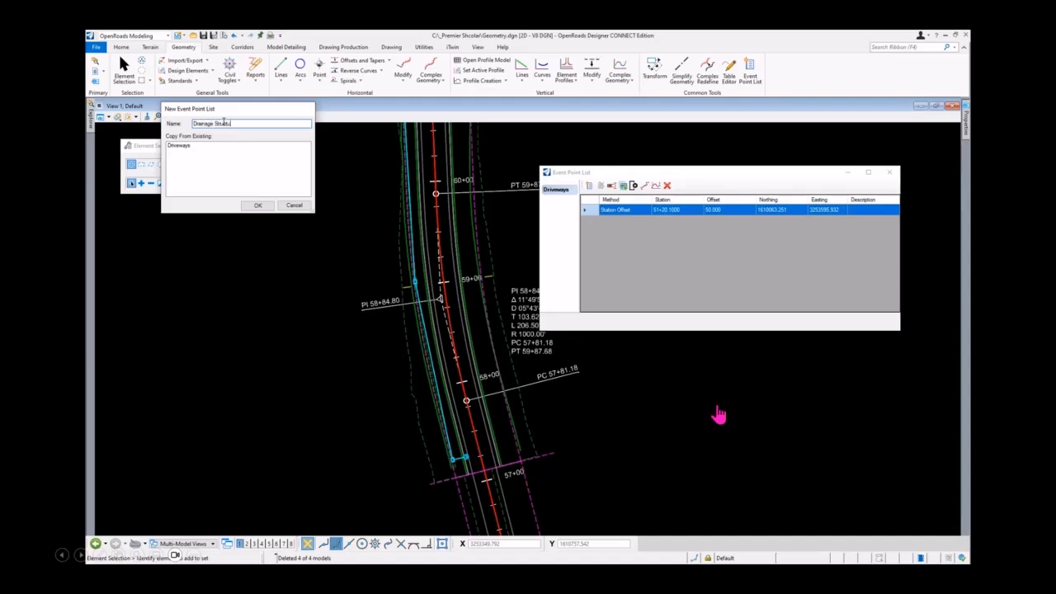
{"action": "left_click", "coordinate": [254, 206]}
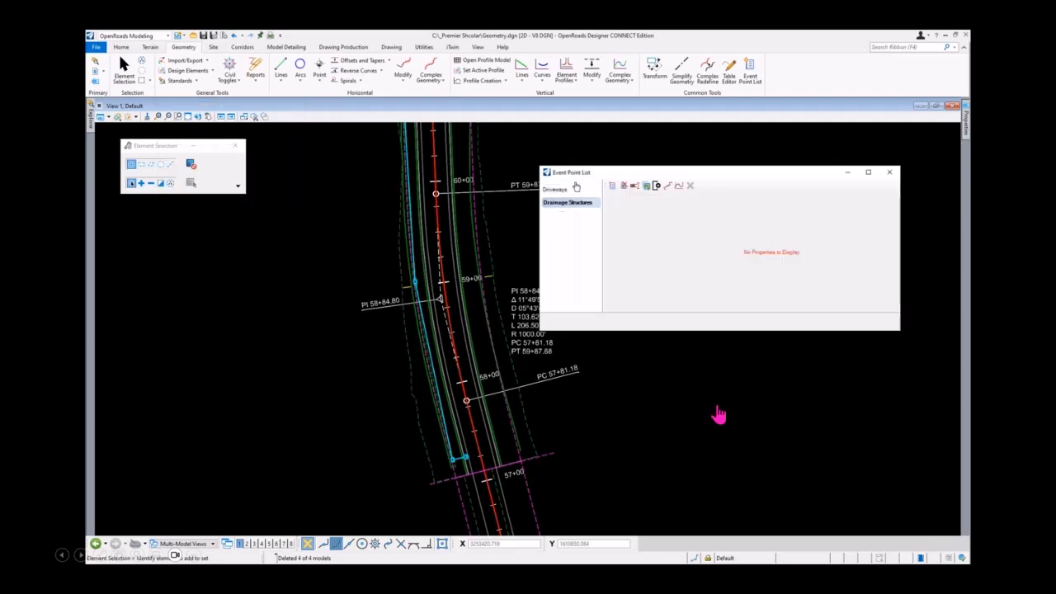
{"action": "left_click_drag", "start_coordinate": [594, 174], "coordinate": [639, 167]}
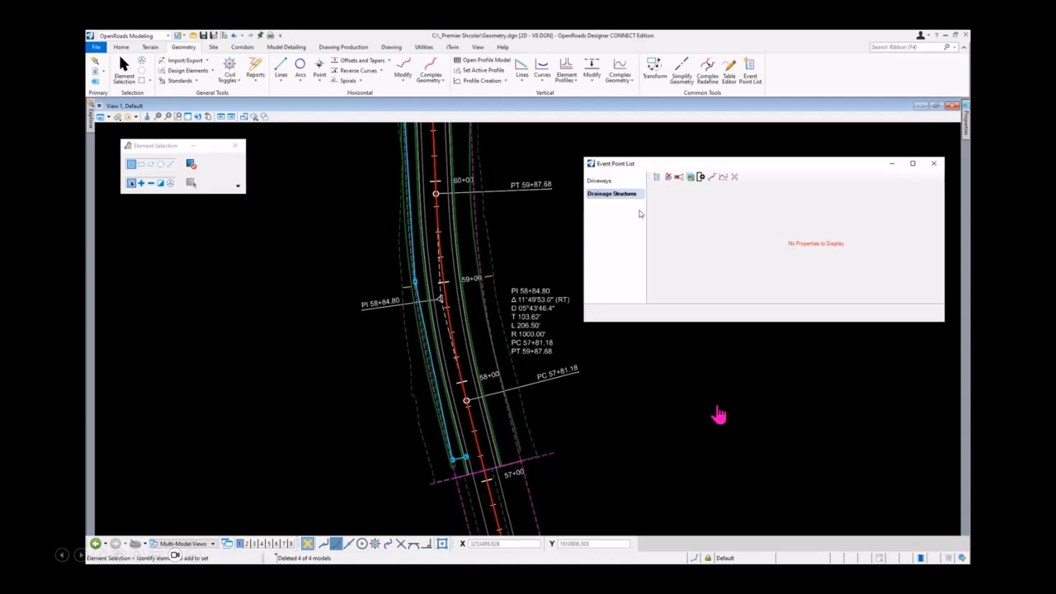
- Add an event point for the square structure near 57+00 to Drainage Structures, at station 57+28 with offset -50
{"action": "left_click", "coordinate": [691, 178]}
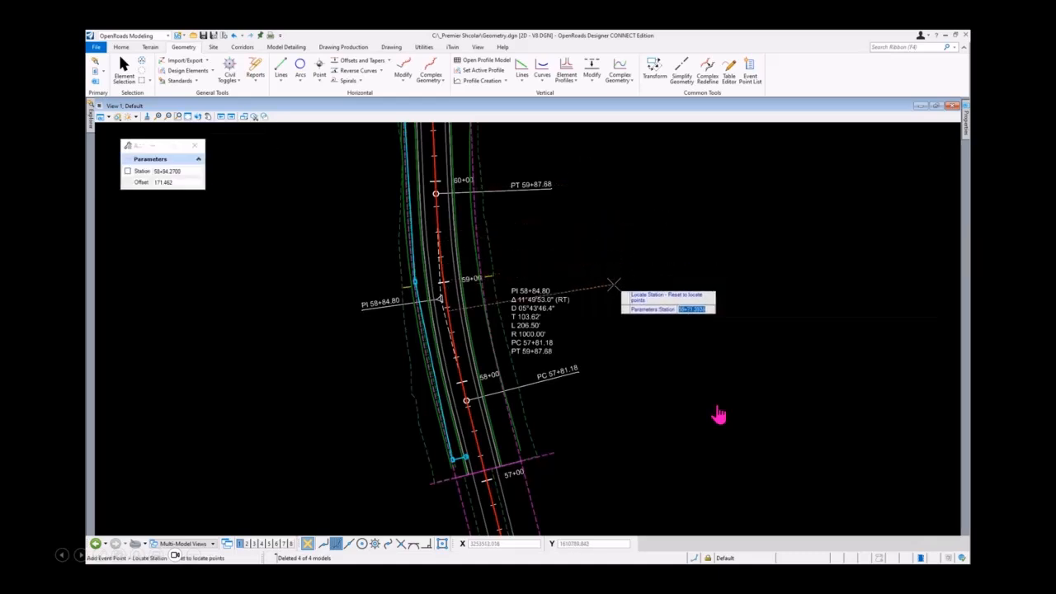
{"action": "scroll", "coordinate": [520, 452], "scroll_direction": "up", "scroll_amount": 1}
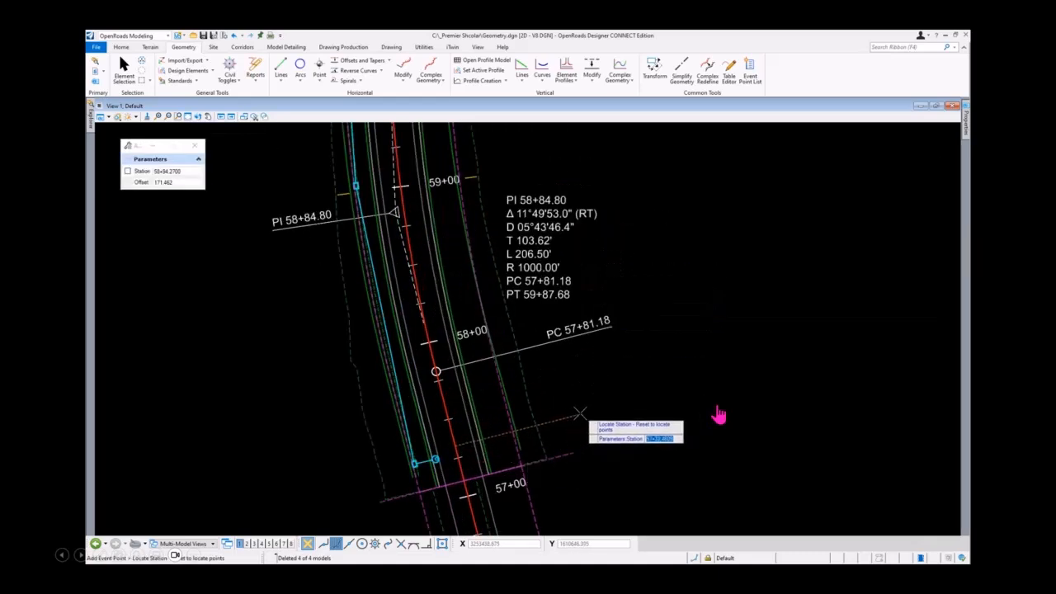
{"action": "scroll", "coordinate": [413, 470], "scroll_direction": "up", "scroll_amount": 3}
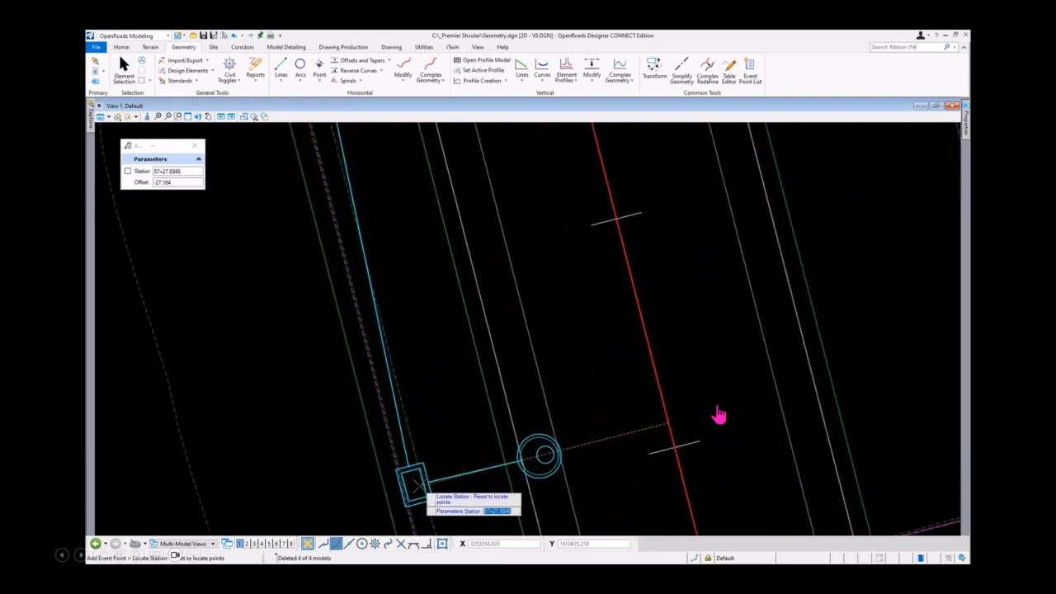
{"action": "type", "text": "5"}
{"action": "key", "text": "Return"}
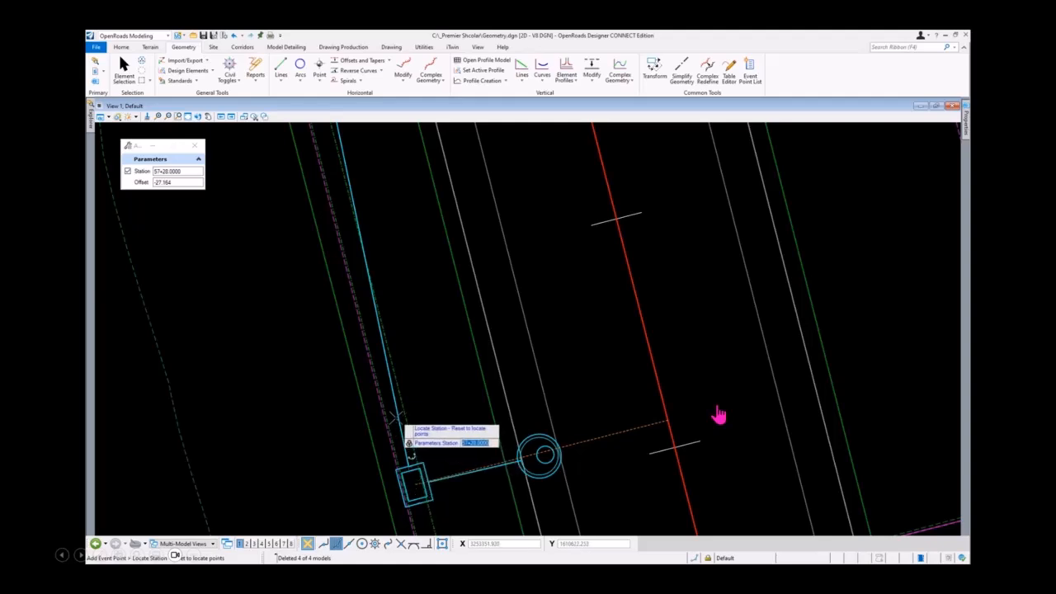
{"action": "scroll", "coordinate": [387, 435], "scroll_direction": "down", "scroll_amount": 3}
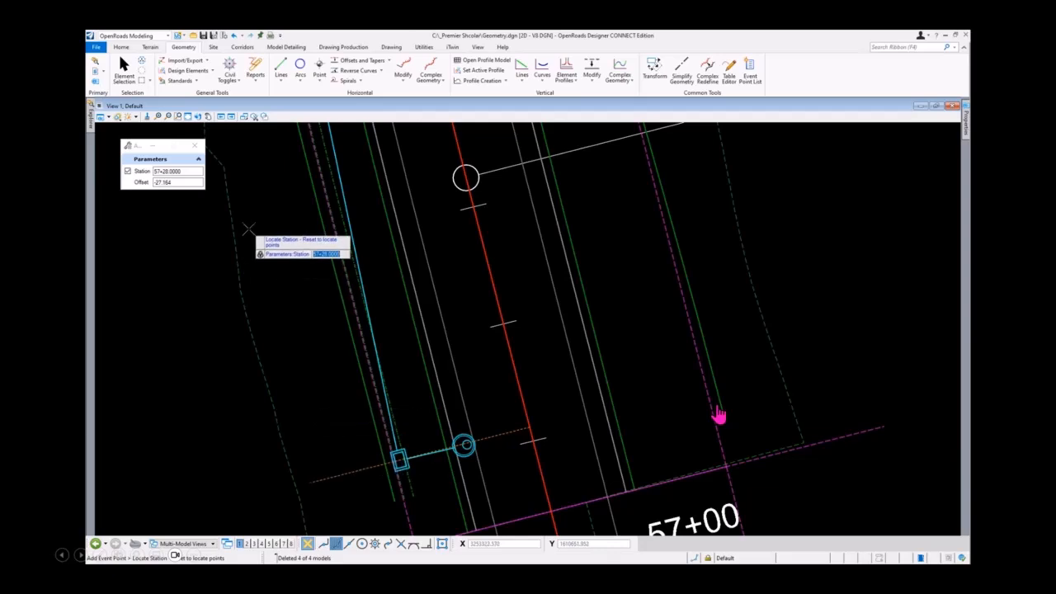
{"action": "left_click", "coordinate": [176, 183]}
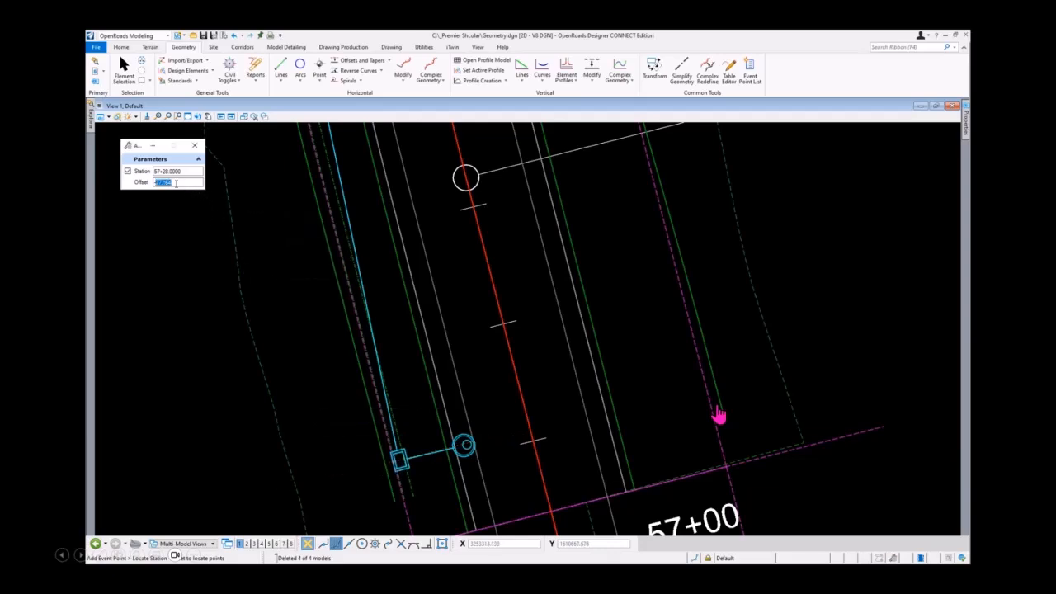
{"action": "type", "text": "-50.000"}
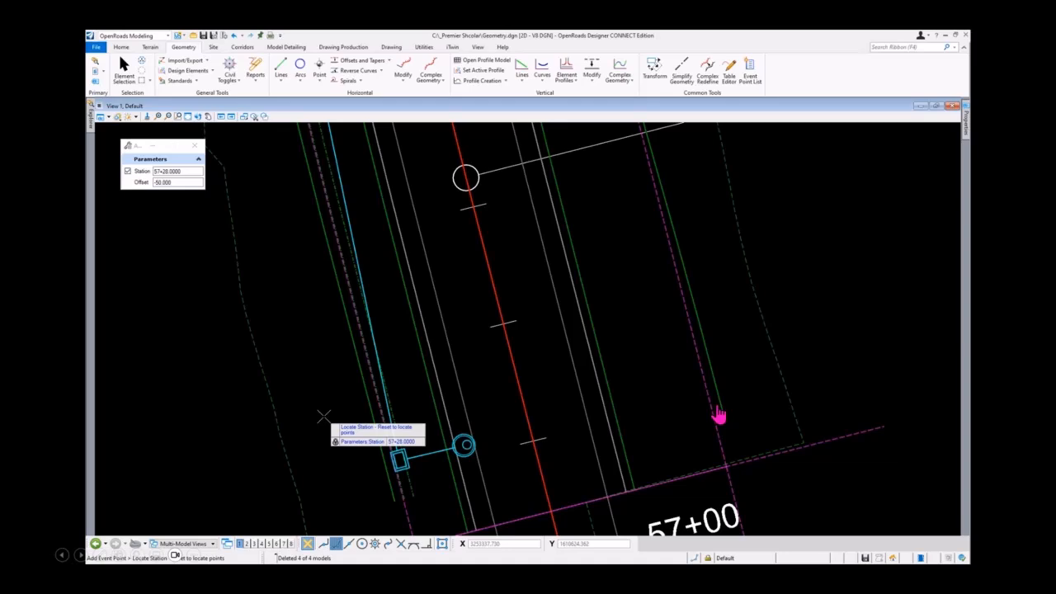
{"action": "left_click", "coordinate": [340, 398]}
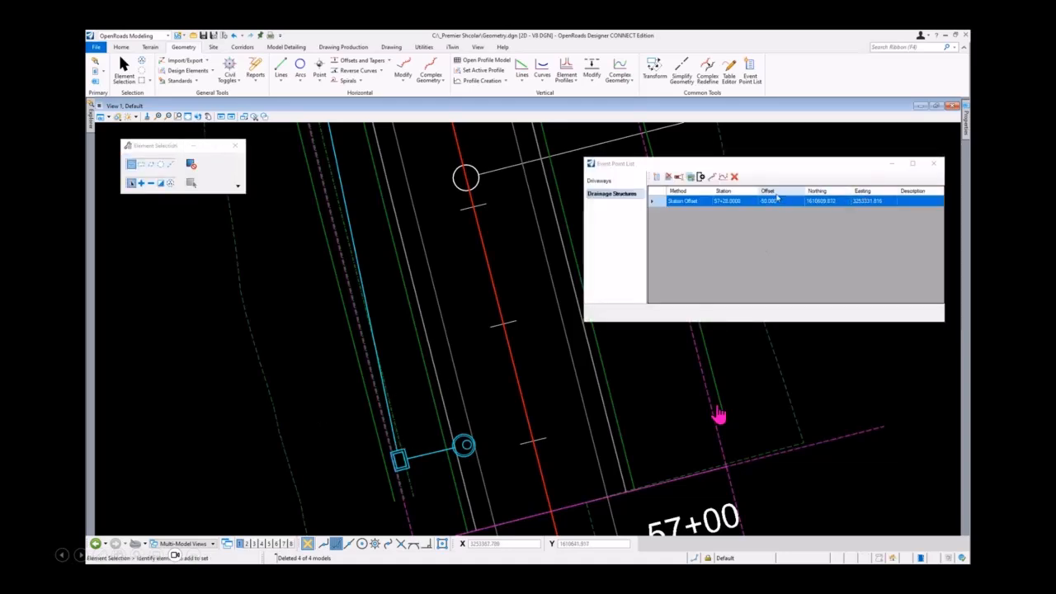
- Release the station lock and add the square drainage structure near station 59+00 as an event point
{"action": "left_click", "coordinate": [693, 177]}
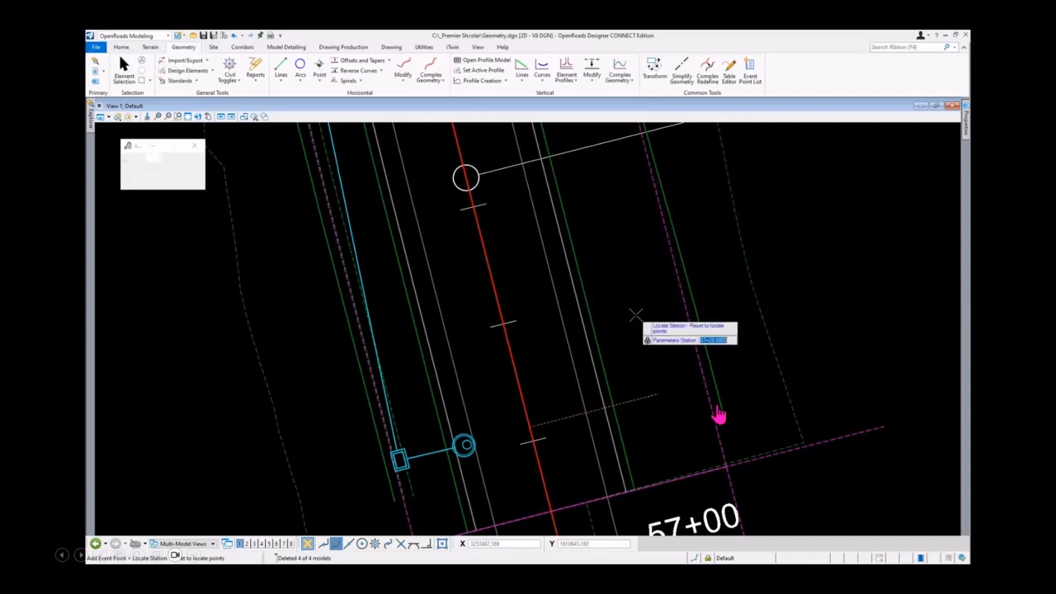
{"action": "scroll", "coordinate": [515, 393], "scroll_direction": "down", "scroll_amount": 3}
{"action": "left_click", "coordinate": [128, 170]}
{"action": "scroll", "coordinate": [378, 307], "scroll_direction": "down", "scroll_amount": 3}
{"action": "scroll", "coordinate": [398, 247], "scroll_direction": "up", "scroll_amount": 4}
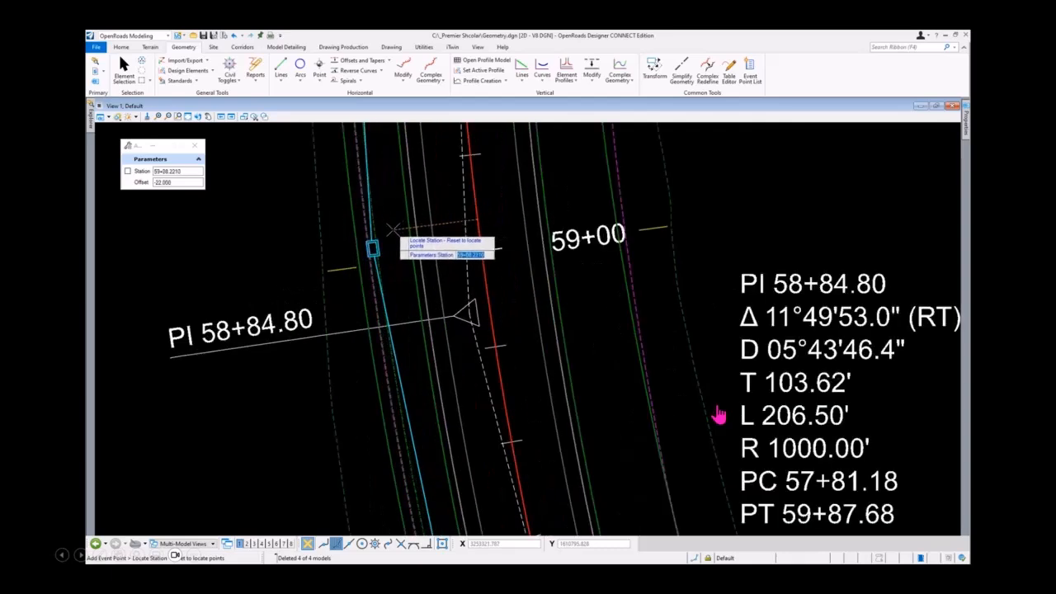
{"action": "left_click", "coordinate": [389, 230]}
{"action": "left_click", "coordinate": [373, 247]}
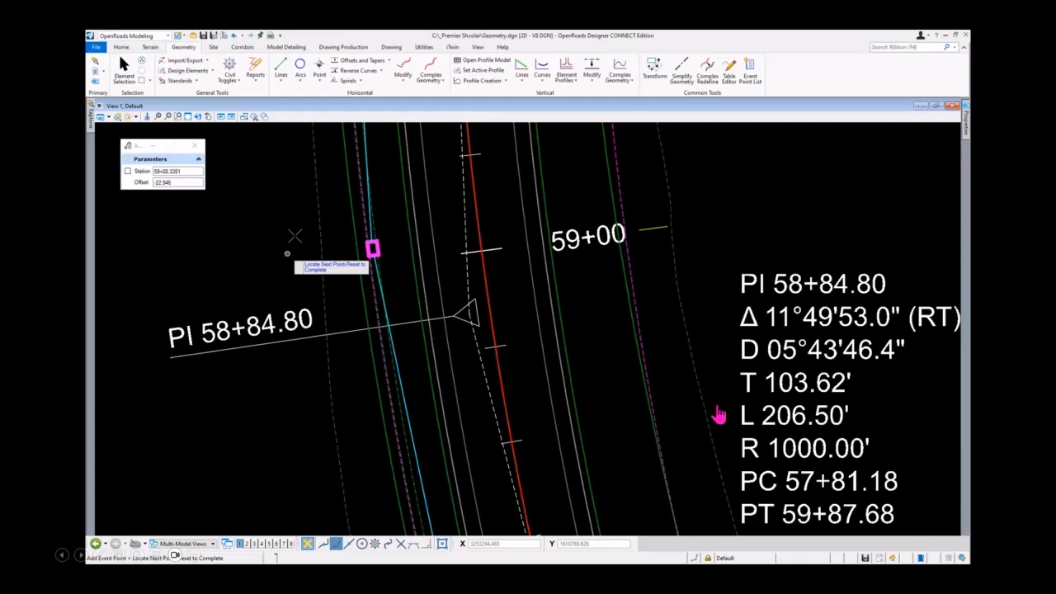
{"action": "right_click", "coordinate": [294, 236]}
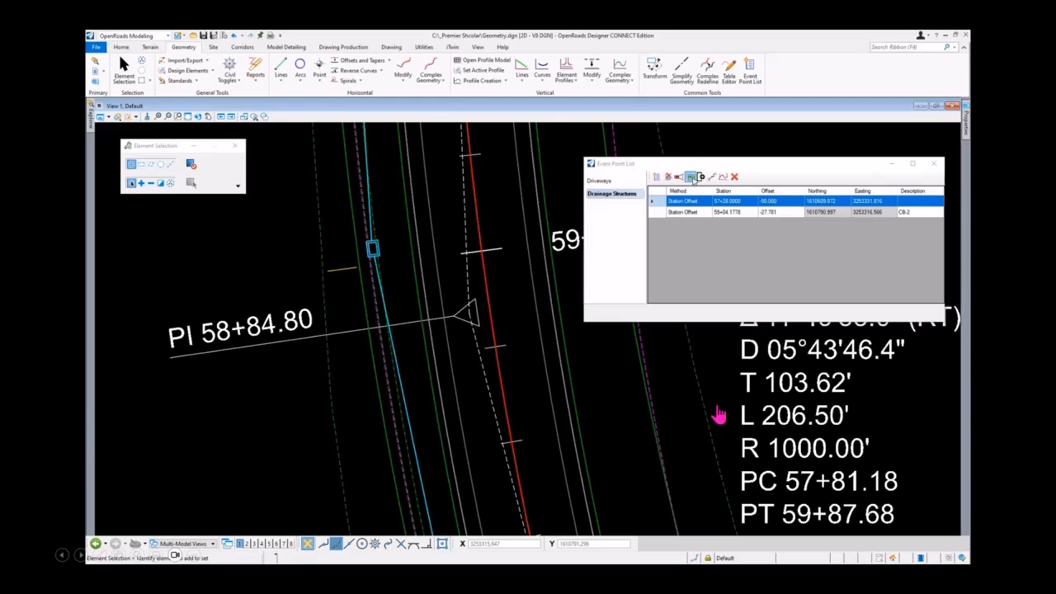
- Add the next two square drainage structures beyond station 60+00 along the alignment as event points
{"action": "left_click", "coordinate": [691, 176]}
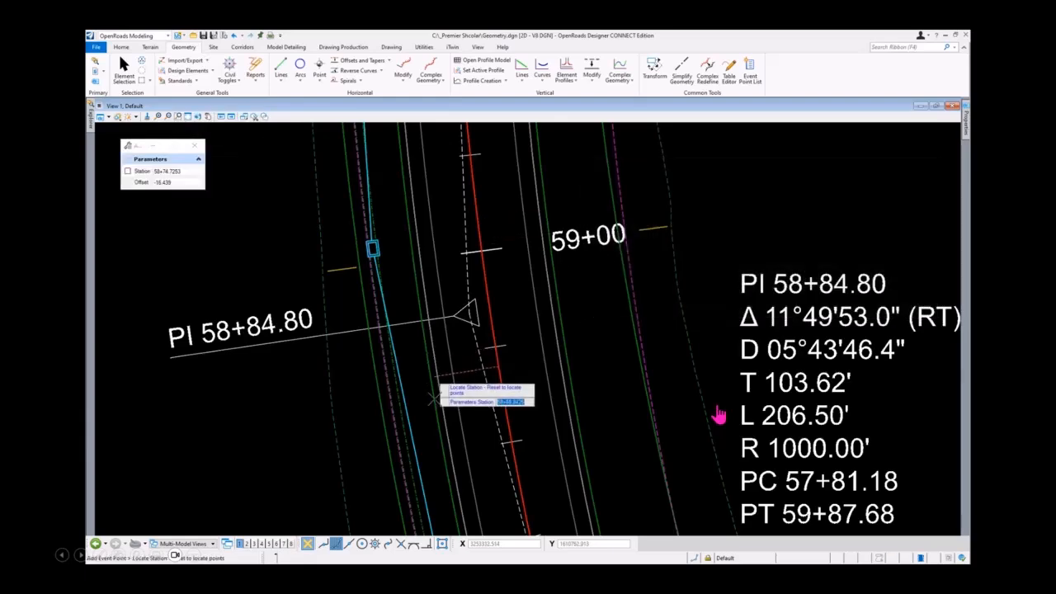
{"action": "scroll", "coordinate": [422, 217], "scroll_direction": "up", "scroll_amount": 3}
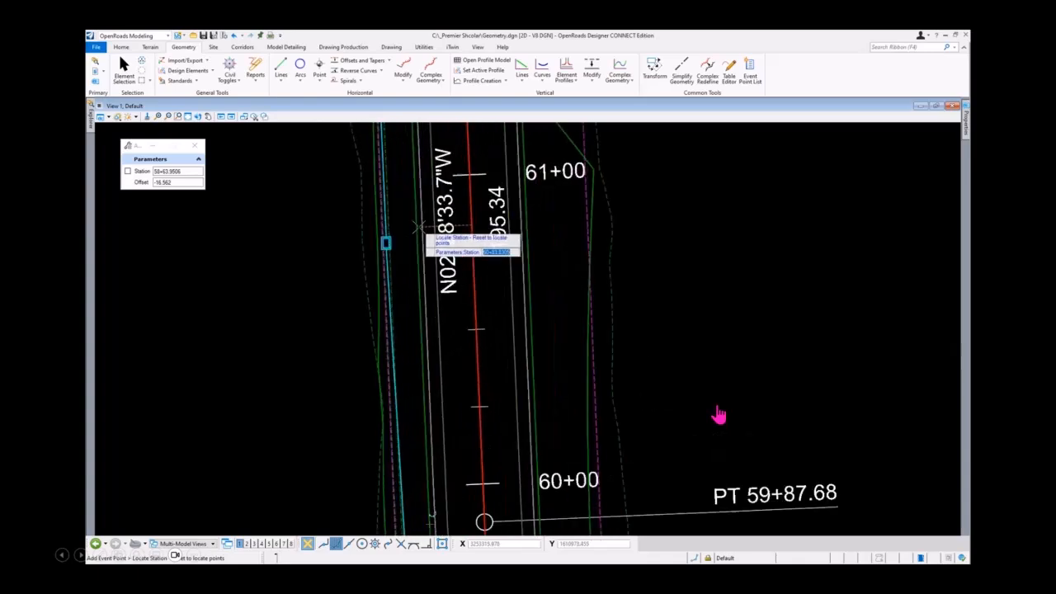
{"action": "left_click", "coordinate": [385, 243]}
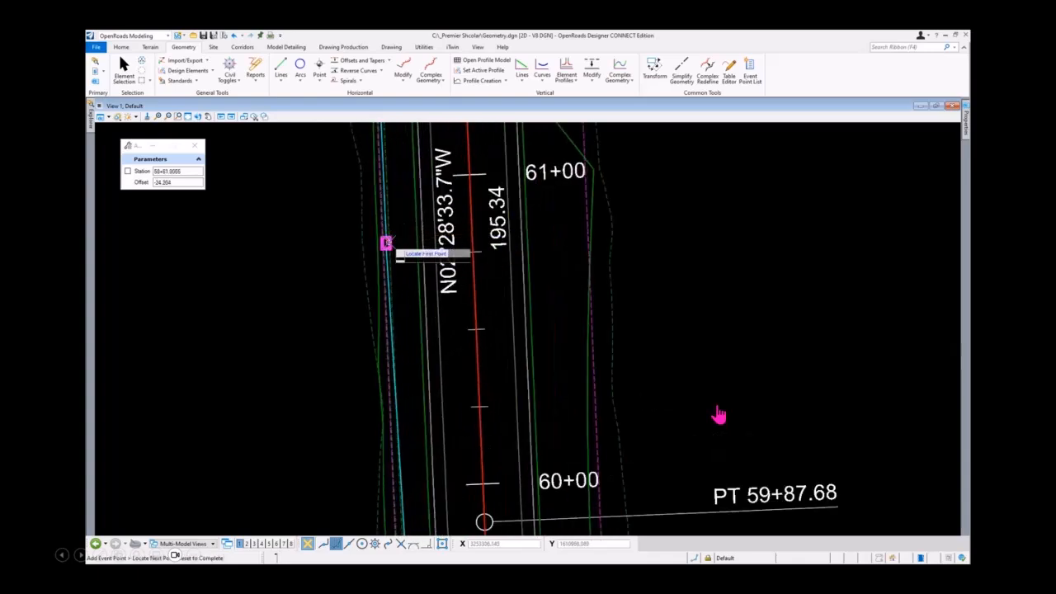
{"action": "scroll", "coordinate": [403, 314], "scroll_direction": "down", "scroll_amount": 2}
{"action": "scroll", "coordinate": [396, 153], "scroll_direction": "up", "scroll_amount": 3}
{"action": "left_click", "coordinate": [388, 145]}
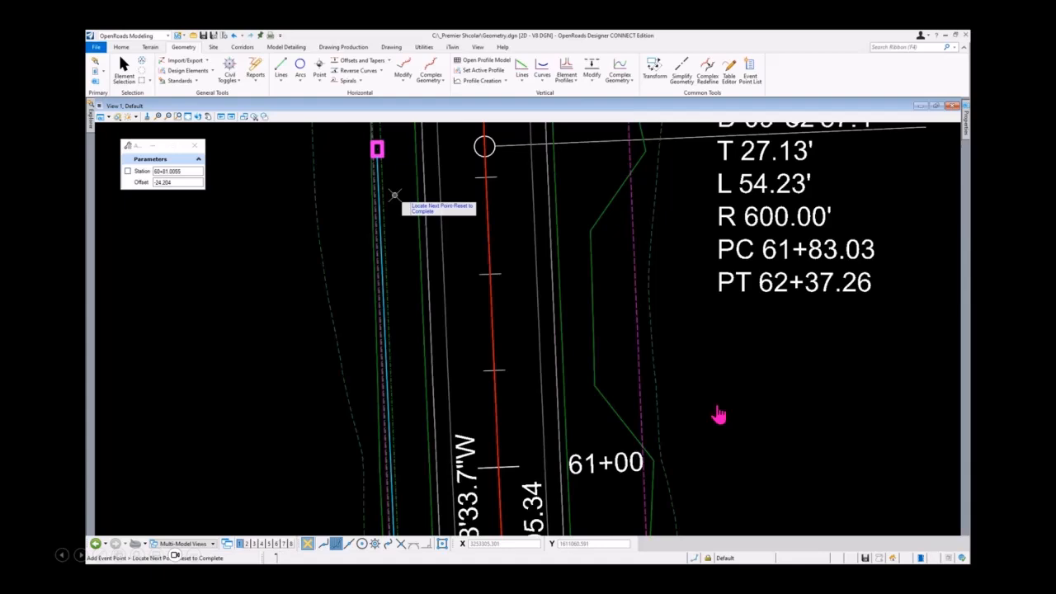
{"action": "right_click", "coordinate": [395, 195]}
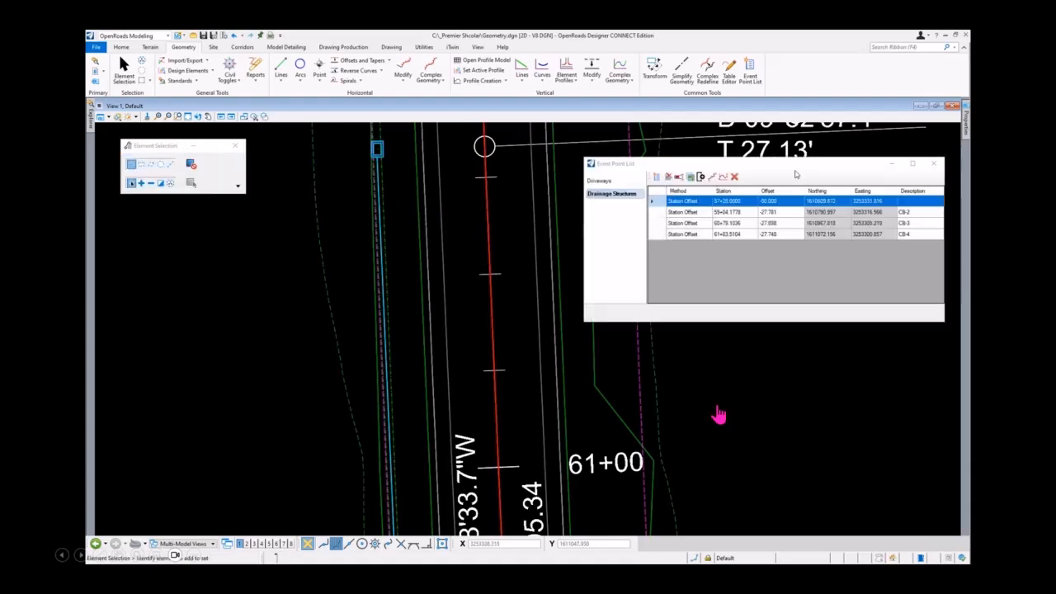
- Set the description of the station 57+28 event point to CB-1 and close the event point list
{"action": "left_click_drag", "start_coordinate": [797, 172], "coordinate": [691, 181]}
{"action": "left_click", "coordinate": [807, 212]}
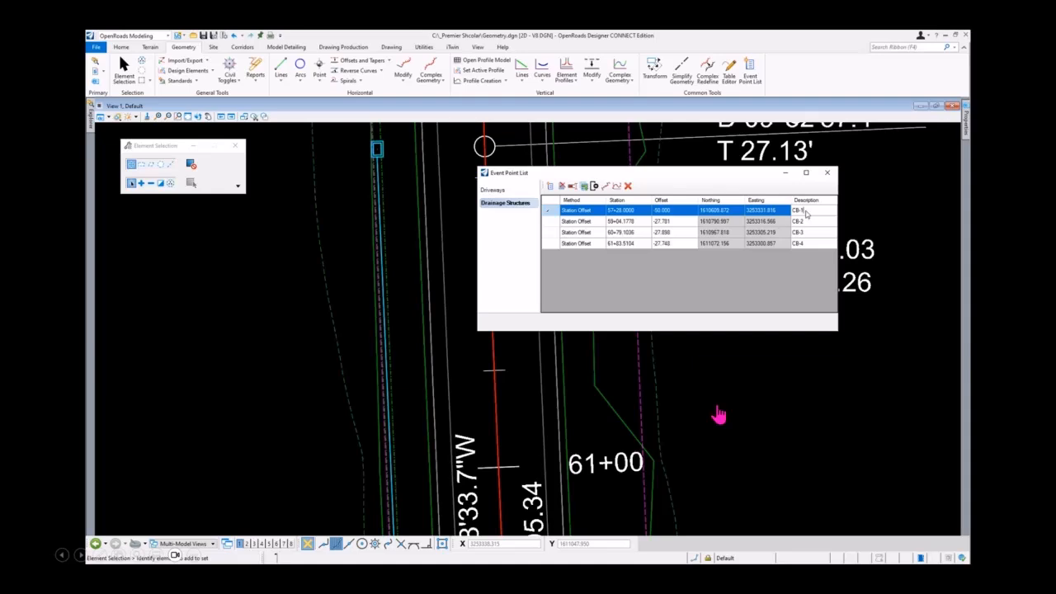
{"action": "key", "text": "Return"}
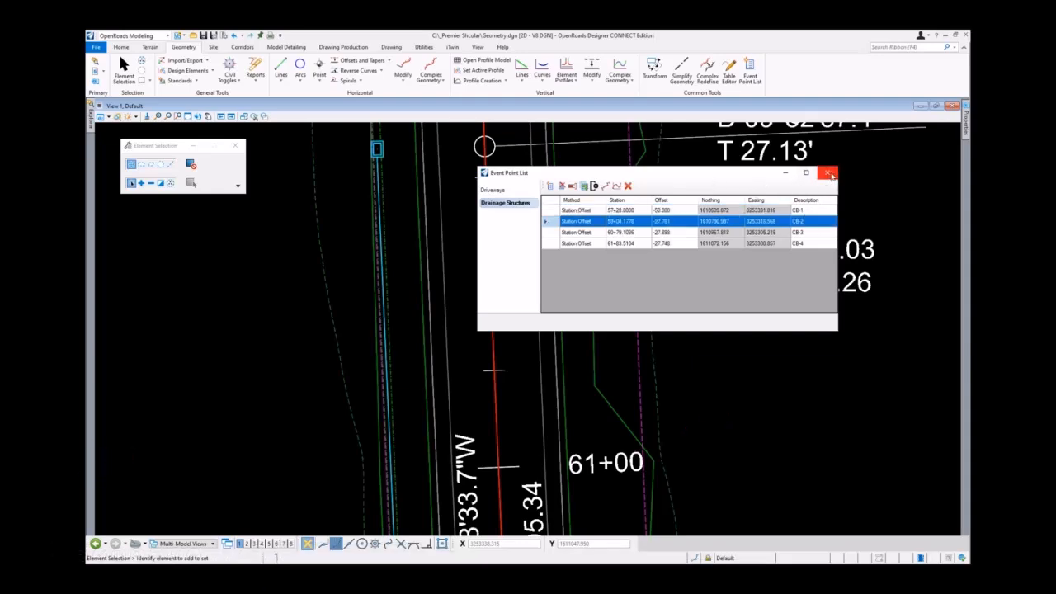
{"action": "left_click", "coordinate": [831, 175]}
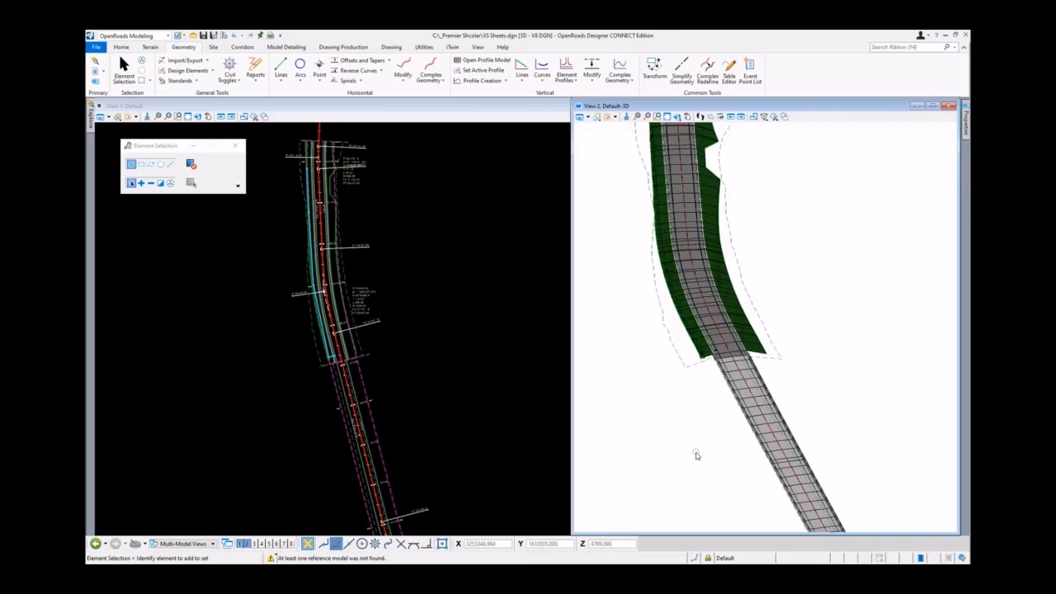
- In XS Sheets.dgn, start placing civil cross section named boundaries with the ANSI D_XS drawing seed, moving the settings window clear of the alignment
{"action": "left_click", "coordinate": [487, 252]}
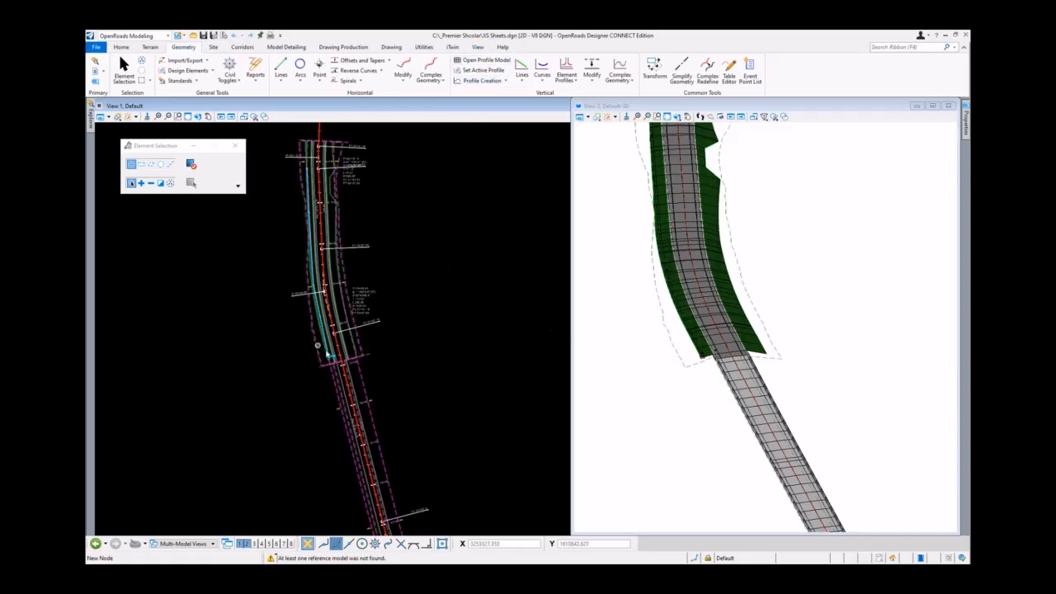
{"action": "scroll", "coordinate": [346, 356], "scroll_direction": "up", "scroll_amount": 5}
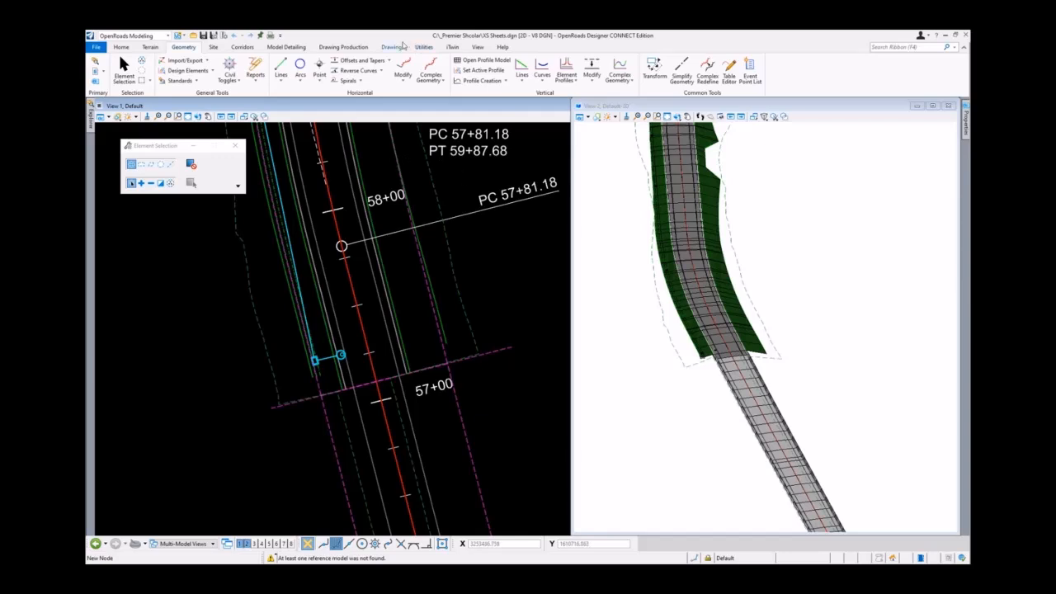
{"action": "left_click", "coordinate": [357, 48]}
{"action": "left_click", "coordinate": [560, 69]}
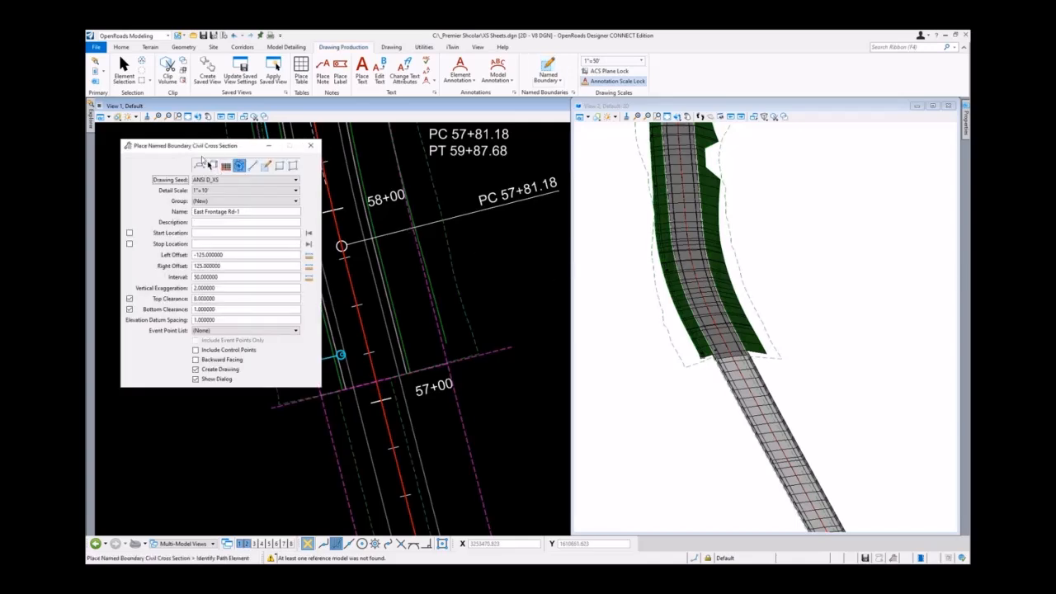
{"action": "left_click_drag", "start_coordinate": [204, 149], "coordinate": [615, 219]}
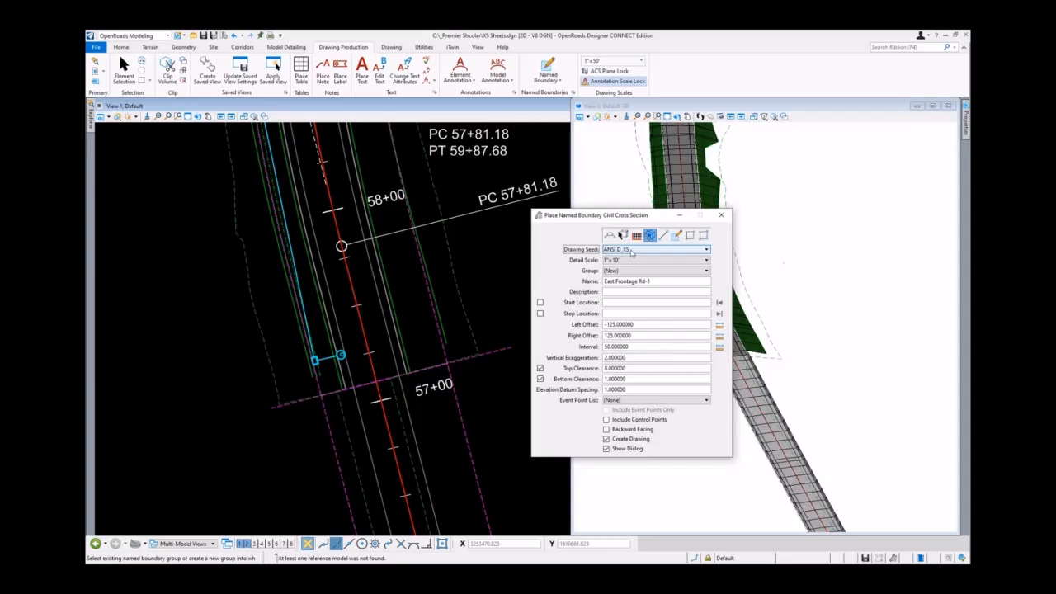
{"action": "left_click", "coordinate": [632, 251]}
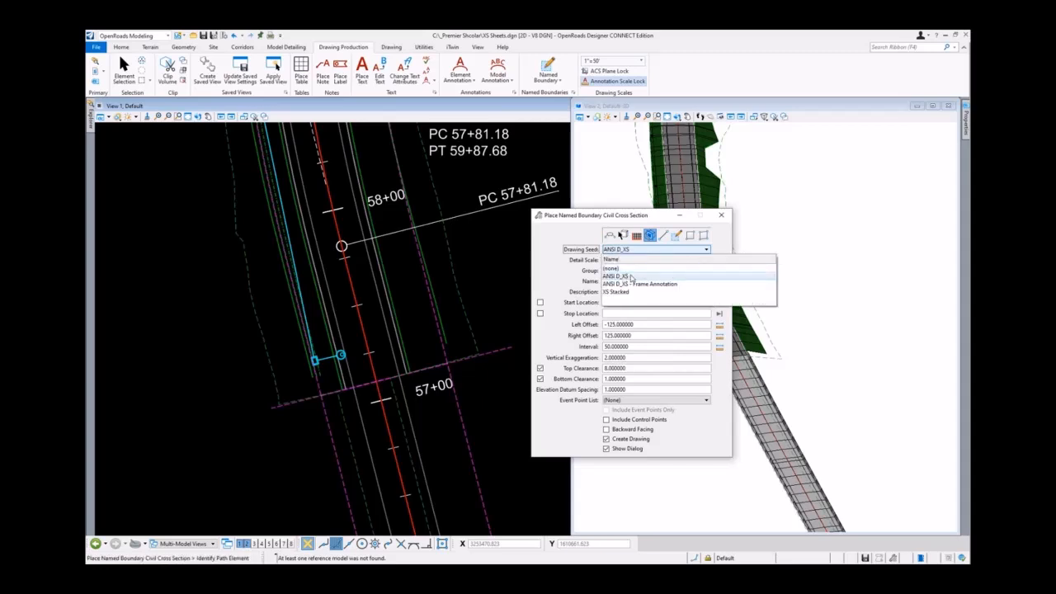
{"action": "left_click", "coordinate": [631, 277]}
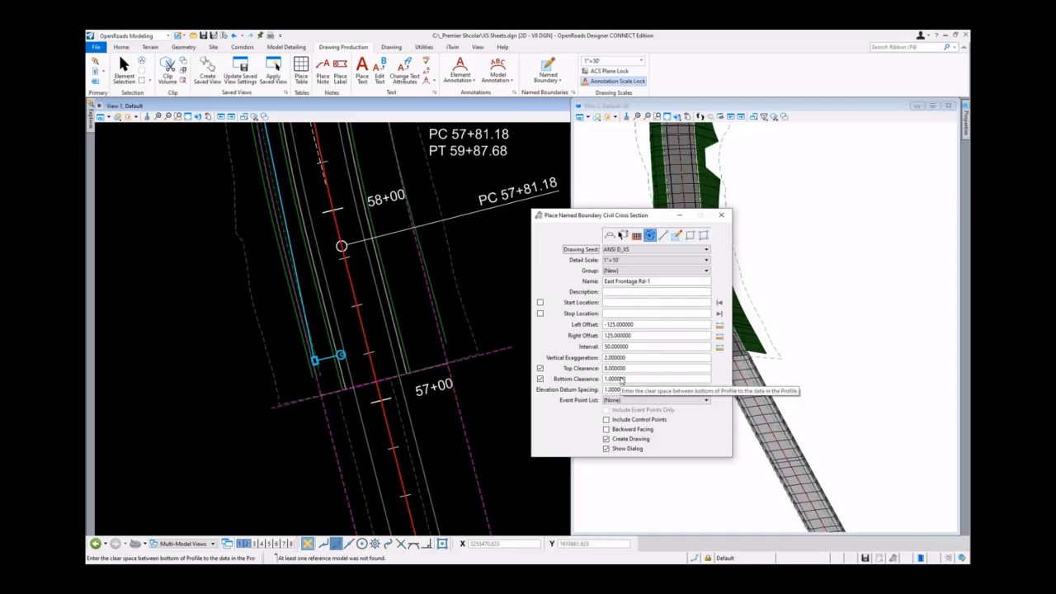
- Place cross section named boundaries along the red centerline using the Drainage Structures event point list, including event points only and no control points
{"action": "scroll", "coordinate": [406, 303], "scroll_direction": "down", "scroll_amount": 3}
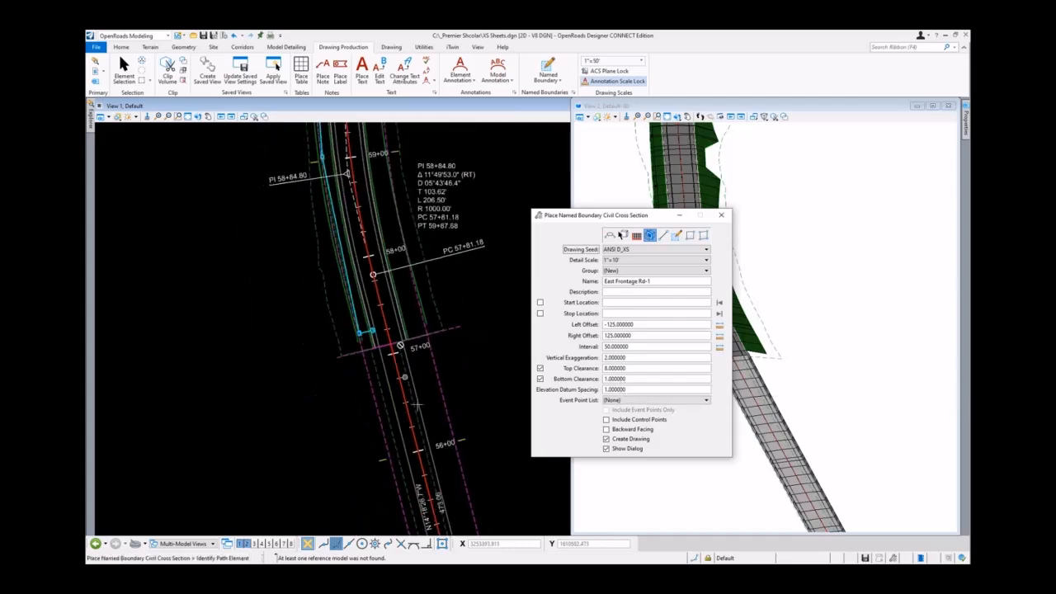
{"action": "scroll", "coordinate": [414, 389], "scroll_direction": "up", "scroll_amount": 2}
{"action": "left_click", "coordinate": [399, 410]}
{"action": "left_click", "coordinate": [569, 403]}
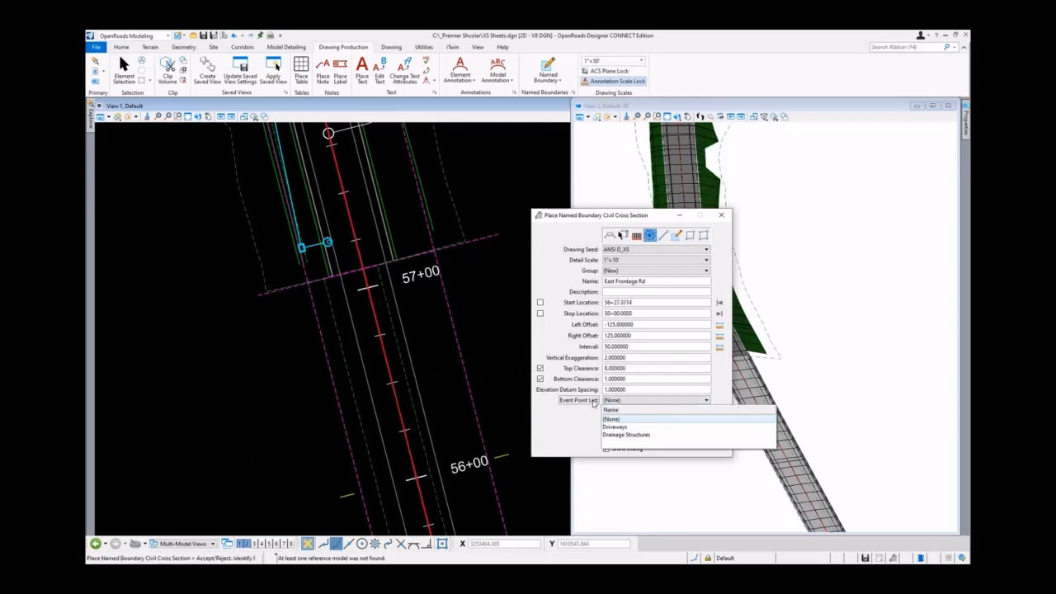
{"action": "left_click", "coordinate": [651, 436]}
{"action": "left_click", "coordinate": [665, 420]}
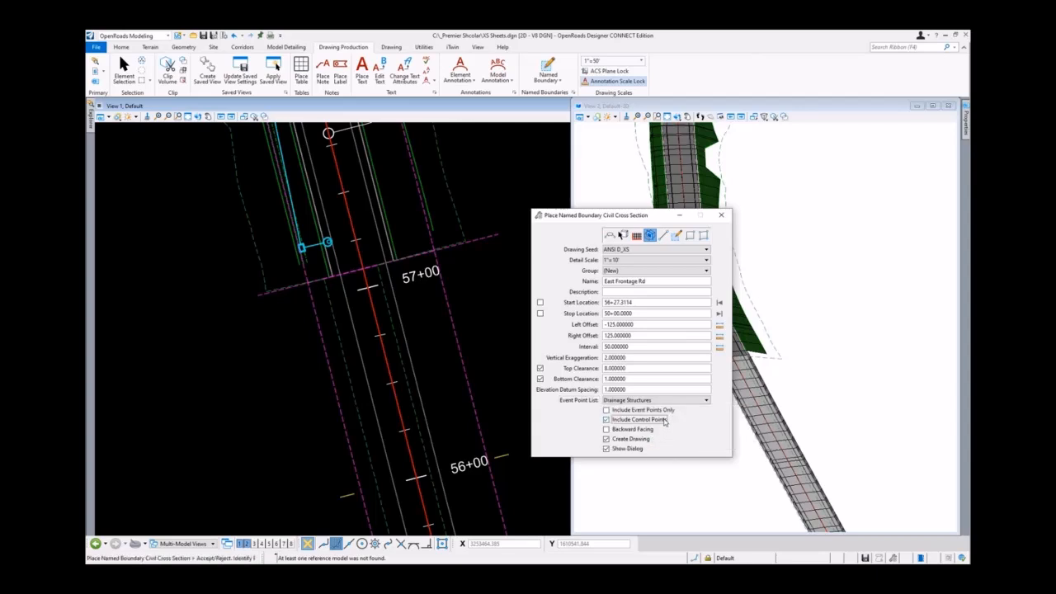
{"action": "left_click", "coordinate": [658, 411]}
{"action": "left_click", "coordinate": [615, 420]}
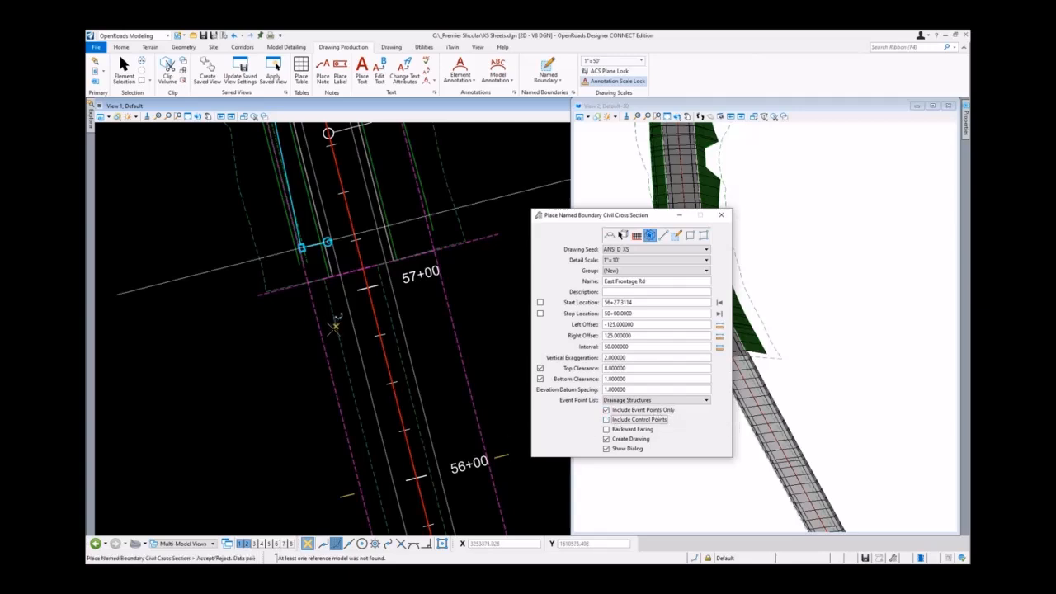
{"action": "scroll", "coordinate": [337, 330], "scroll_direction": "down", "scroll_amount": 3}
{"action": "scroll", "coordinate": [348, 358], "scroll_direction": "down", "scroll_amount": 3}
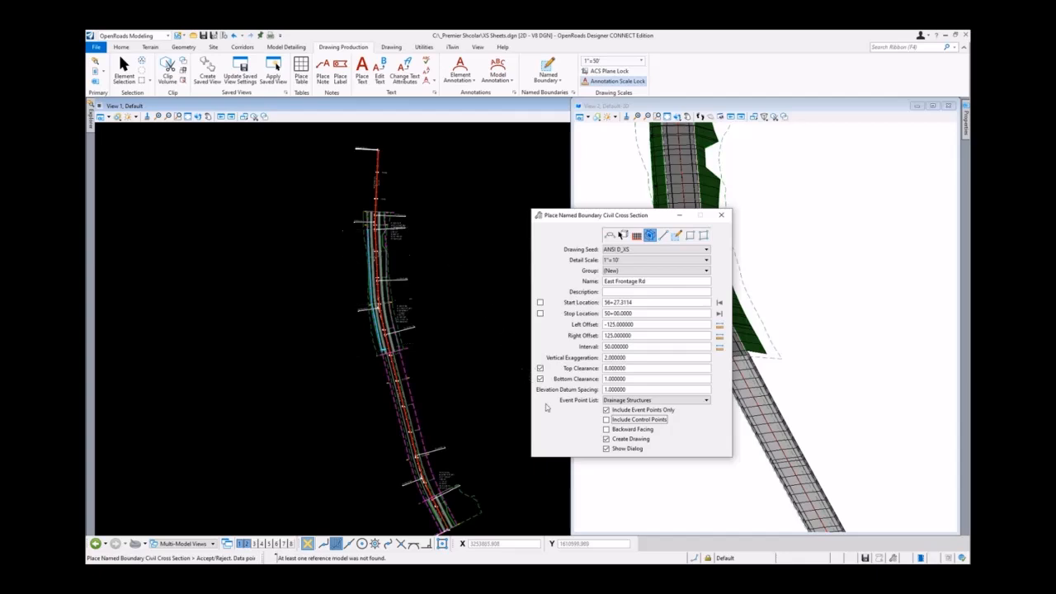
{"action": "left_click", "coordinate": [485, 283]}
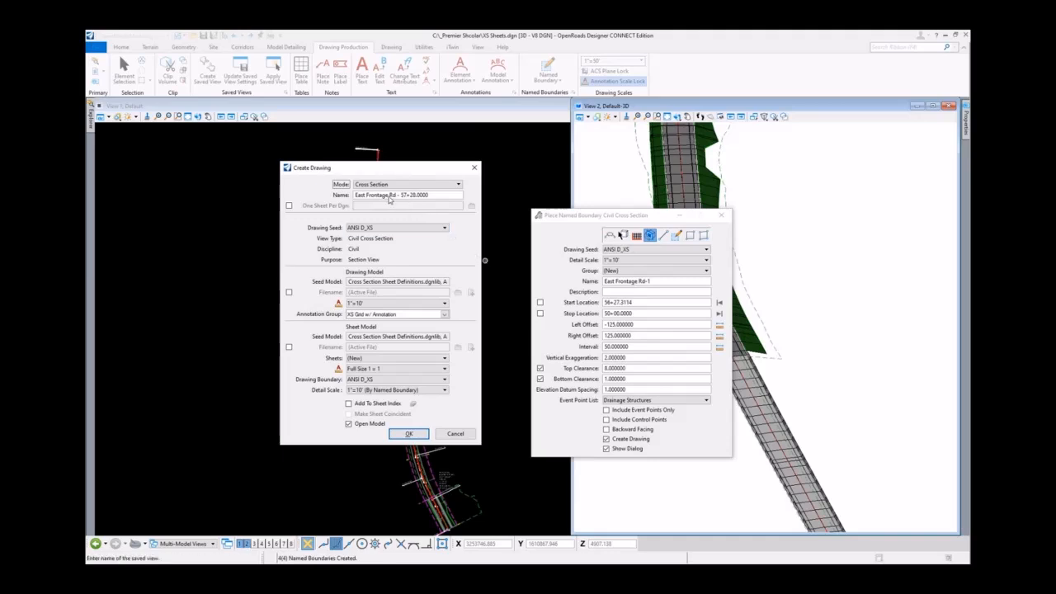
- Create the cross section drawings and sheets under the name East Frontage Rd - Drain Structures
{"action": "left_click_drag", "start_coordinate": [401, 196], "coordinate": [445, 200]}
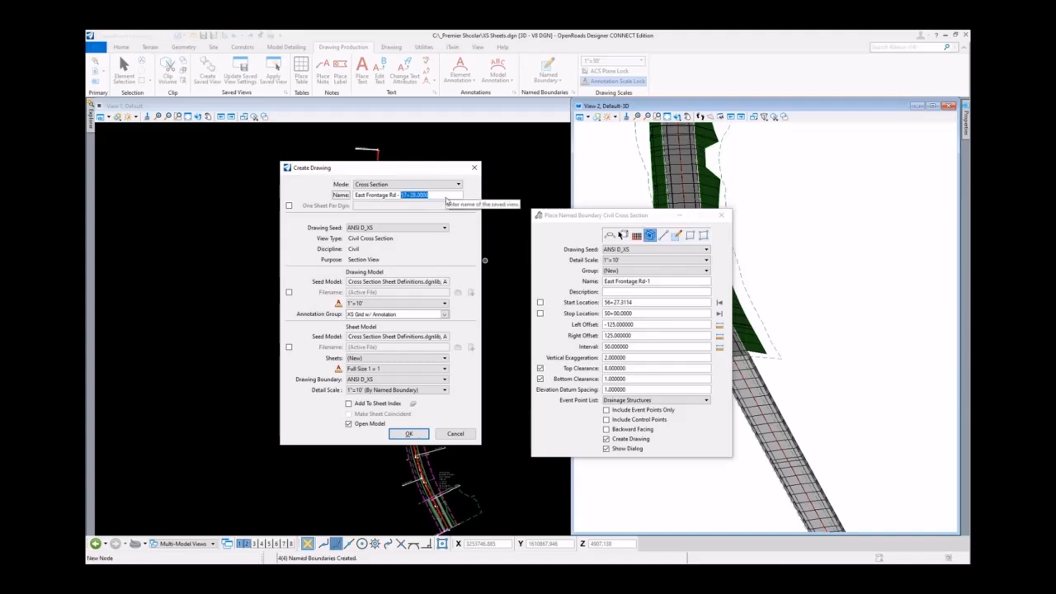
{"action": "type", "text": "Drain Structures"}
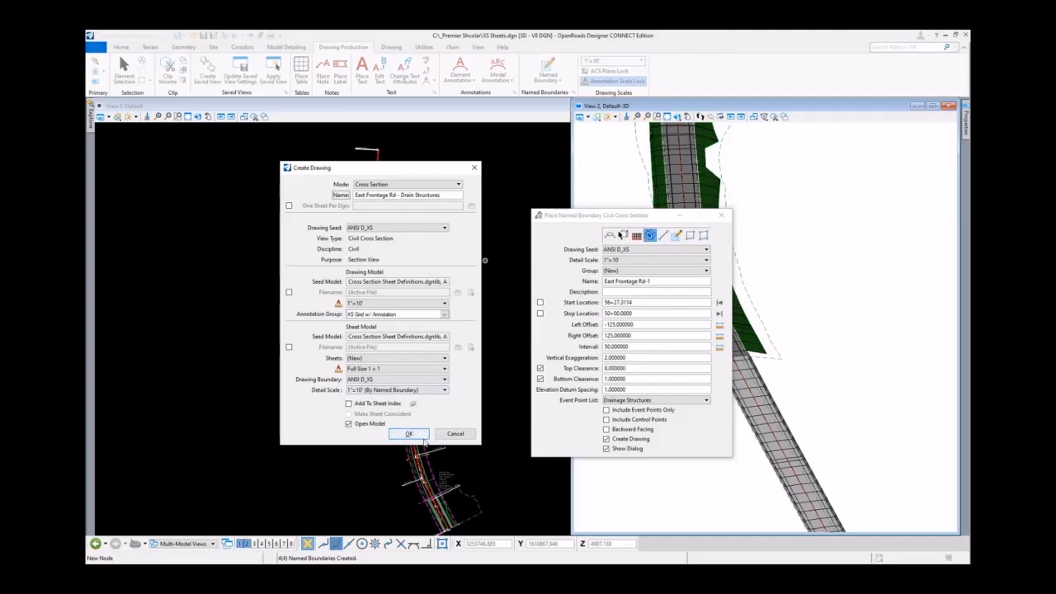
{"action": "left_click", "coordinate": [421, 437]}
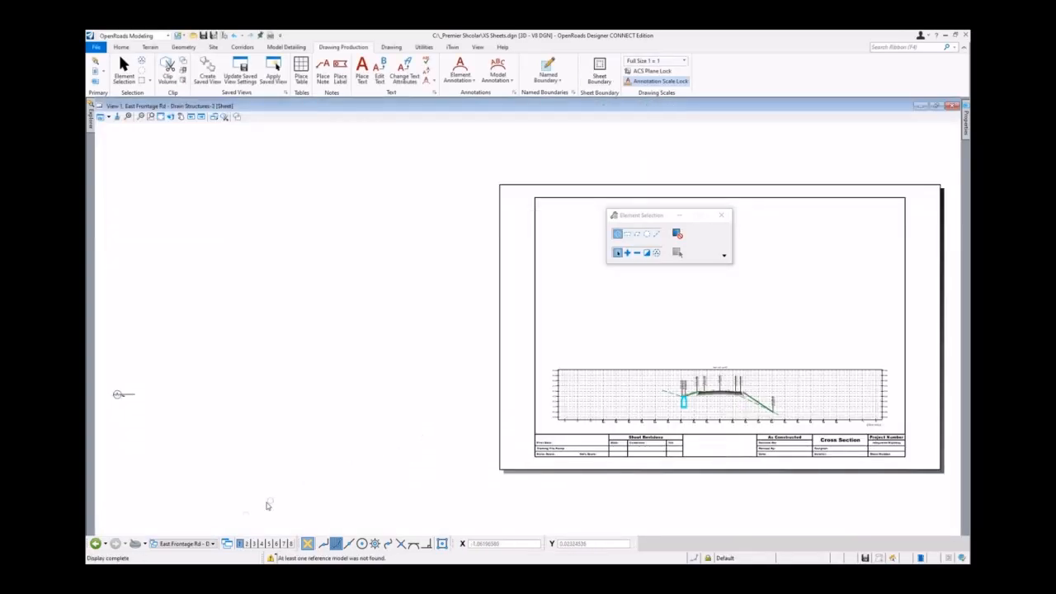
- Open the East Frontage Rd - Drain Structures [Sheet] model to view the first cross section sheet
{"action": "left_click", "coordinate": [209, 544]}
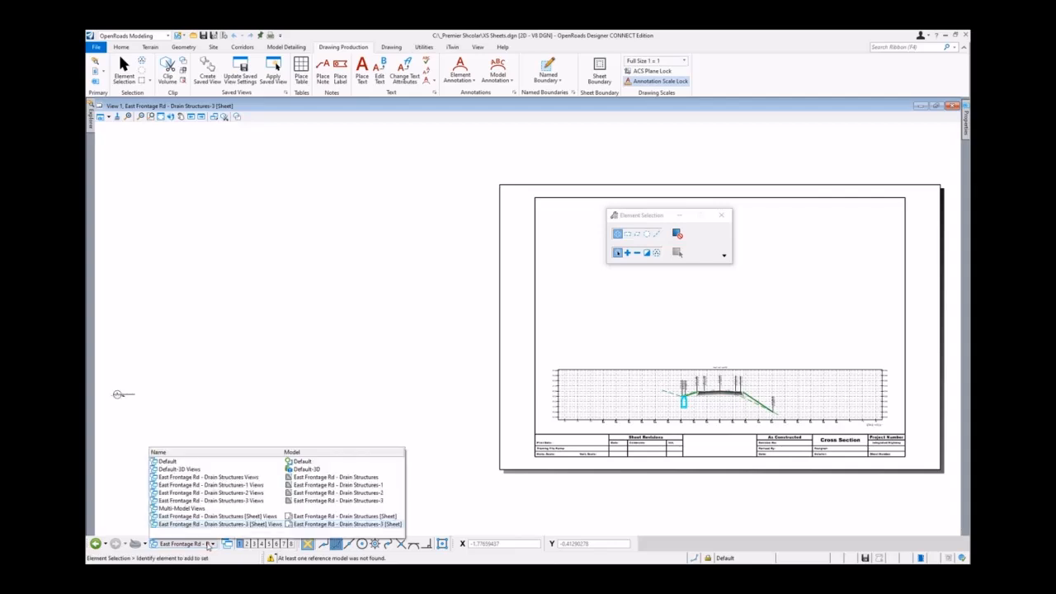
{"action": "left_click", "coordinate": [402, 516]}
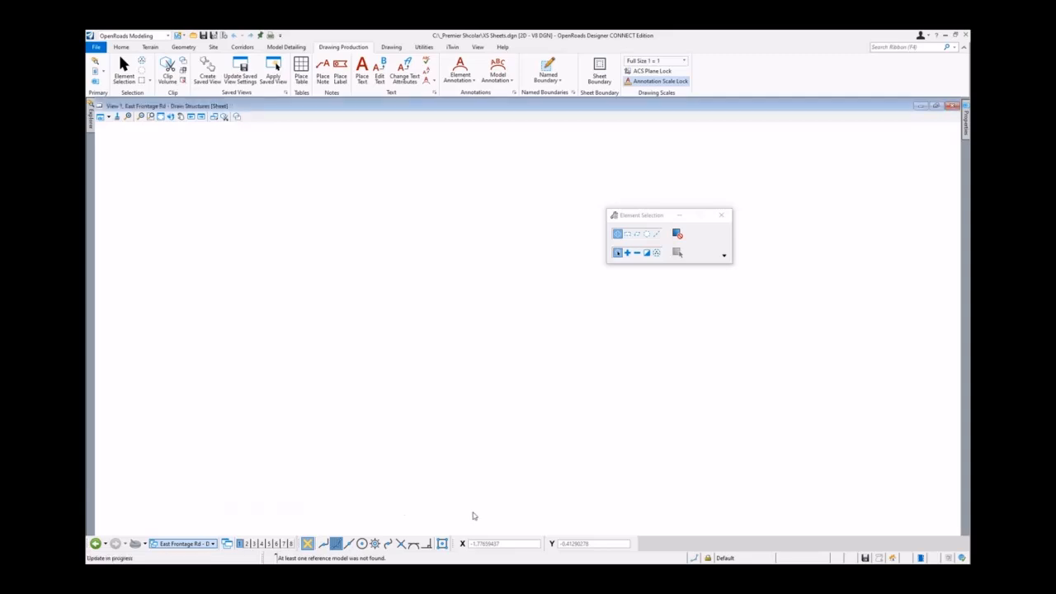
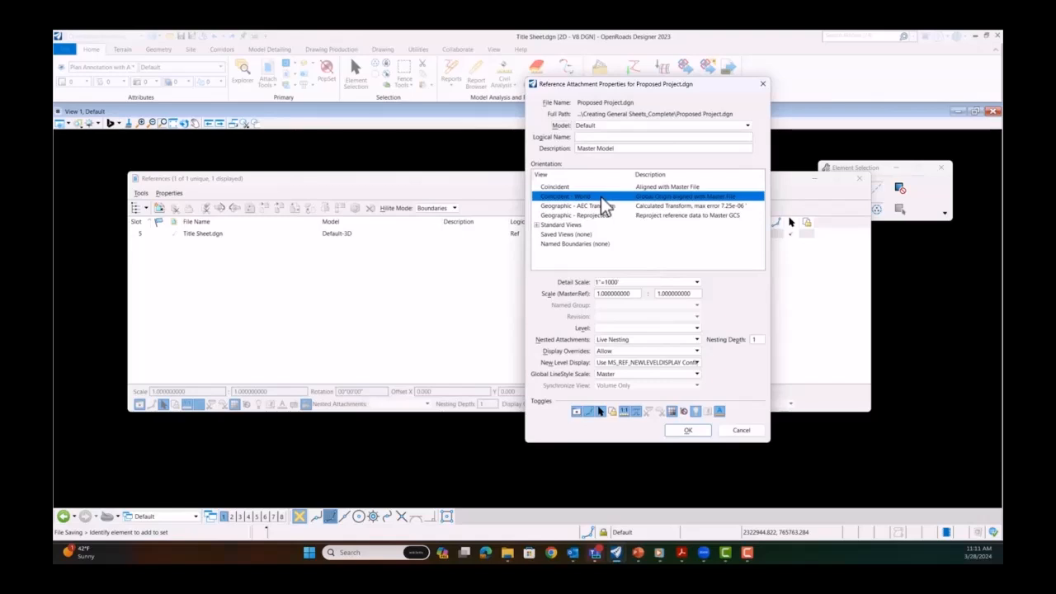
- Attach the Default model of Proposed Project.dgn as a Coincident - World reference with live nesting depth 1, and close the references window
{"action": "left_click", "coordinate": [755, 341]}
{"action": "type", "text": "1"}
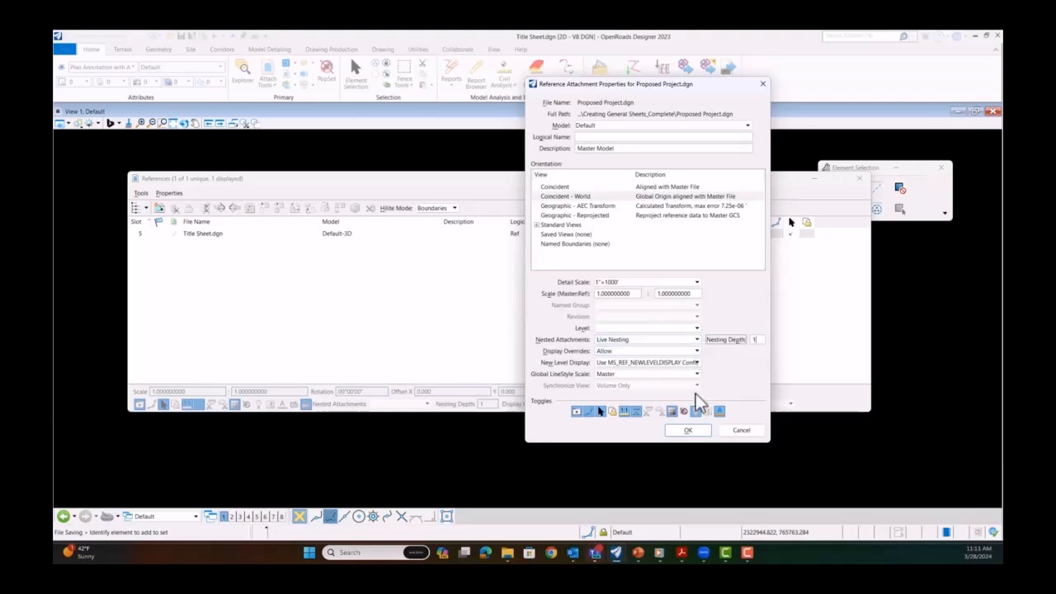
{"action": "left_click", "coordinate": [688, 430]}
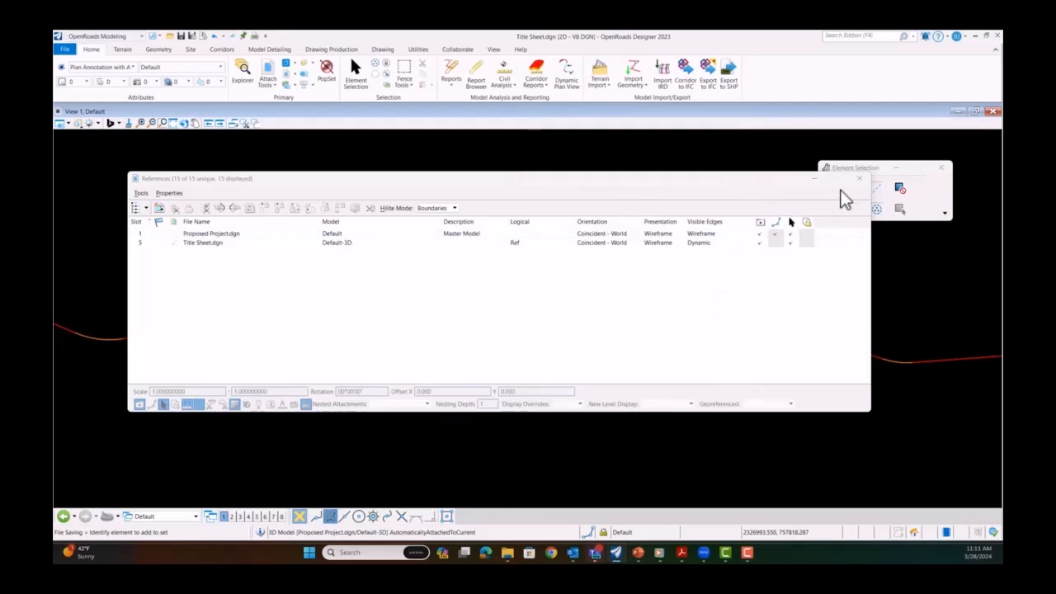
{"action": "left_click", "coordinate": [860, 178]}
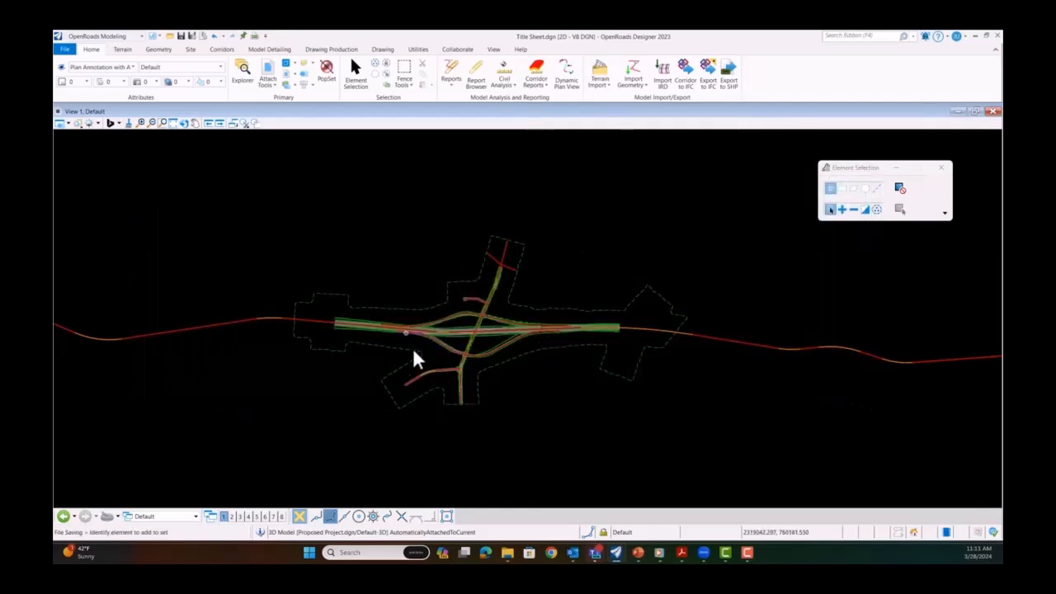
- Start placing a named boundary by drawing boundary using ANSI D - Title Map, moving the settings window aside
{"action": "left_click", "coordinate": [334, 49]}
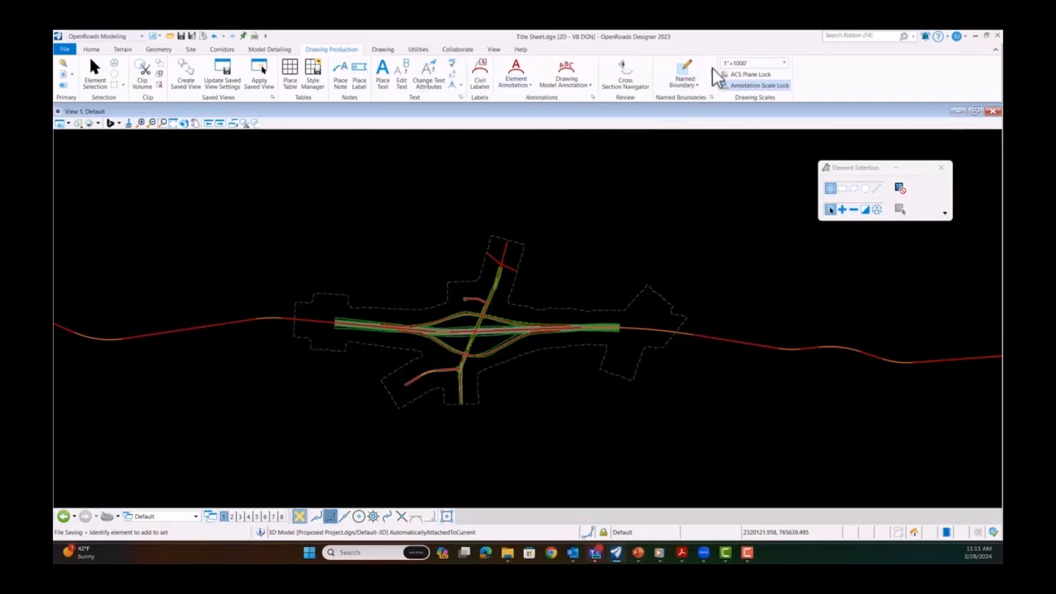
{"action": "left_click", "coordinate": [698, 87]}
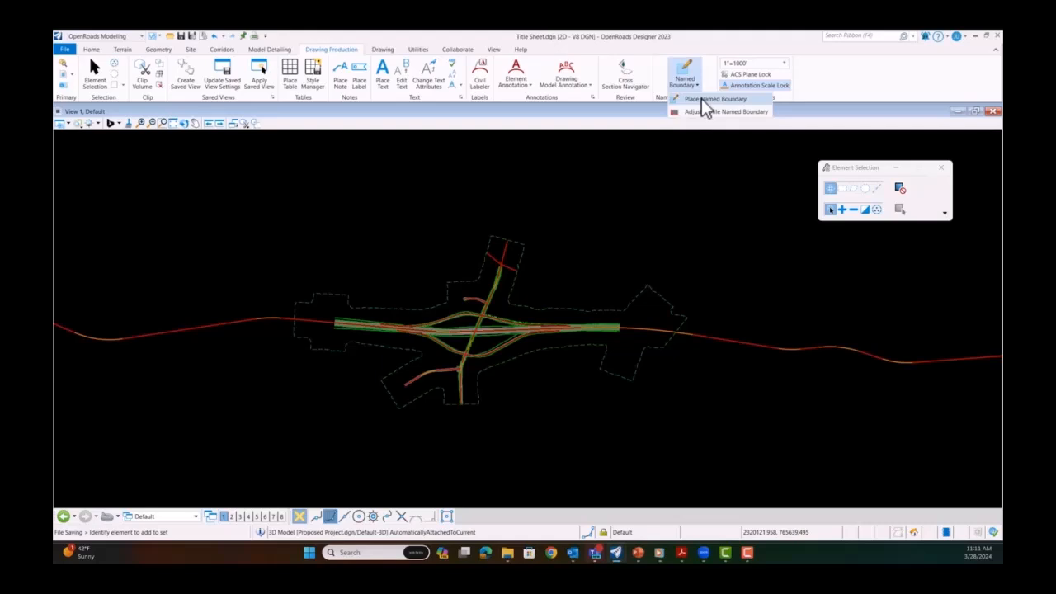
{"action": "left_click", "coordinate": [704, 100]}
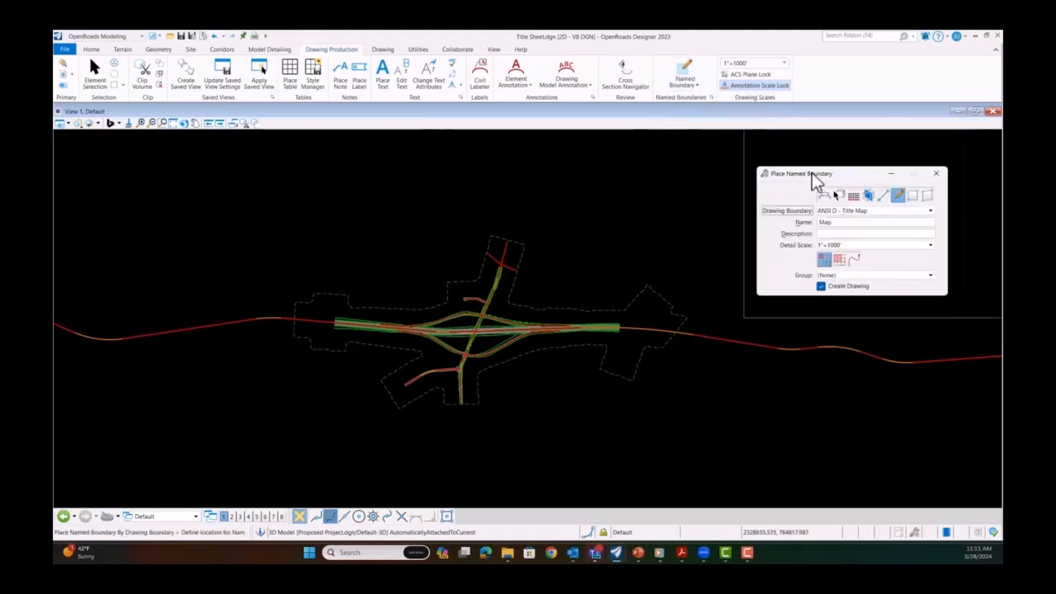
{"action": "left_click_drag", "start_coordinate": [815, 182], "coordinate": [649, 183]}
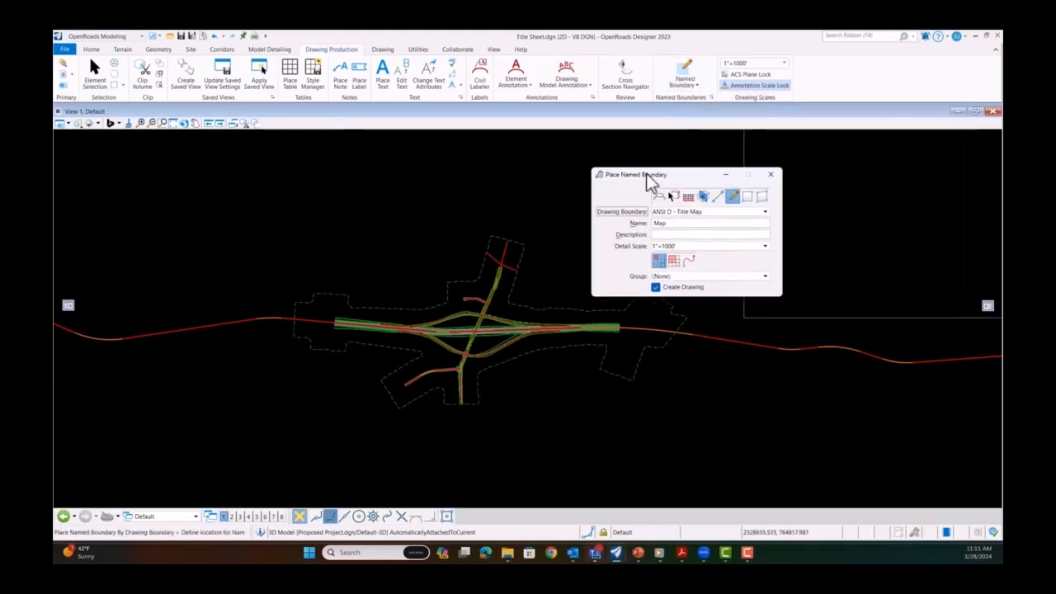
{"action": "left_click", "coordinate": [726, 212]}
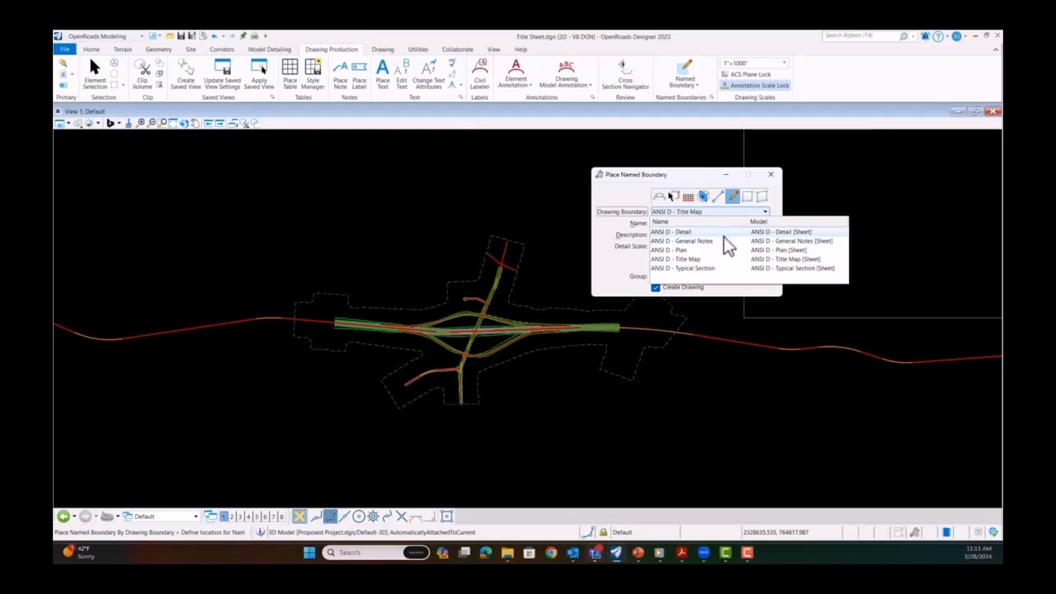
{"action": "left_click", "coordinate": [724, 259]}
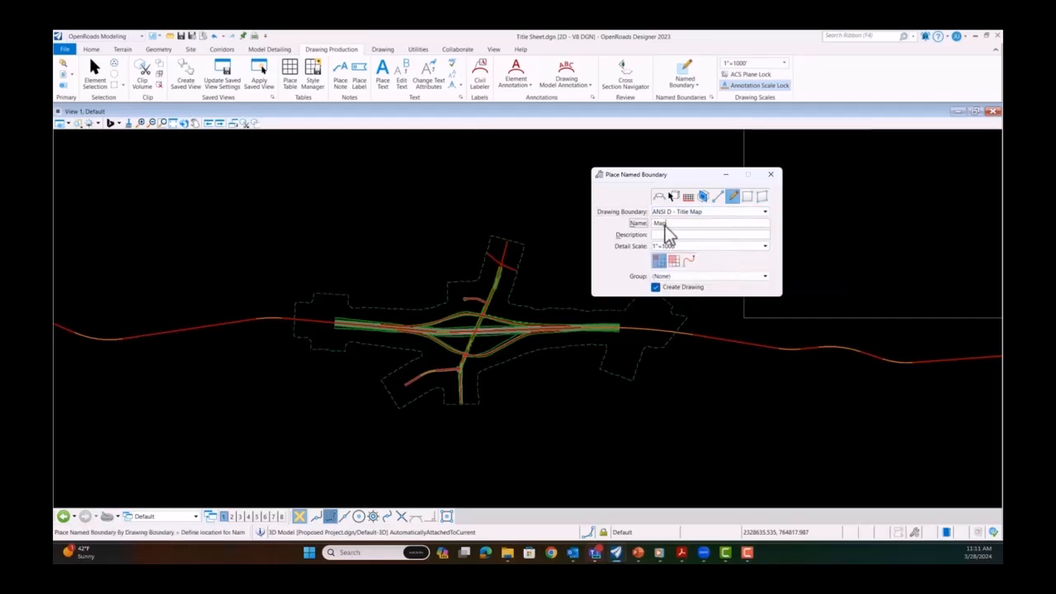
- Try the detail scales 1"=5' and 1"=100' for the title map boundary
{"action": "left_click", "coordinate": [669, 247]}
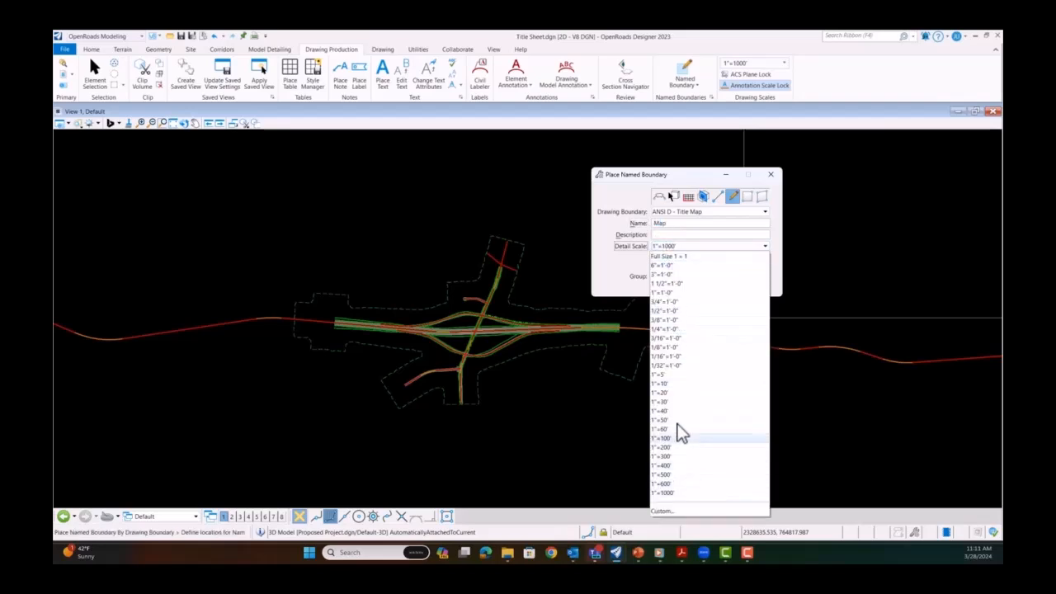
{"action": "left_click", "coordinate": [679, 376]}
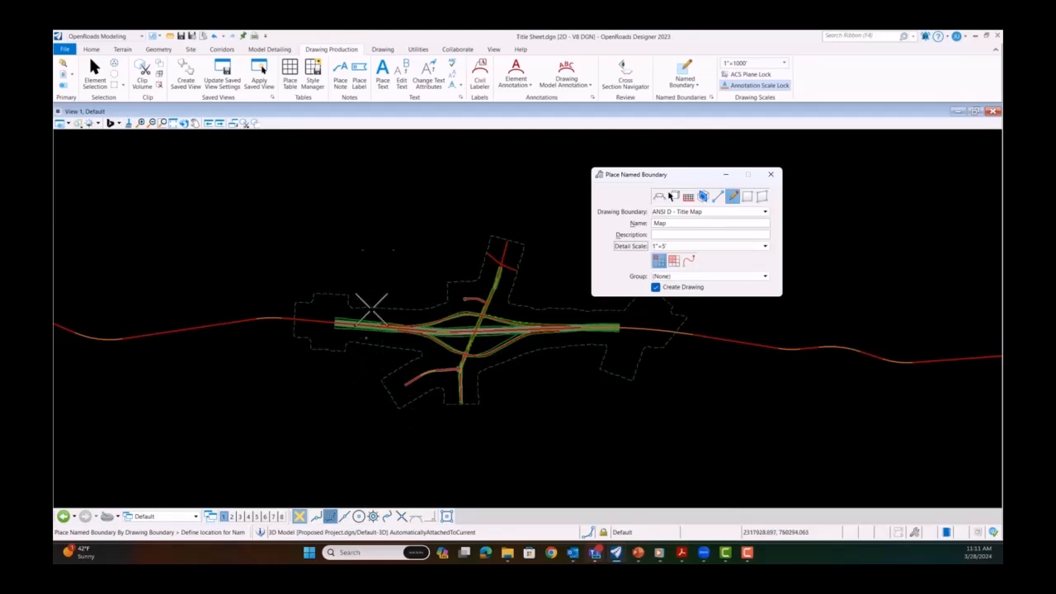
{"action": "left_click", "coordinate": [716, 247]}
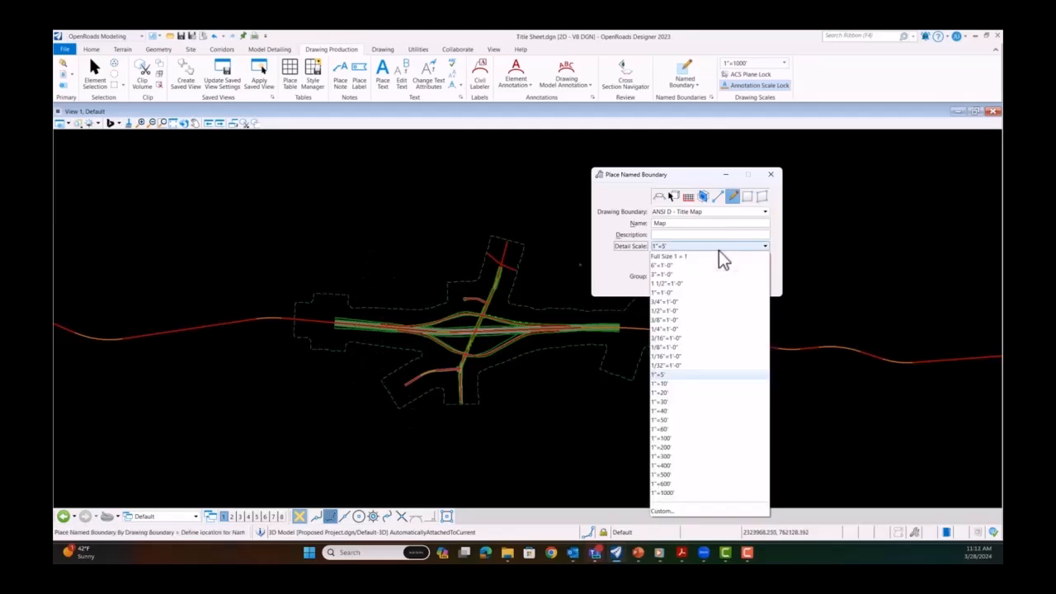
{"action": "left_click", "coordinate": [688, 438]}
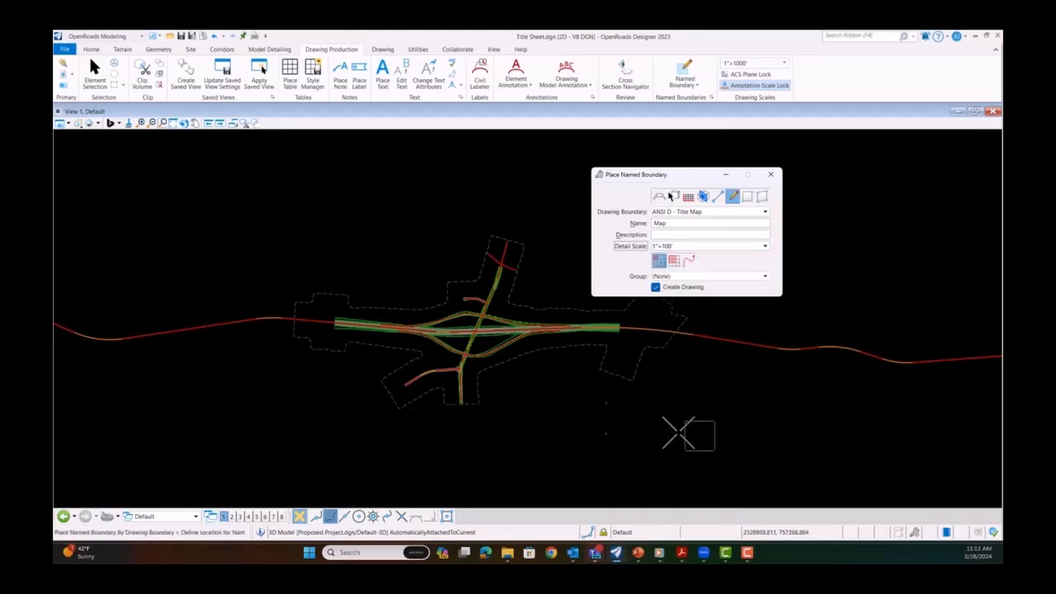
- Set the detail scale to 1"=1000' and place the Map named boundary around the interchange, starting at the project's west end
{"action": "left_click", "coordinate": [708, 246]}
{"action": "left_click", "coordinate": [677, 493]}
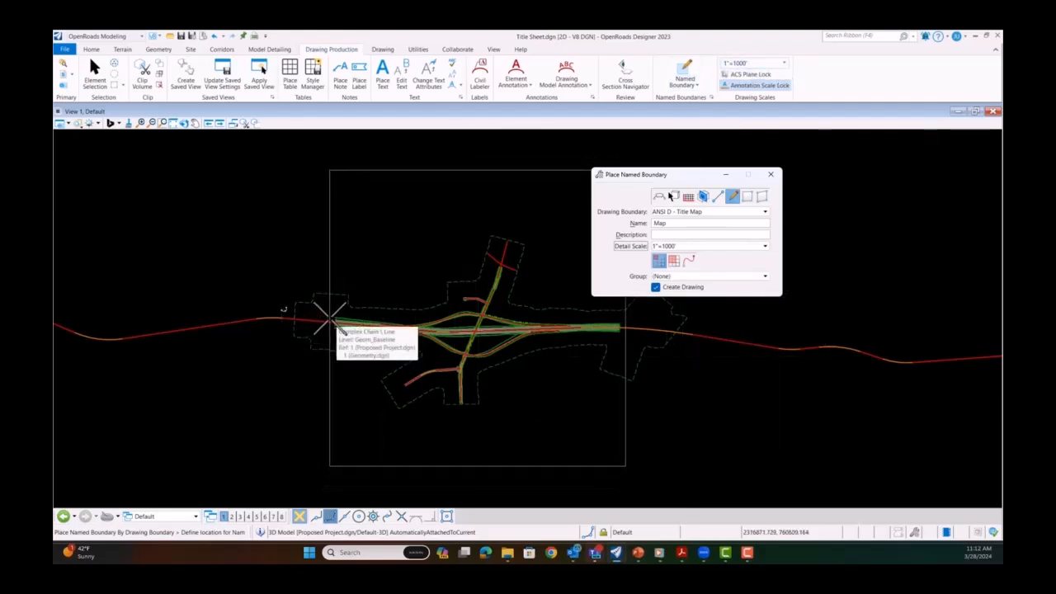
{"action": "left_click", "coordinate": [330, 330]}
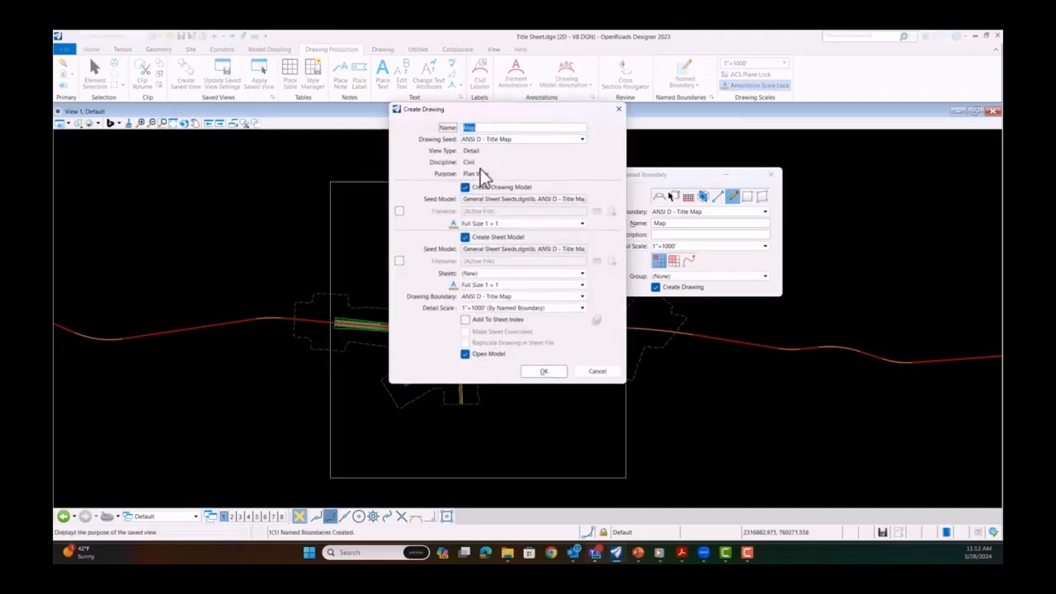
- Create the Map drawing and title sheet with a drawing annotation scale of 1"=1000', and move the Element Selection window off the sheet
{"action": "left_click", "coordinate": [485, 232]}
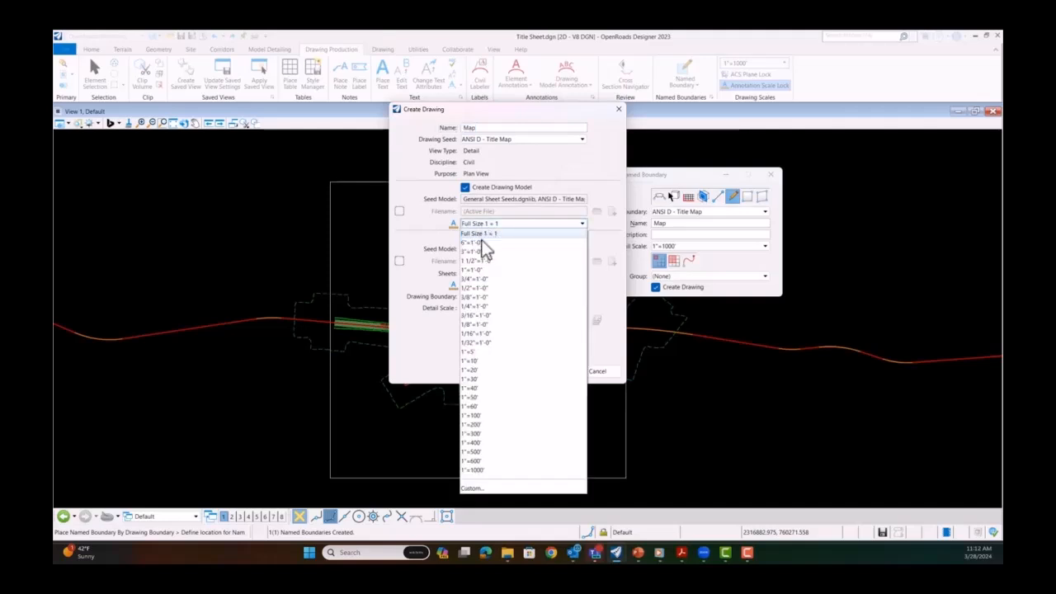
{"action": "left_click", "coordinate": [503, 477]}
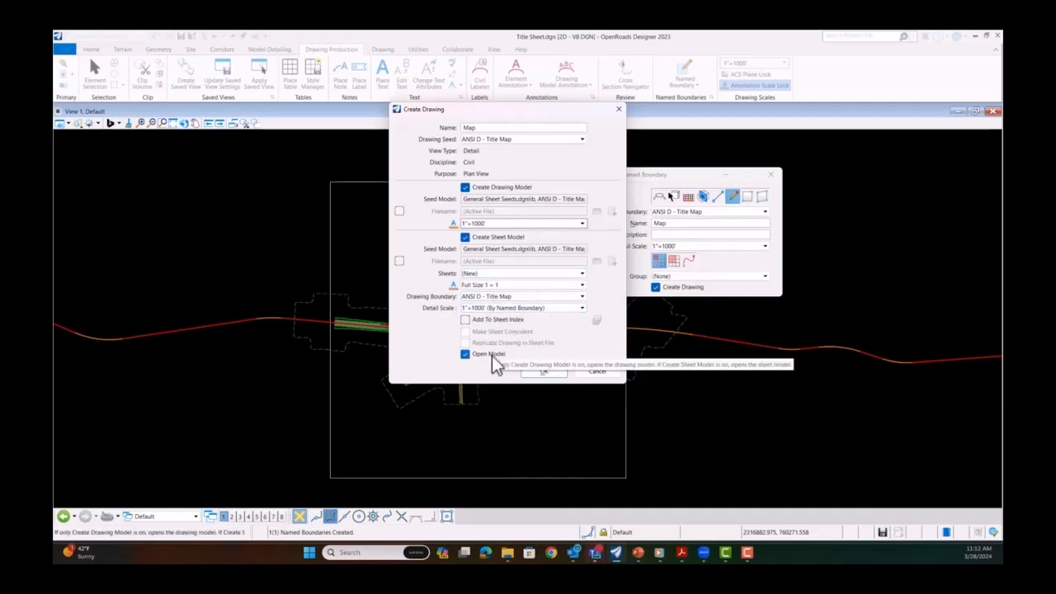
{"action": "left_click", "coordinate": [543, 373]}
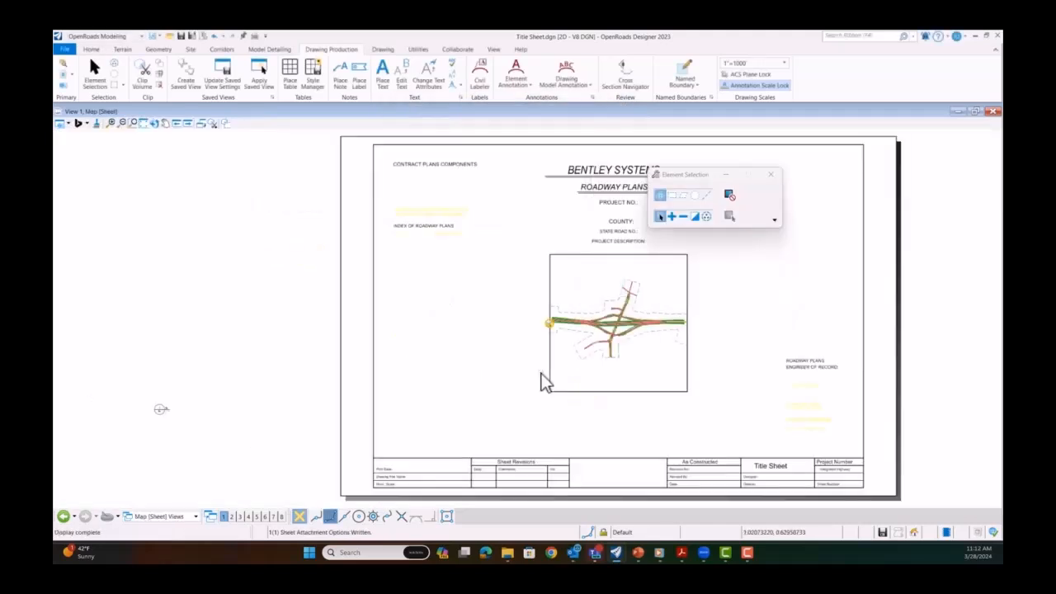
{"action": "left_click_drag", "start_coordinate": [701, 177], "coordinate": [253, 179]}
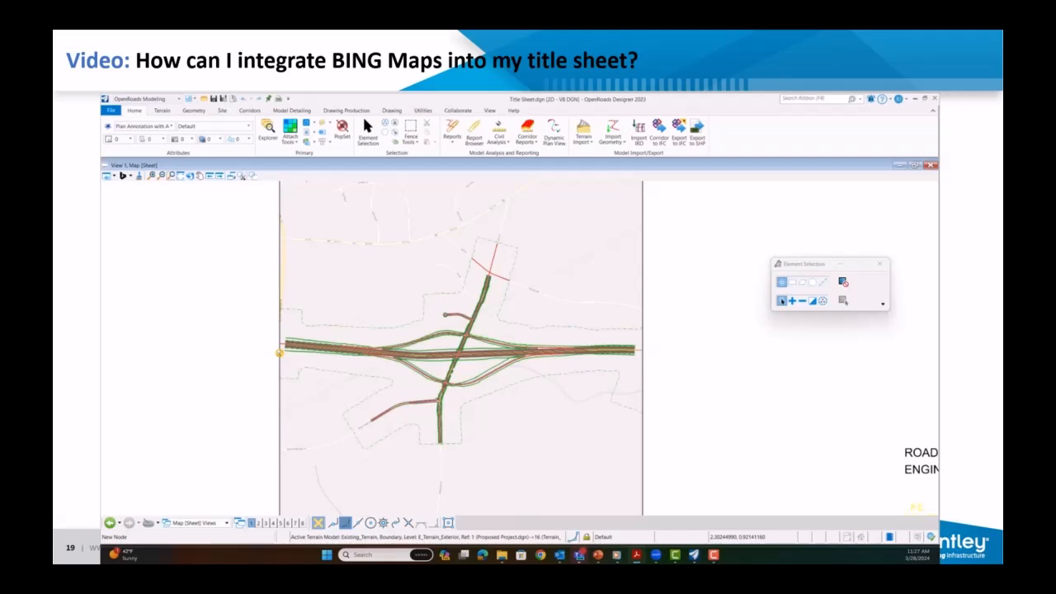
{"action": "mouse_move", "coordinate": [460, 276]}
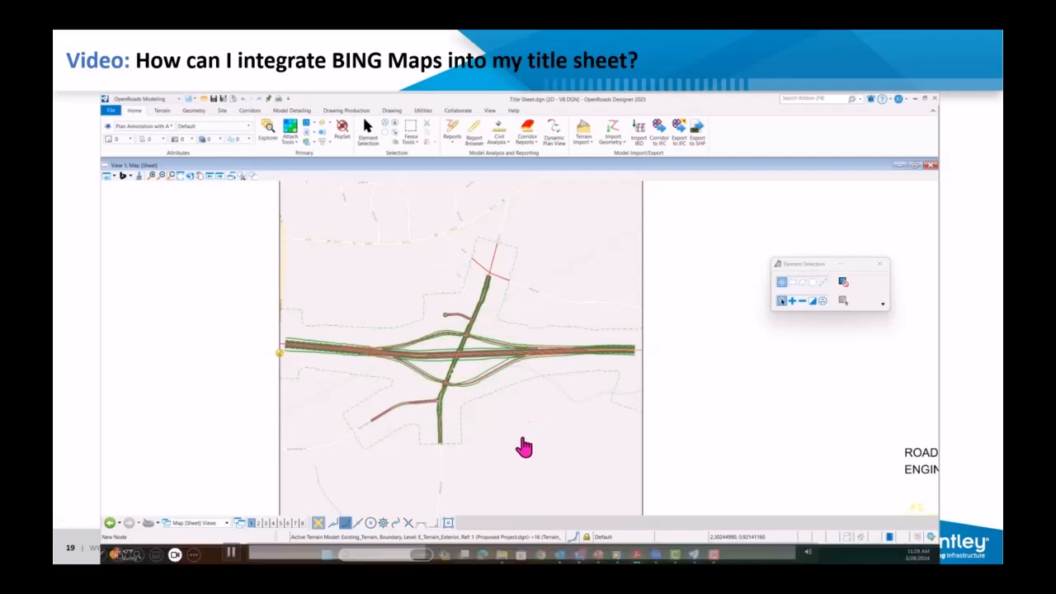
{"action": "left_click", "coordinate": [487, 563]}
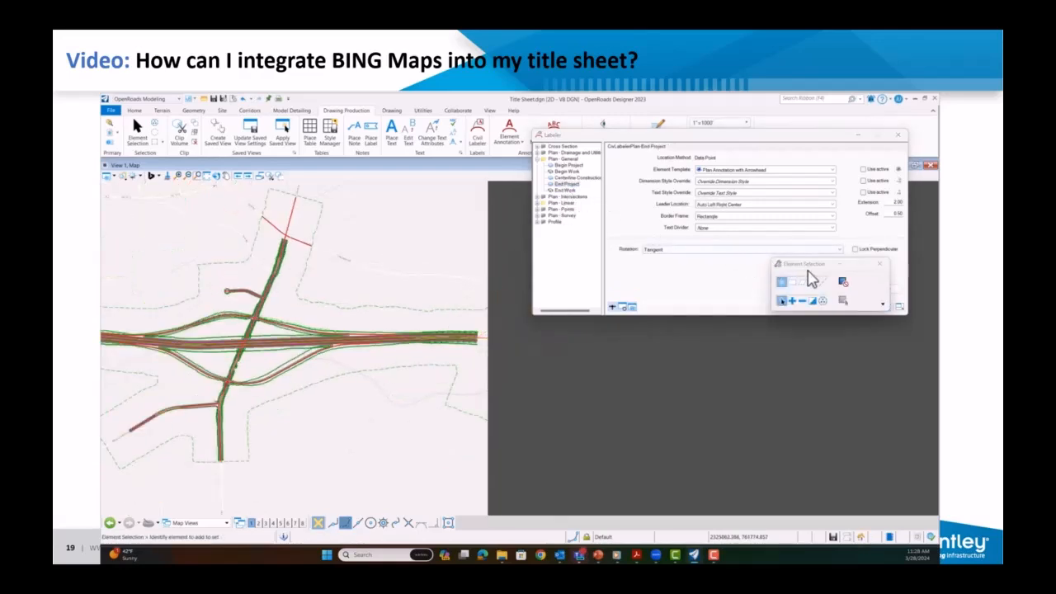
- Place the End Project label at the east end of the Route97-Extension roadway, with its text above the road
{"action": "left_click", "coordinate": [849, 289]}
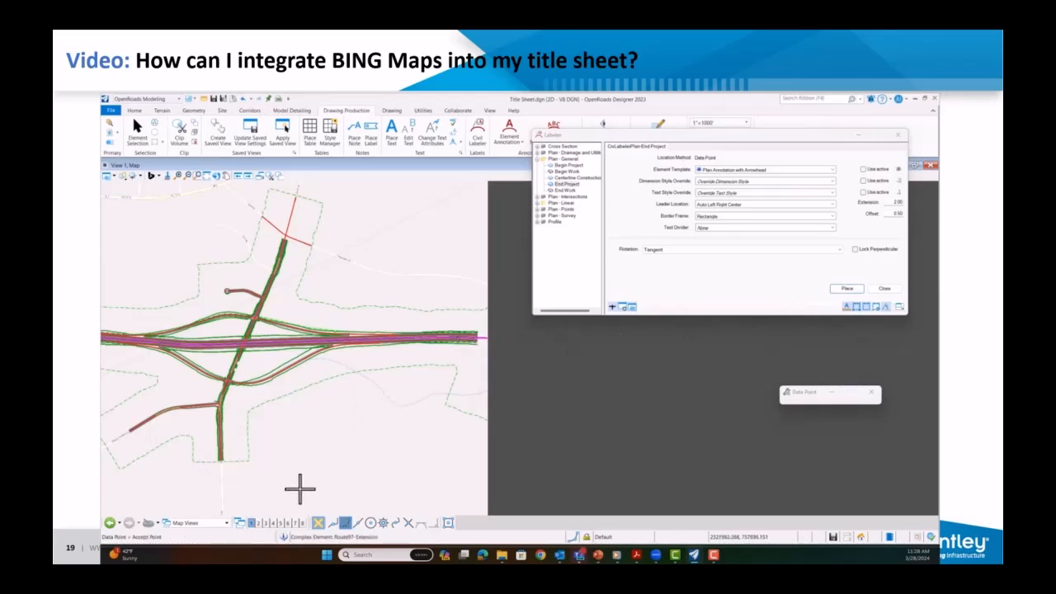
{"action": "left_click", "coordinate": [336, 522]}
{"action": "scroll", "coordinate": [475, 350], "scroll_direction": "up", "scroll_amount": 2}
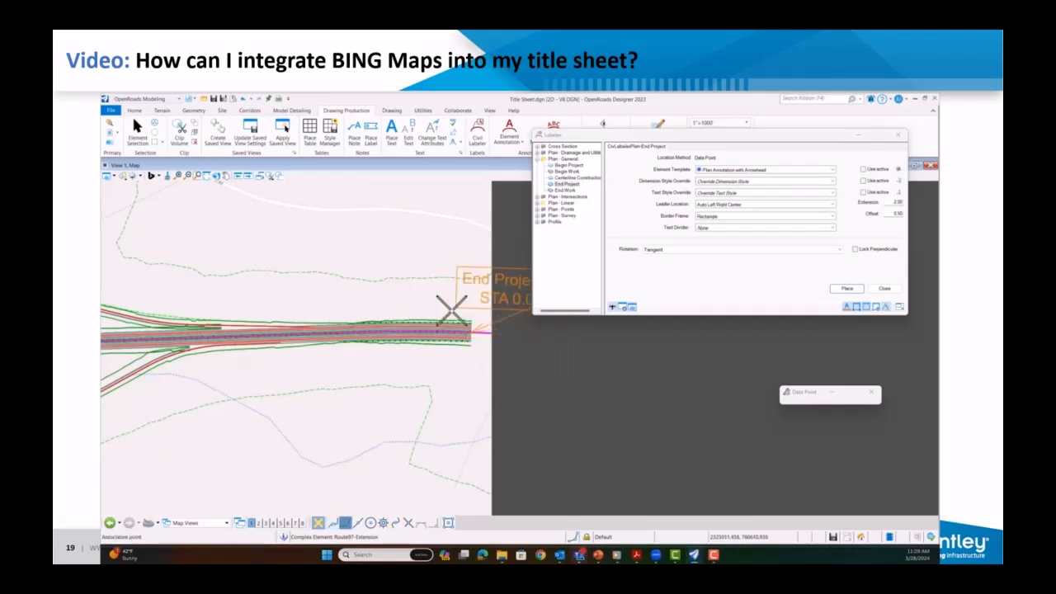
{"action": "scroll", "coordinate": [446, 322], "scroll_direction": "down", "scroll_amount": 3}
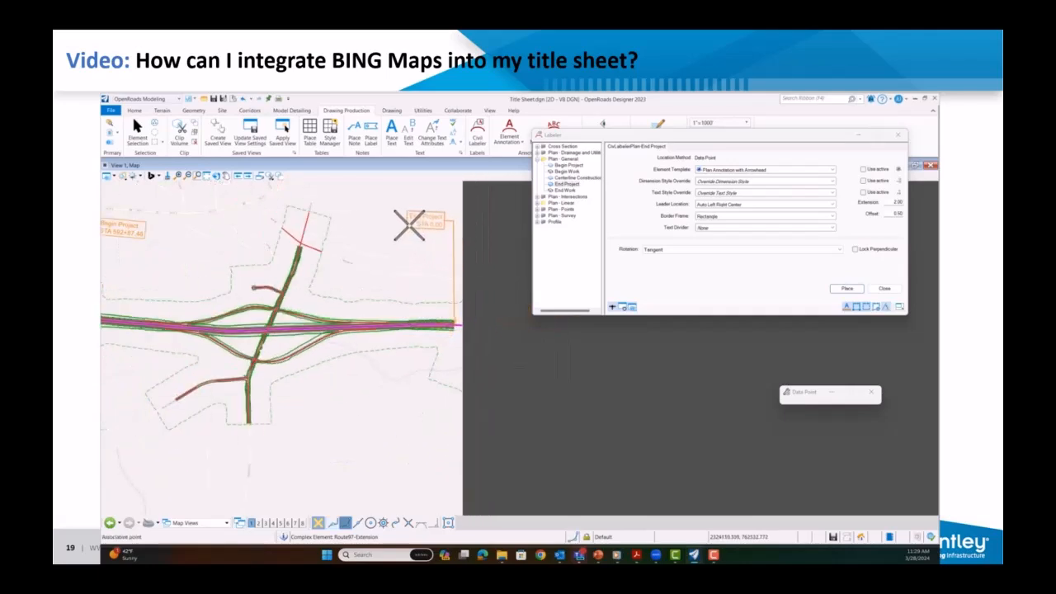
{"action": "left_click", "coordinate": [407, 224]}
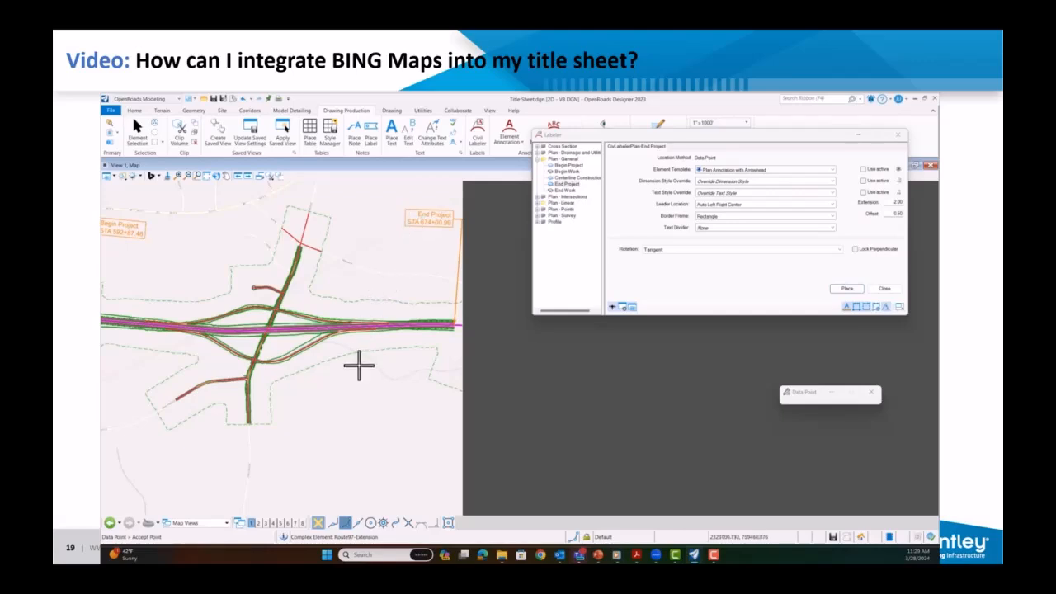
{"action": "scroll", "coordinate": [358, 366], "scroll_direction": "down", "scroll_amount": 2}
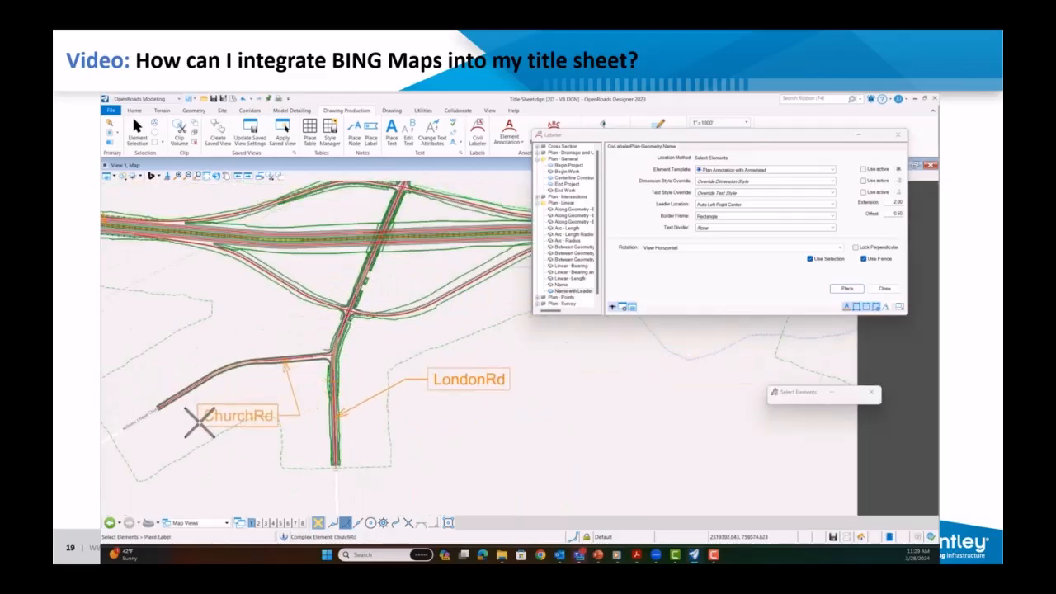
{"action": "key", "text": "Right"}
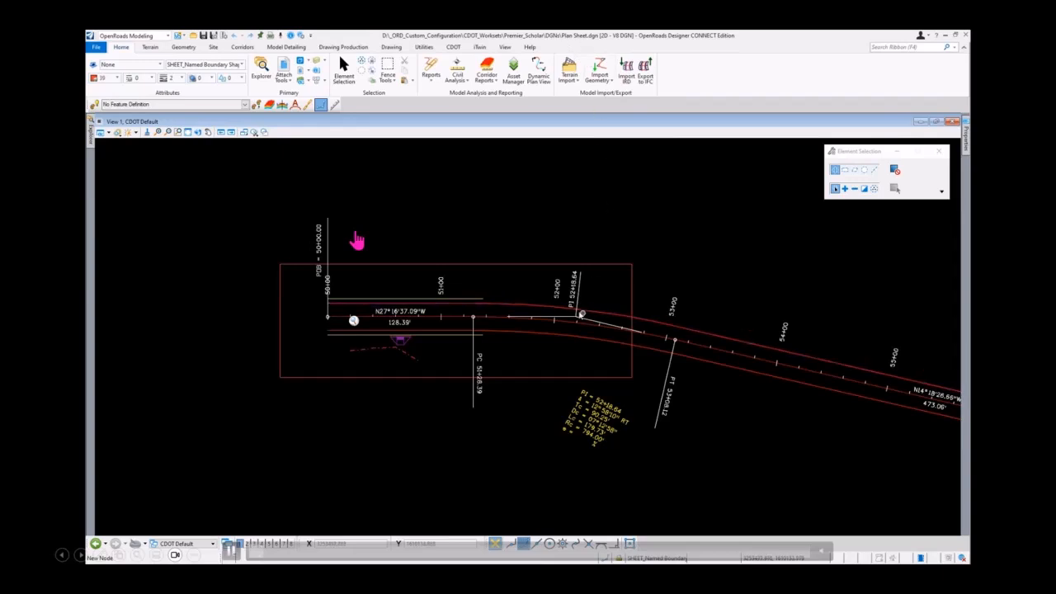
- Review the Plan w Detail [Sheet] model in Plan Sheet.dgn and open the Detail model showing the curb ramp
{"action": "left_click", "coordinate": [189, 544]}
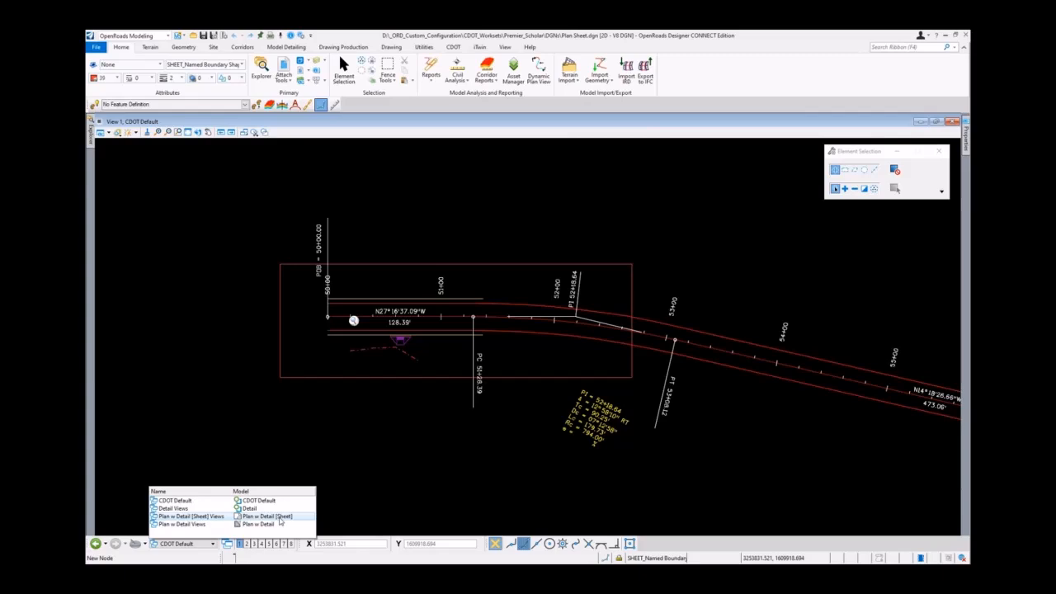
{"action": "left_click", "coordinate": [279, 517]}
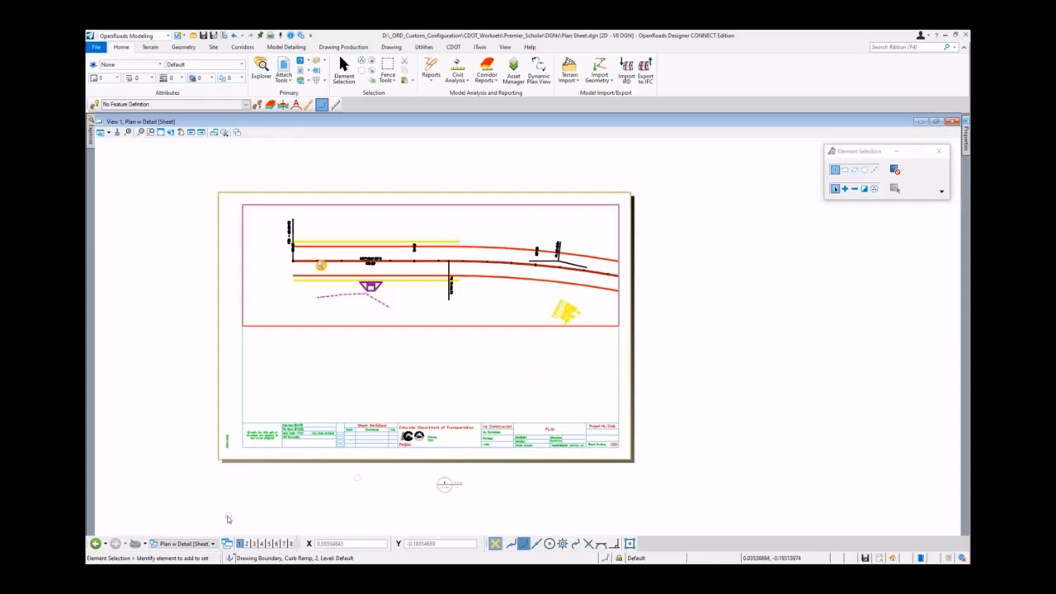
{"action": "left_click", "coordinate": [206, 546]}
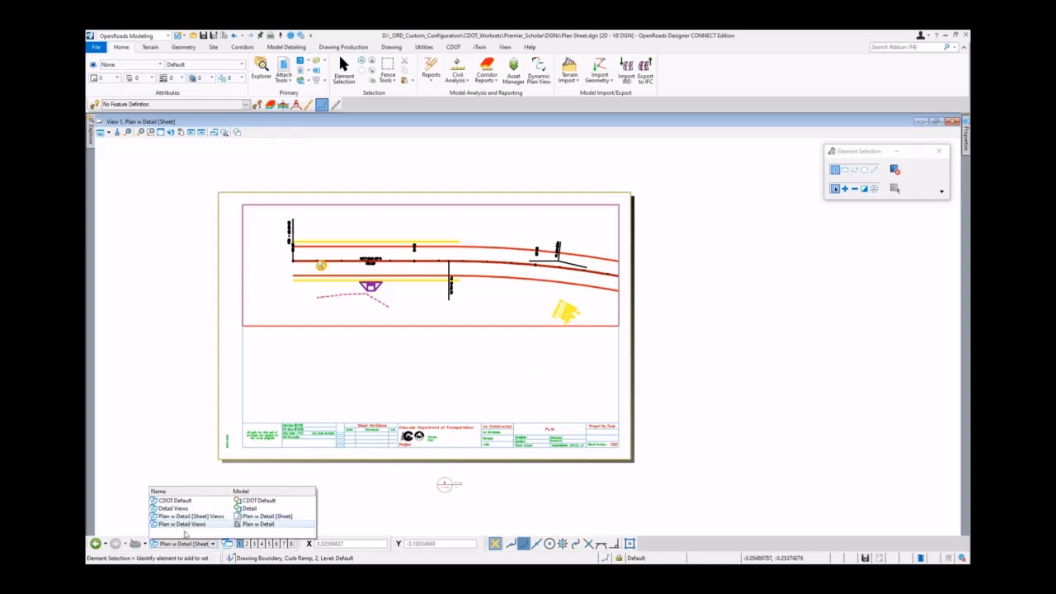
{"action": "left_click", "coordinate": [177, 509]}
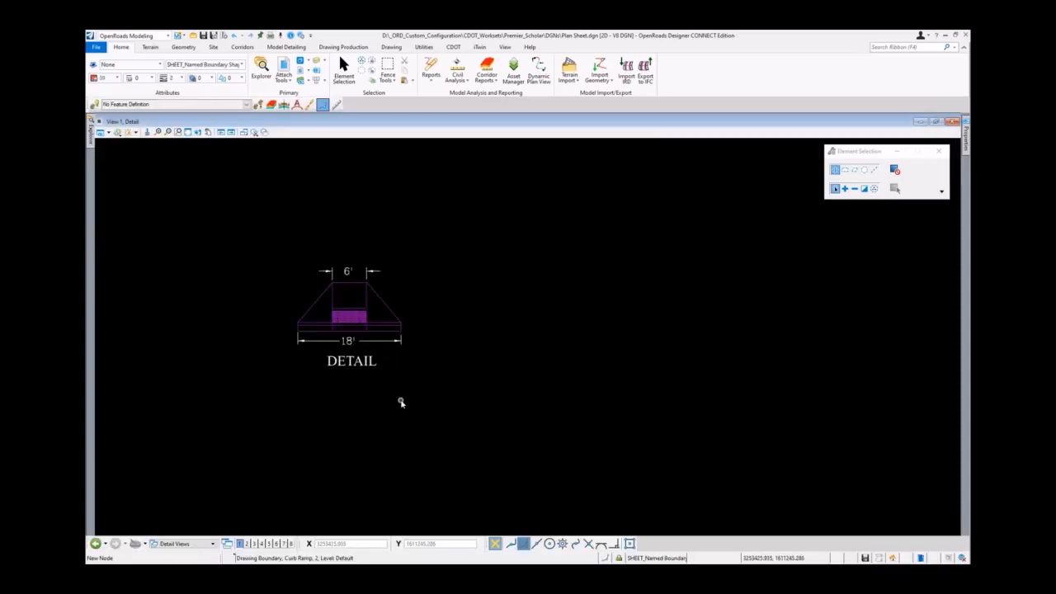
{"action": "scroll", "coordinate": [586, 371], "scroll_direction": "down", "scroll_amount": 1}
{"action": "scroll", "coordinate": [420, 338], "scroll_direction": "up", "scroll_amount": 2}
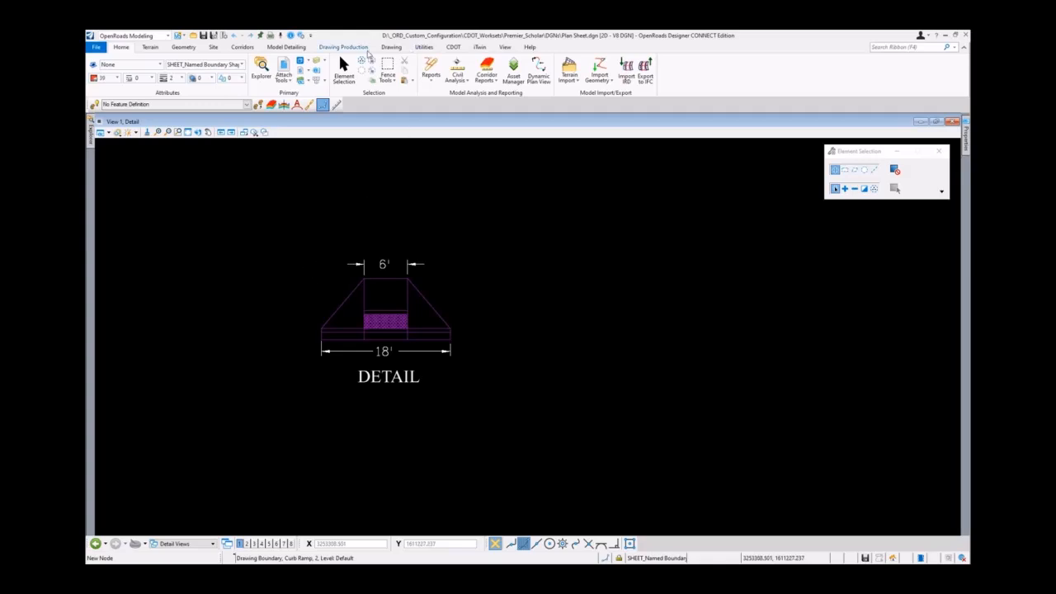
- Place a two-point named boundary named Curb Ramp around the curb ramp detail, enclosing its dimensions and title
{"action": "left_click", "coordinate": [364, 49]}
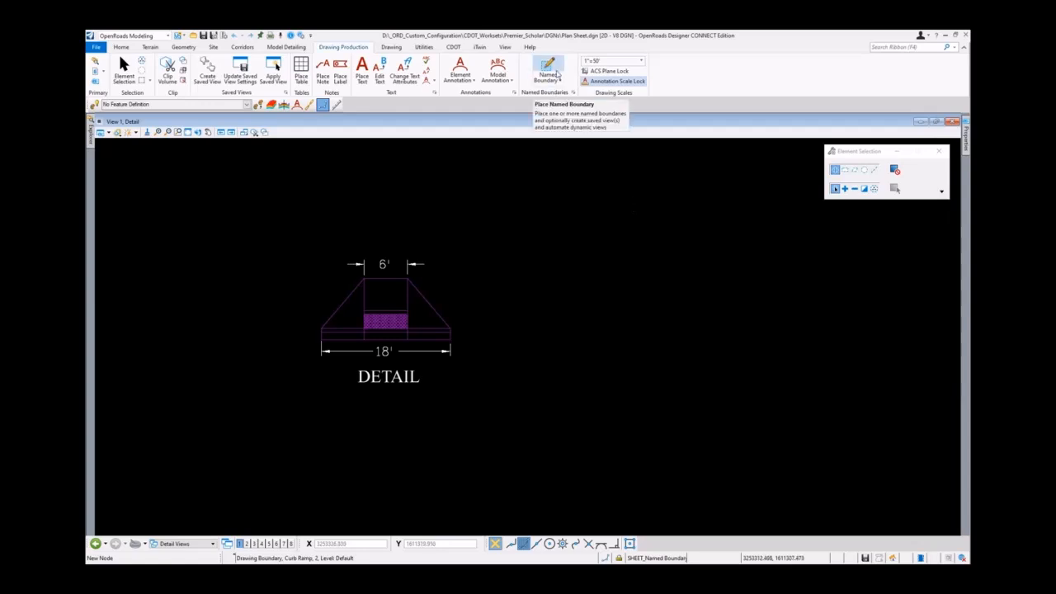
{"action": "left_click", "coordinate": [558, 66]}
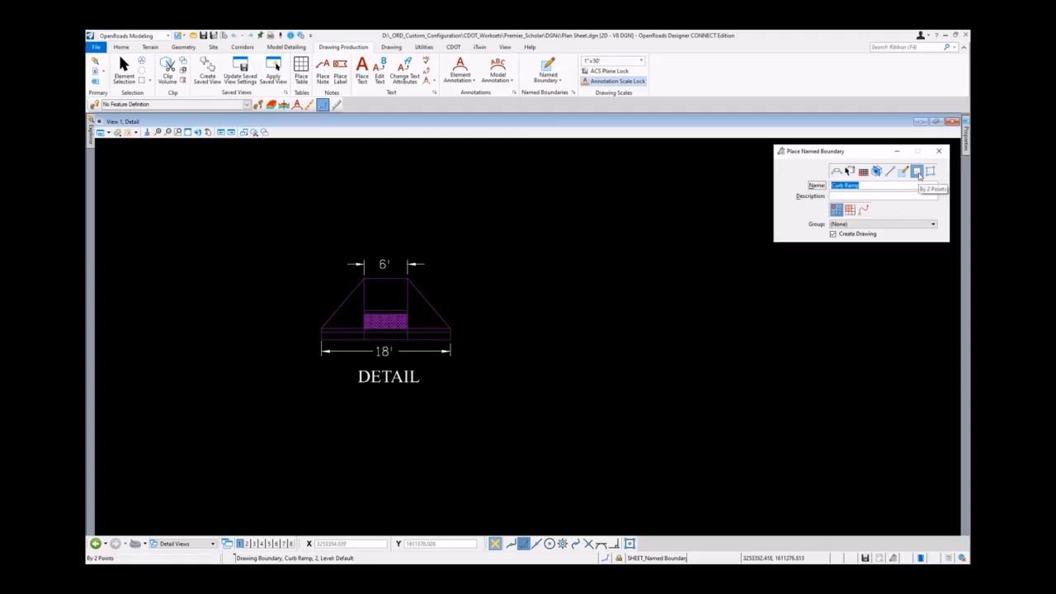
{"action": "left_click_drag", "start_coordinate": [829, 154], "coordinate": [609, 165]}
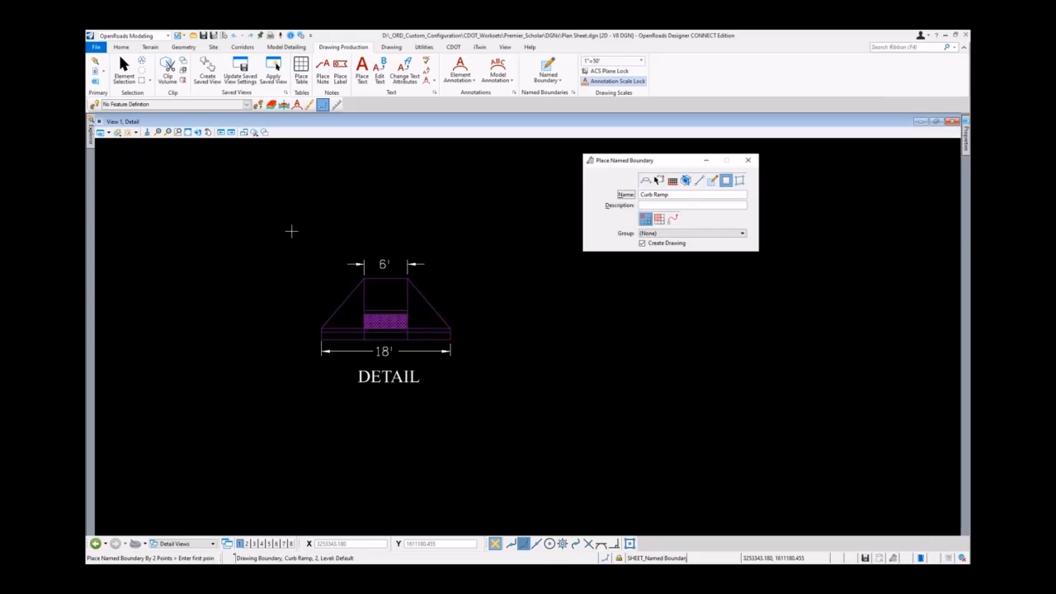
{"action": "left_click", "coordinate": [291, 232]}
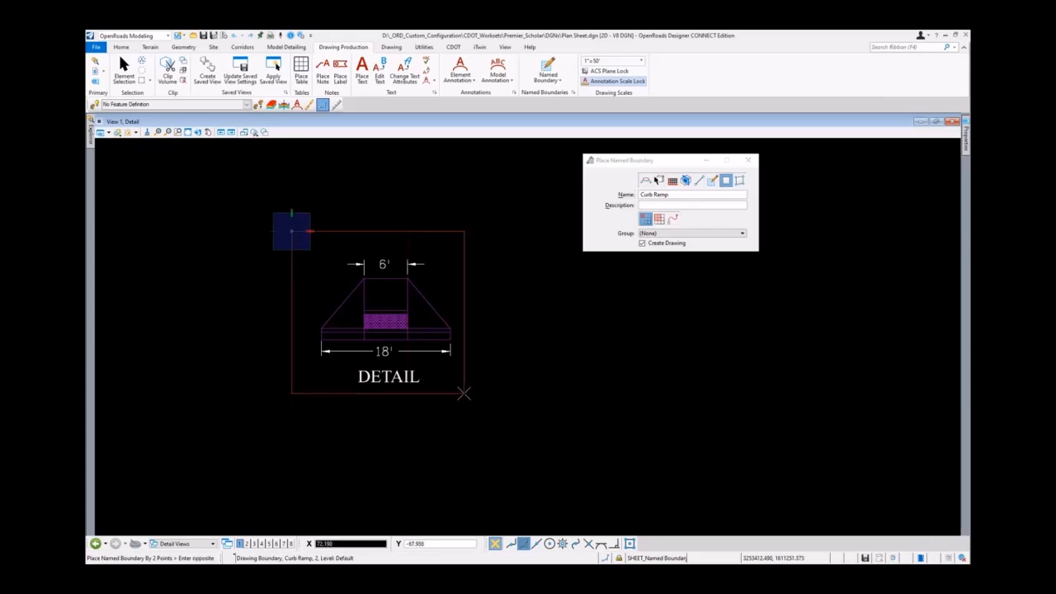
{"action": "left_click", "coordinate": [464, 393]}
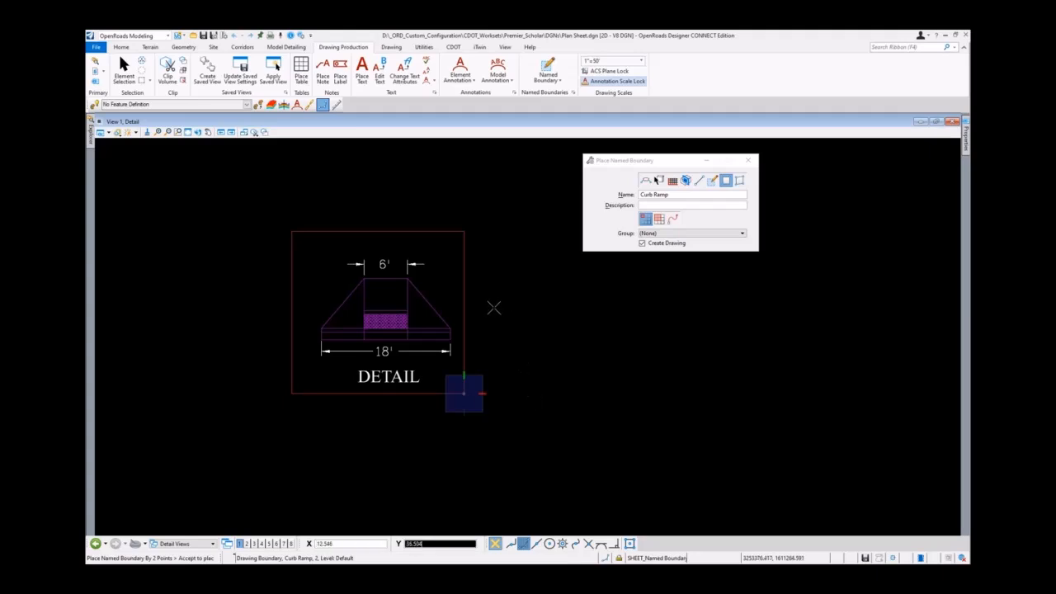
{"action": "left_click", "coordinate": [494, 308]}
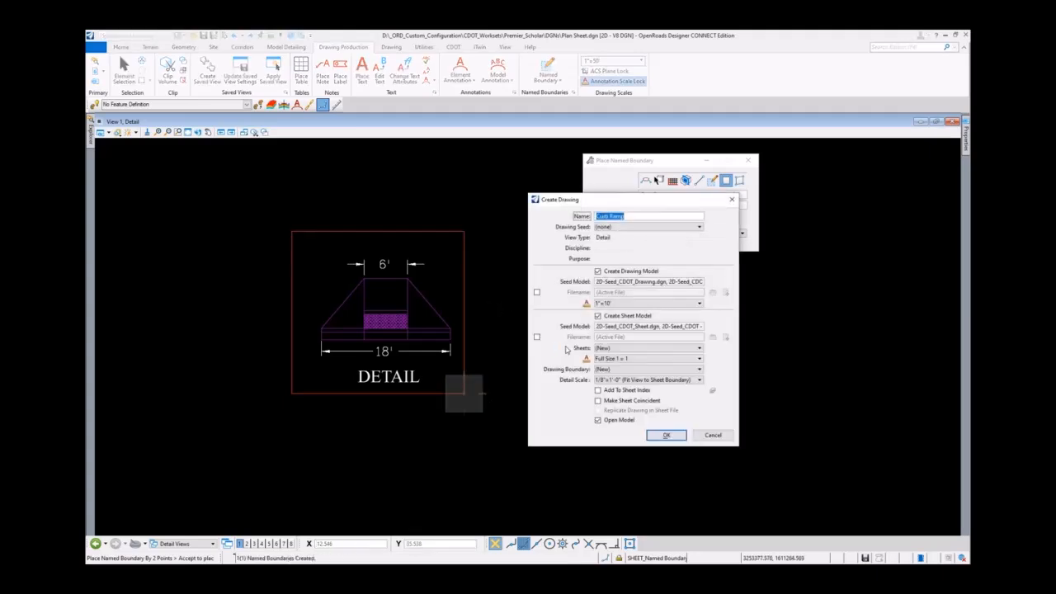
- Create the Curb Ramp drawing on the existing Plan w Detail [Sheet] model with a detail scale of 1"=10'
{"action": "left_click_drag", "start_coordinate": [563, 204], "coordinate": [567, 201]}
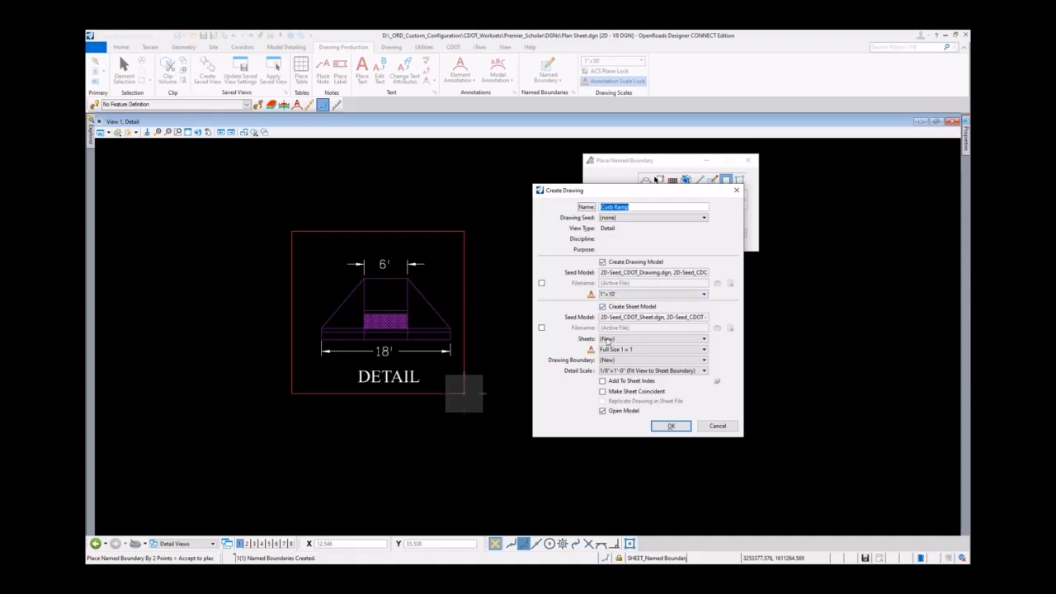
{"action": "left_click", "coordinate": [609, 372]}
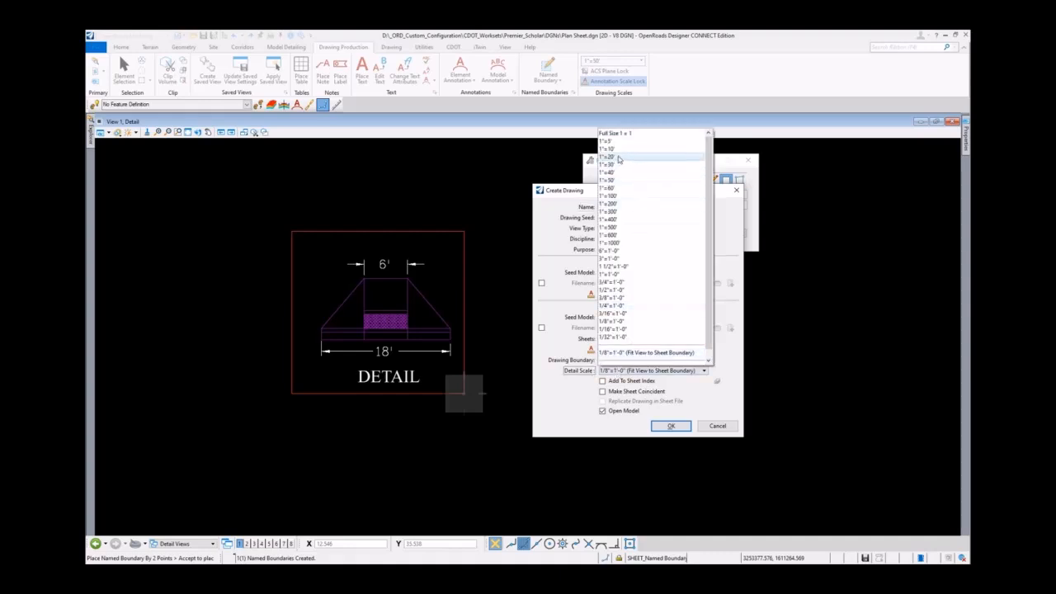
{"action": "left_click", "coordinate": [619, 157]}
{"action": "left_click", "coordinate": [662, 371]}
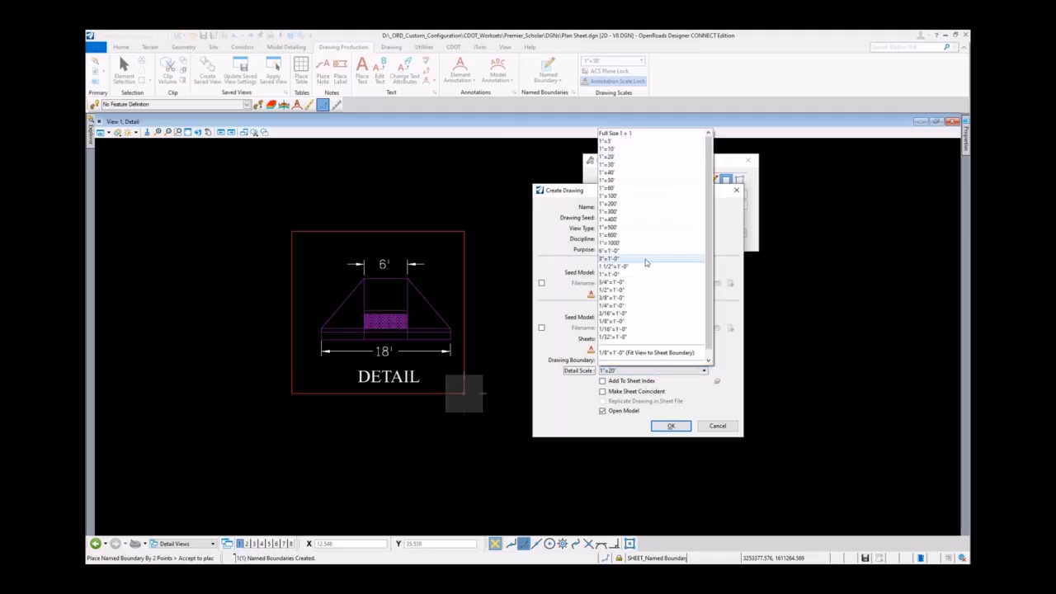
{"action": "left_click", "coordinate": [615, 150]}
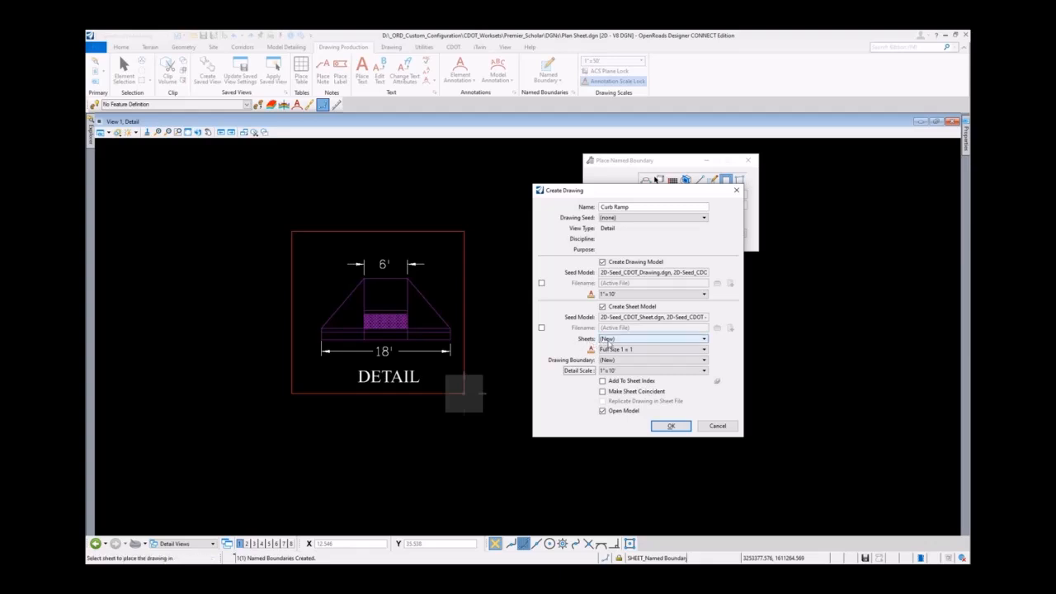
{"action": "left_click", "coordinate": [630, 339]}
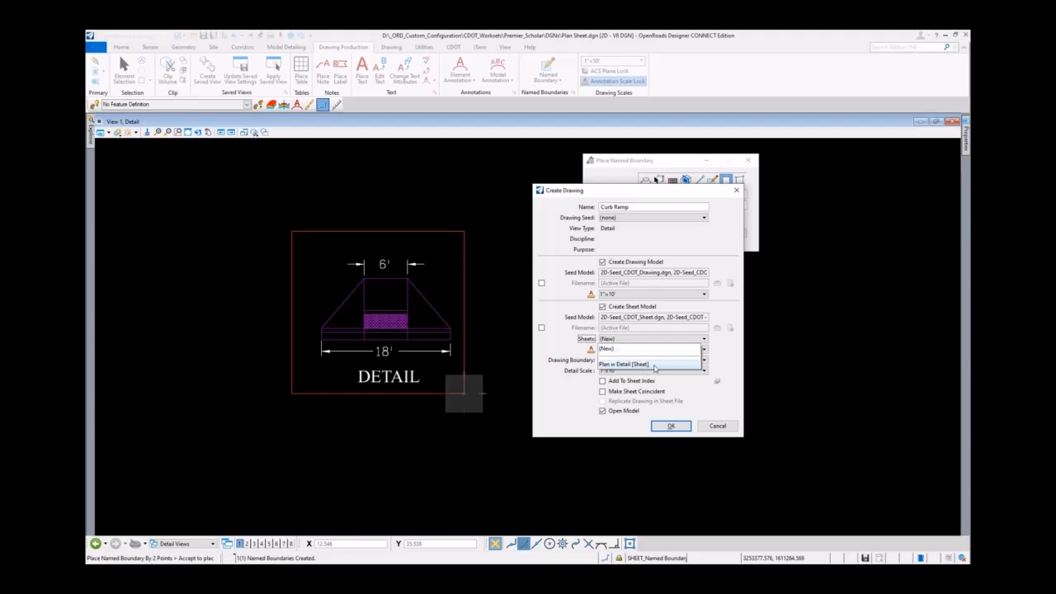
{"action": "left_click", "coordinate": [655, 365]}
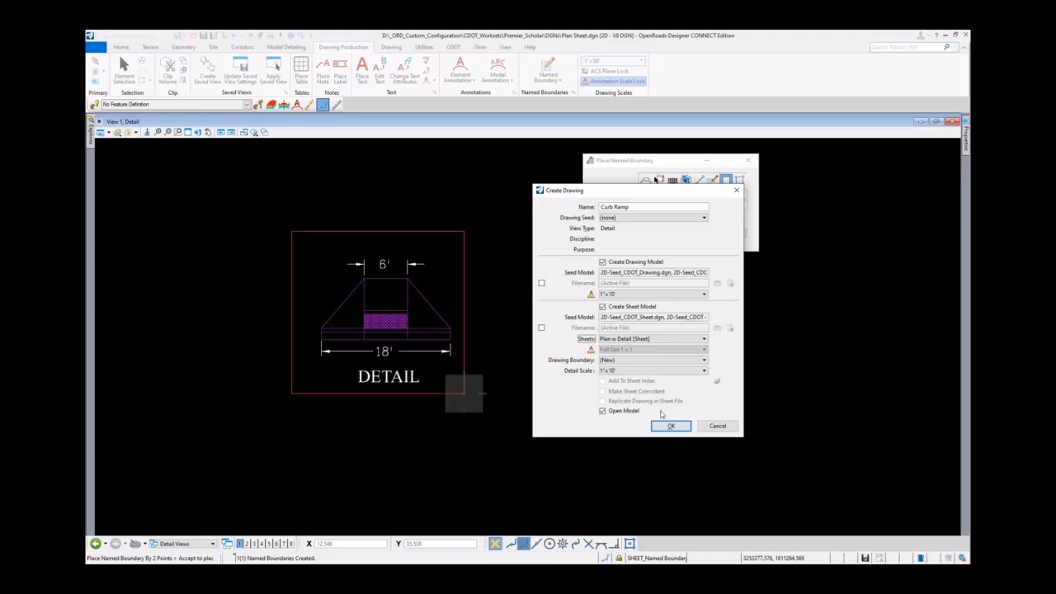
{"action": "left_click", "coordinate": [668, 426]}
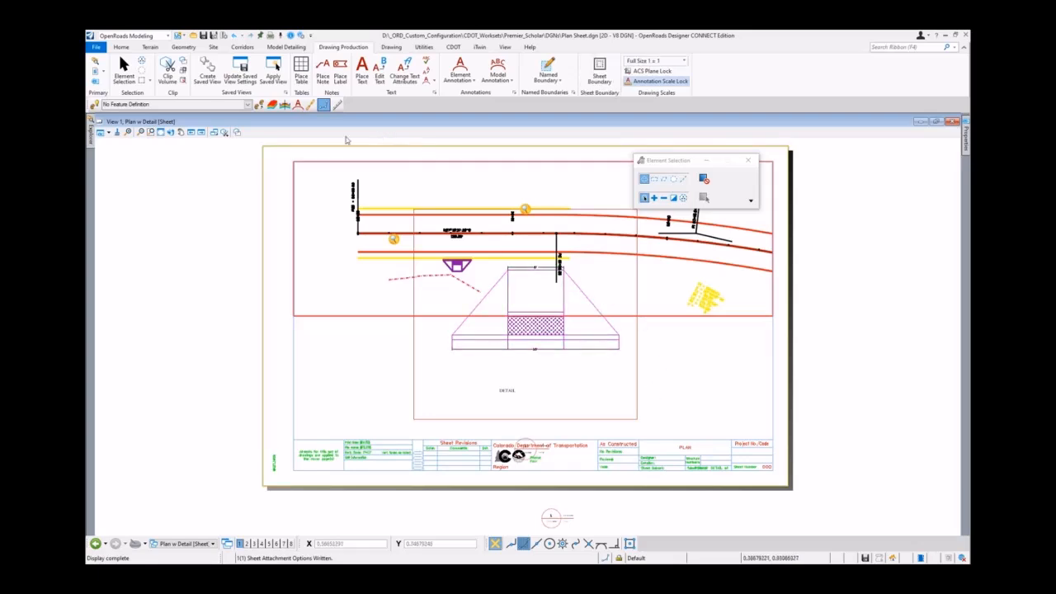
- Move the Curb Ramp reference with its boundary into the empty area below the plan and reposition its detail callout
{"action": "left_click", "coordinate": [124, 68]}
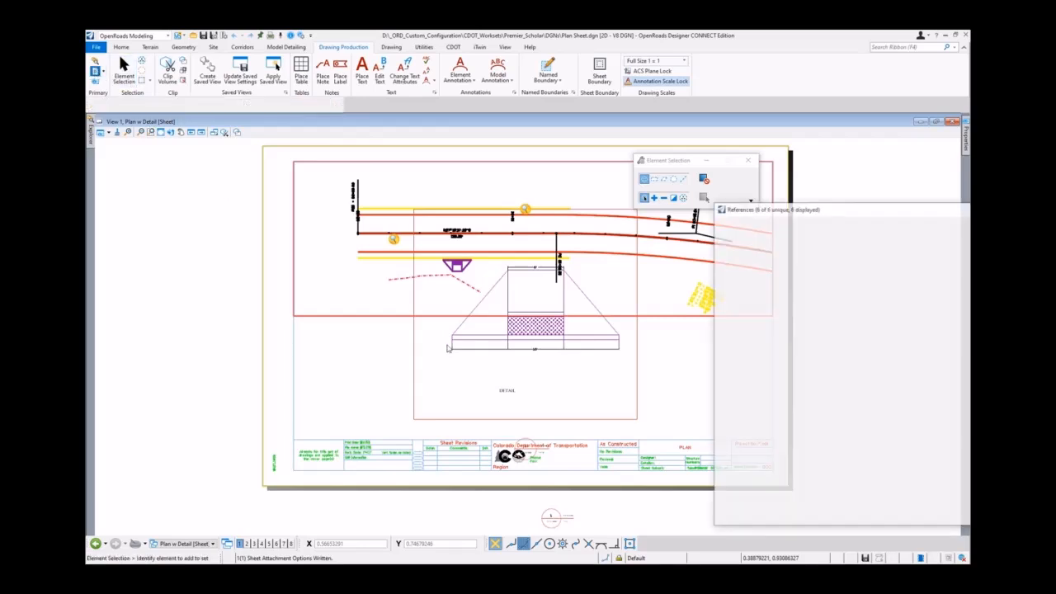
{"action": "left_click", "coordinate": [794, 266]}
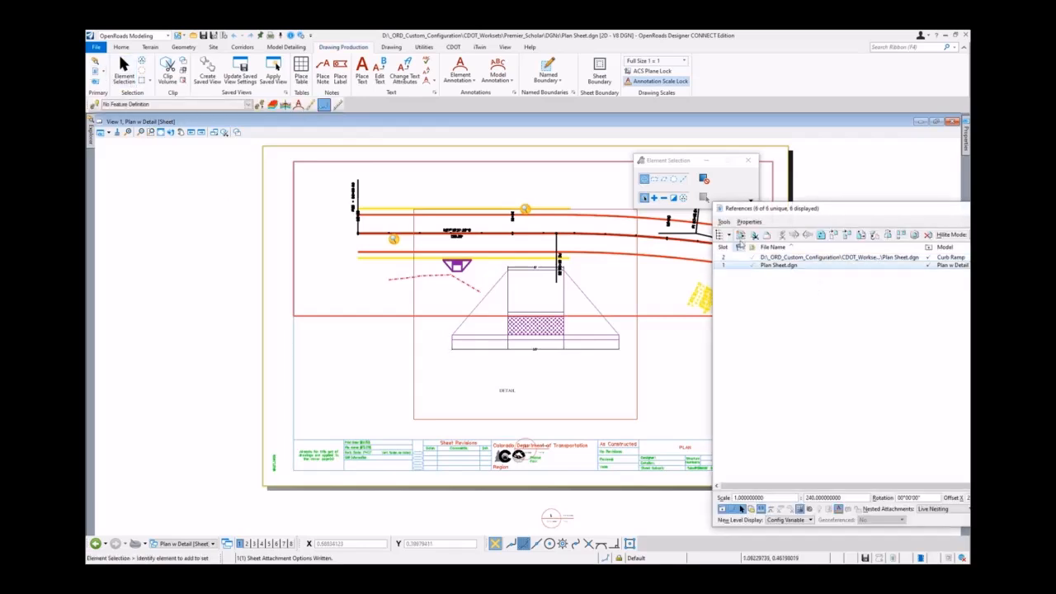
{"action": "left_click_drag", "start_coordinate": [769, 210], "coordinate": [753, 260]}
{"action": "left_click", "coordinate": [817, 309]}
{"action": "left_click", "coordinate": [814, 286]}
{"action": "left_click", "coordinate": [519, 281]}
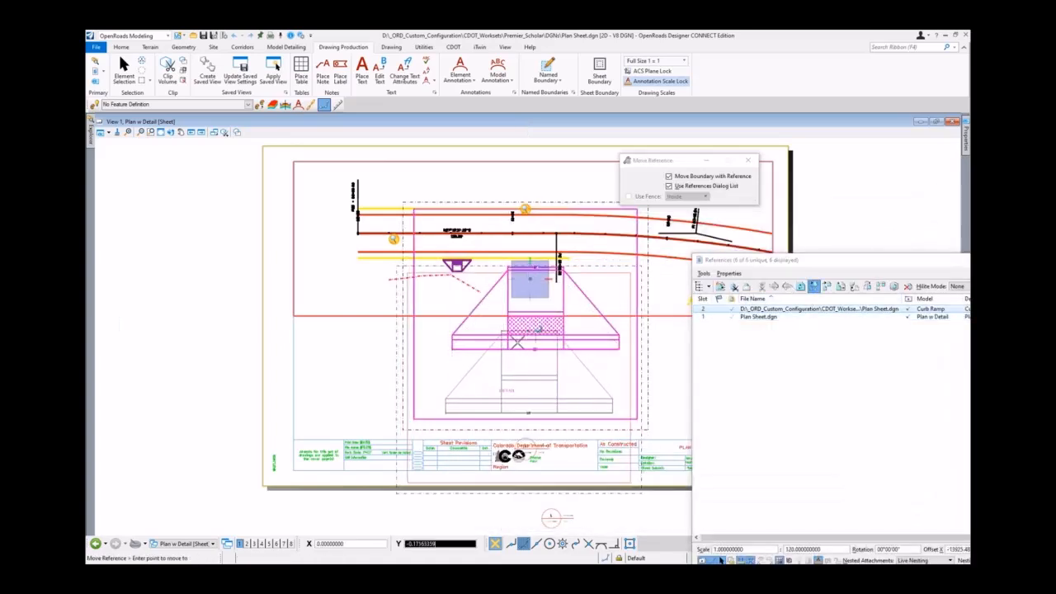
{"action": "key", "text": "Escape"}
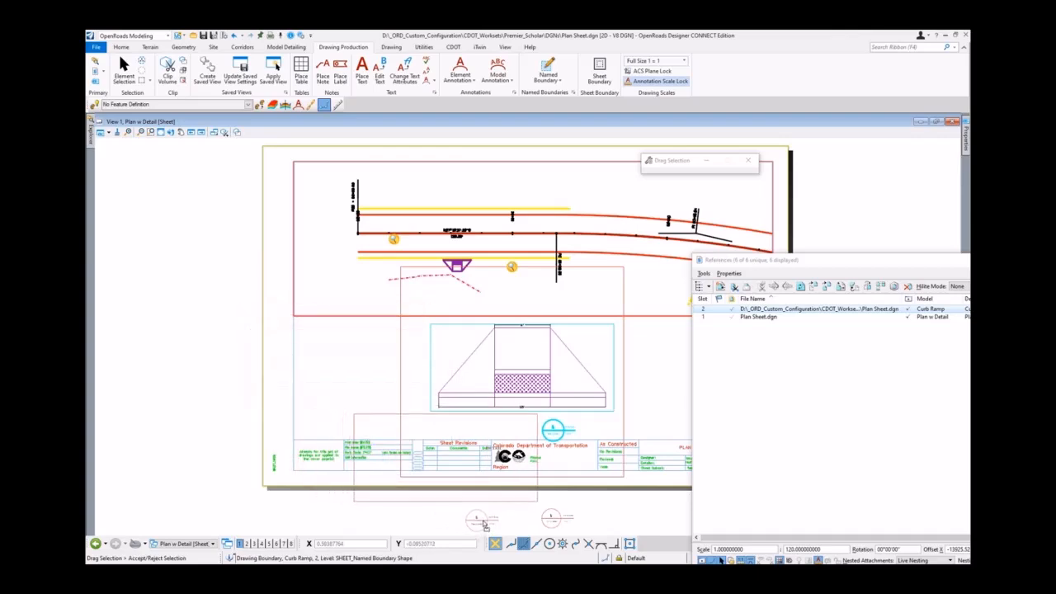
{"action": "left_click", "coordinate": [484, 526]}
{"action": "left_click", "coordinate": [389, 511]}
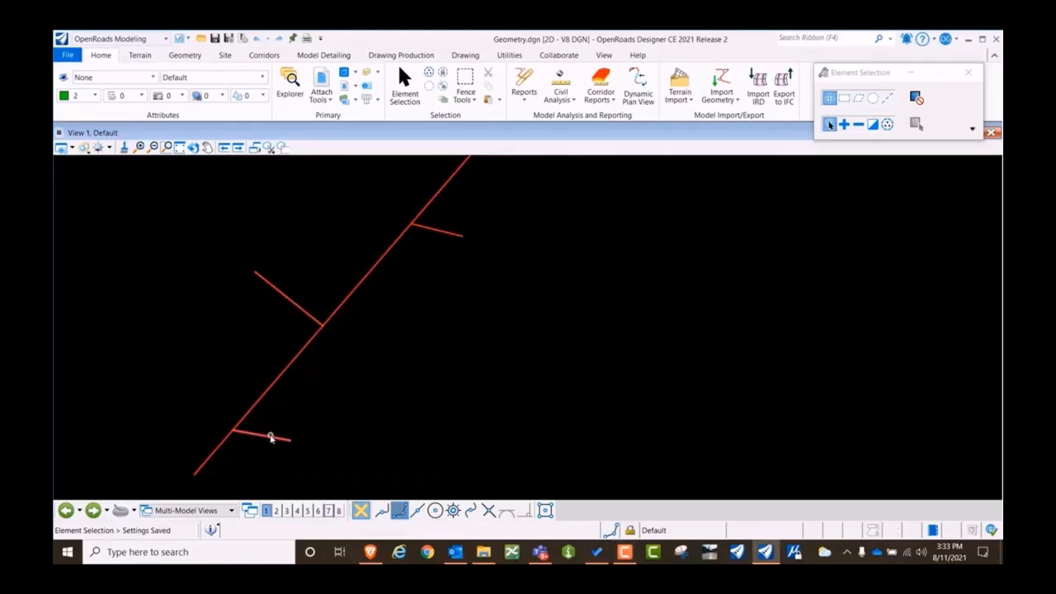
- Examine the profile models of the lower, middle and upper driveway alignments in Geometry.dgn, one after another in View 7
{"action": "left_click", "coordinate": [271, 437]}
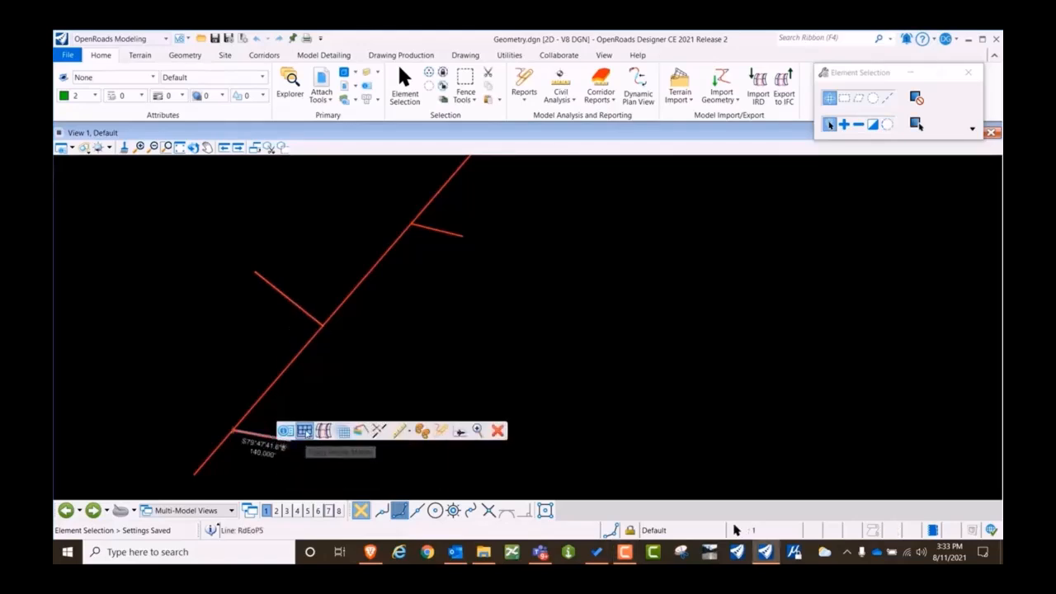
{"action": "left_click", "coordinate": [304, 431]}
{"action": "left_click", "coordinate": [328, 510]}
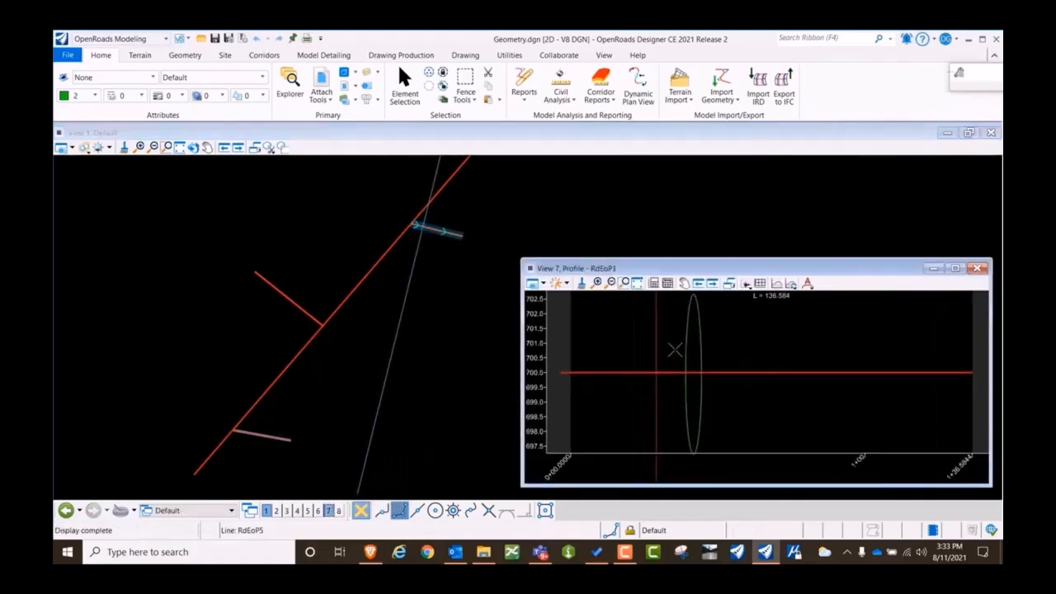
{"action": "scroll", "coordinate": [742, 355], "scroll_direction": "down", "scroll_amount": 2}
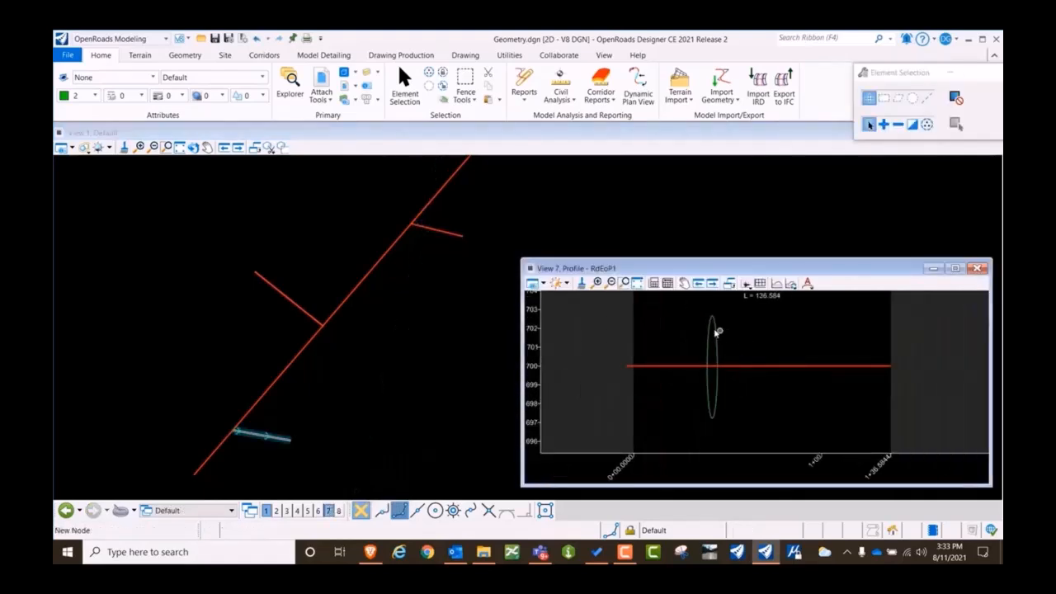
{"action": "left_click", "coordinate": [299, 305]}
{"action": "left_click", "coordinate": [318, 301]}
{"action": "left_click", "coordinate": [582, 327]}
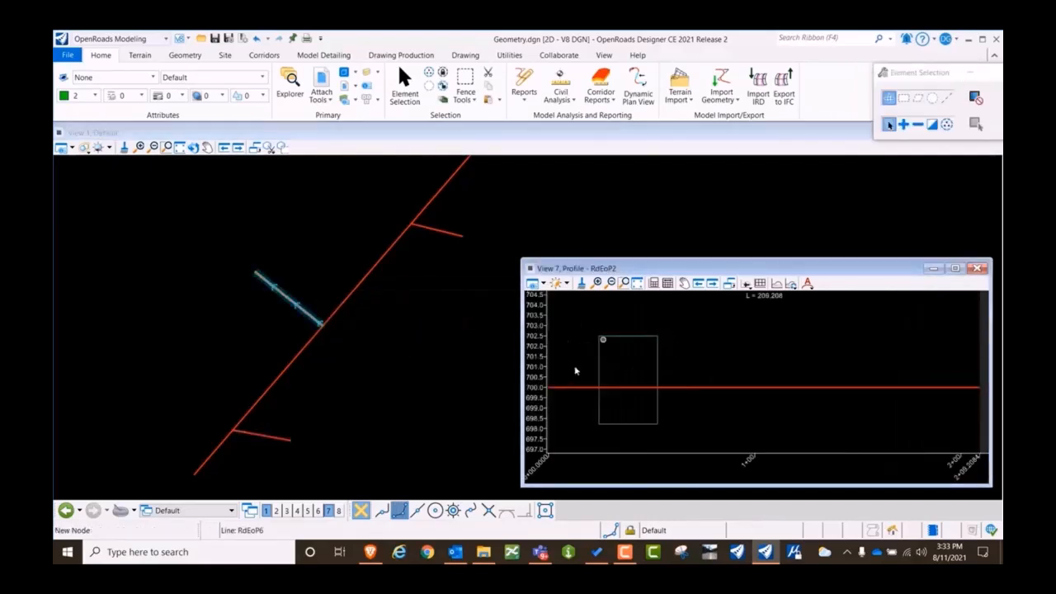
{"action": "left_click", "coordinate": [436, 228]}
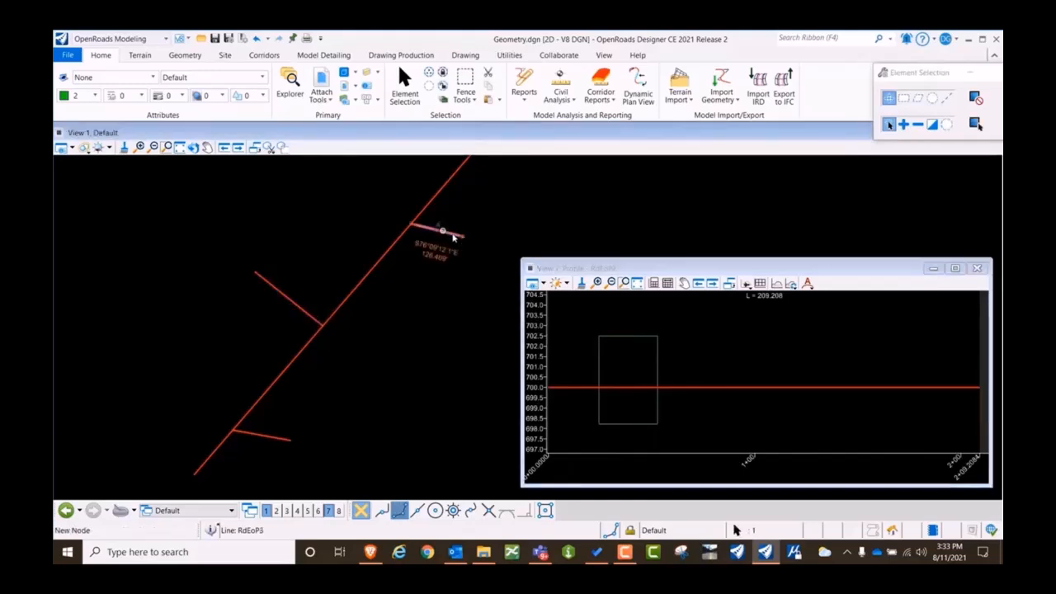
{"action": "left_click", "coordinate": [487, 229]}
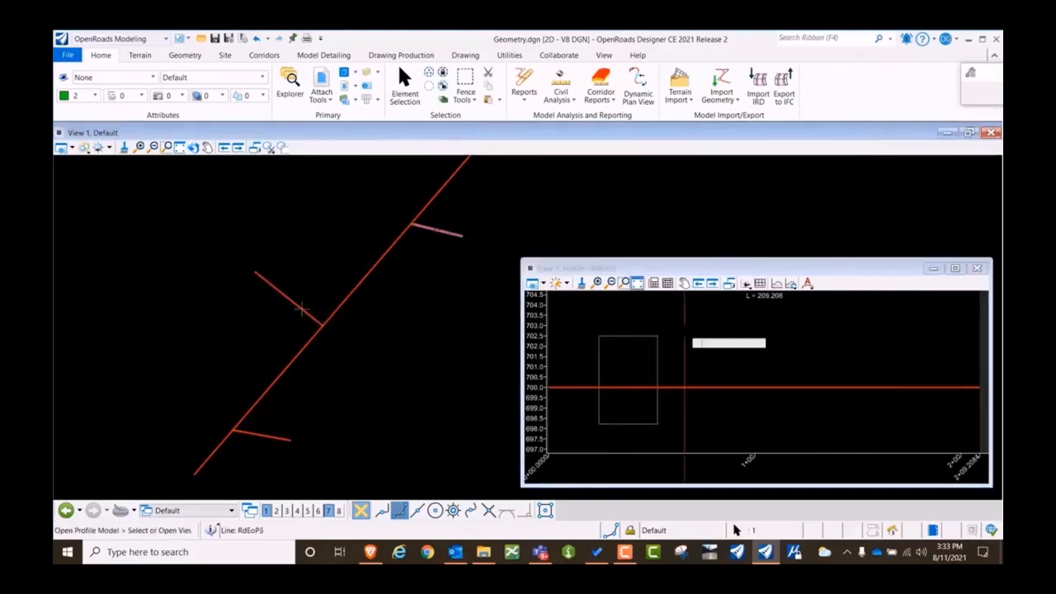
{"action": "left_click", "coordinate": [594, 355]}
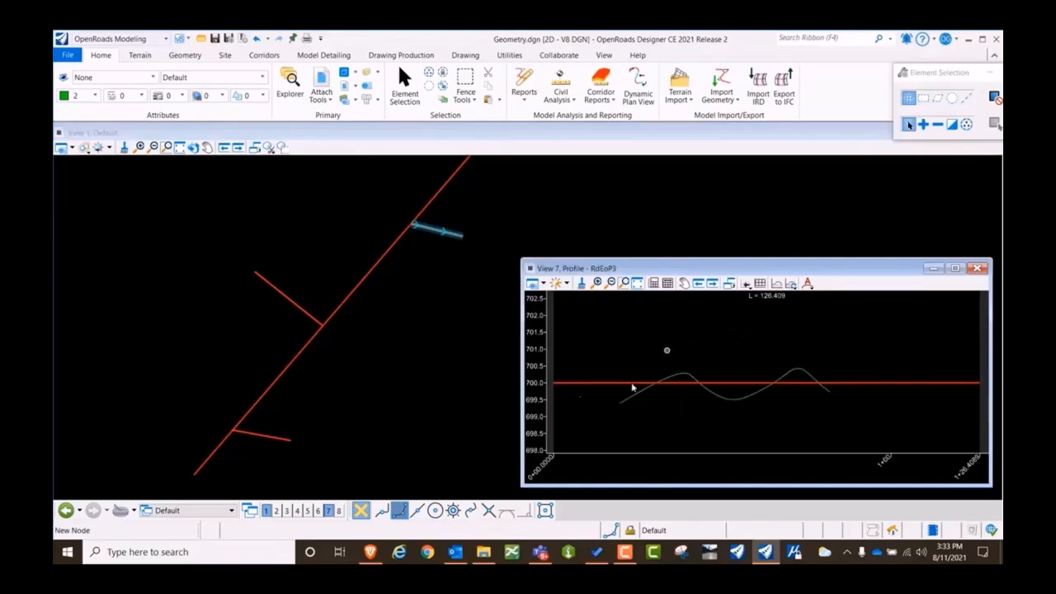
- Open the lower driveway alignment's profile model again in View 7
{"action": "left_click", "coordinate": [265, 437]}
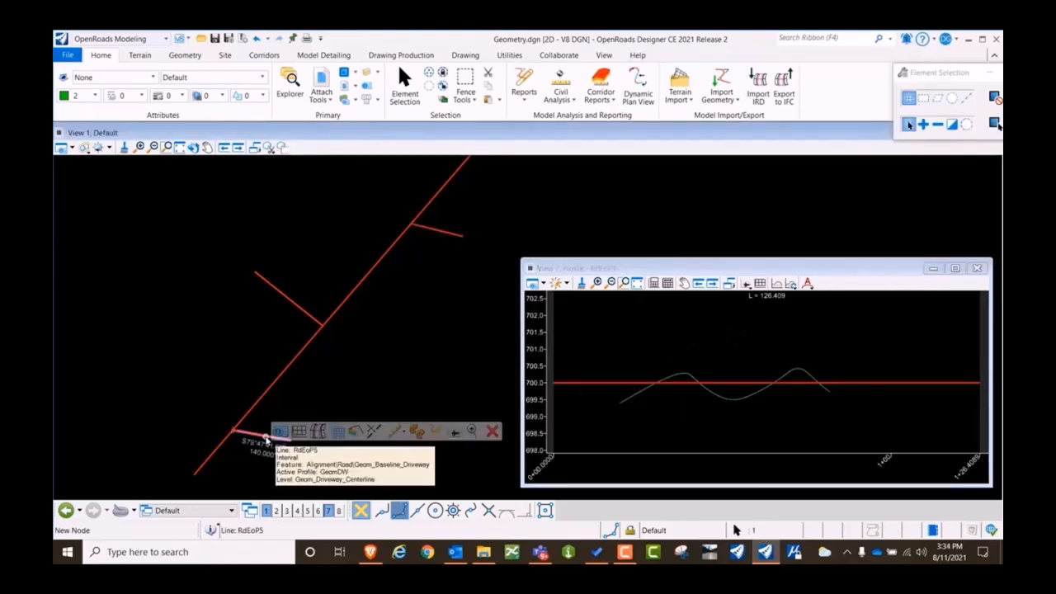
{"action": "left_click", "coordinate": [281, 431]}
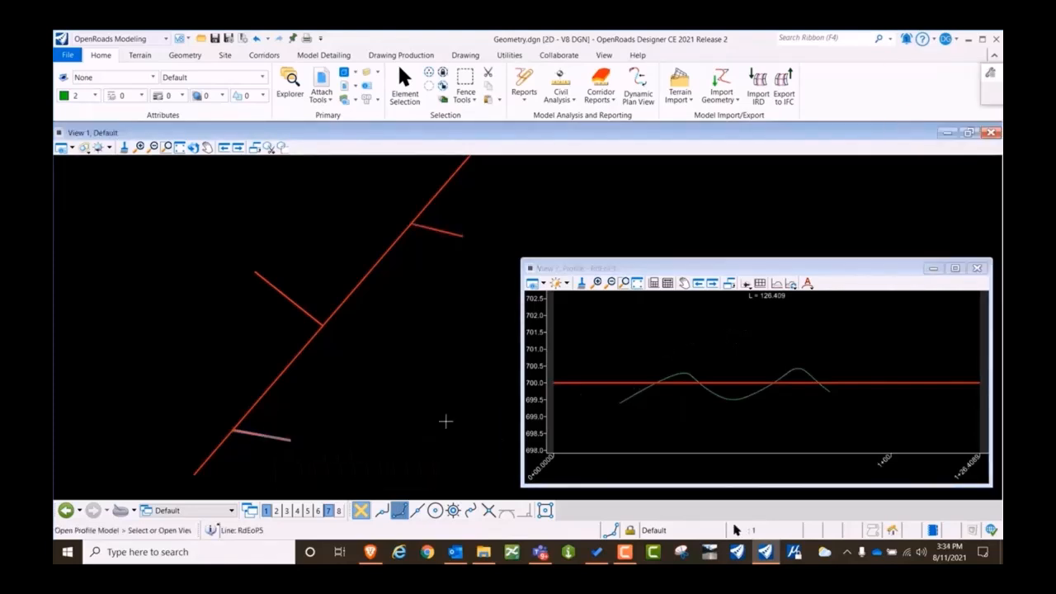
{"action": "left_click", "coordinate": [715, 351]}
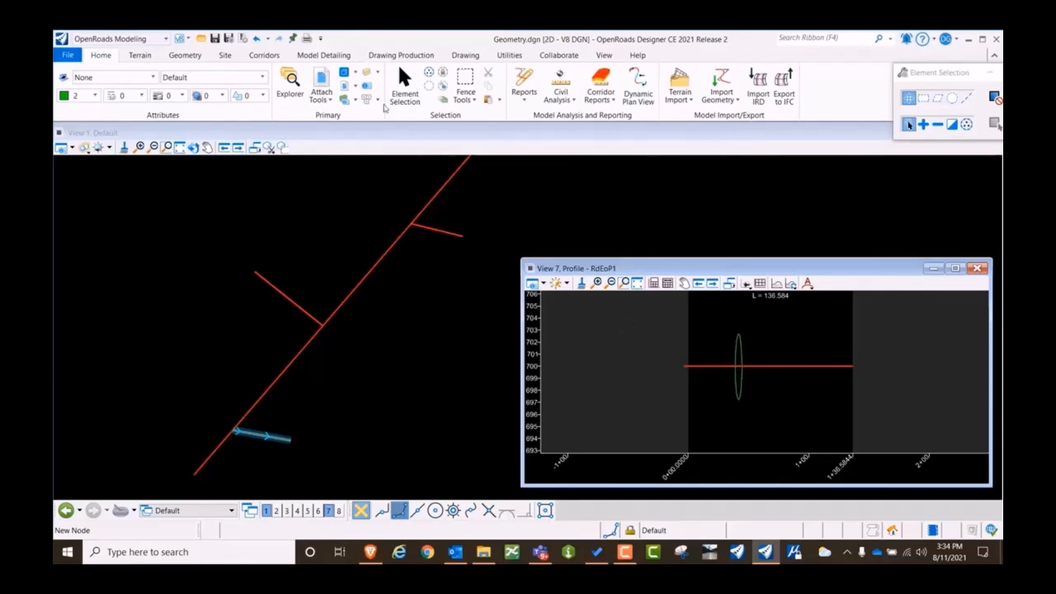
- Start a Civil Profile named boundary with the ANSI D_PROFILE PROFILE drawing seed, keeping its window clear of the profile view
{"action": "left_click", "coordinate": [401, 54]}
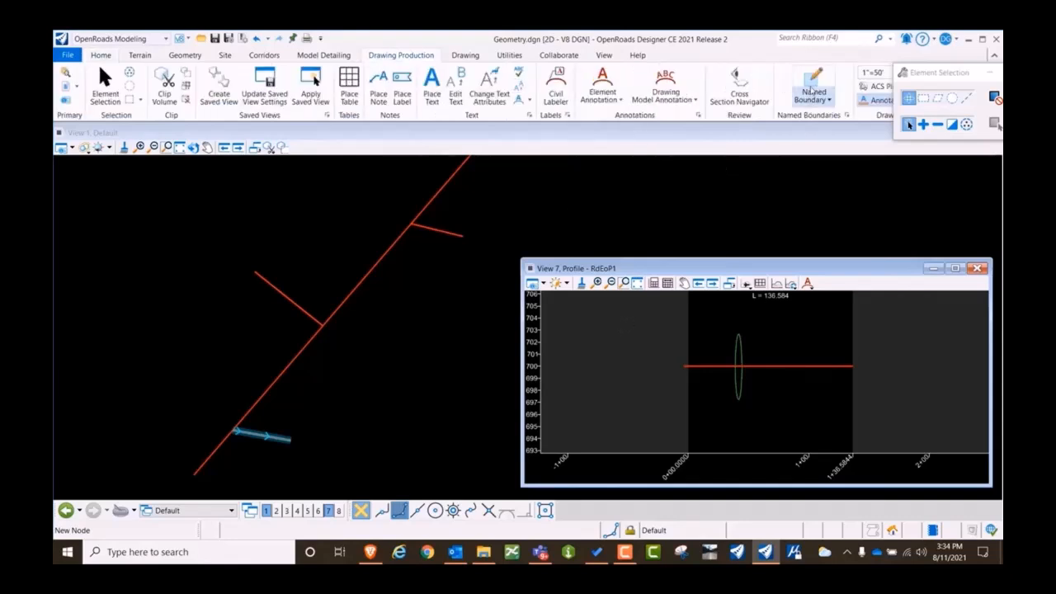
{"action": "left_click", "coordinate": [812, 85]}
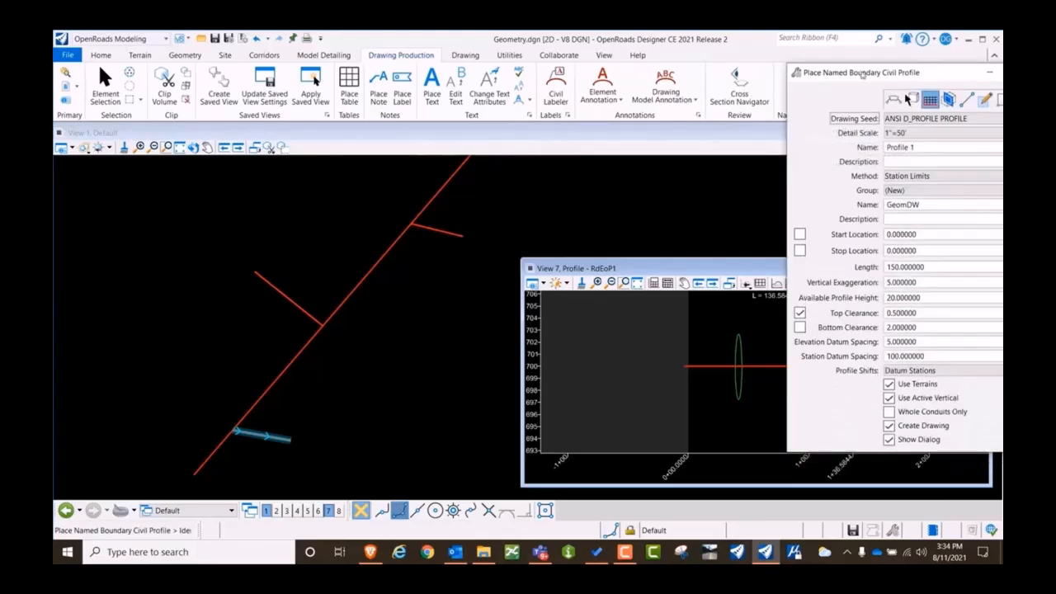
{"action": "left_click_drag", "start_coordinate": [822, 72], "coordinate": [200, 85]}
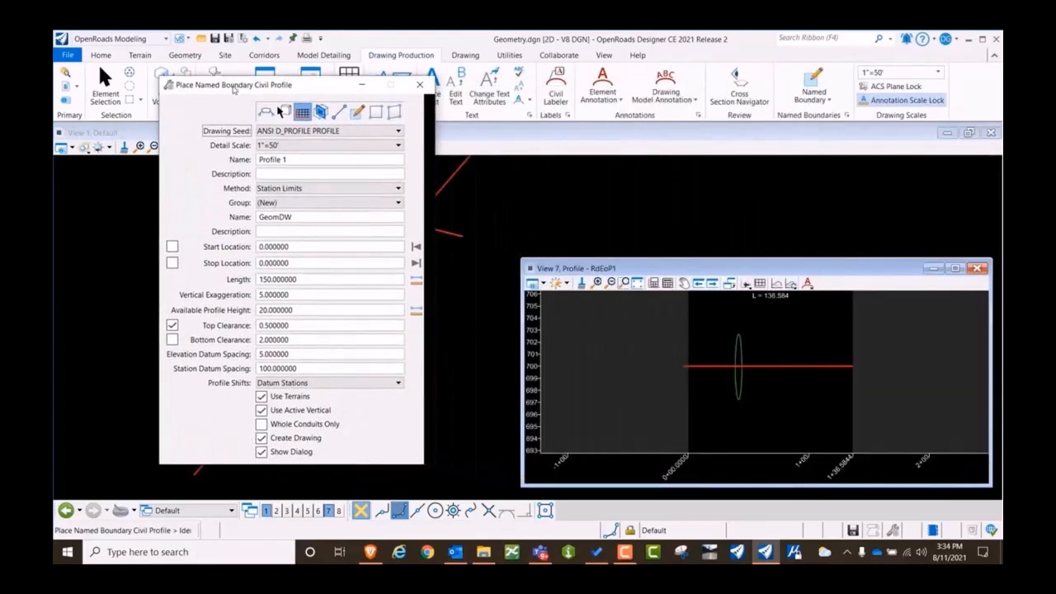
{"action": "left_click", "coordinate": [315, 132]}
{"action": "left_click", "coordinate": [320, 225]}
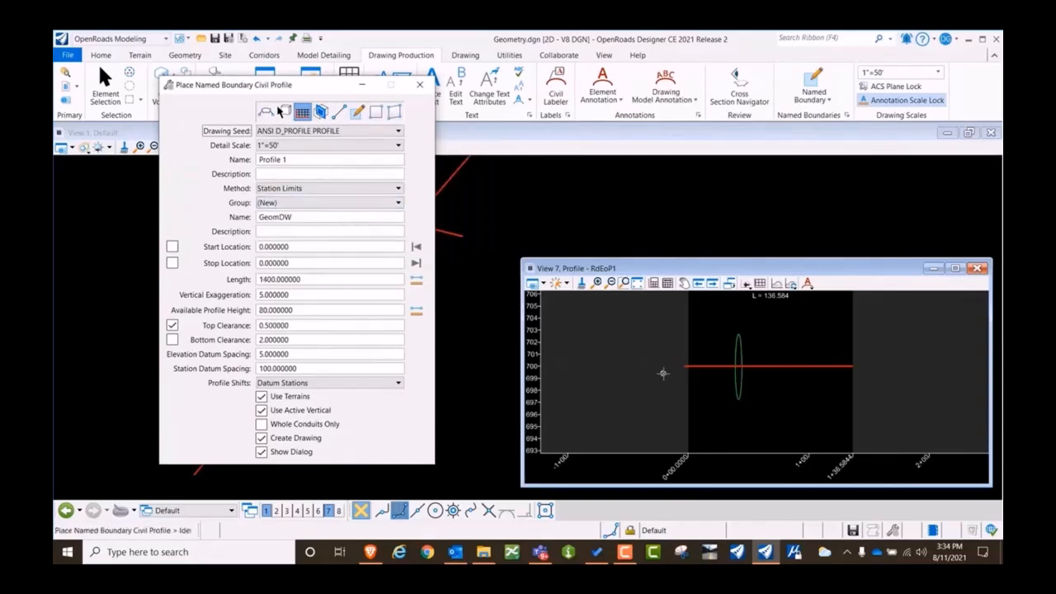
- Identify the lower driveway's profile for the named boundary and set its start just before the profile, at about station -0+03
{"action": "left_click", "coordinate": [676, 371]}
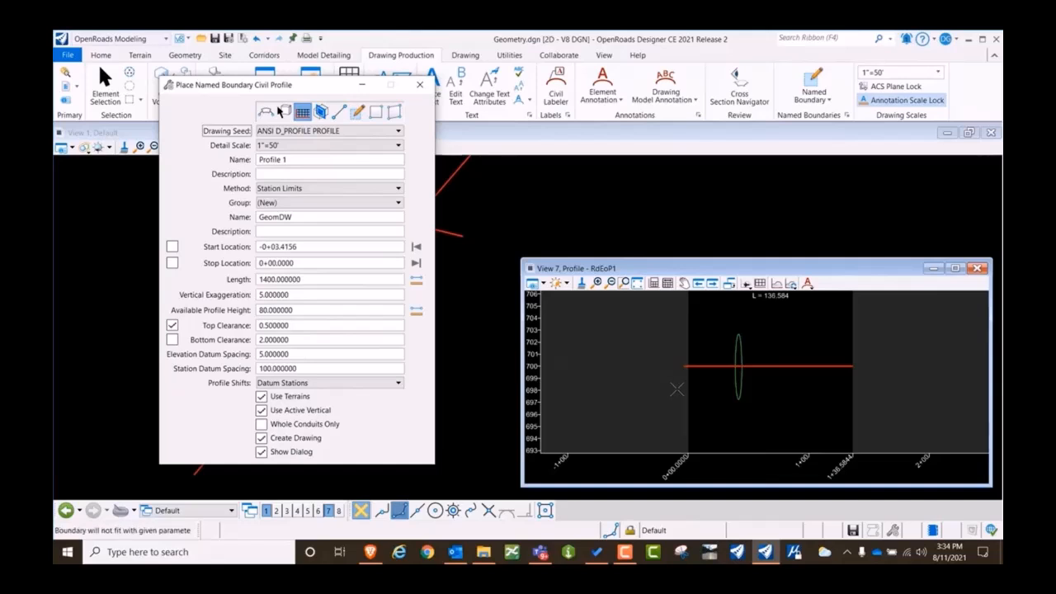
{"action": "scroll", "coordinate": [652, 390], "scroll_direction": "down", "scroll_amount": 1}
{"action": "left_click", "coordinate": [627, 392]}
{"action": "scroll", "coordinate": [650, 400], "scroll_direction": "down", "scroll_amount": 4}
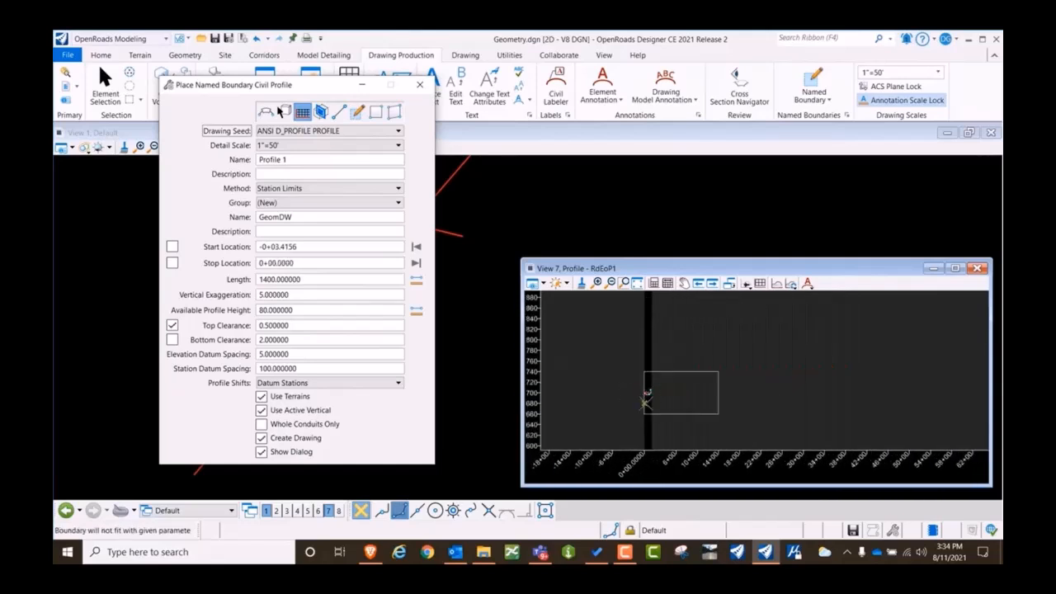
{"action": "scroll", "coordinate": [652, 399], "scroll_direction": "up", "scroll_amount": 1}
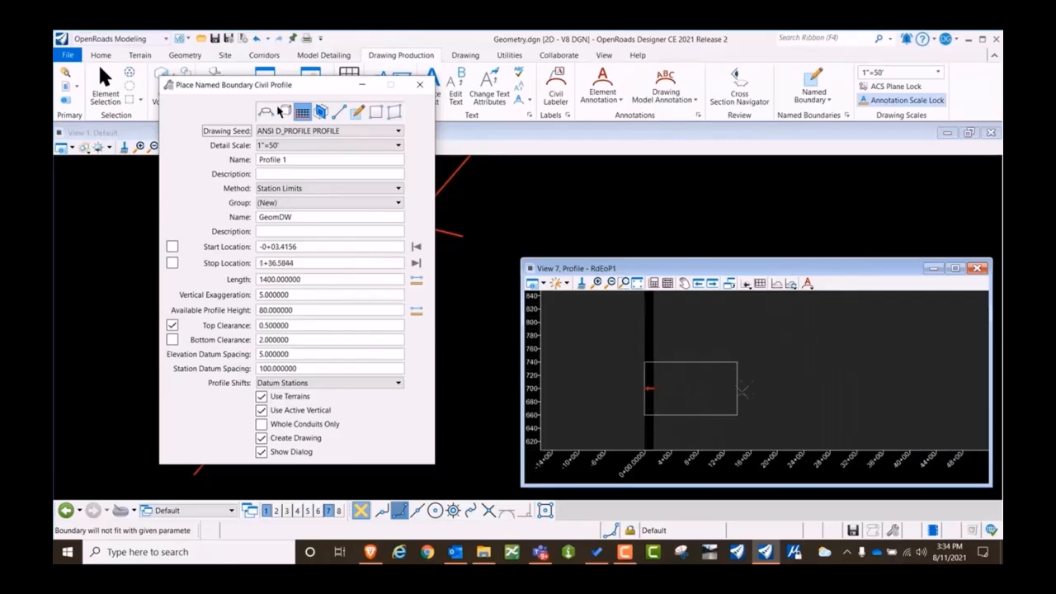
- Set the lower driveway boundary's length to 150 and its available profile height to 20
{"action": "left_click", "coordinate": [277, 279]}
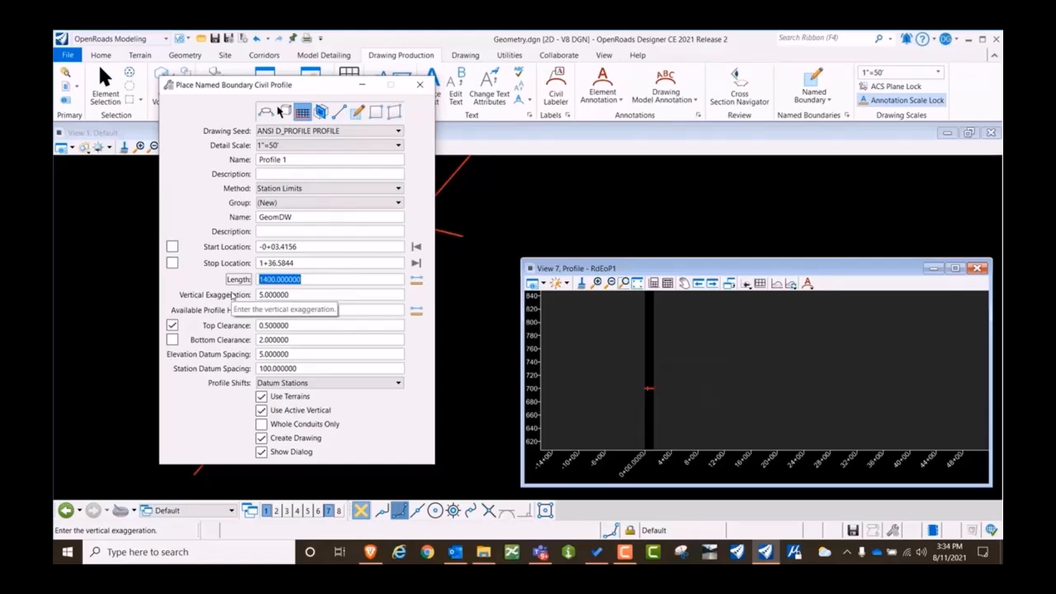
{"action": "type", "text": "150"}
{"action": "key", "text": "Tab"}
{"action": "key", "text": "Tab"}
{"action": "type", "text": "20"}
{"action": "key", "text": "Tab"}
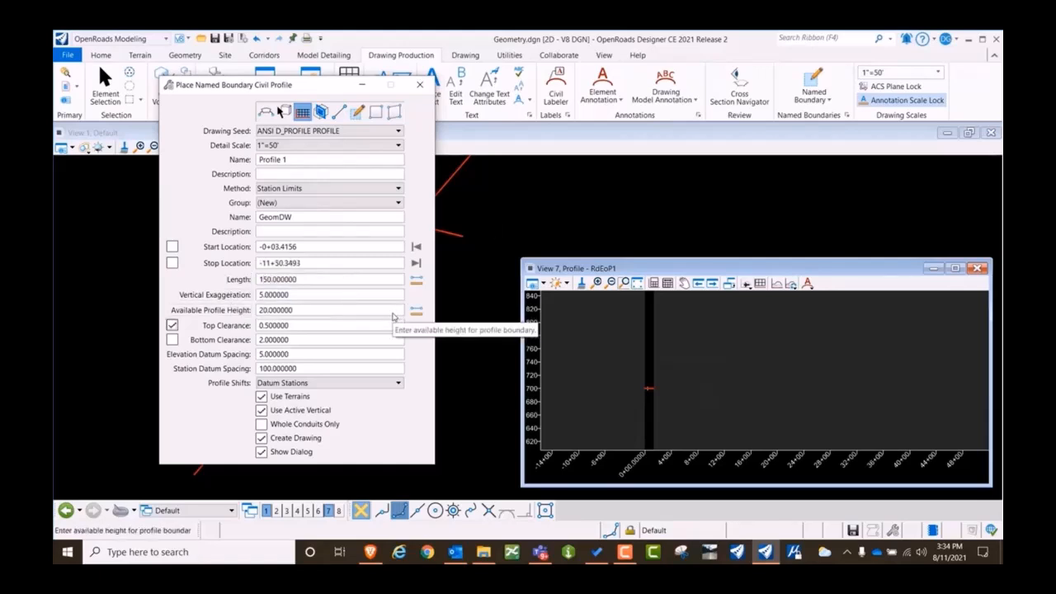
- Place the boundary around the lower driveway profile and create its drawing on a new sheet at 1"=50'
{"action": "scroll", "coordinate": [648, 396], "scroll_direction": "up", "scroll_amount": 5}
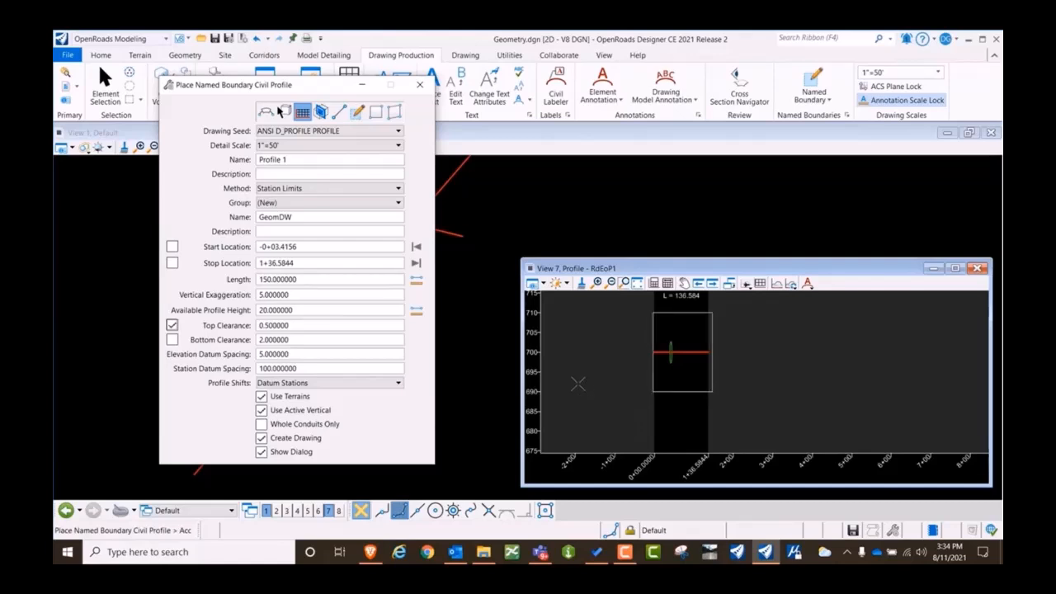
{"action": "left_click", "coordinate": [578, 383]}
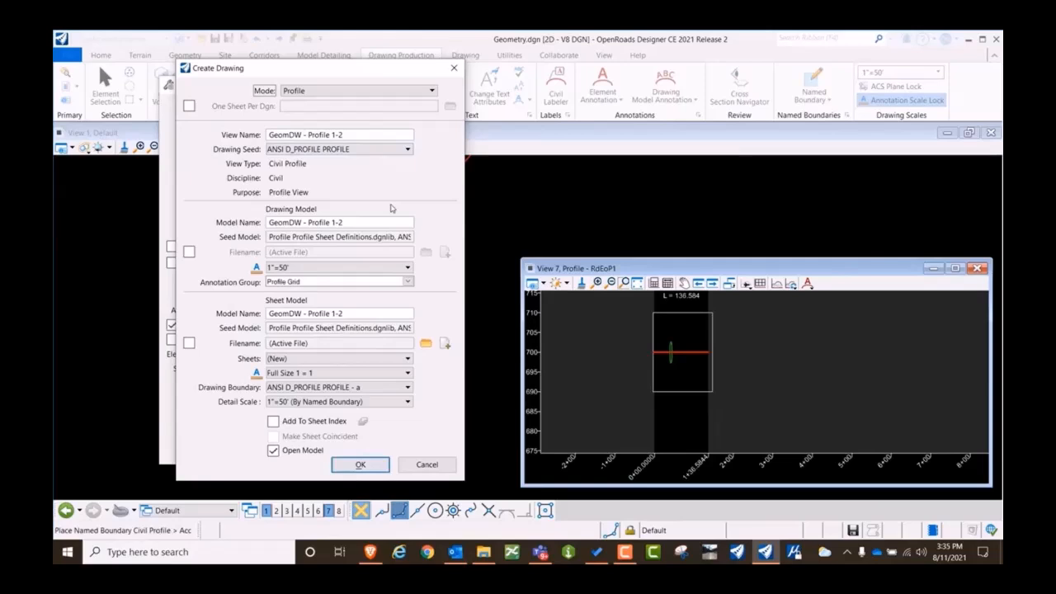
{"action": "left_click", "coordinate": [355, 464]}
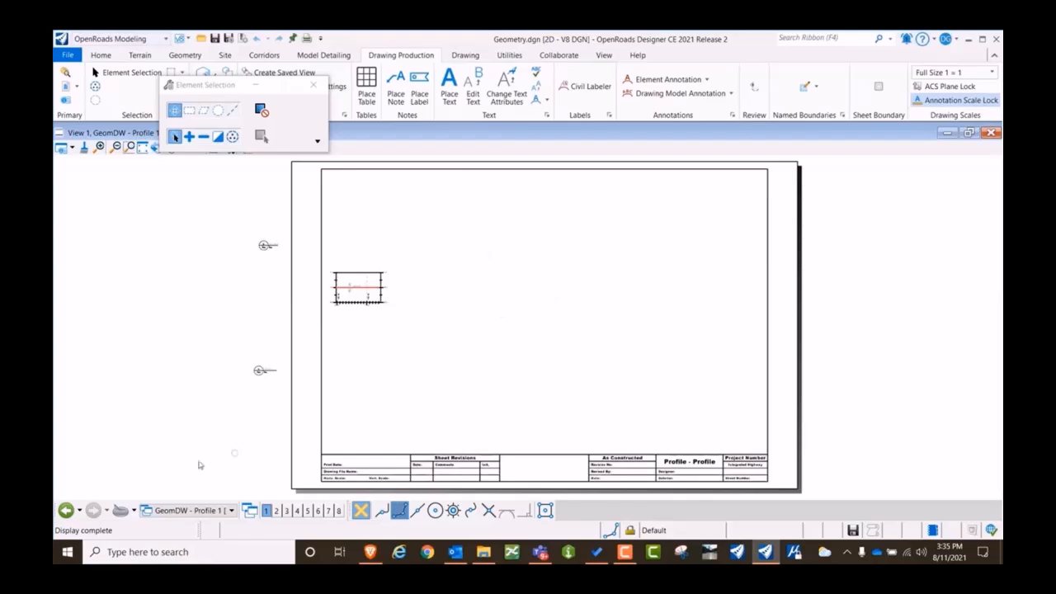
- Return to the Default model and open the middle driveway alignment's profile model in View 7
{"action": "left_click", "coordinate": [67, 511]}
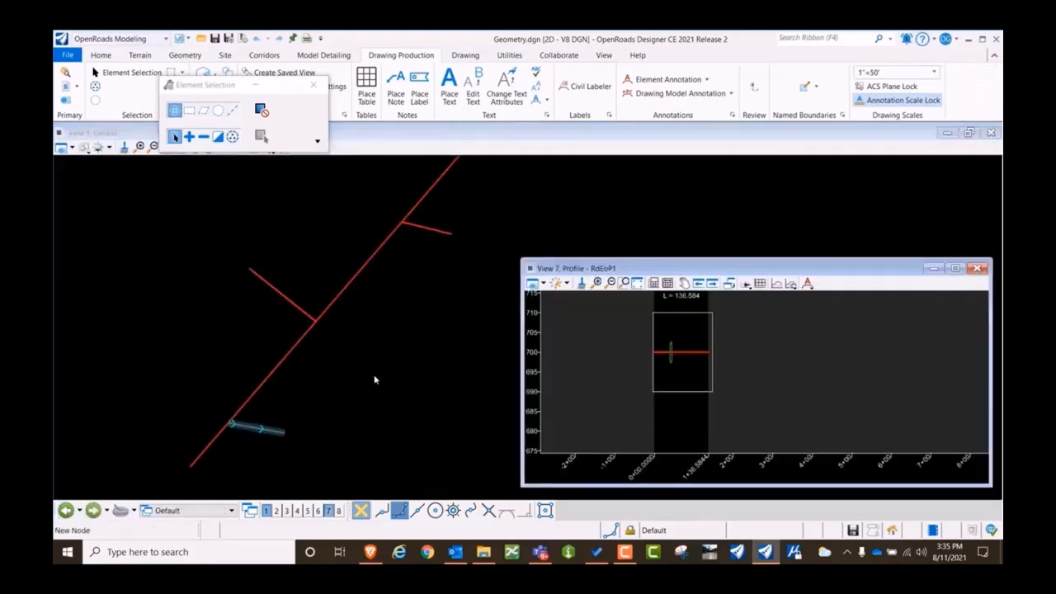
{"action": "left_click", "coordinate": [288, 300]}
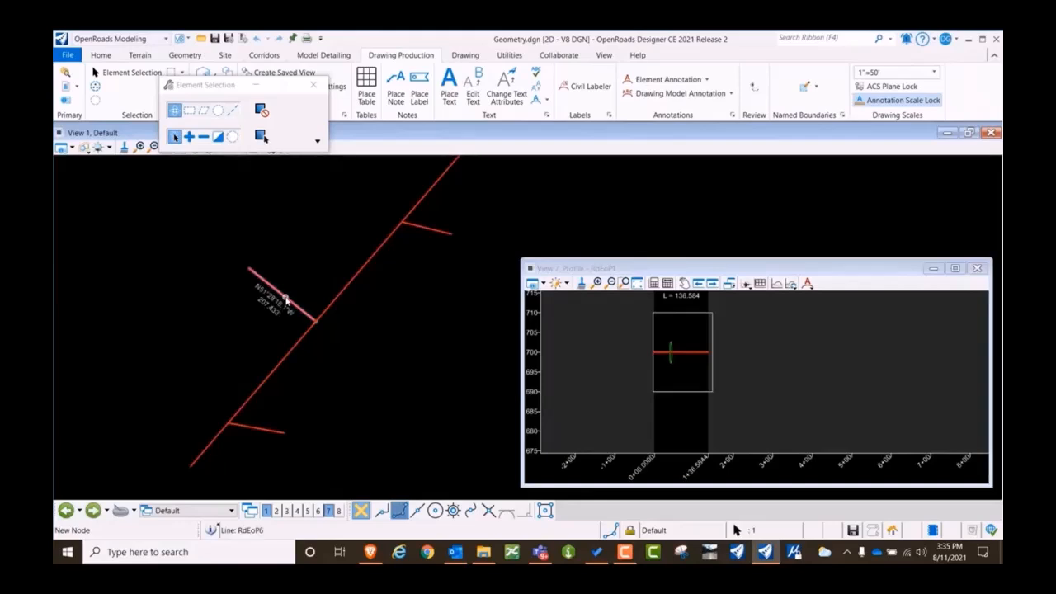
{"action": "left_click", "coordinate": [300, 292]}
{"action": "left_click", "coordinate": [660, 363]}
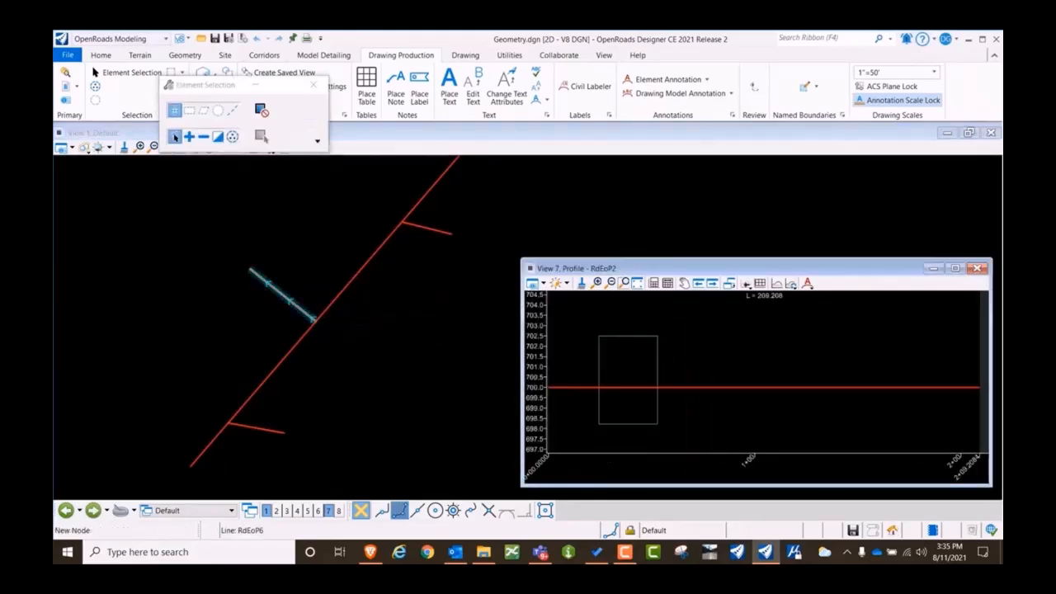
{"action": "left_click", "coordinate": [367, 351]}
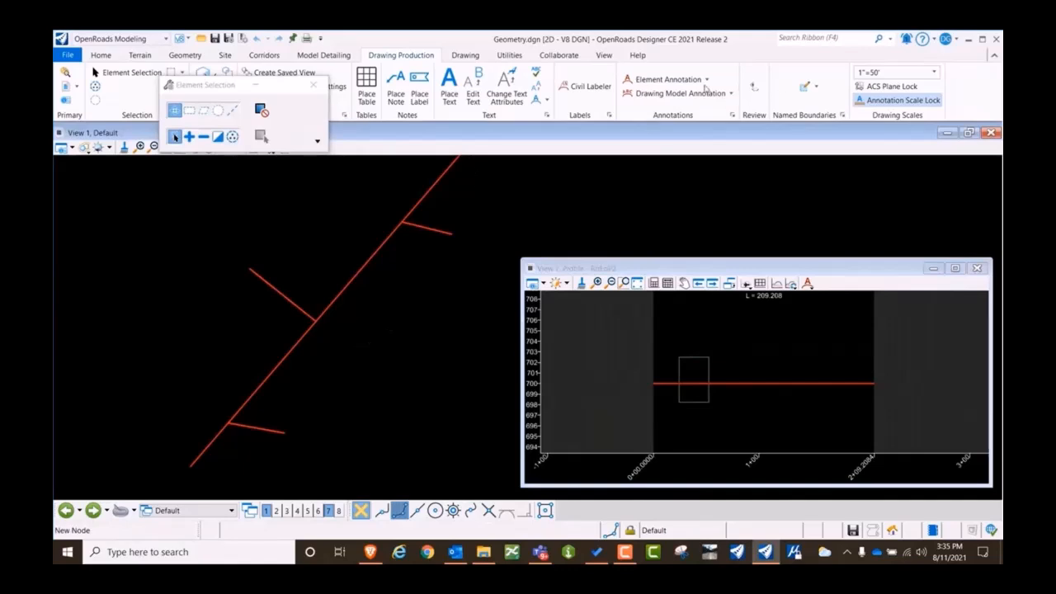
- Start a Civil Profile named boundary with the ANSI D_PROFILE PROFILE seed on the middle driveway's profile, starting at station 0+00
{"action": "left_click", "coordinate": [817, 86]}
{"action": "left_click", "coordinate": [863, 161]}
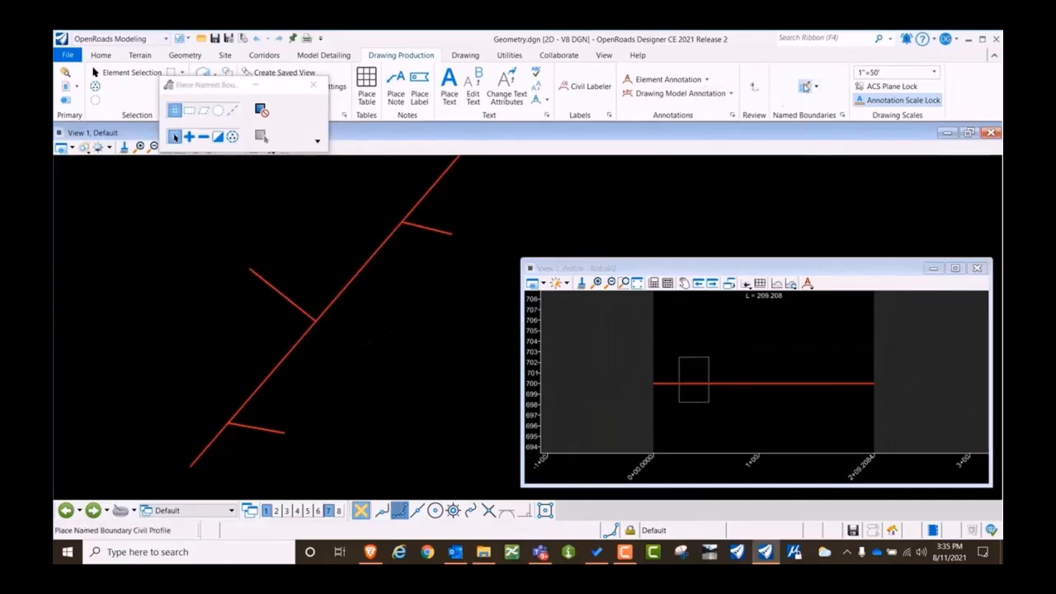
{"action": "left_click", "coordinate": [632, 371]}
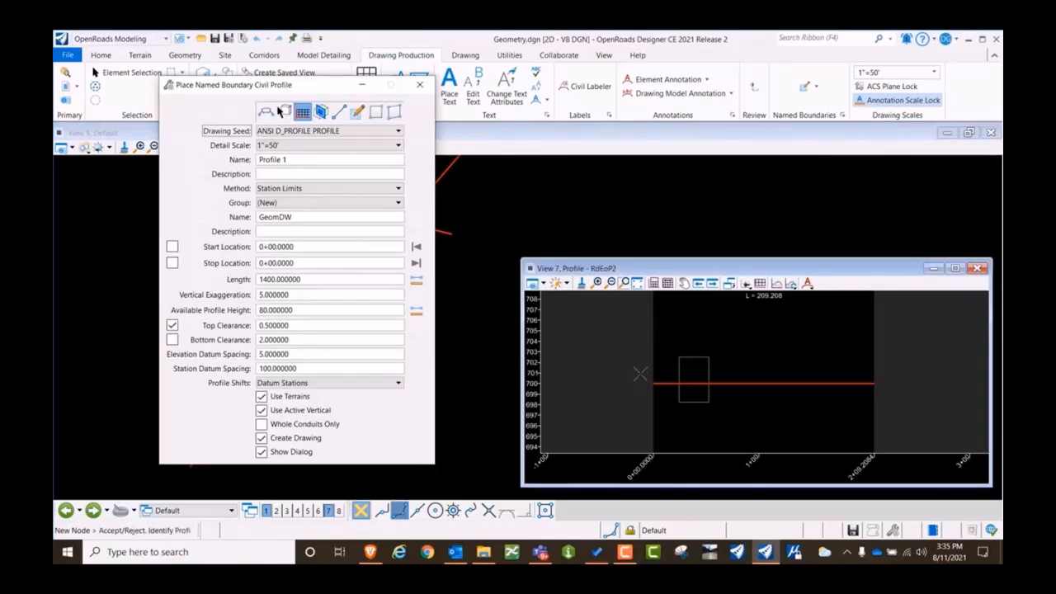
{"action": "scroll", "coordinate": [643, 379], "scroll_direction": "down", "scroll_amount": 5}
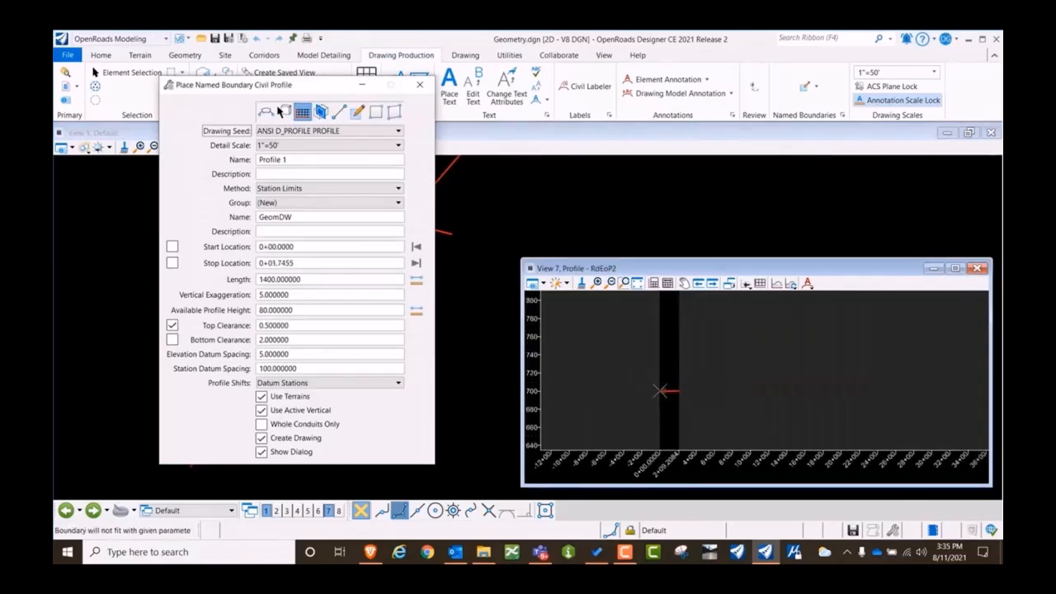
- Set the middle driveway boundary's length to 210 and available profile height to 20, and place it around the profile
{"action": "left_click", "coordinate": [319, 281]}
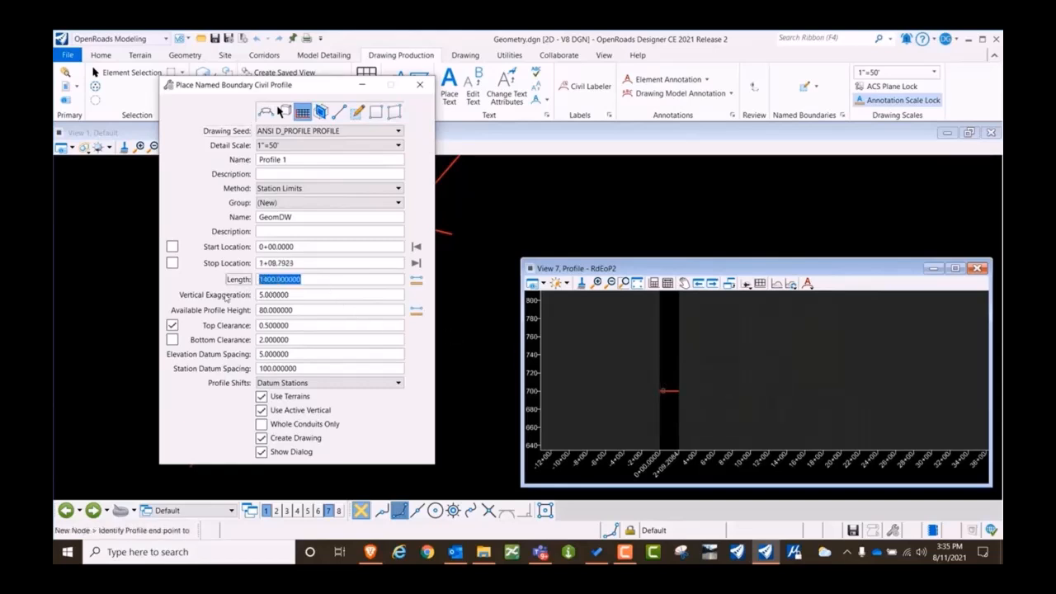
{"action": "type", "text": "210"}
{"action": "key", "text": "Tab"}
{"action": "key", "text": "Tab"}
{"action": "type", "text": "20"}
{"action": "key", "text": "Tab"}
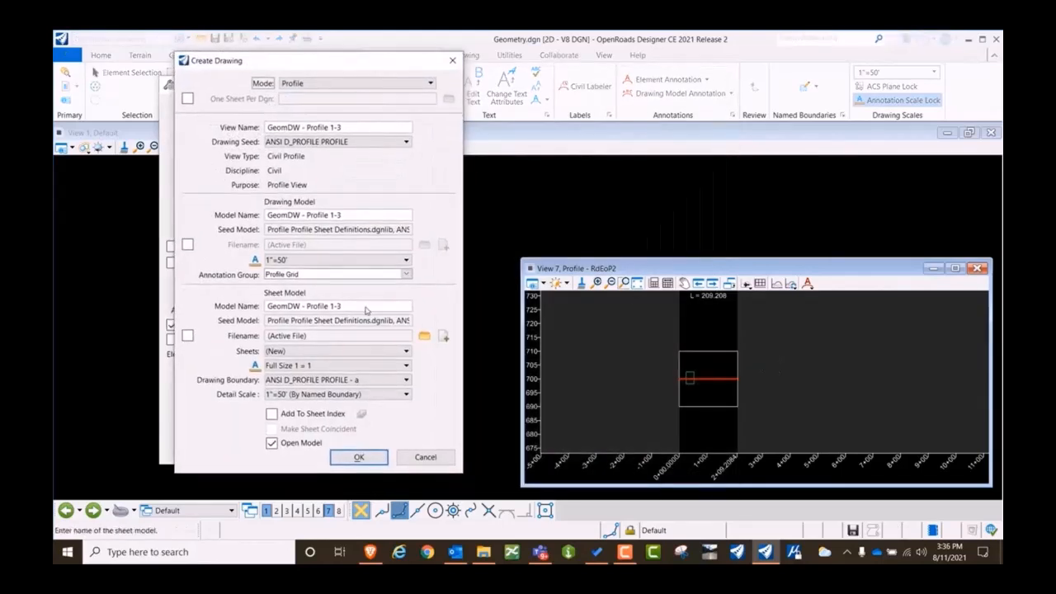
- Create the middle driveway's profile drawing on the existing GeomDW - Profile 1 sheet, using drawing boundary ANSI D_PROFILE PROFILE - b
{"action": "left_click", "coordinate": [363, 352]}
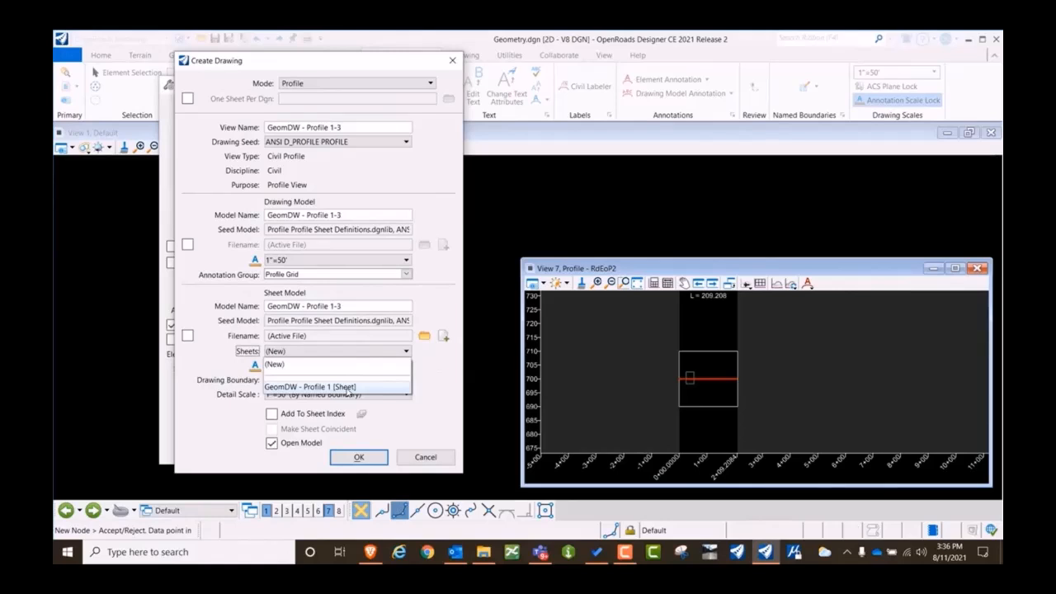
{"action": "left_click", "coordinate": [347, 387]}
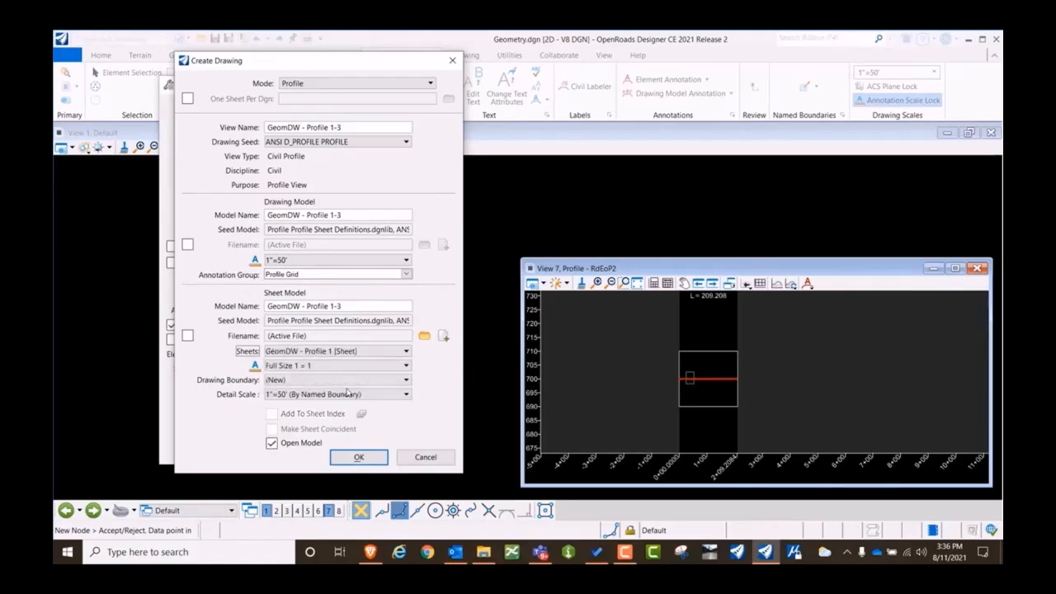
{"action": "left_click", "coordinate": [318, 380]}
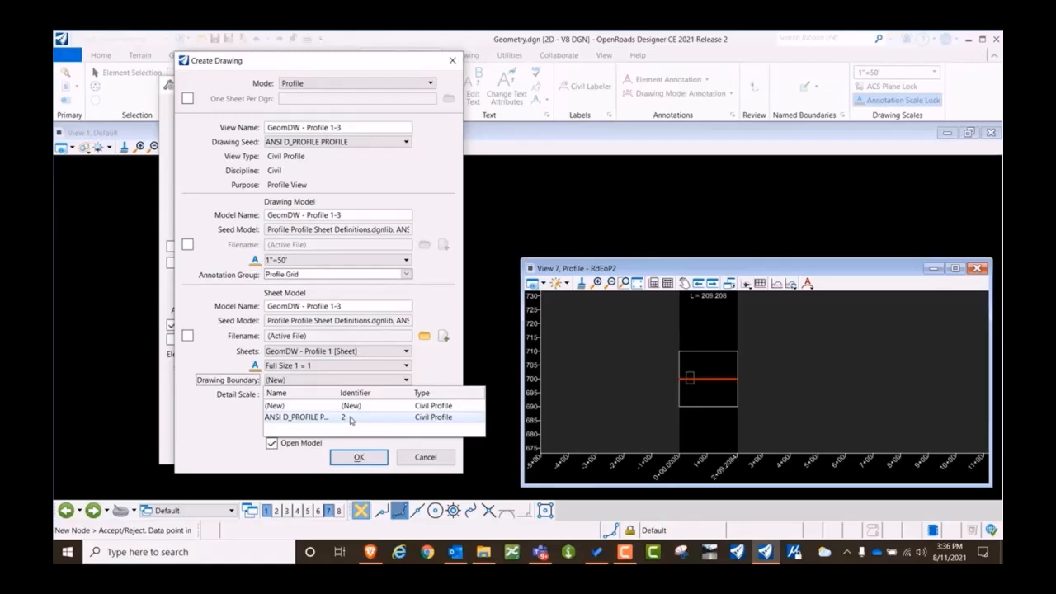
{"action": "left_click", "coordinate": [350, 419]}
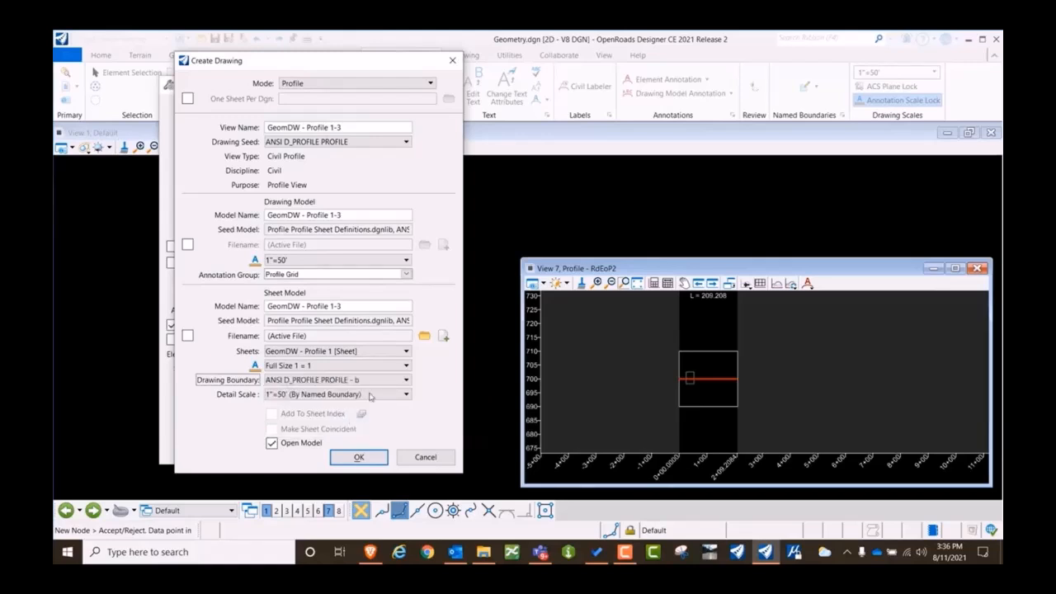
{"action": "left_click", "coordinate": [359, 457]}
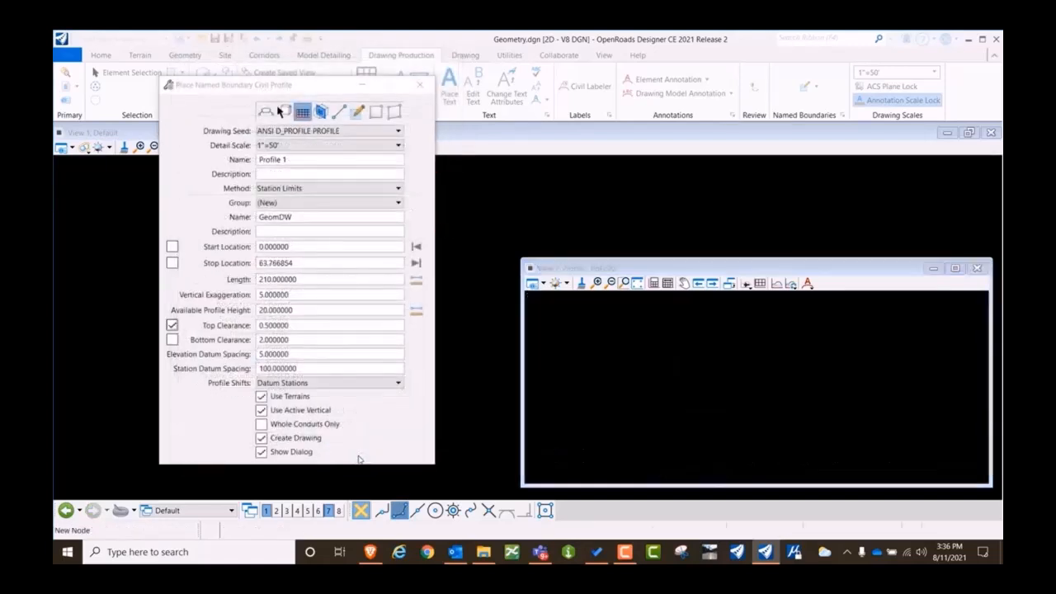
- Examine the two driveway profiles placed on the GeomDW - Profile 1 sheet, up close and within the whole sheet
{"action": "scroll", "coordinate": [462, 376], "scroll_direction": "down", "scroll_amount": 3}
{"action": "scroll", "coordinate": [413, 363], "scroll_direction": "up", "scroll_amount": 3}
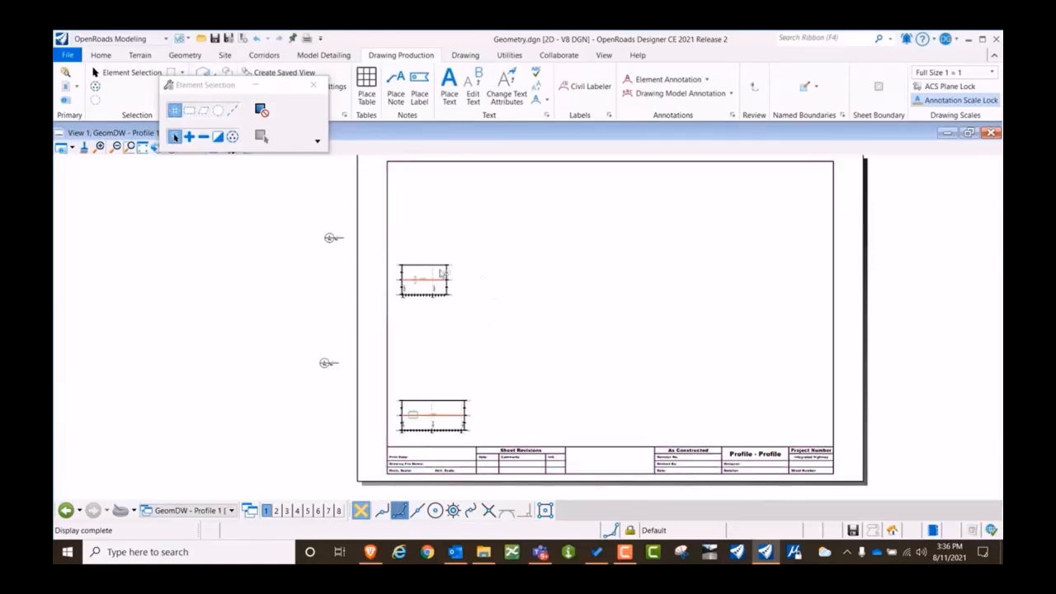
{"action": "scroll", "coordinate": [421, 287], "scroll_direction": "up", "scroll_amount": 5}
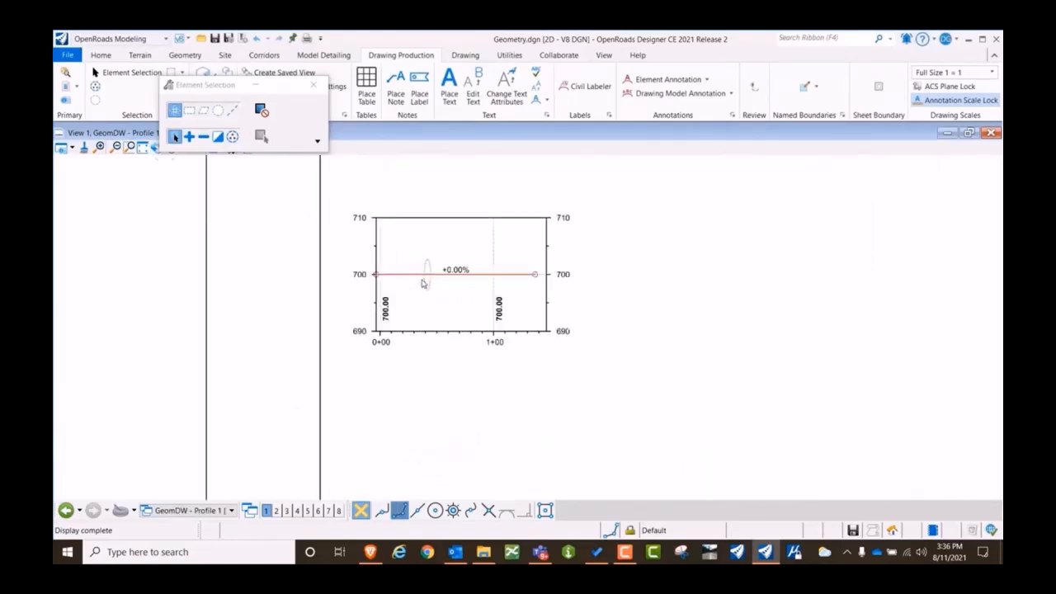
{"action": "scroll", "coordinate": [444, 290], "scroll_direction": "down", "scroll_amount": 1}
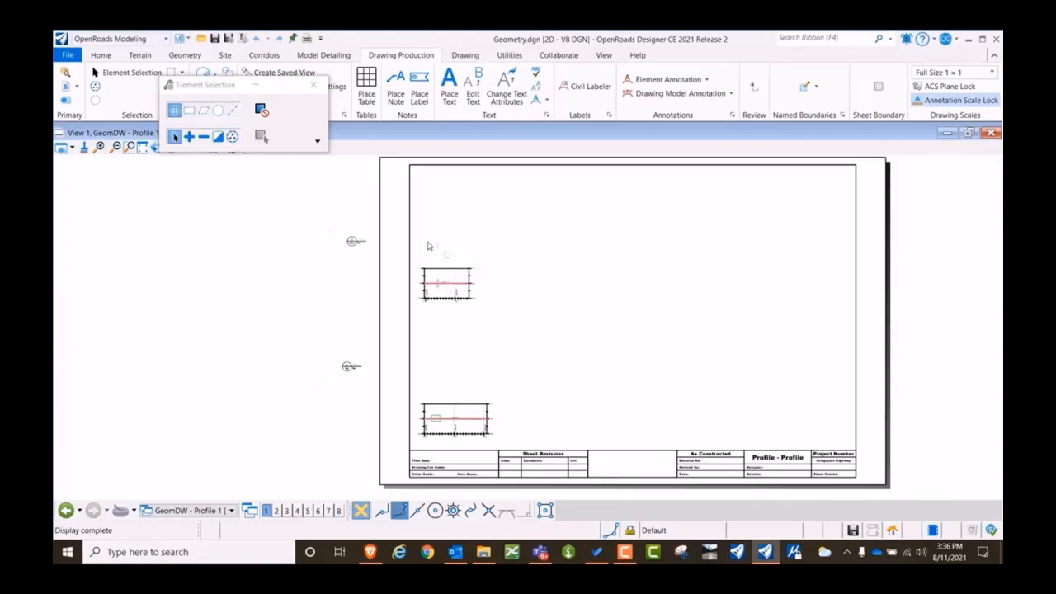
{"action": "scroll", "coordinate": [440, 436], "scroll_direction": "up", "scroll_amount": 3}
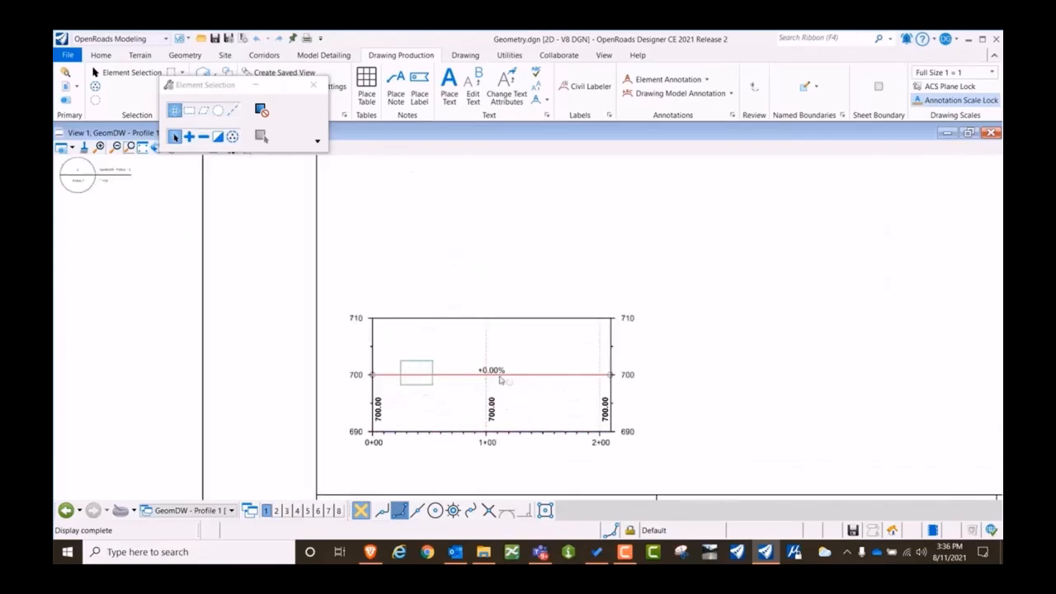
{"action": "scroll", "coordinate": [516, 394], "scroll_direction": "down", "scroll_amount": 3}
{"action": "scroll", "coordinate": [554, 321], "scroll_direction": "down", "scroll_amount": 2}
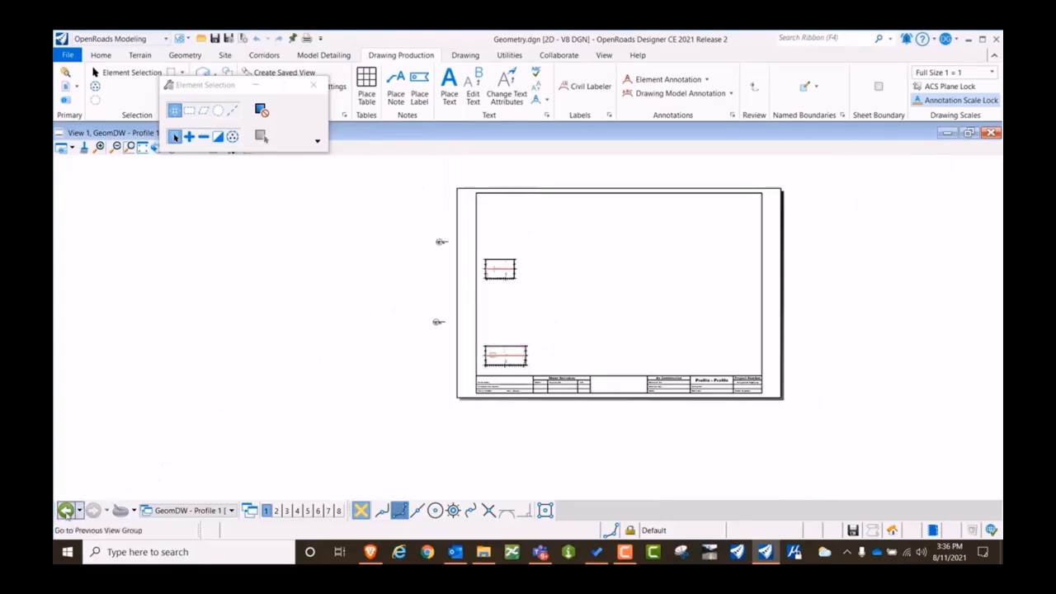
- Return to the Default model and open the upper driveway alignment's profile model in View 7
{"action": "left_click", "coordinate": [66, 510]}
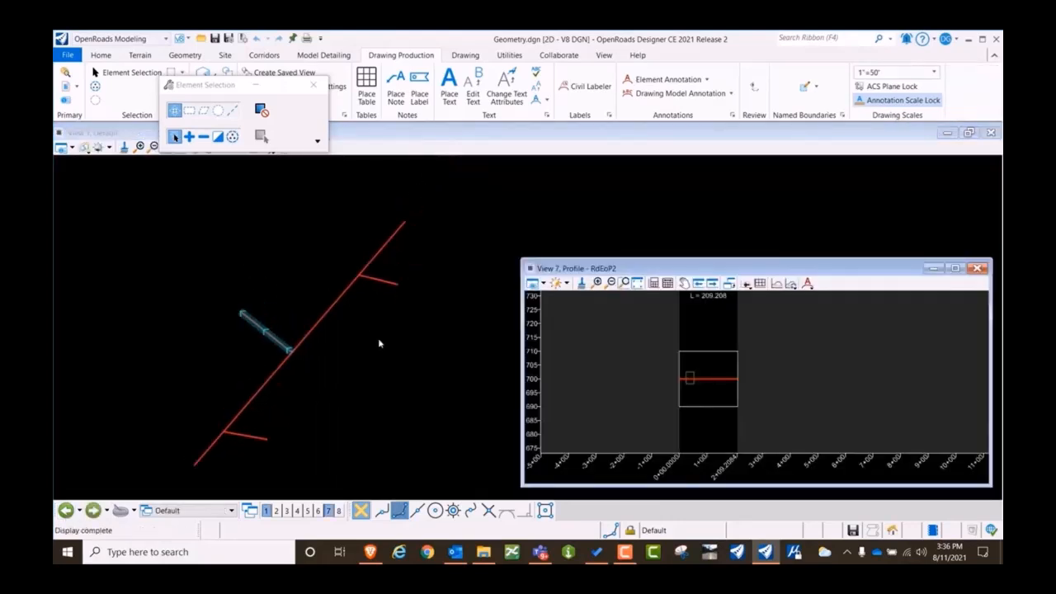
{"action": "left_click", "coordinate": [421, 274]}
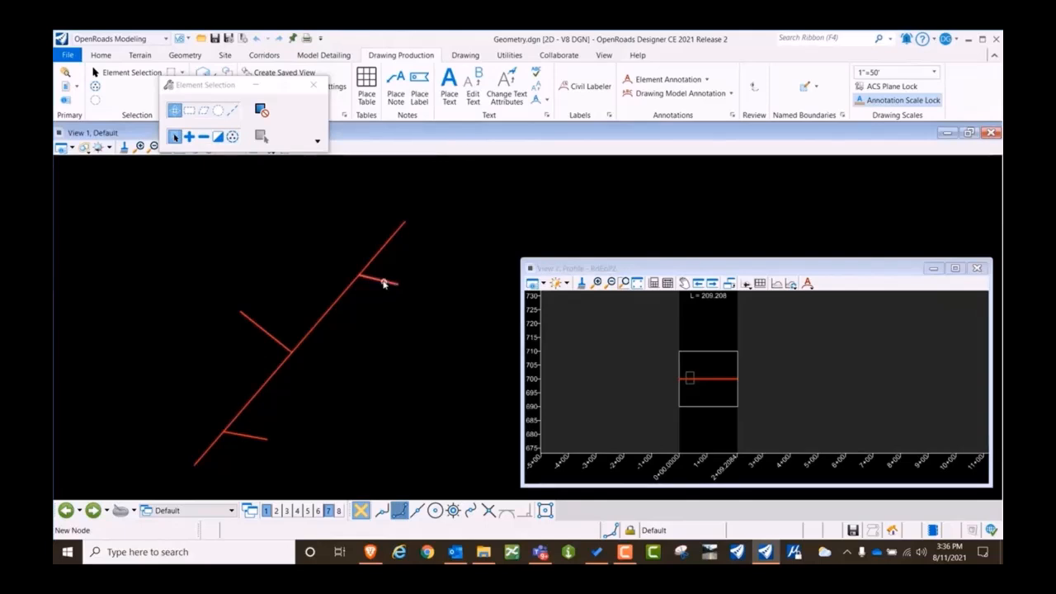
{"action": "left_click", "coordinate": [412, 286]}
{"action": "left_click", "coordinate": [398, 276]}
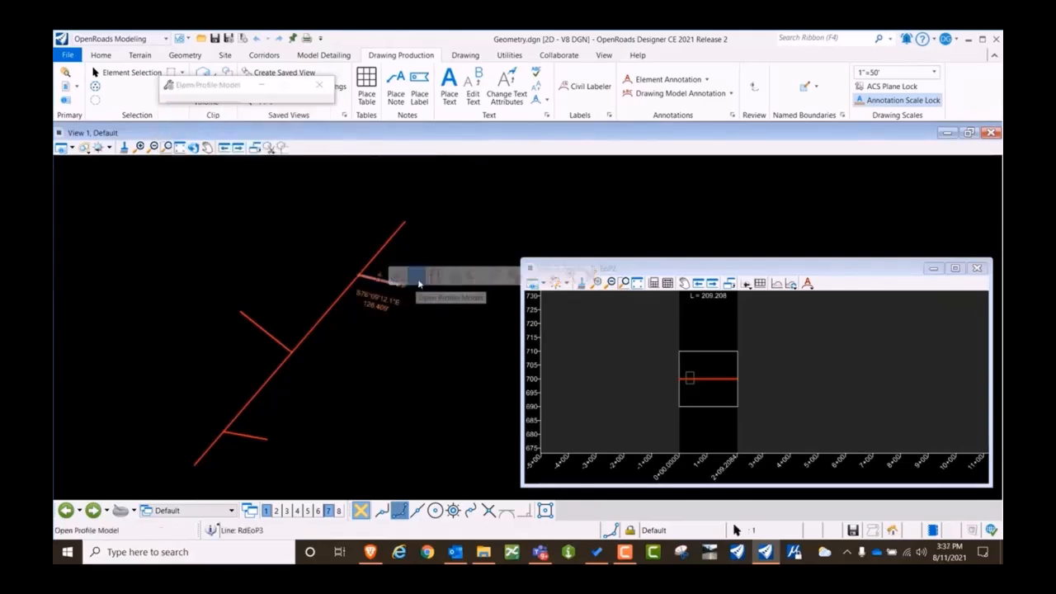
{"action": "left_click", "coordinate": [588, 334]}
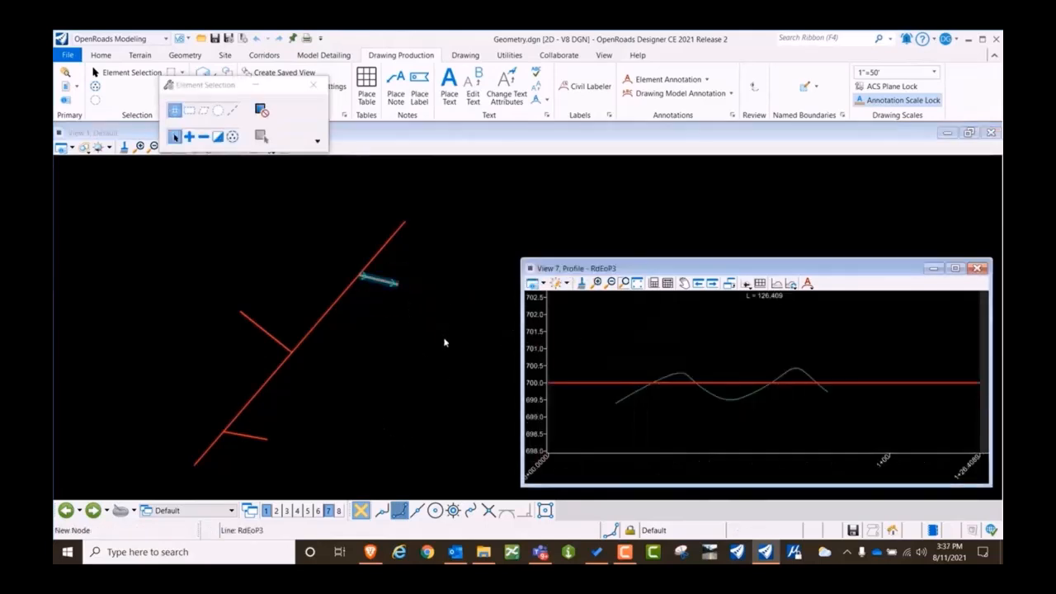
{"action": "scroll", "coordinate": [780, 390], "scroll_direction": "down", "scroll_amount": 2}
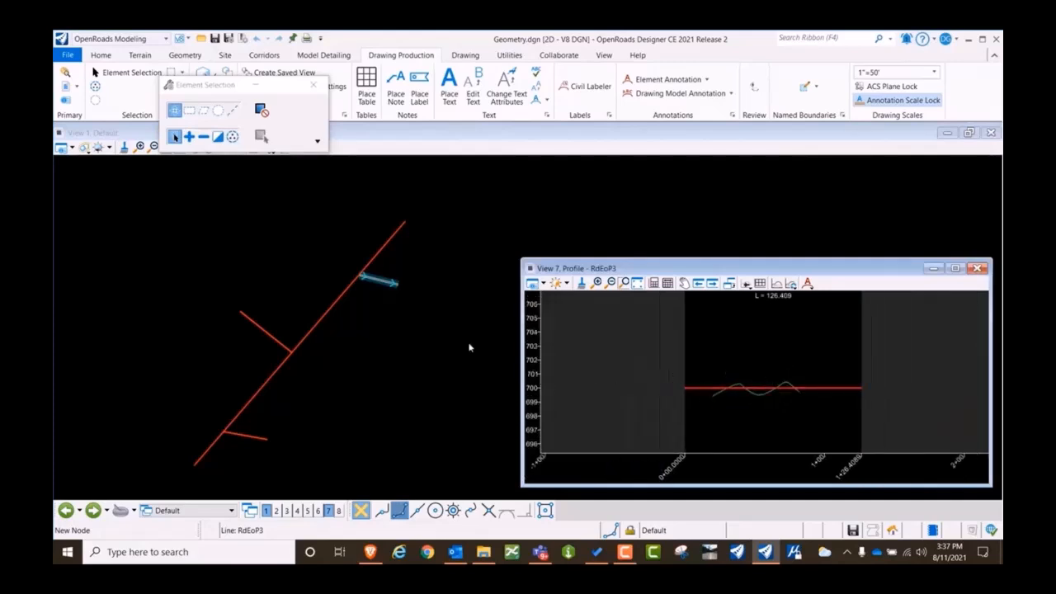
- Begin a civil profile named boundary for the upper driveway using drawing seed ANSI D_PROFILE PROFILE, starting at station 0+00
{"action": "left_click", "coordinate": [805, 86]}
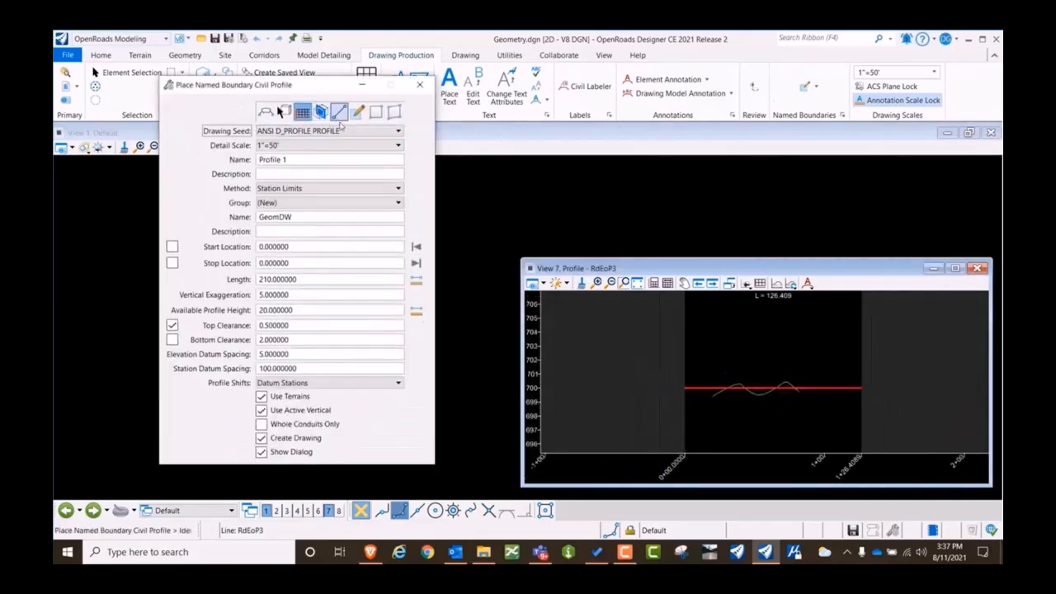
{"action": "left_click", "coordinate": [336, 134]}
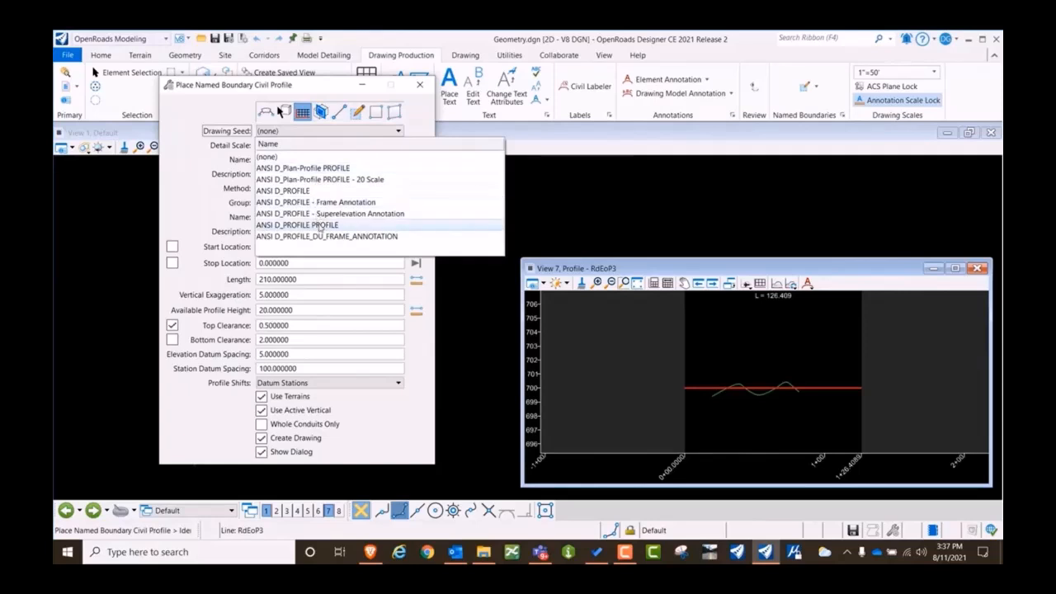
{"action": "left_click", "coordinate": [320, 228]}
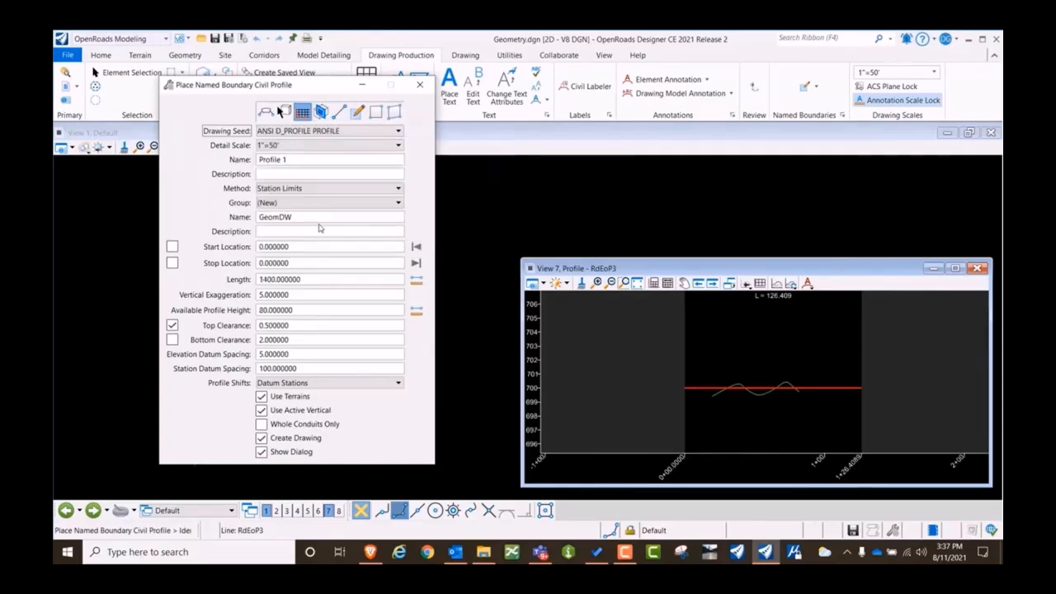
{"action": "left_click", "coordinate": [686, 366]}
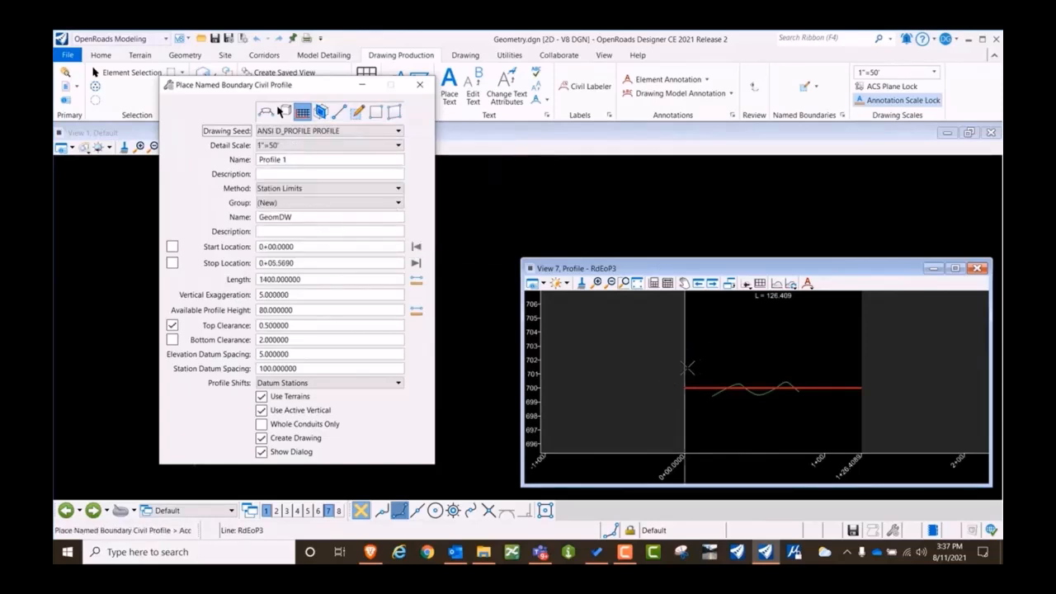
{"action": "scroll", "coordinate": [691, 366], "scroll_direction": "down", "scroll_amount": 10}
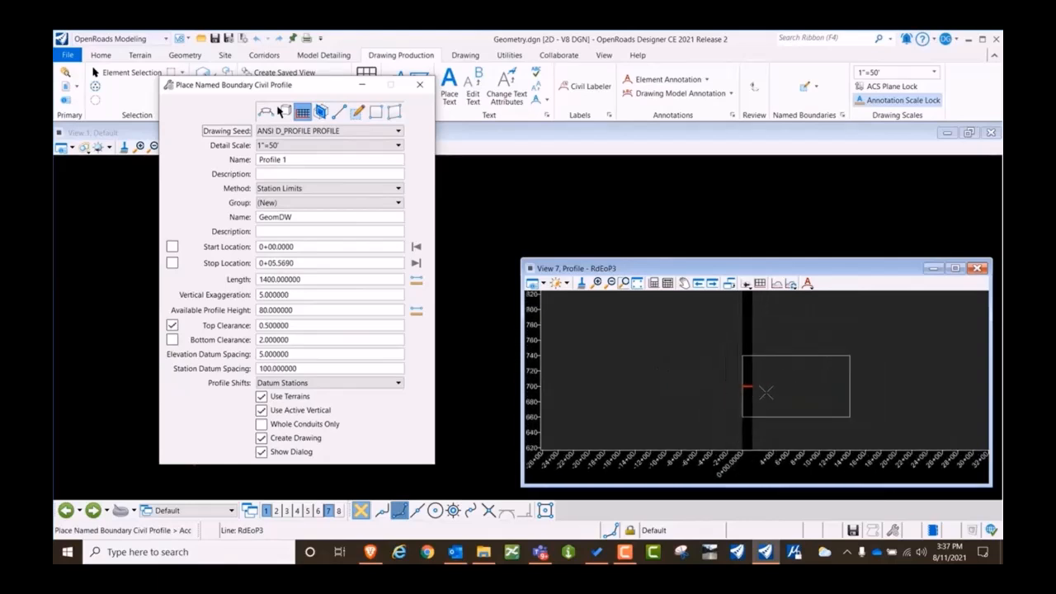
{"action": "scroll", "coordinate": [738, 377], "scroll_direction": "up", "scroll_amount": 5}
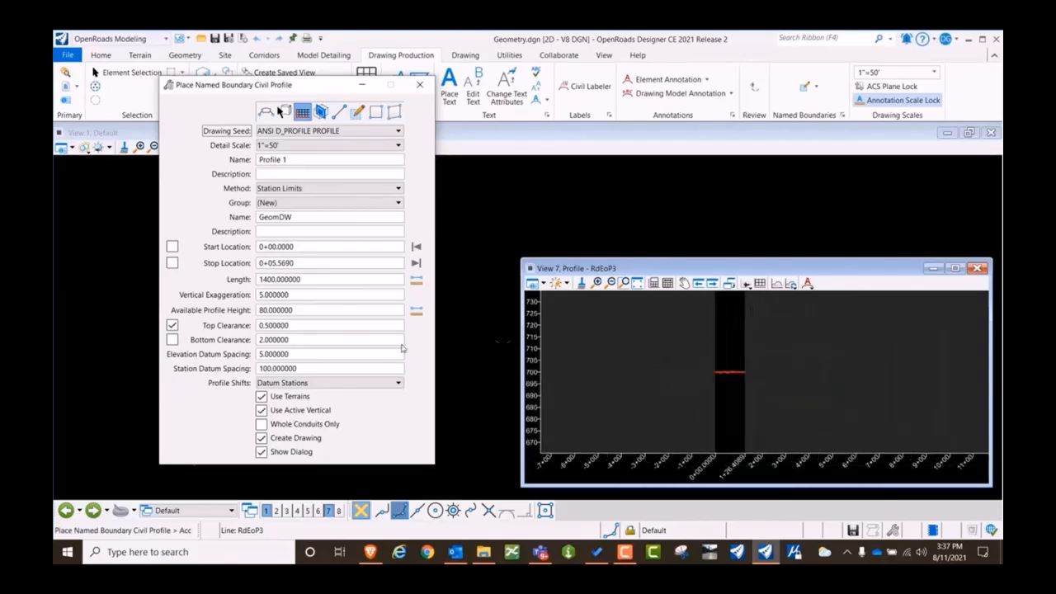
- Set the upper driveway boundary's length to 150 and available profile height to 20, and place it around the profile
{"action": "left_click", "coordinate": [322, 280]}
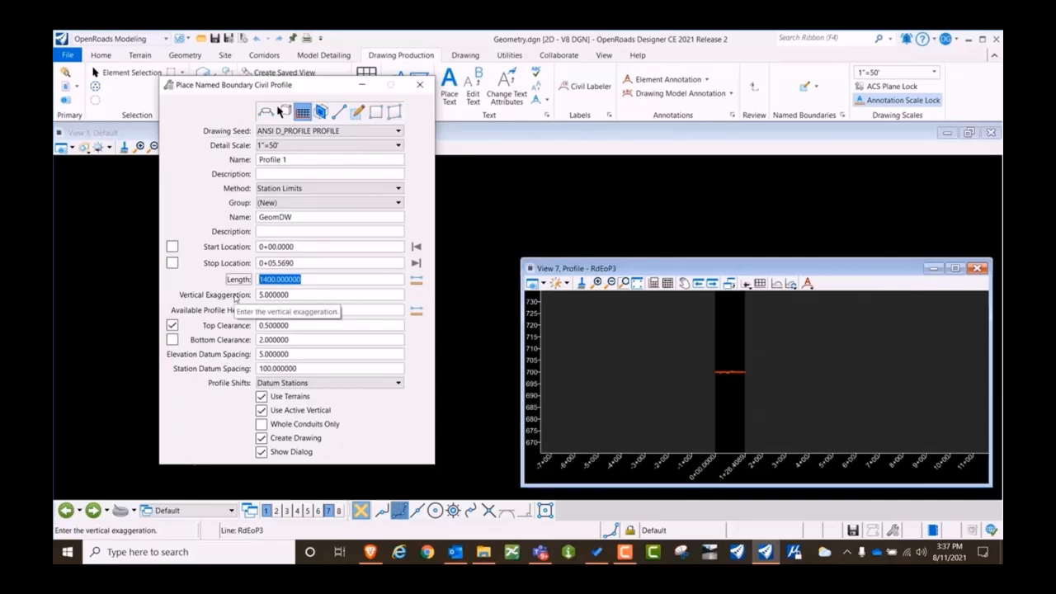
{"action": "type", "text": "150"}
{"action": "key", "text": "Tab"}
{"action": "key", "text": "Tab"}
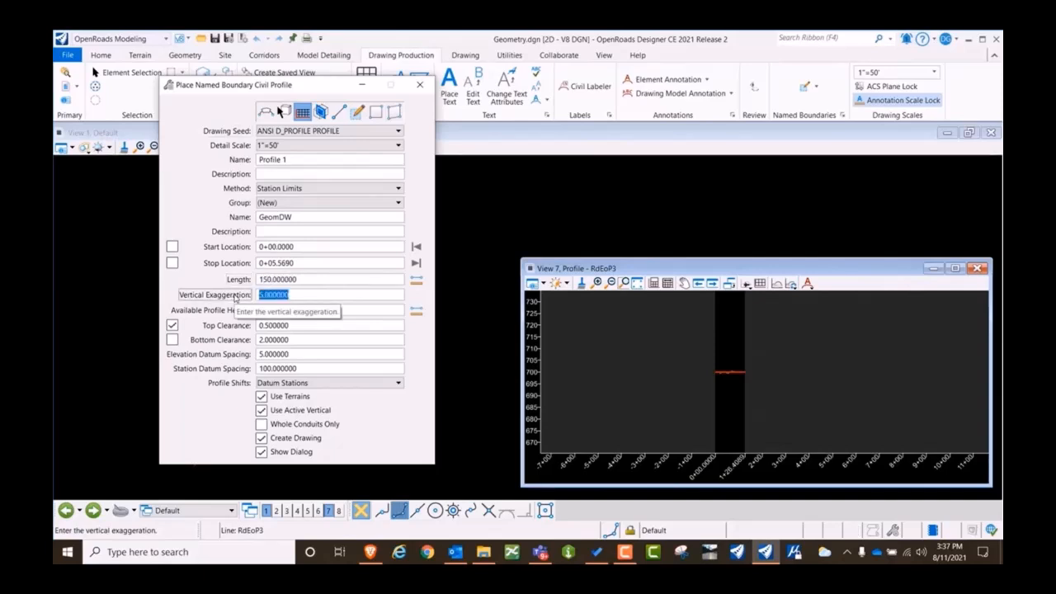
{"action": "type", "text": "20"}
{"action": "key", "text": "Tab"}
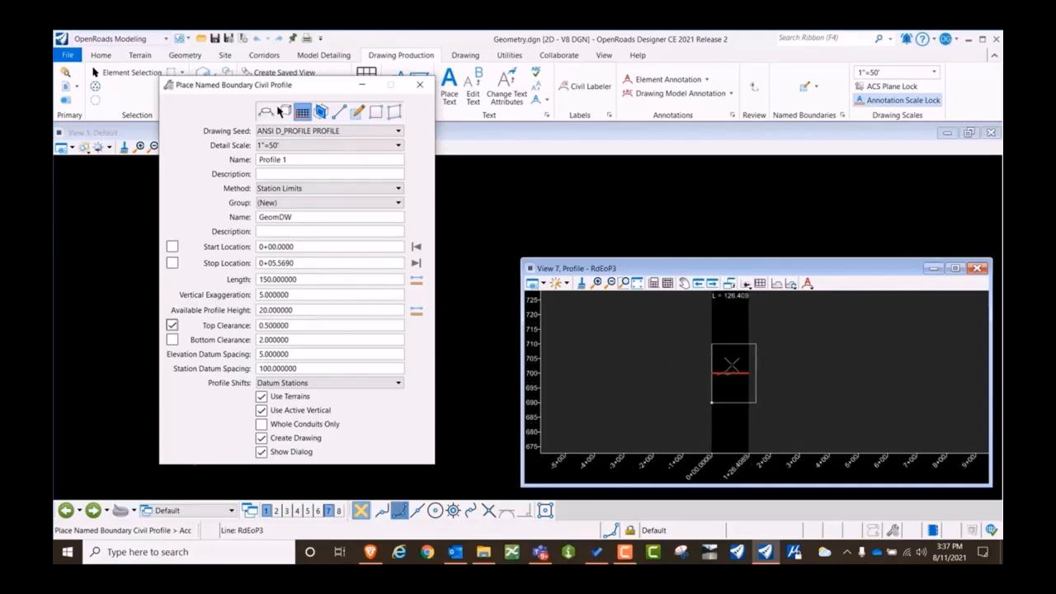
{"action": "left_click", "coordinate": [621, 382]}
- Create the upper driveway's profile drawing on the existing GeomDW - Profile 1 sheet with a new drawing boundary
{"action": "left_click", "coordinate": [373, 355]}
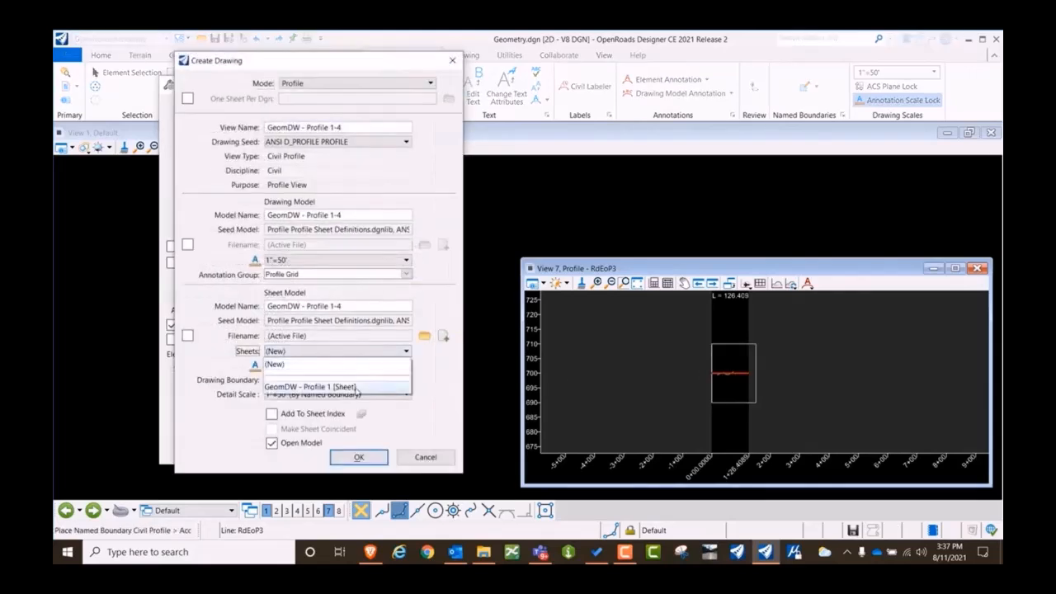
{"action": "left_click", "coordinate": [354, 387]}
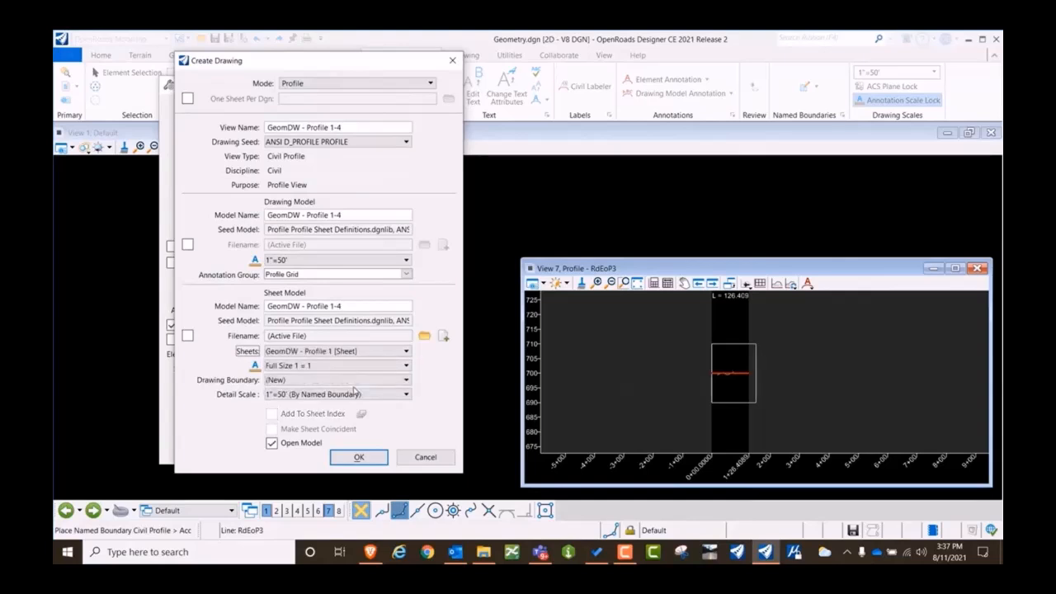
{"action": "left_click", "coordinate": [351, 380]}
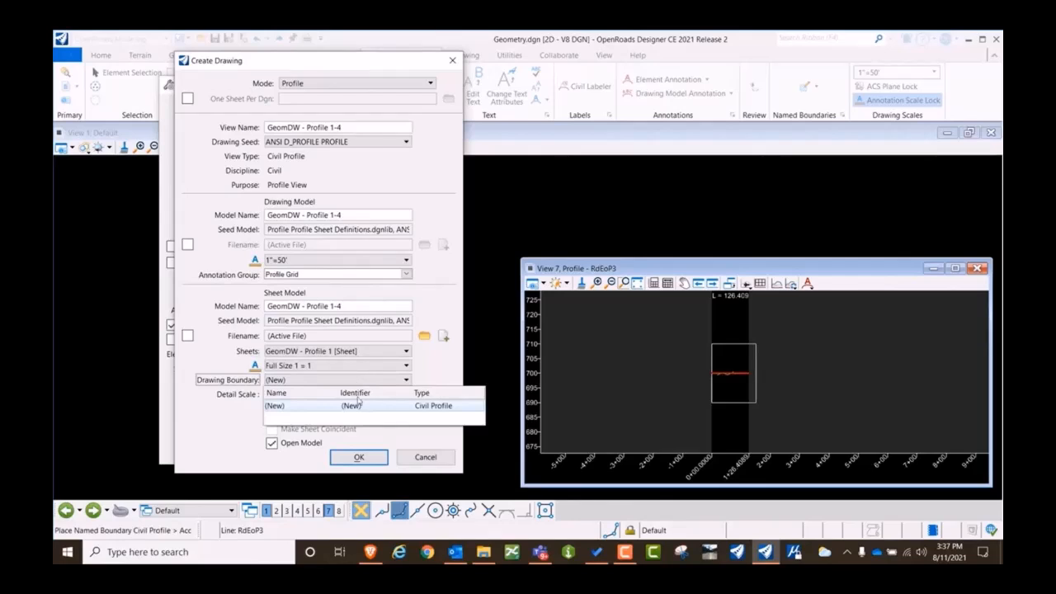
{"action": "left_click", "coordinate": [448, 374]}
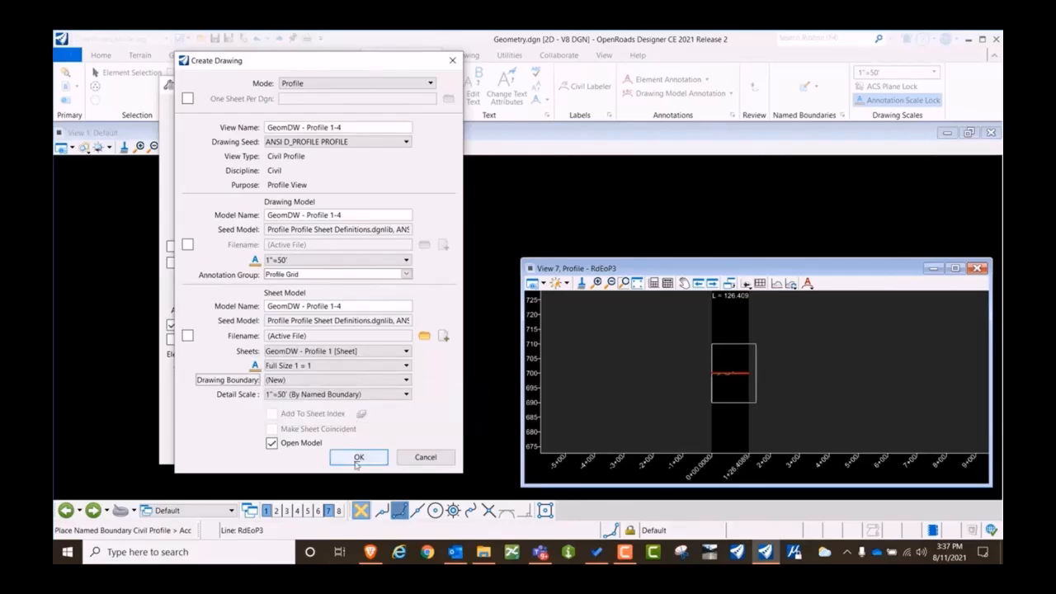
{"action": "left_click", "coordinate": [358, 458]}
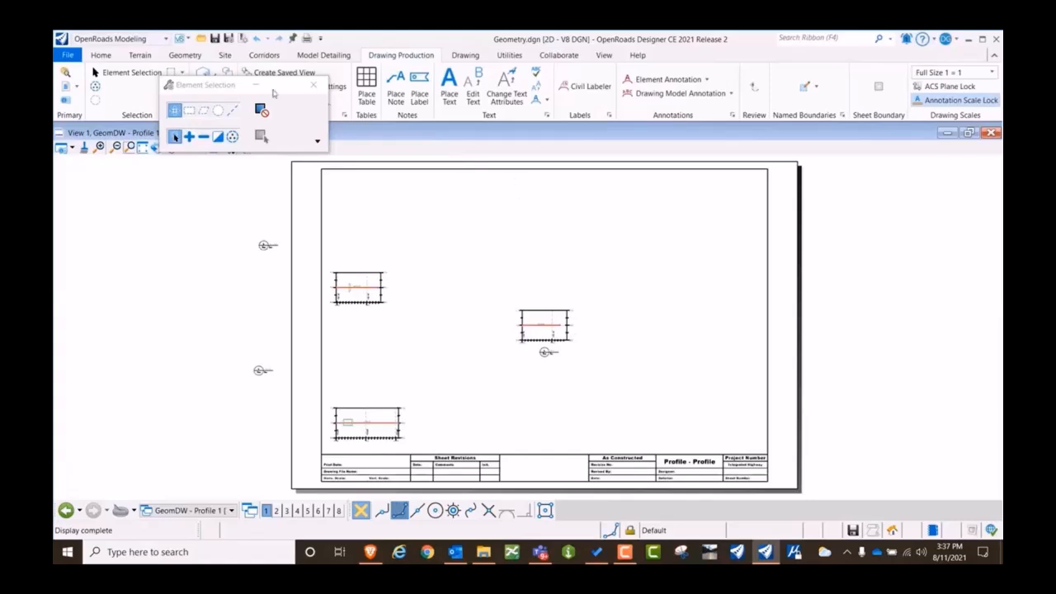
- Move the slot 1 profile reference, together with its boundary, to the upper left area inside the sheet border
{"action": "left_click", "coordinate": [313, 86]}
{"action": "left_click", "coordinate": [169, 147]}
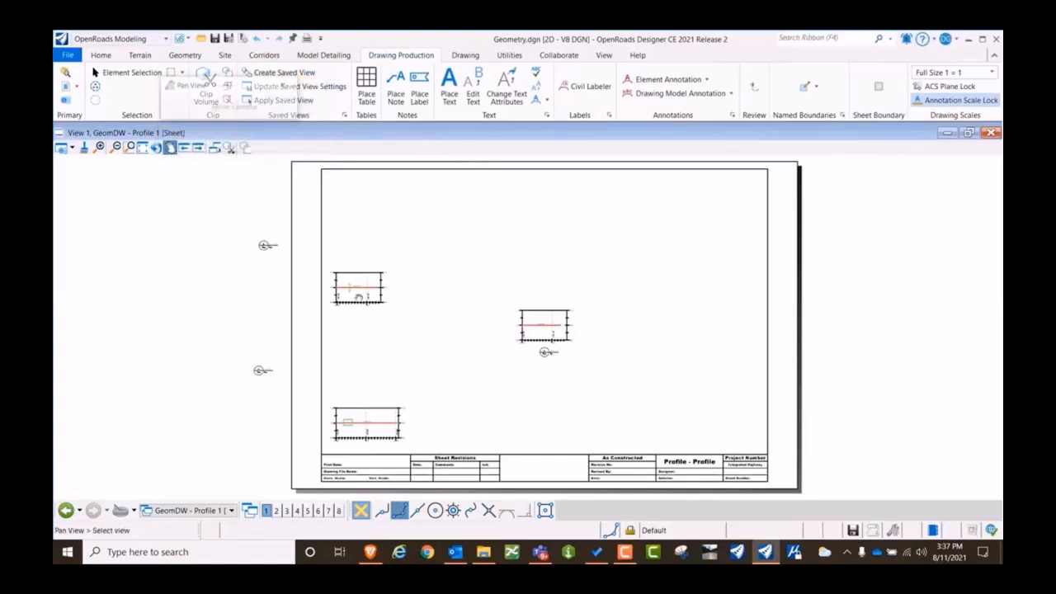
{"action": "left_click_drag", "start_coordinate": [459, 354], "coordinate": [585, 349]}
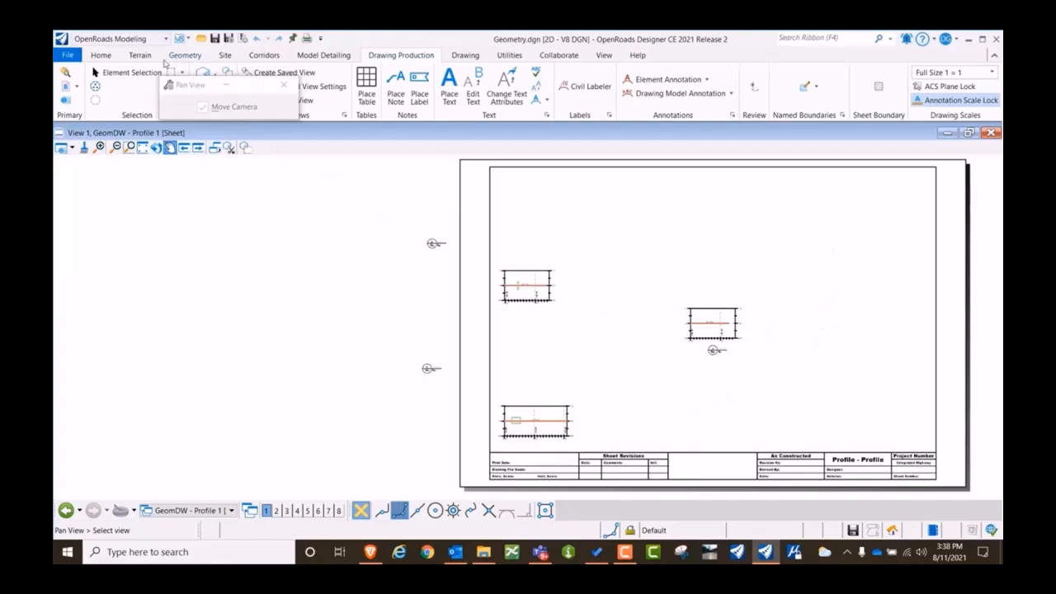
{"action": "left_click", "coordinate": [100, 54]}
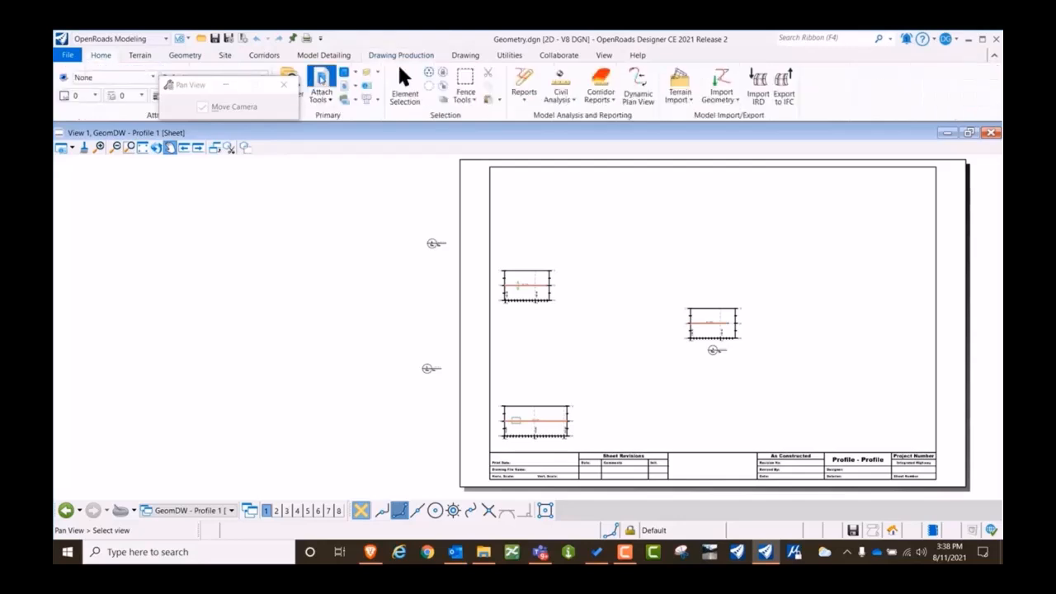
{"action": "left_click", "coordinate": [321, 79]}
{"action": "left_click_drag", "start_coordinate": [334, 147], "coordinate": [314, 164]}
{"action": "left_click", "coordinate": [124, 188]}
{"action": "left_click", "coordinate": [532, 260]}
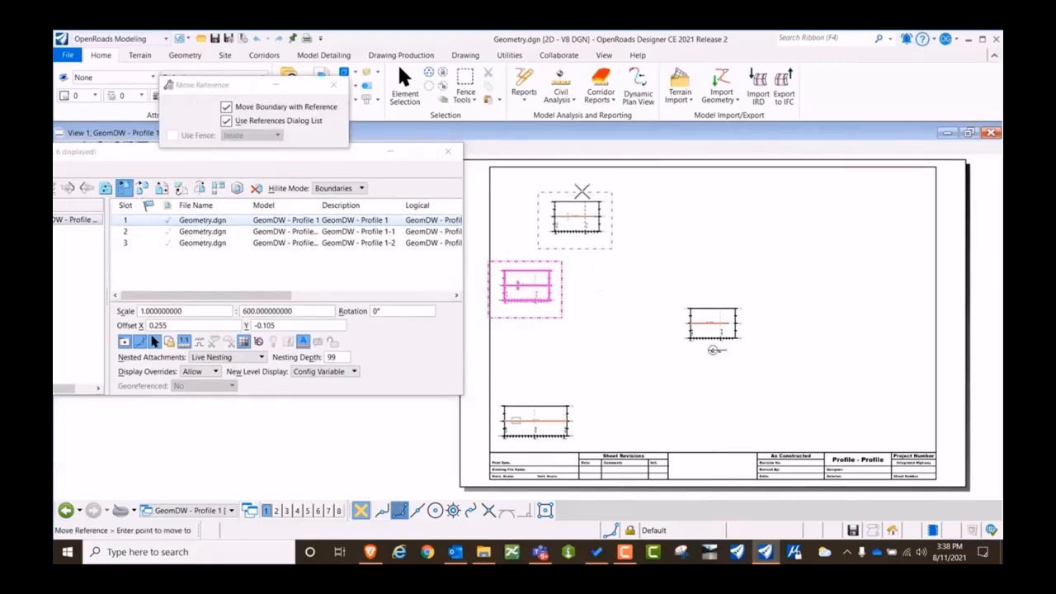
{"action": "left_click", "coordinate": [576, 197]}
{"action": "right_click", "coordinate": [621, 221]}
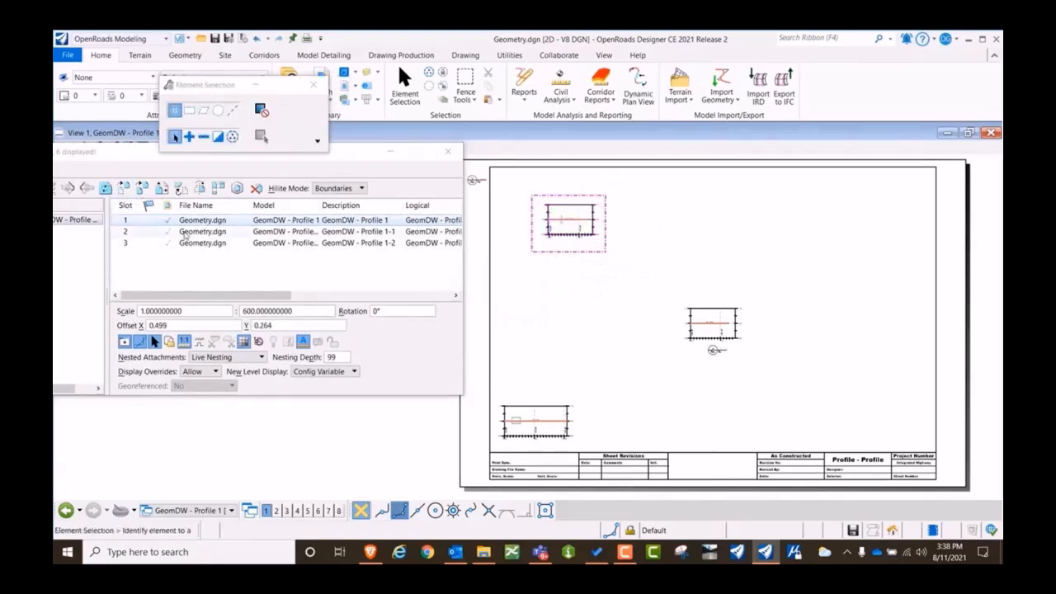
- Move the slot 2 profile reference and its boundary to just below the first profile on the sheet
{"action": "left_click", "coordinate": [187, 233]}
{"action": "left_click", "coordinate": [123, 188]}
{"action": "left_click", "coordinate": [579, 377]}
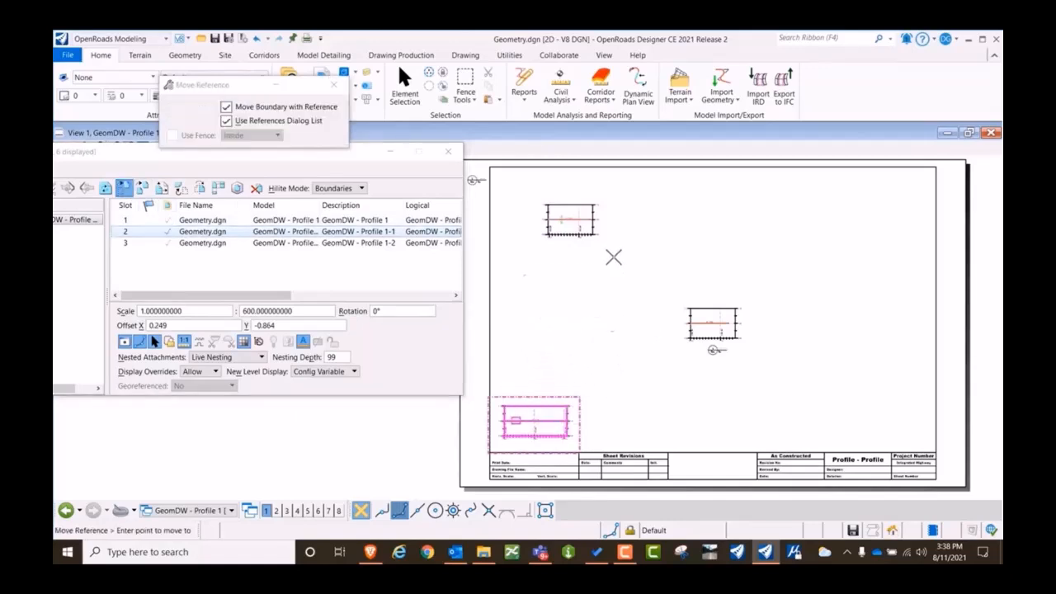
{"action": "left_click", "coordinate": [656, 250]}
- Move the slot 3 profile reference and its boundary below the second profile, stacking all three in one column
{"action": "left_click", "coordinate": [240, 245]}
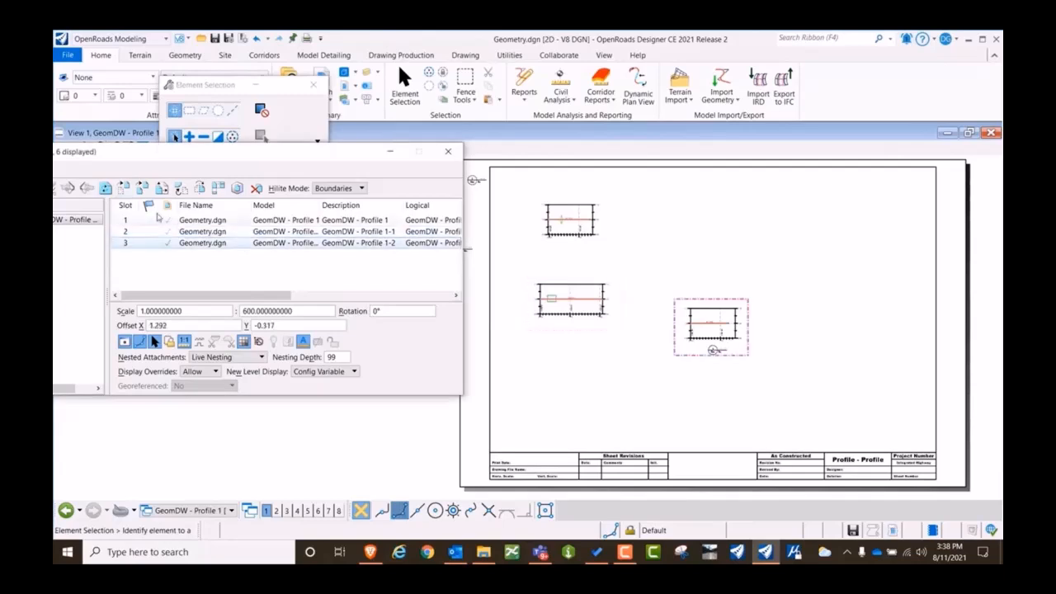
{"action": "left_click", "coordinate": [123, 189]}
{"action": "left_click", "coordinate": [733, 340]}
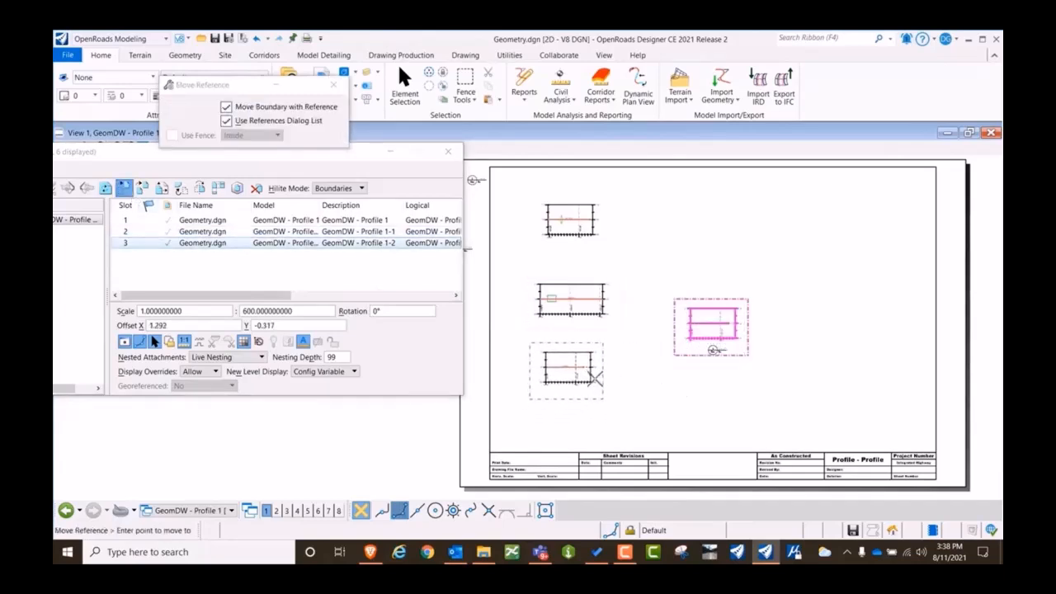
{"action": "left_click", "coordinate": [618, 388]}
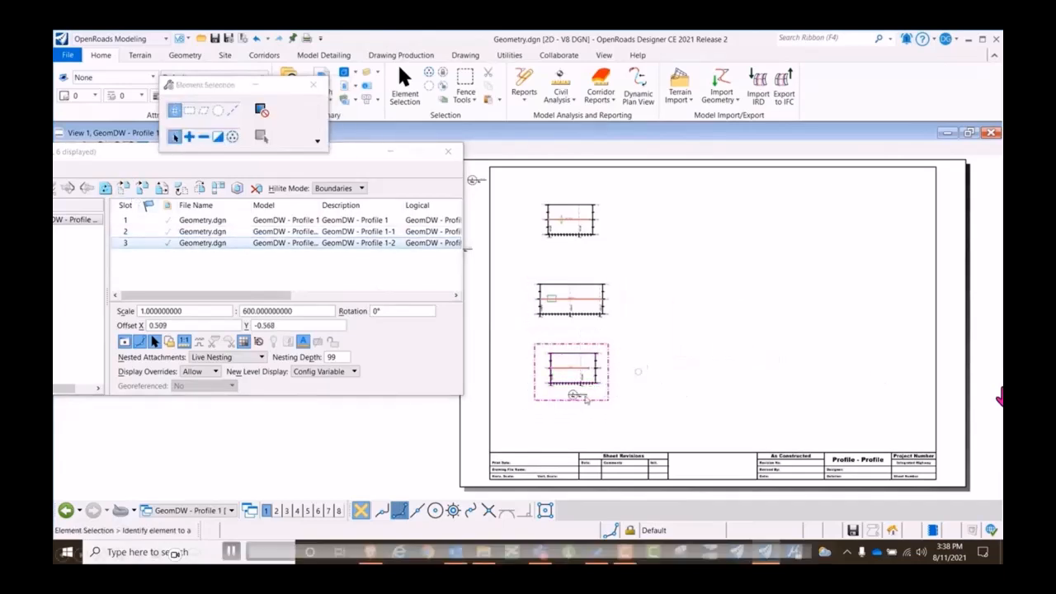
{"action": "scroll", "coordinate": [617, 388], "scroll_direction": "up", "scroll_amount": 4}
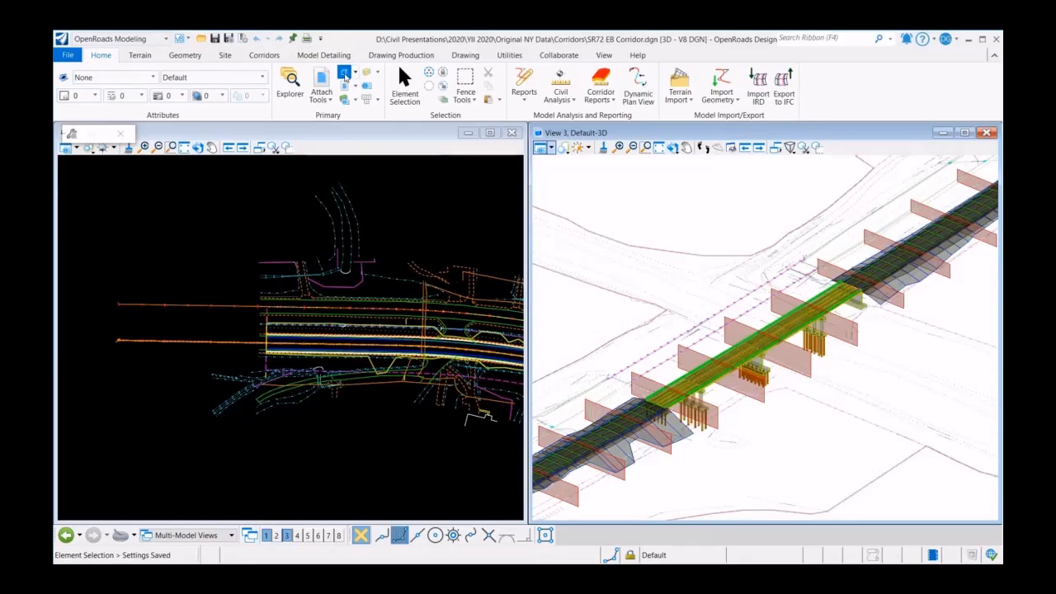
- Examine the cross section drawing and sheet models of SR72 EB Corridor.dgn in the Models dialog and the view group list
{"action": "left_click", "coordinate": [345, 75]}
{"action": "left_click_drag", "start_coordinate": [591, 211], "coordinate": [599, 316]}
{"action": "left_click_drag", "start_coordinate": [249, 198], "coordinate": [335, 200]}
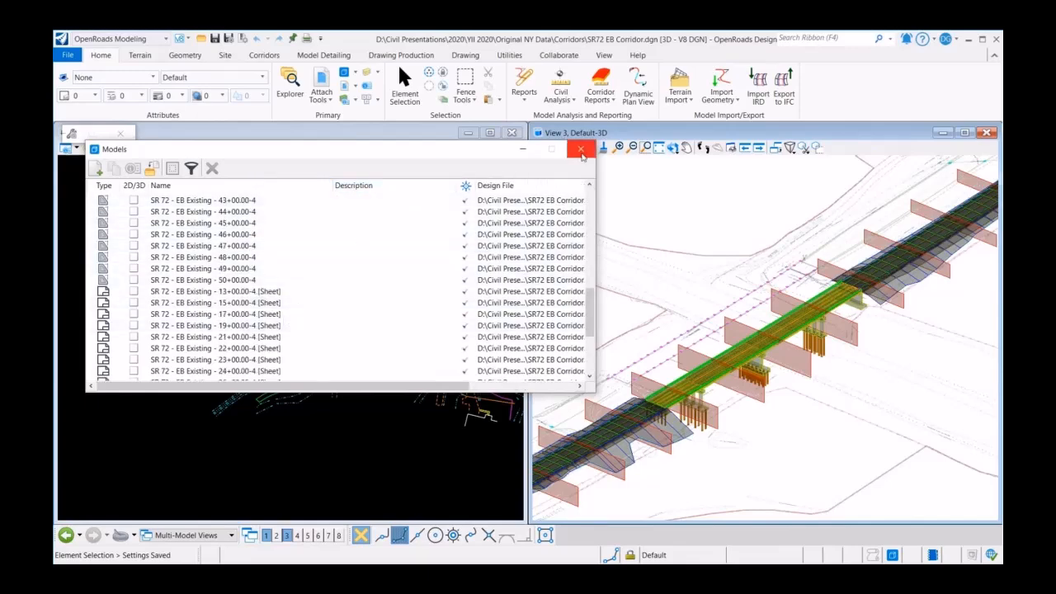
{"action": "left_click", "coordinate": [580, 149]}
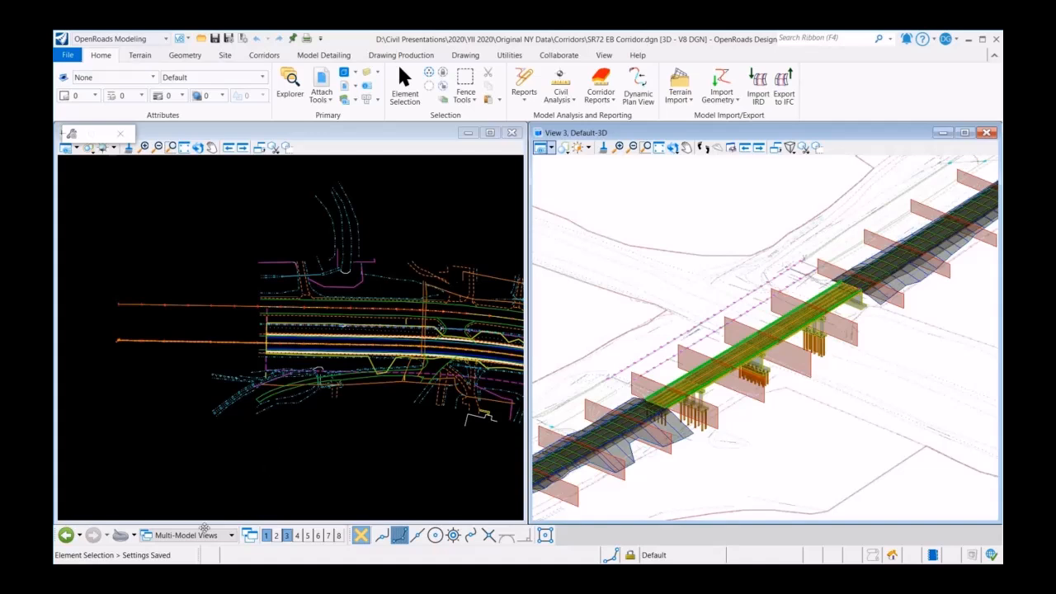
{"action": "left_click", "coordinate": [208, 535]}
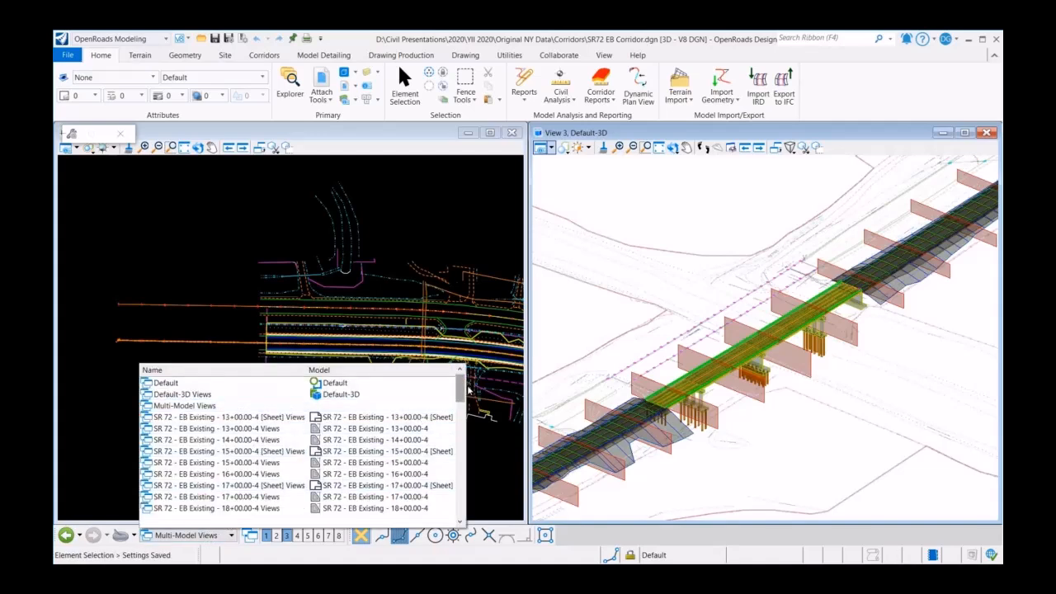
{"action": "mouse_move", "coordinate": [469, 389]}
{"action": "left_mouse_down"}
{"action": "mouse_move", "coordinate": [473, 456]}
{"action": "mouse_move", "coordinate": [469, 381]}
{"action": "left_mouse_up"}
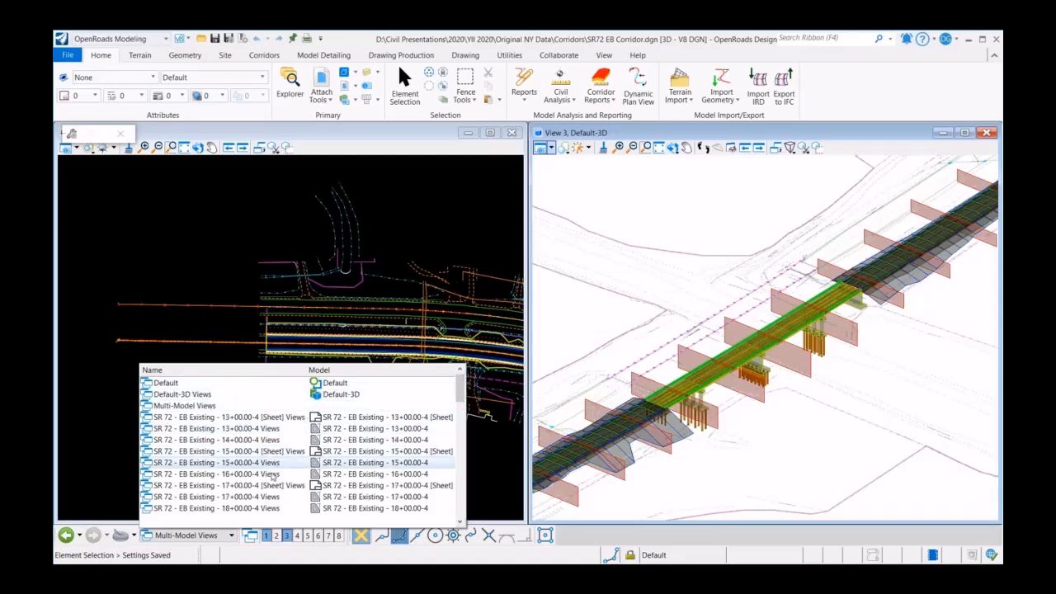
{"action": "left_click", "coordinate": [186, 258]}
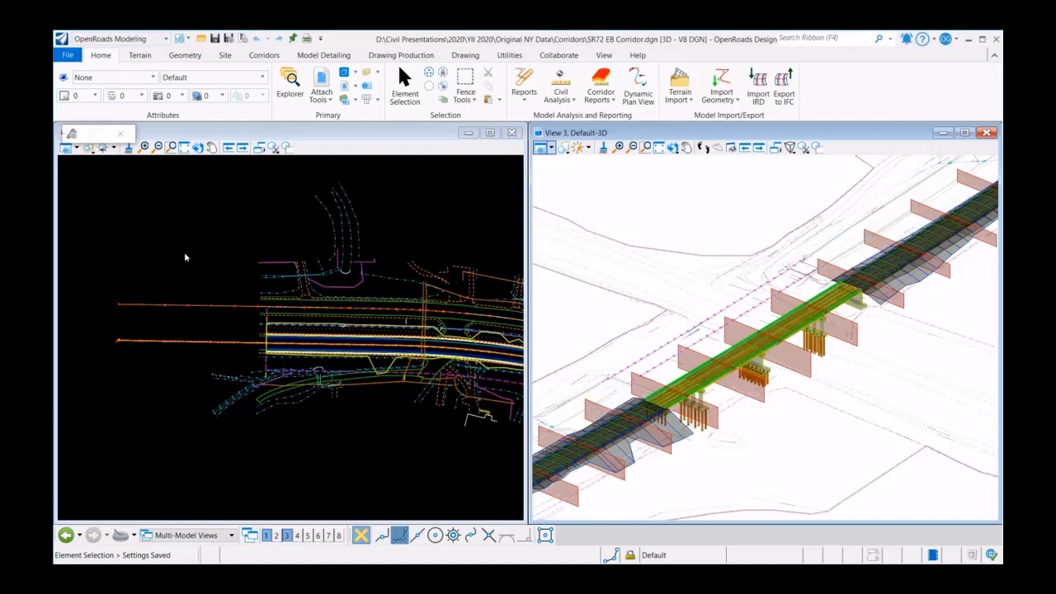
- Open the Cross Section Navigator for the lower of the two orange alignments, displaying its cross sections in View 3
{"action": "left_click", "coordinate": [401, 55]}
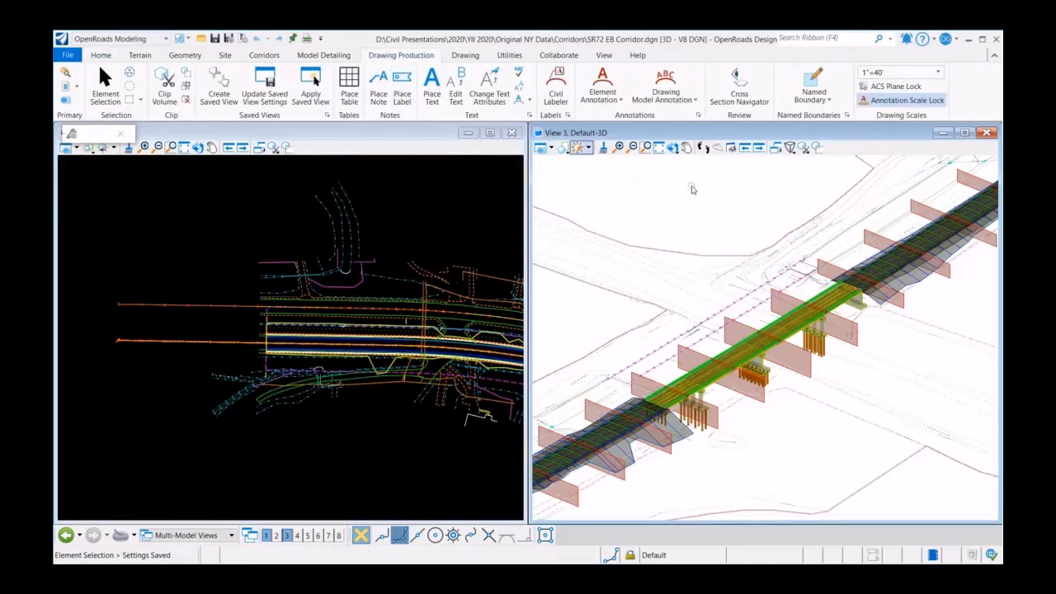
{"action": "left_click", "coordinate": [741, 100]}
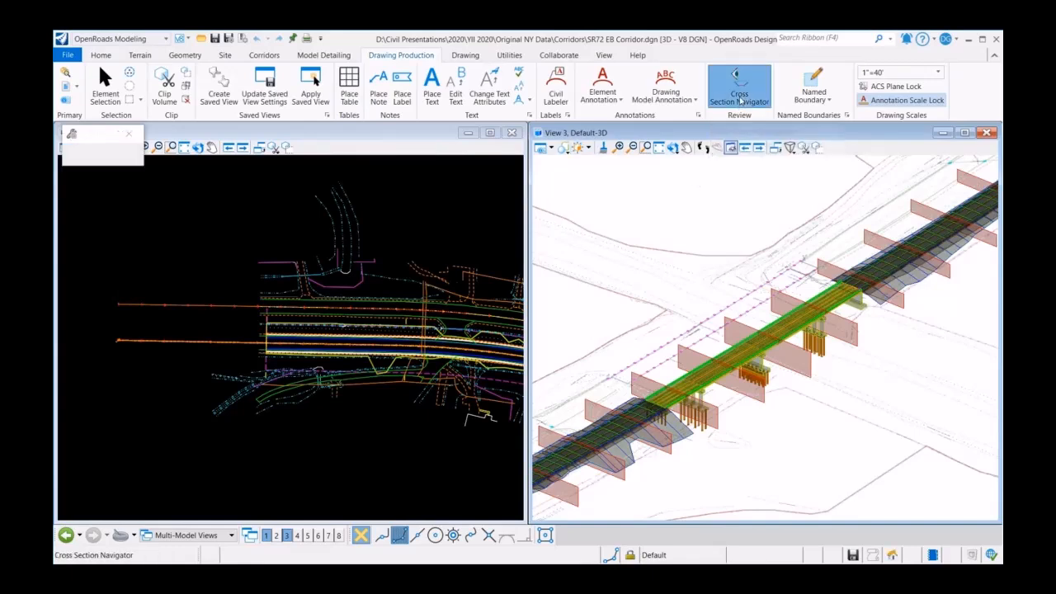
{"action": "left_click", "coordinate": [195, 343]}
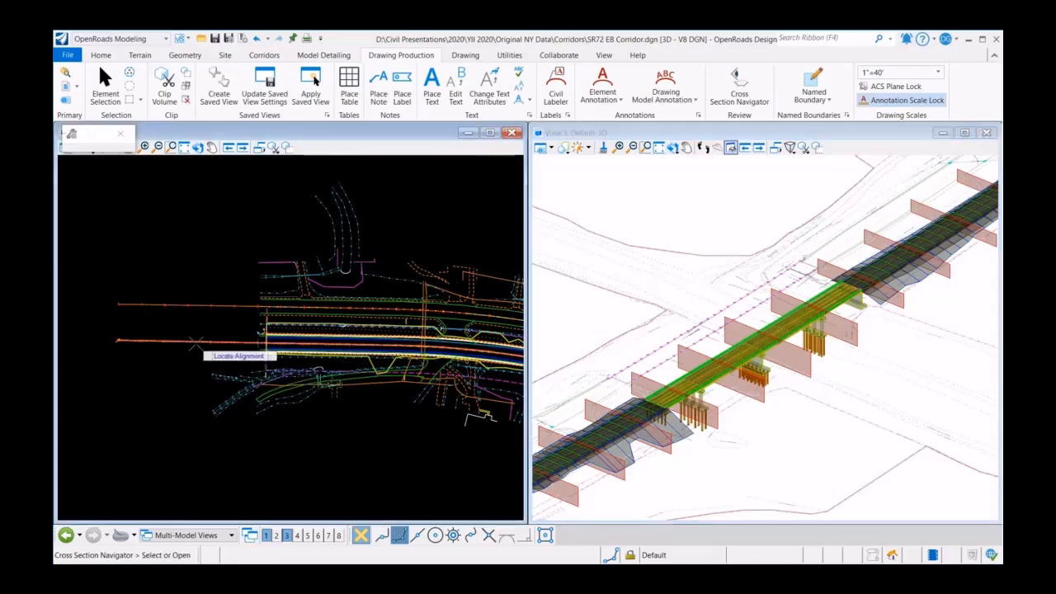
{"action": "left_click", "coordinate": [663, 206]}
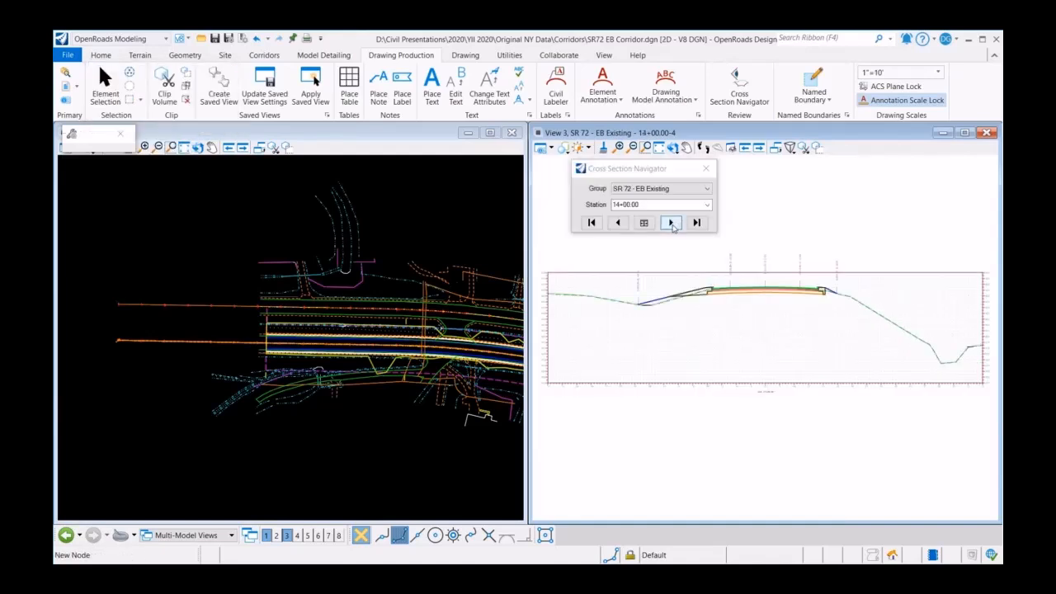
- Browse the SR 72 - EB Existing cross sections station by station, from 14+00.00 forward to 19+00.00
{"action": "left_click", "coordinate": [671, 223]}
{"action": "left_click", "coordinate": [672, 222]}
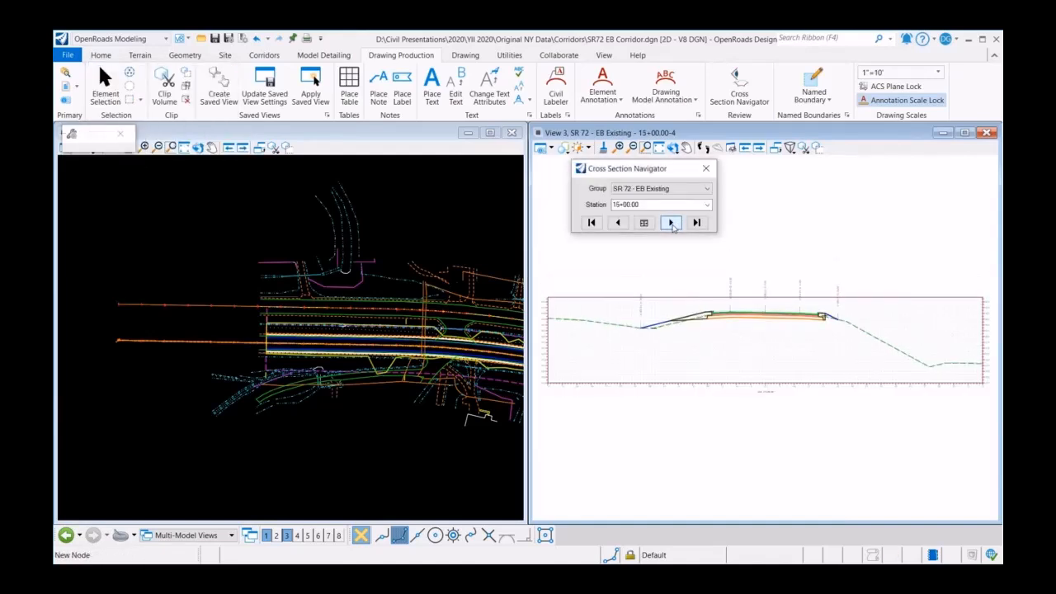
{"action": "left_click", "coordinate": [672, 223]}
{"action": "left_click", "coordinate": [672, 222]}
{"action": "left_click", "coordinate": [672, 222]}
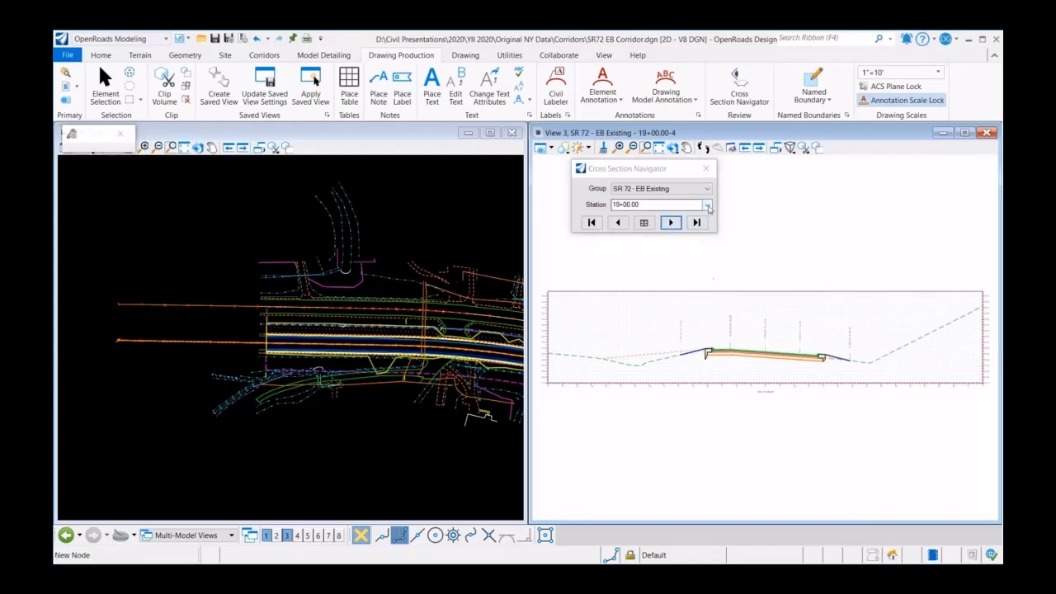
- Jump to the SR 72 - EB Existing cross section at station 30+00.00 and browse forward station by station to 36+00.00
{"action": "left_click", "coordinate": [707, 204]}
{"action": "mouse_move", "coordinate": [709, 263]}
{"action": "left_mouse_down"}
{"action": "mouse_move", "coordinate": [707, 244]}
{"action": "mouse_move", "coordinate": [708, 263]}
{"action": "left_mouse_up"}
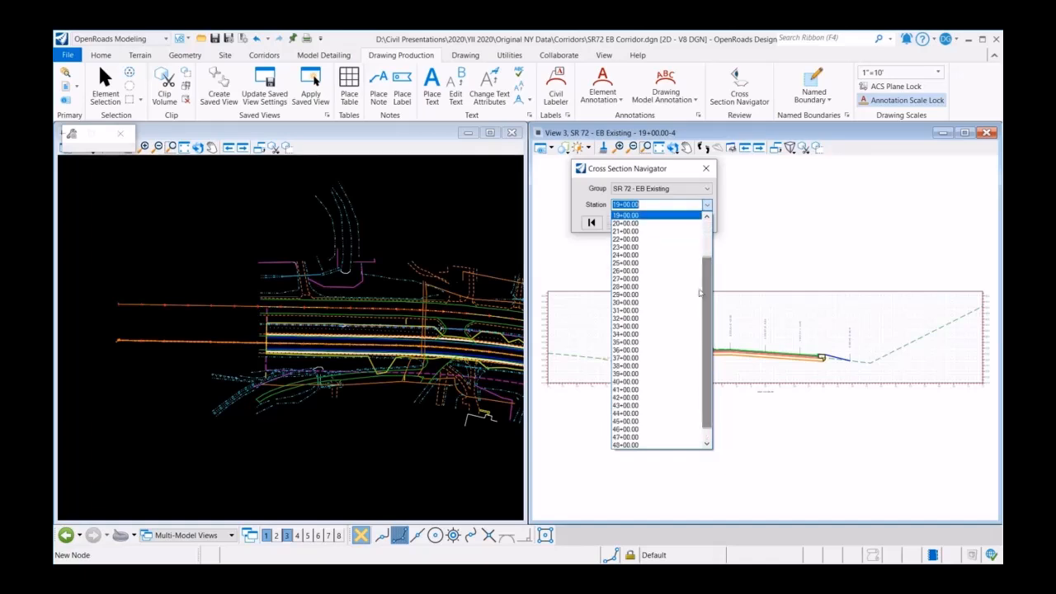
{"action": "left_click", "coordinate": [635, 303]}
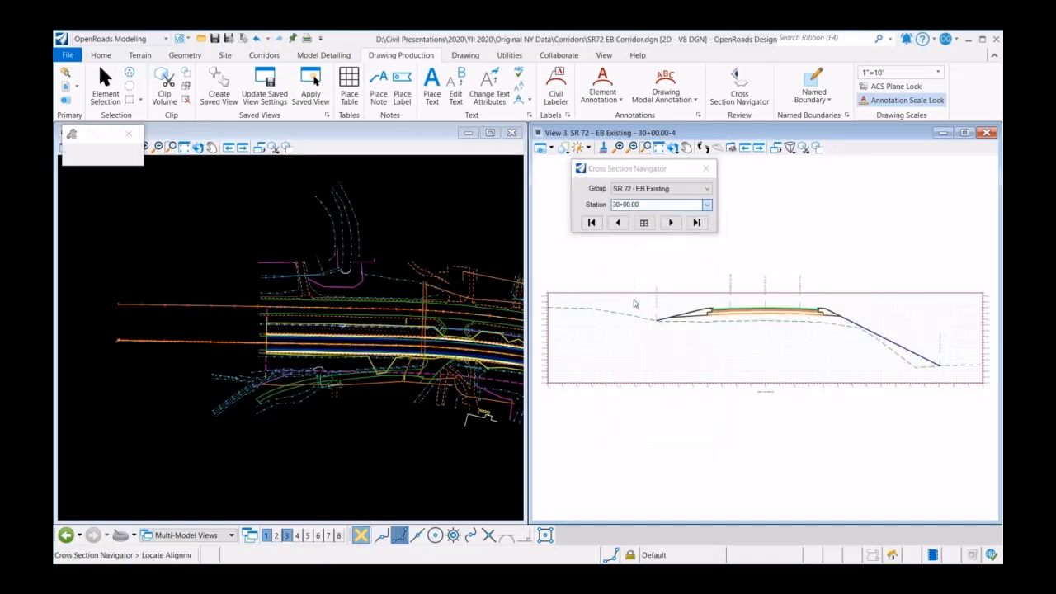
{"action": "left_click", "coordinate": [670, 223]}
{"action": "left_click", "coordinate": [670, 223]}
{"action": "left_click", "coordinate": [671, 223]}
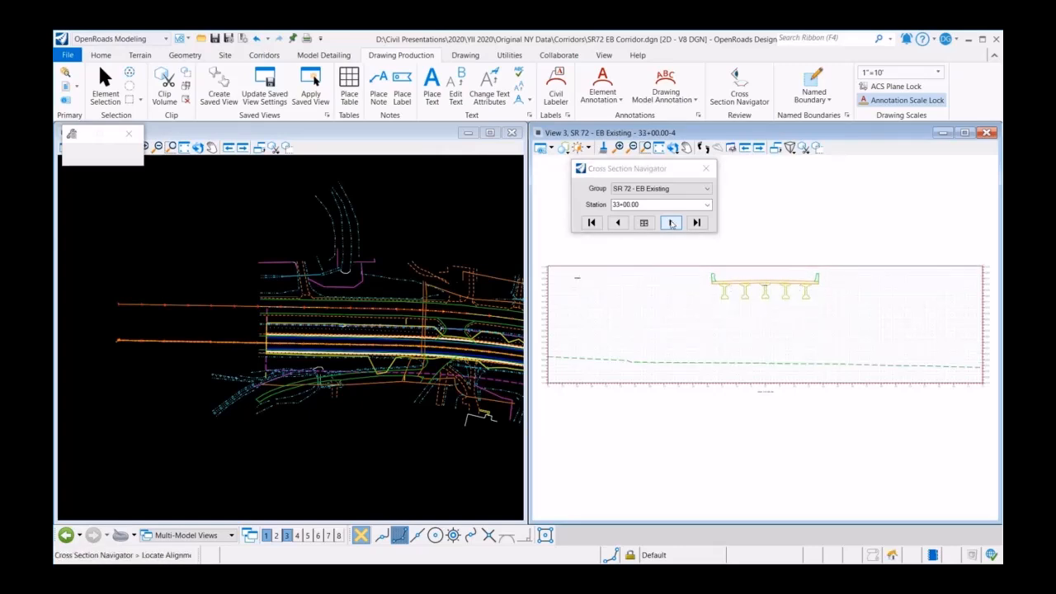
{"action": "left_click", "coordinate": [671, 223]}
{"action": "left_click", "coordinate": [671, 223]}
{"action": "left_click", "coordinate": [671, 223]}
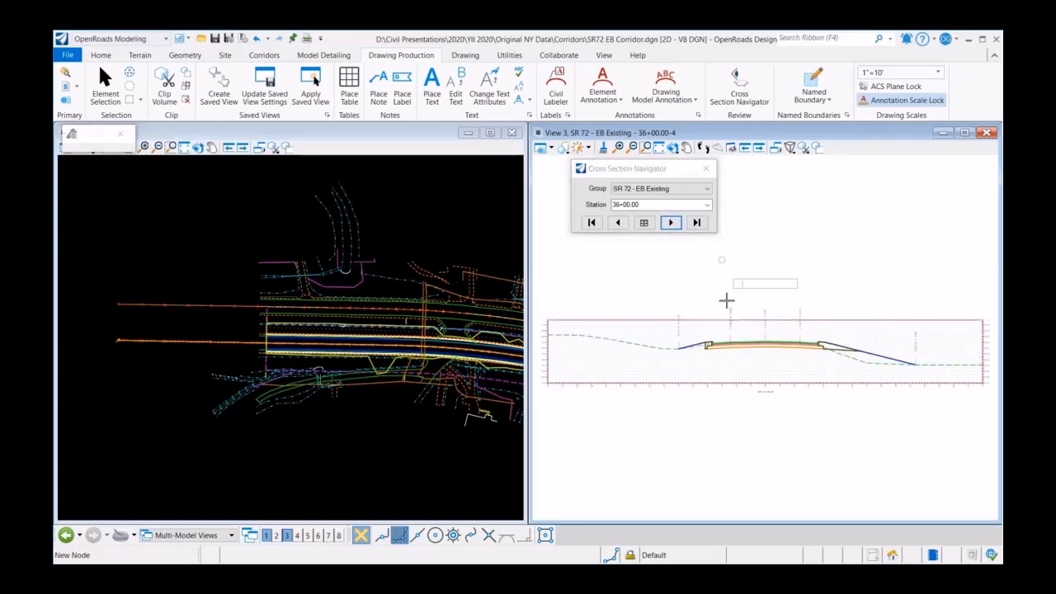
- Inspect the curb area of the sections from 36+00.00 onward up close, ending with the last station, 50+00.00, fitted in the view
{"action": "scroll", "coordinate": [697, 345], "scroll_direction": "up", "scroll_amount": 5}
{"action": "scroll", "coordinate": [697, 345], "scroll_direction": "up", "scroll_amount": 2}
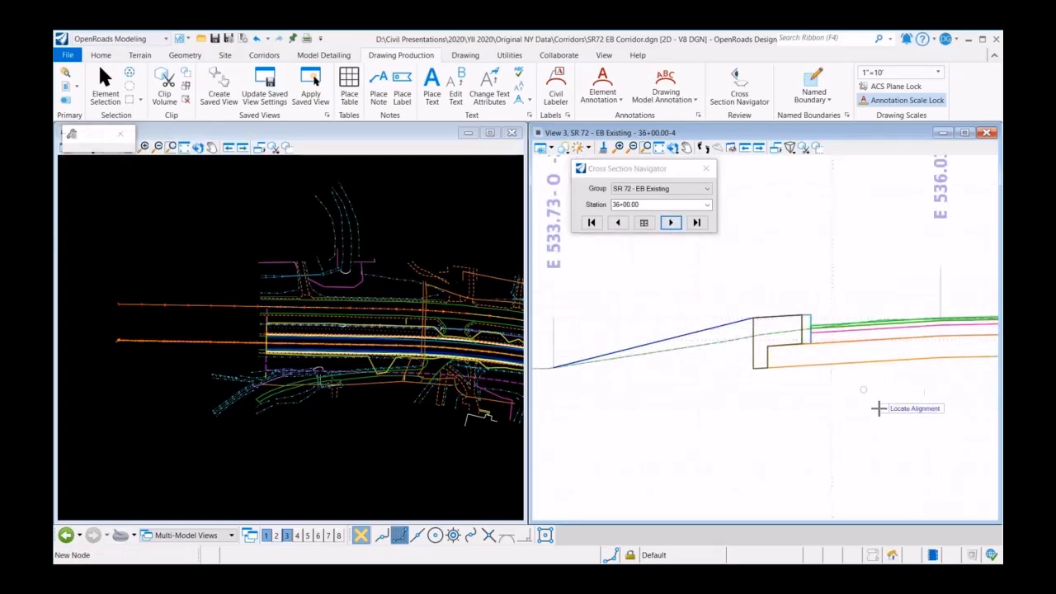
{"action": "left_click", "coordinate": [670, 223]}
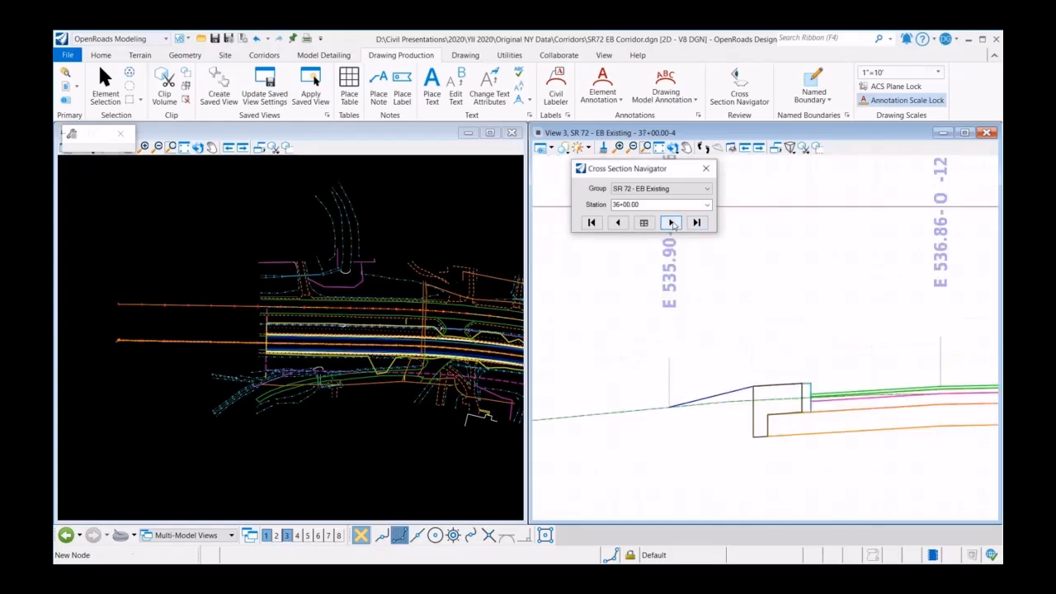
{"action": "left_click", "coordinate": [671, 223]}
{"action": "left_click", "coordinate": [671, 223]}
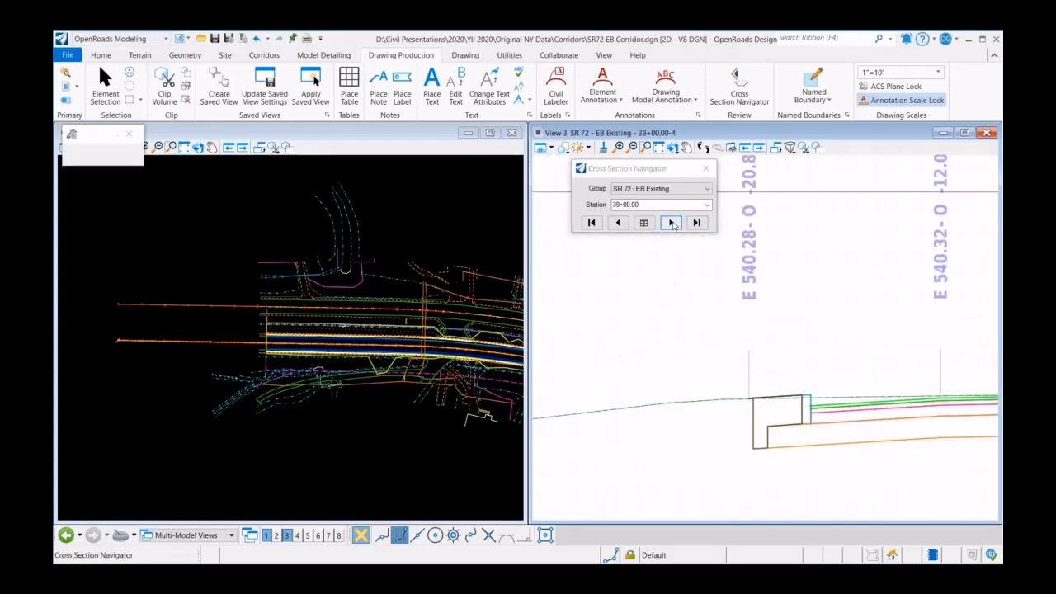
{"action": "left_click", "coordinate": [671, 223]}
{"action": "left_click", "coordinate": [671, 222]}
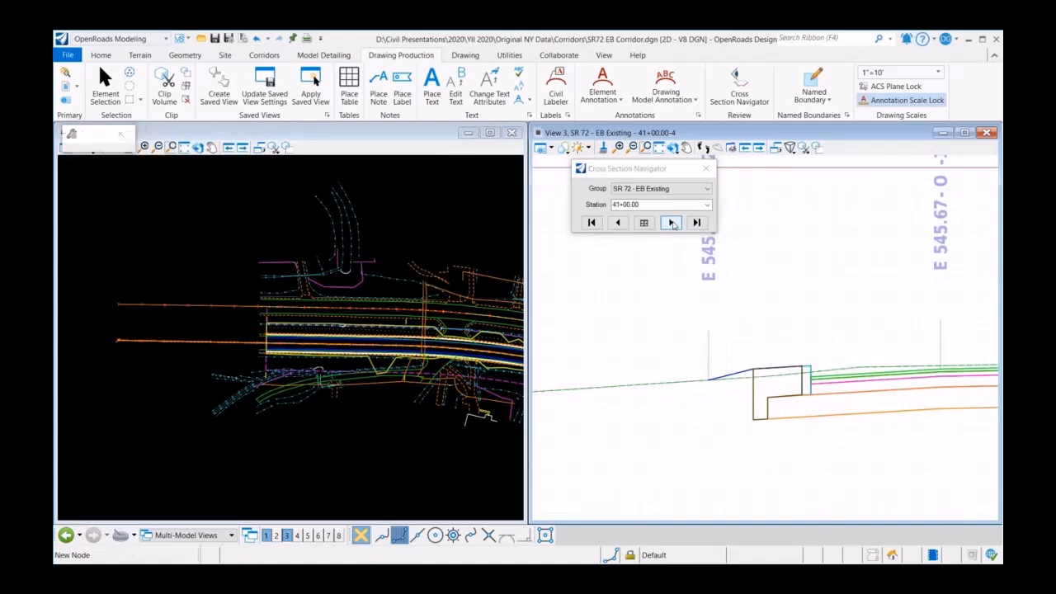
{"action": "left_click", "coordinate": [671, 223]}
{"action": "left_click", "coordinate": [697, 223]}
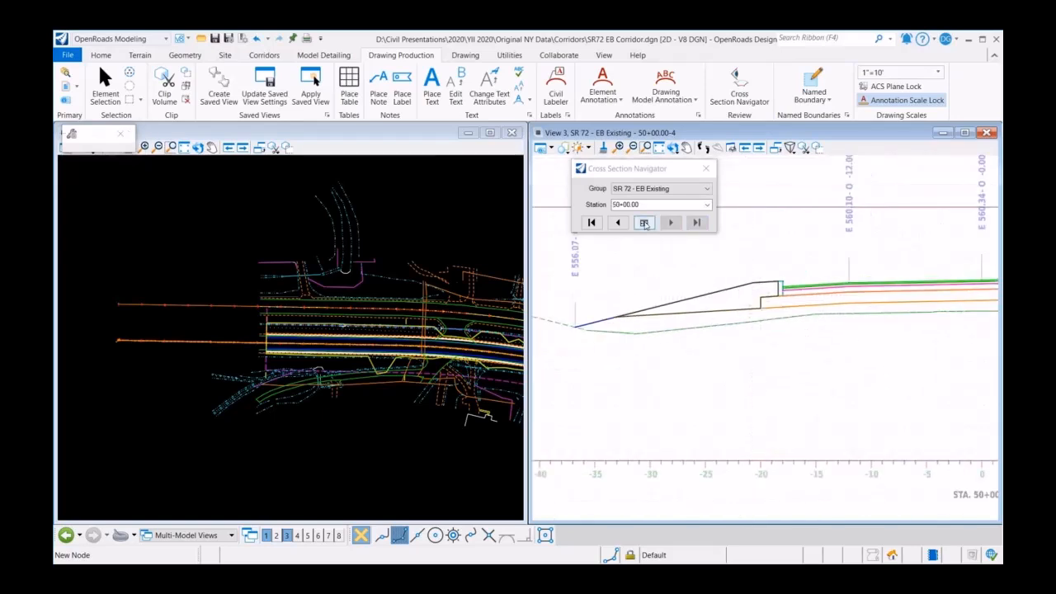
{"action": "left_click", "coordinate": [645, 223]}
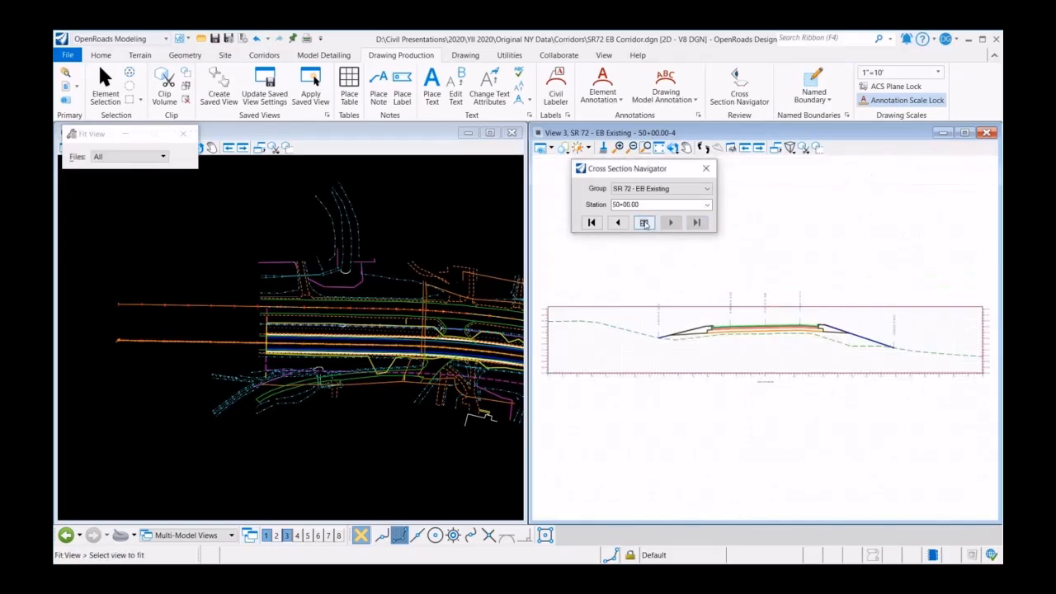
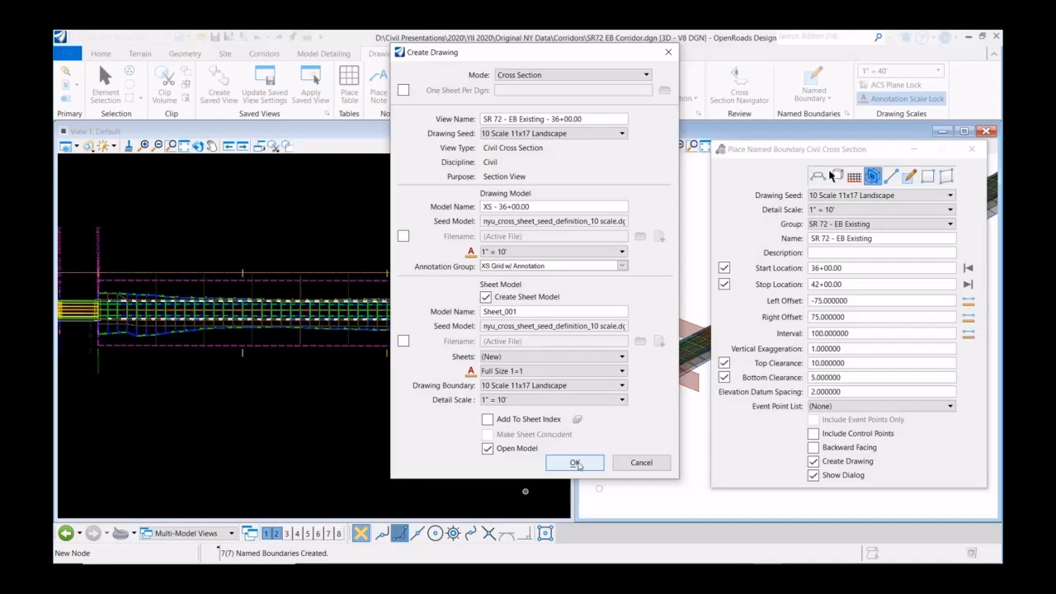
- Create the 1"=10' cross section drawings and sheets starting with XS - 36+00.00 and Sheet_001, and open the XS - 36+00.00 drawing model
{"action": "left_click", "coordinate": [575, 463]}
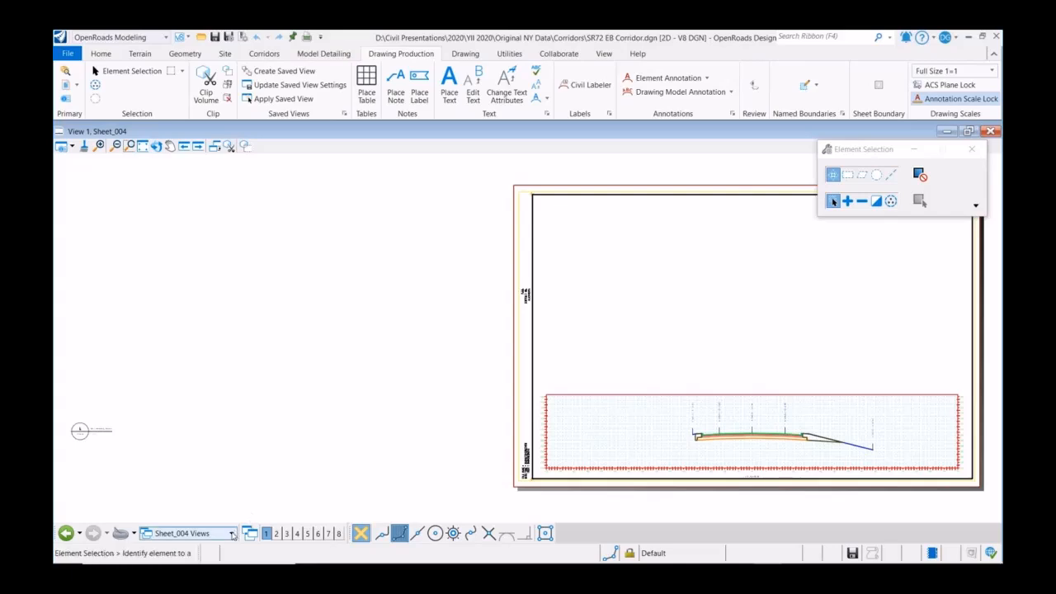
{"action": "left_click", "coordinate": [224, 533]}
{"action": "left_click", "coordinate": [211, 463]}
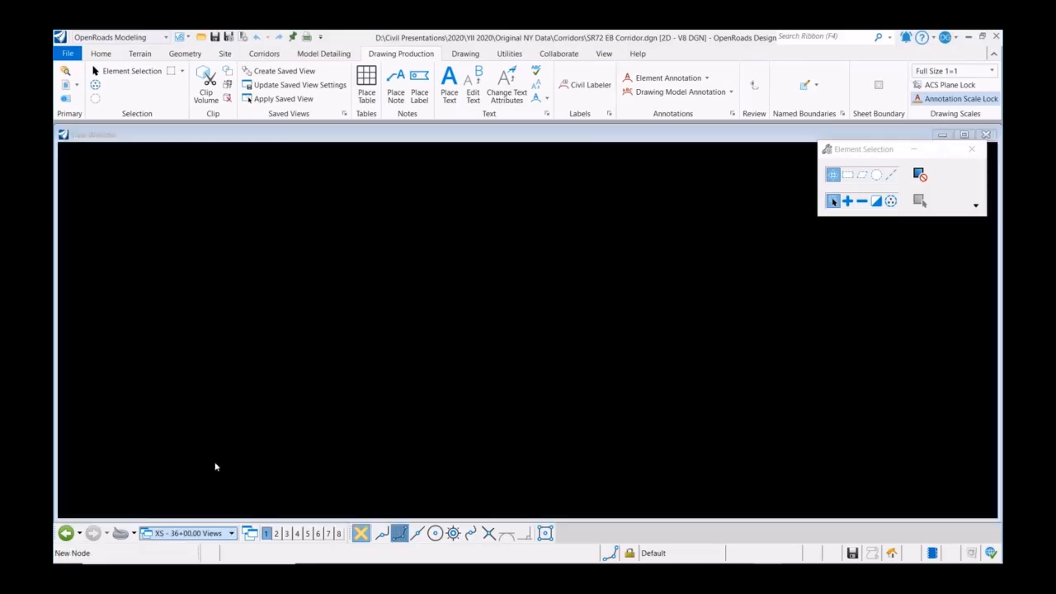
- Place two XS Elev Offset labels below the section, at the curb base's lower outer corner and the bottom pavement layer at offset -12.00
{"action": "scroll", "coordinate": [334, 305], "scroll_direction": "up", "scroll_amount": 5}
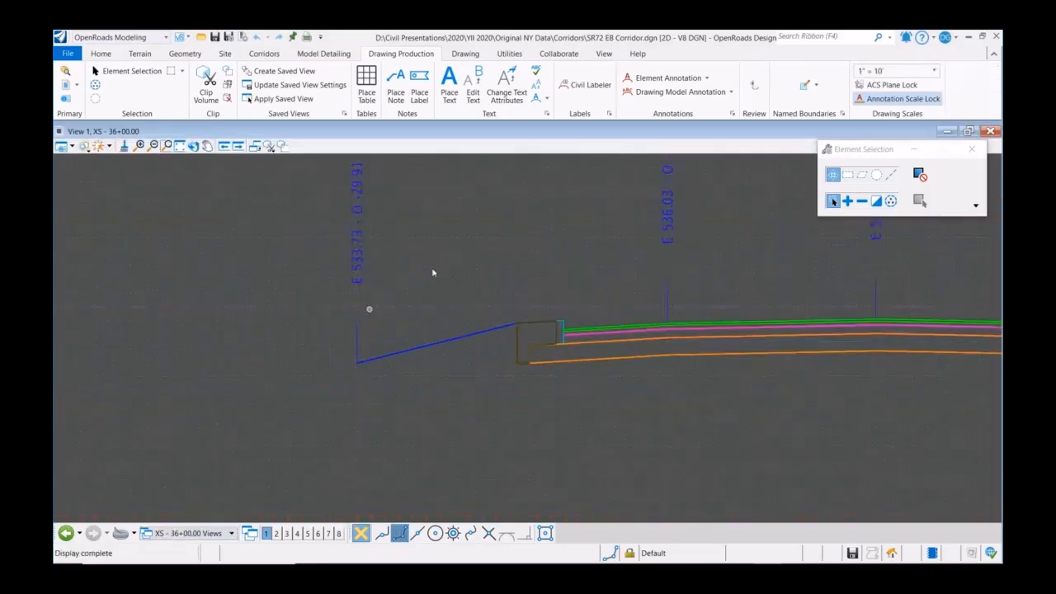
{"action": "left_click", "coordinate": [419, 87]}
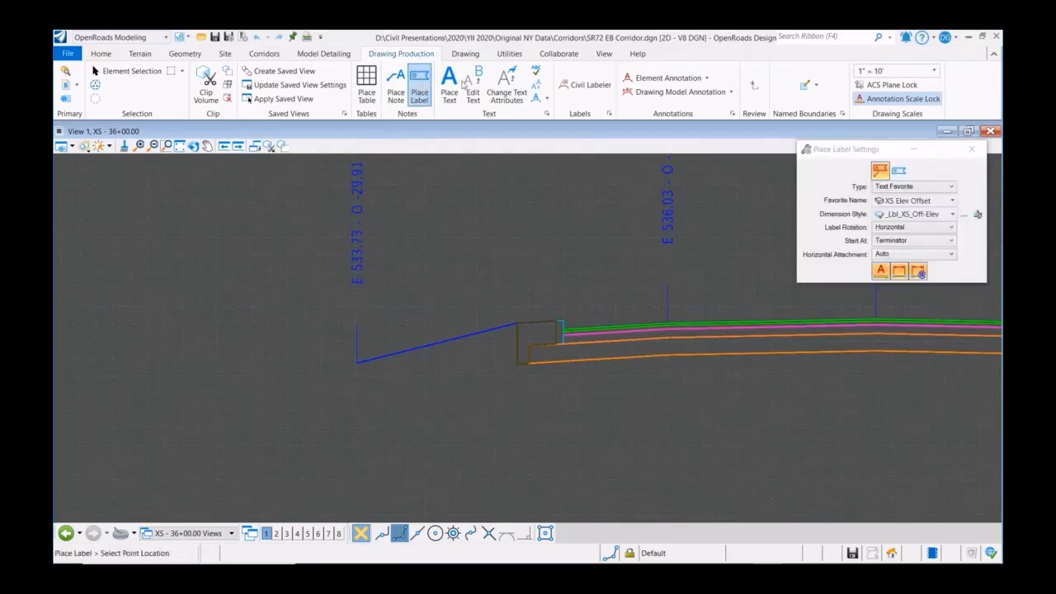
{"action": "left_click", "coordinate": [518, 343]}
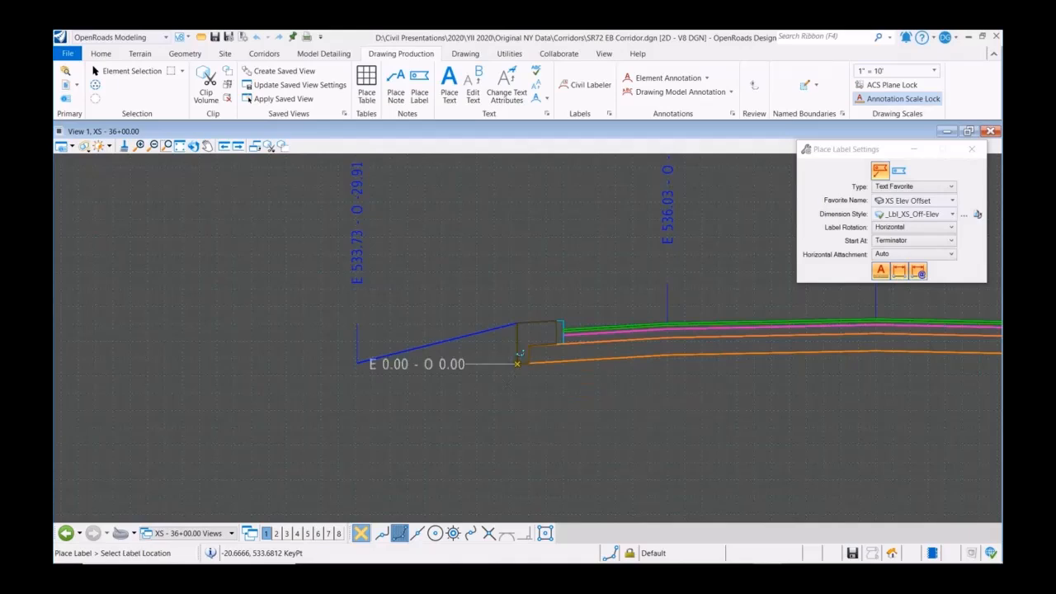
{"action": "left_click", "coordinate": [473, 444]}
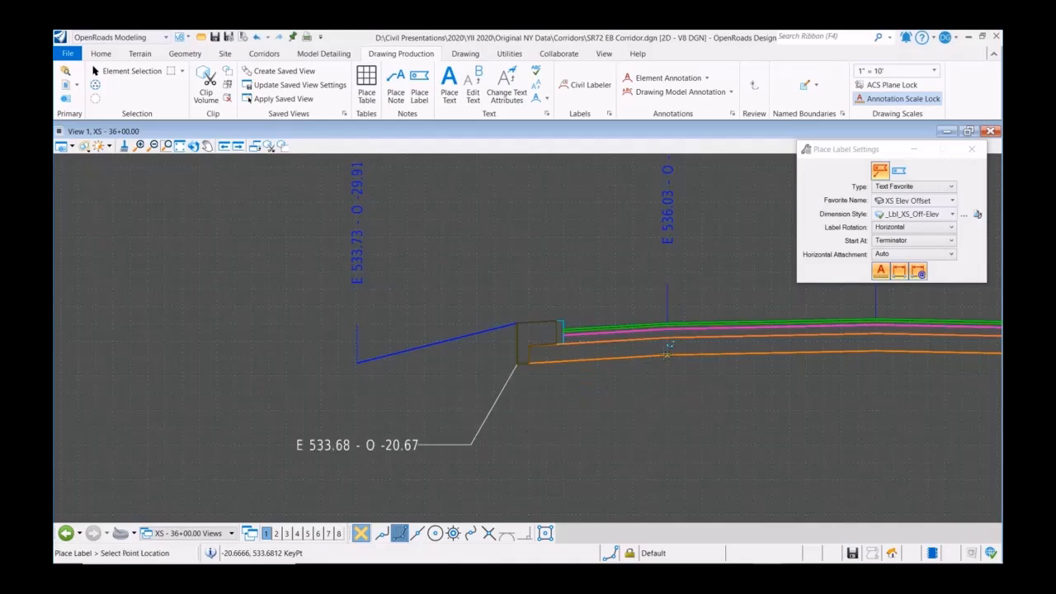
{"action": "left_click", "coordinate": [667, 354]}
{"action": "left_click", "coordinate": [656, 438]}
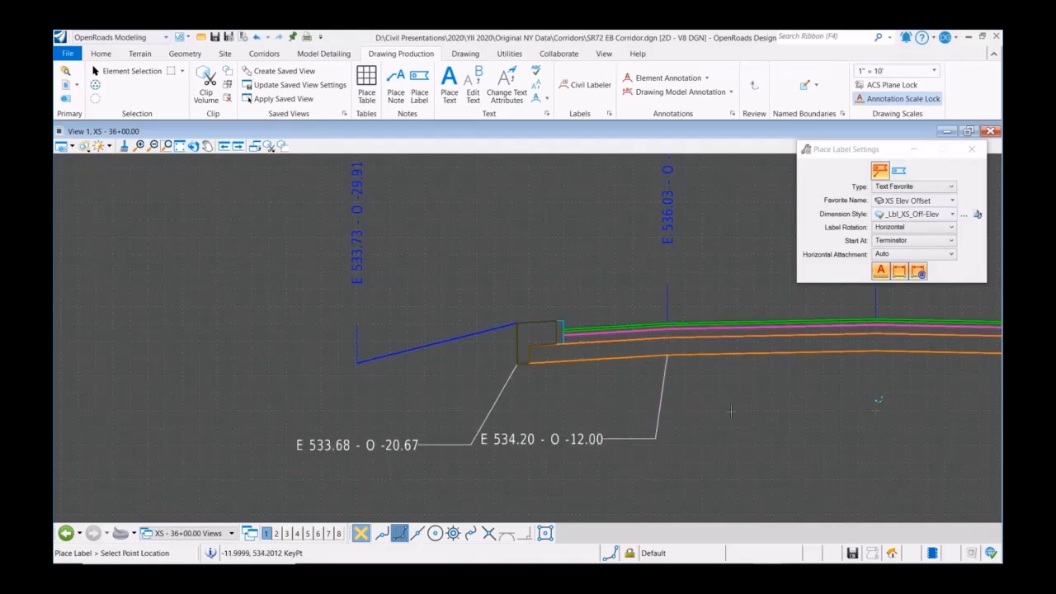
{"action": "key", "text": "Escape"}
- Open Sheet_001 and check how the two elevation-offset labels appear on the 36+00.00 cross section
{"action": "scroll", "coordinate": [487, 394], "scroll_direction": "down", "scroll_amount": 2}
{"action": "left_click", "coordinate": [232, 533]}
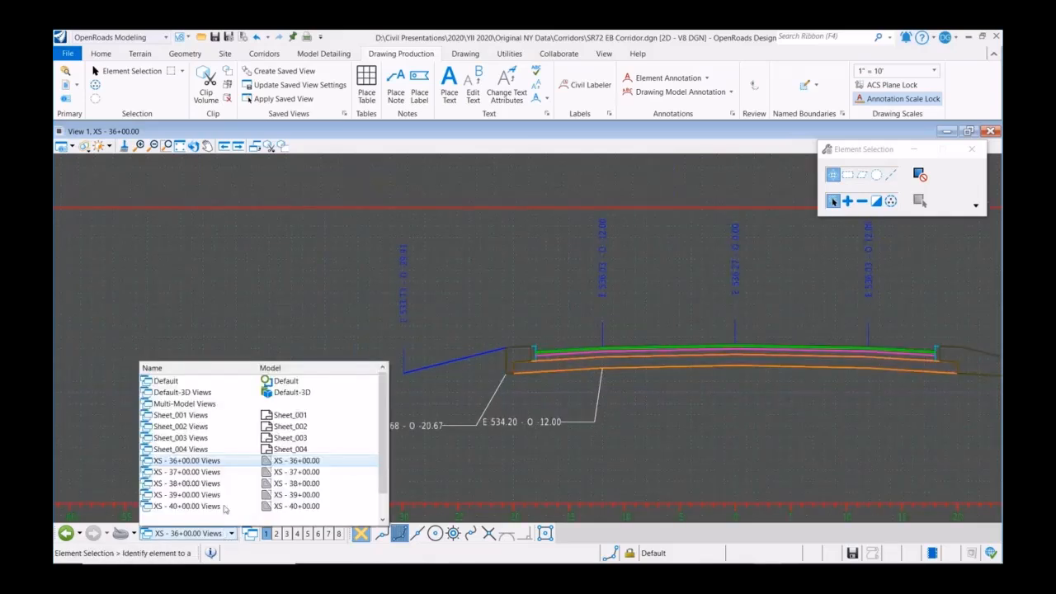
{"action": "left_click", "coordinate": [217, 417]}
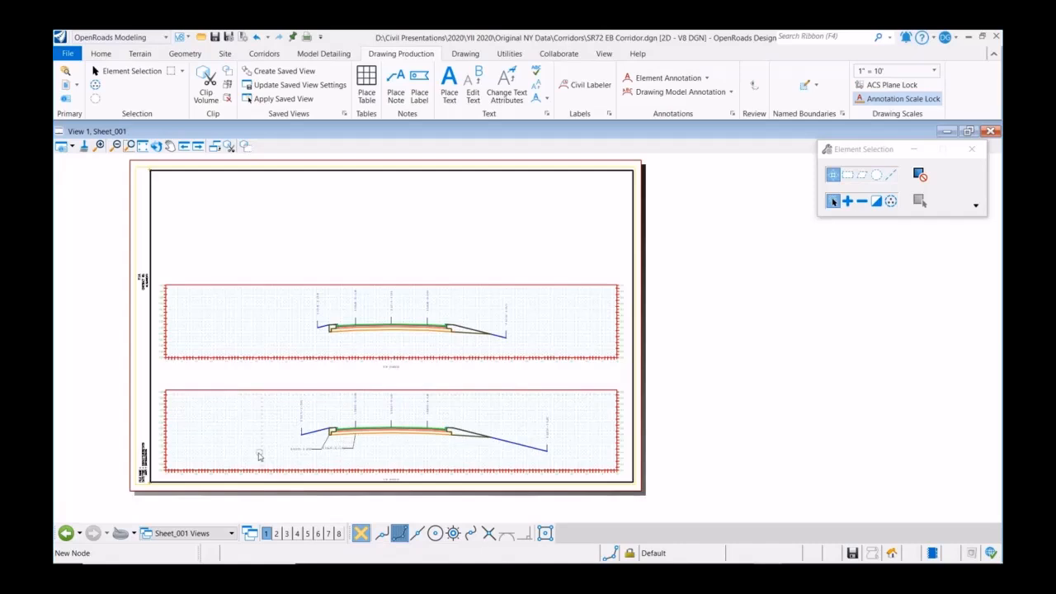
{"action": "scroll", "coordinate": [259, 454], "scroll_direction": "up", "scroll_amount": 2}
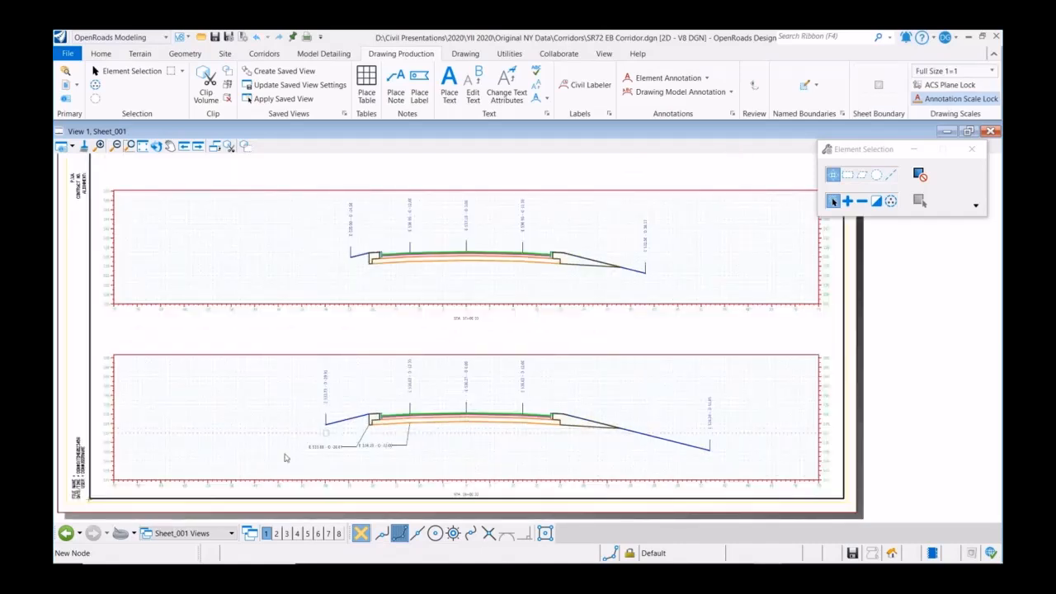
- Return to the Multi-Model Views and delete the sheet models Sheet_001 through Sheet_004, keeping the XS drawing models
{"action": "left_click", "coordinate": [222, 534]}
{"action": "left_click", "coordinate": [206, 404]}
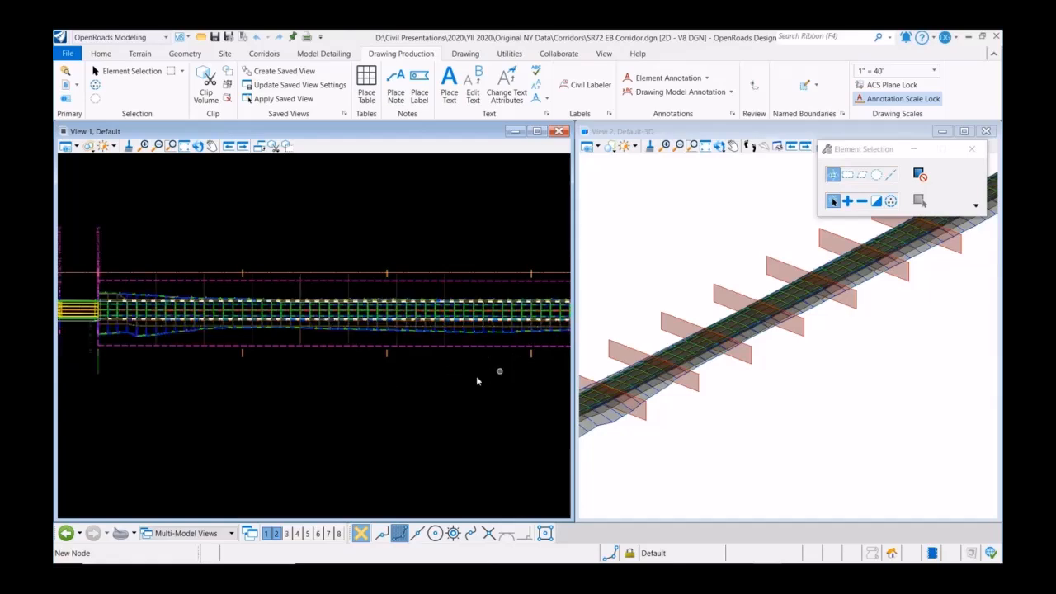
{"action": "left_click", "coordinate": [101, 54]}
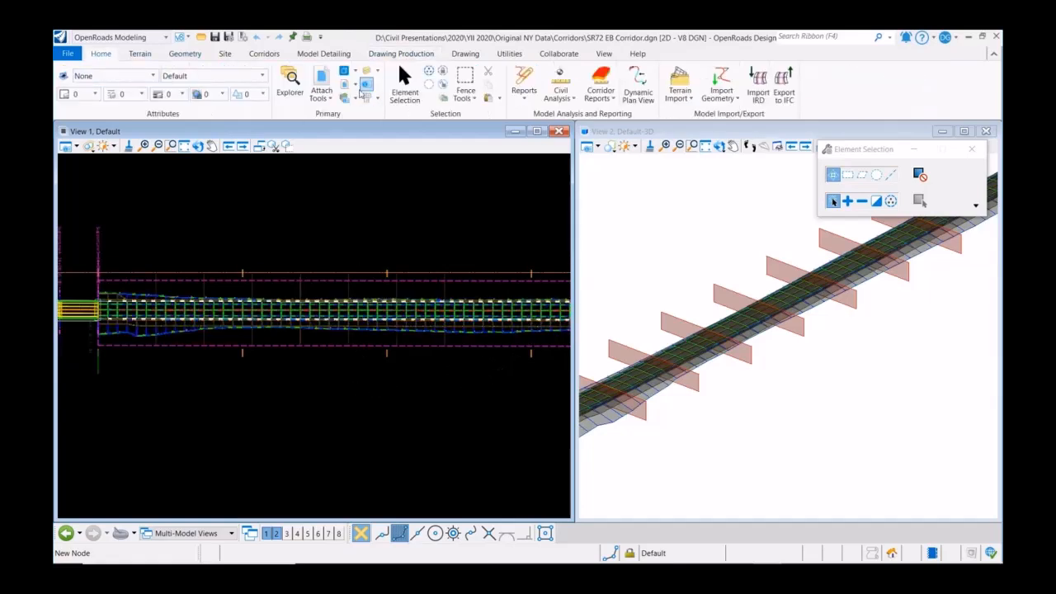
{"action": "left_click", "coordinate": [344, 76]}
{"action": "left_click", "coordinate": [292, 331]}
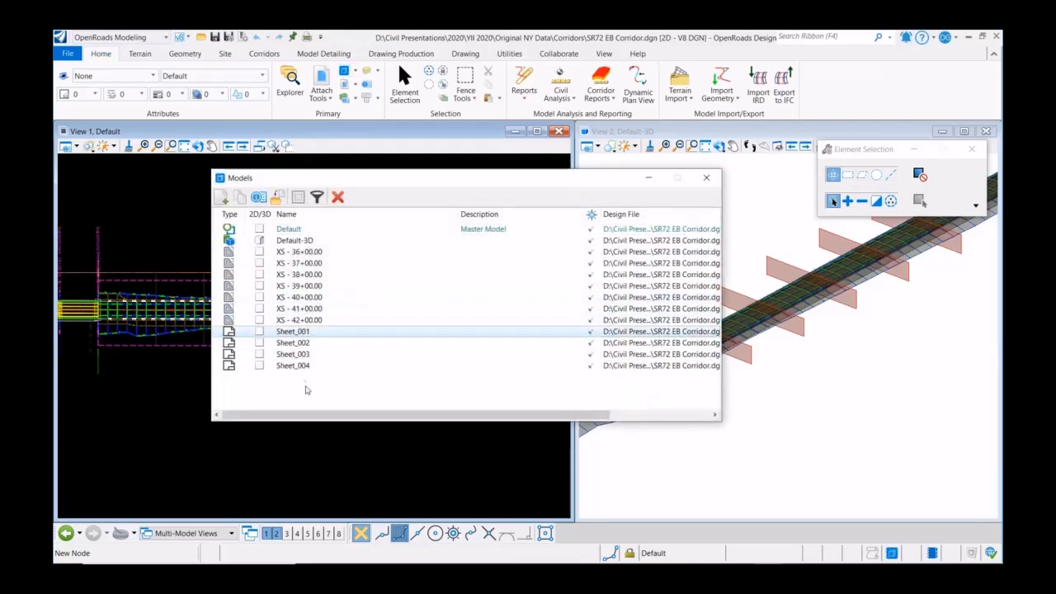
{"action": "left_click", "coordinate": [294, 365], "text": "shift"}
{"action": "left_click", "coordinate": [338, 196]}
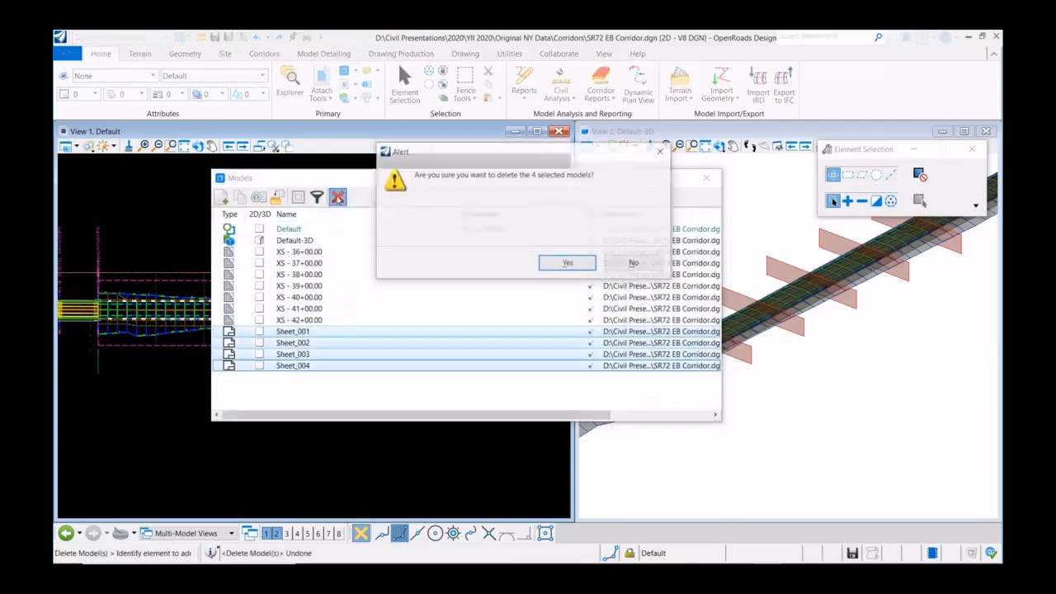
{"action": "left_click", "coordinate": [550, 265]}
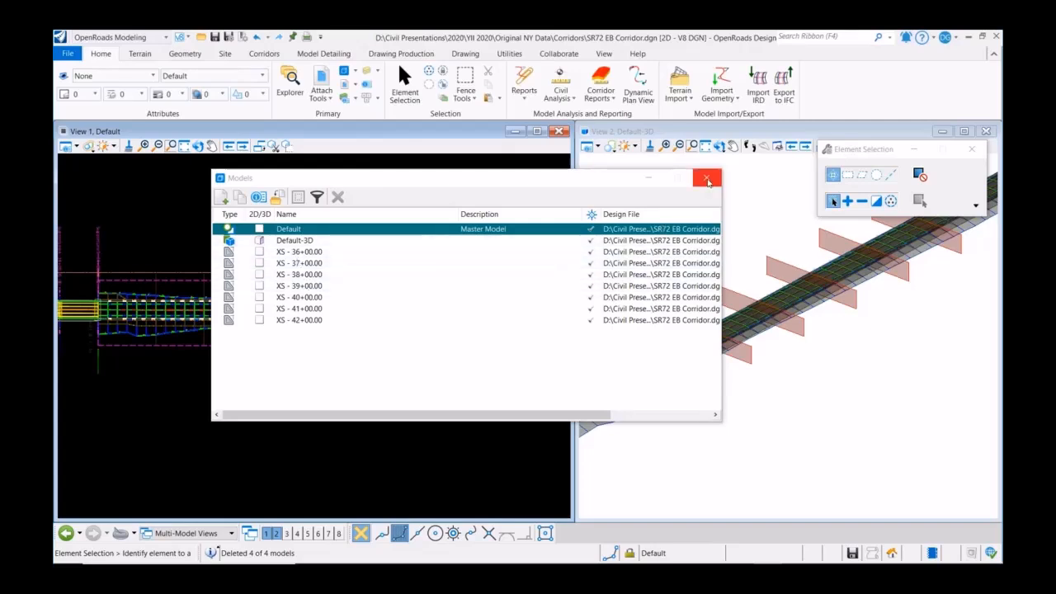
{"action": "left_click", "coordinate": [707, 179]}
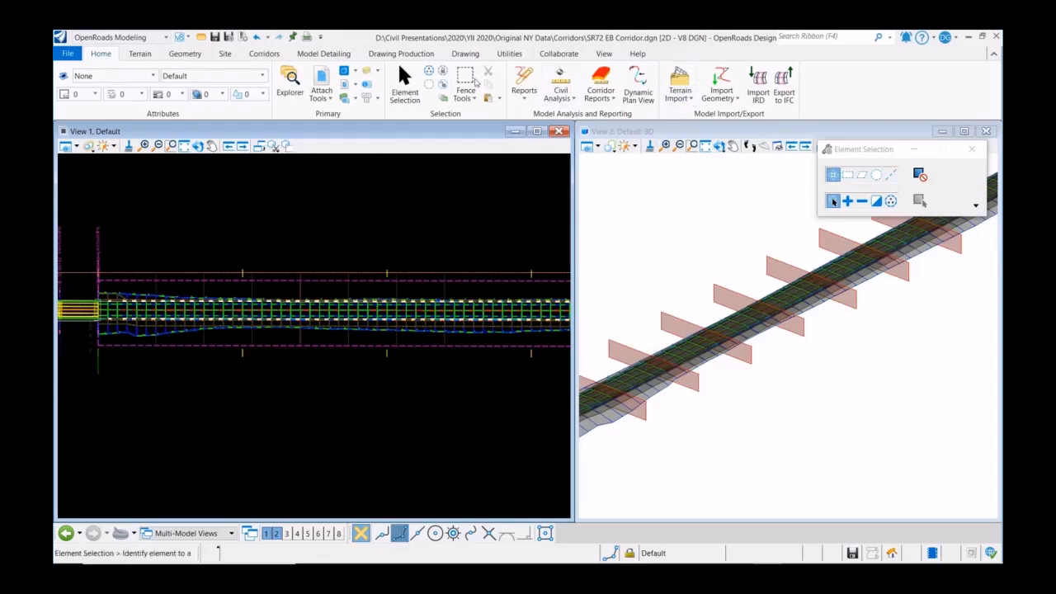
- Place a two-point civil cross section named boundary across the corridor at about station 38+55, in the group SR 72 - EB Existing
{"action": "left_click", "coordinate": [401, 54]}
{"action": "left_click", "coordinate": [813, 82]}
{"action": "left_click", "coordinate": [891, 176]}
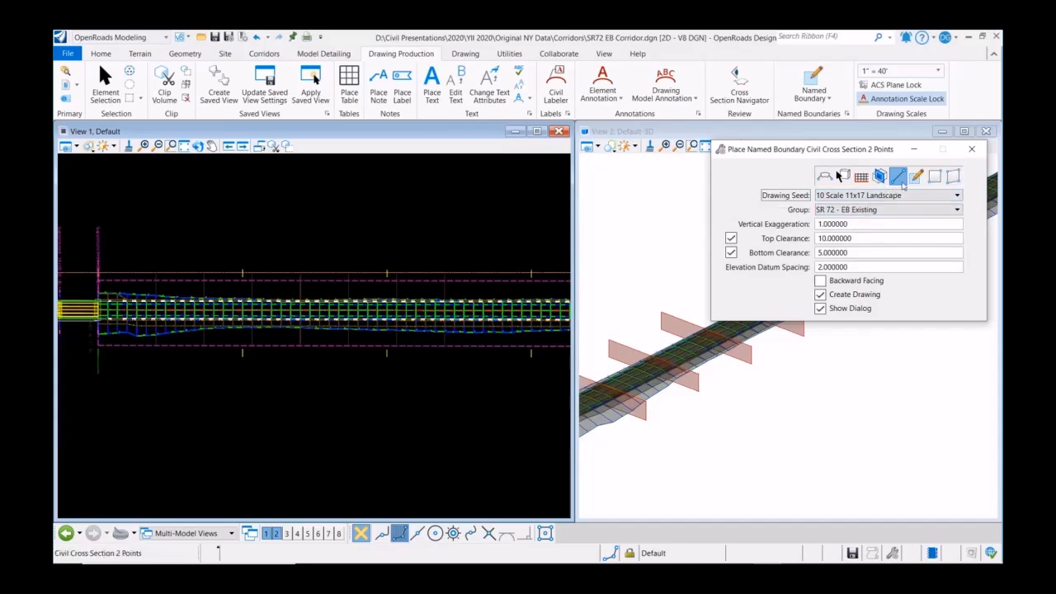
{"action": "left_click", "coordinate": [865, 211]}
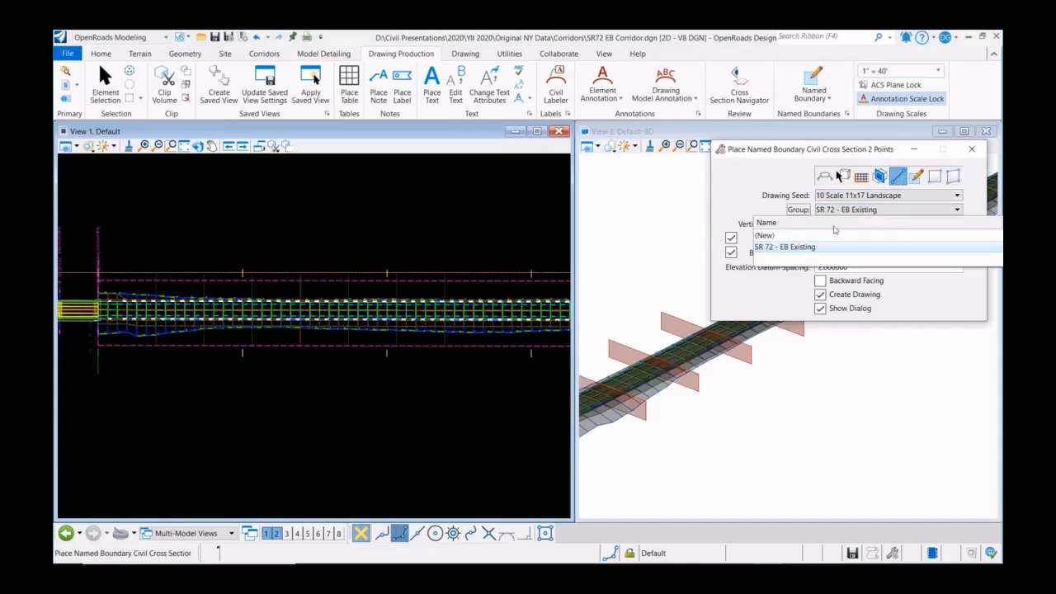
{"action": "left_click", "coordinate": [807, 247]}
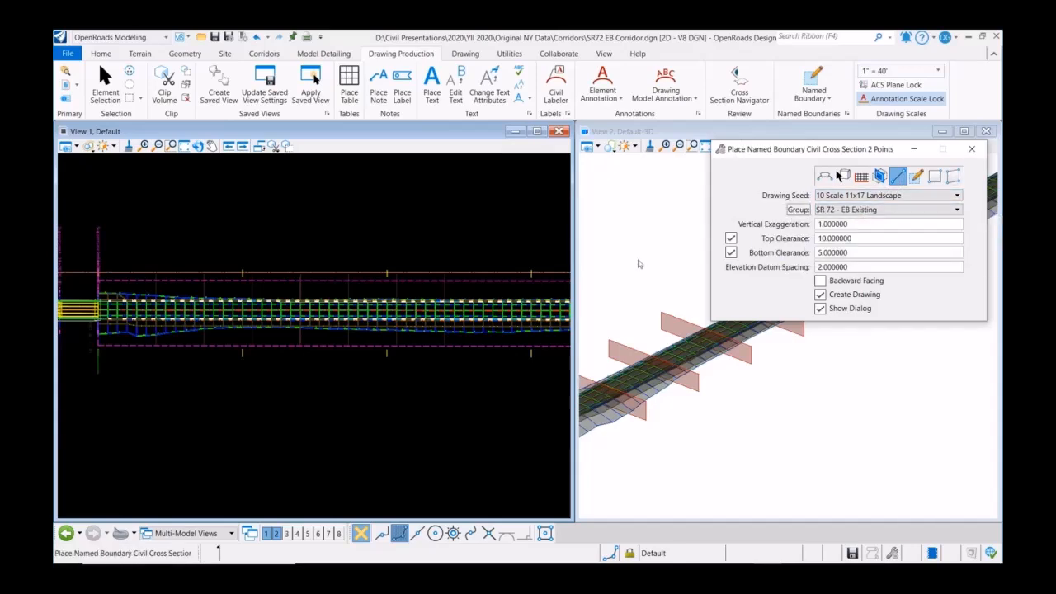
{"action": "left_click", "coordinate": [279, 344]}
{"action": "left_click", "coordinate": [281, 273]}
{"action": "left_click", "coordinate": [352, 236]}
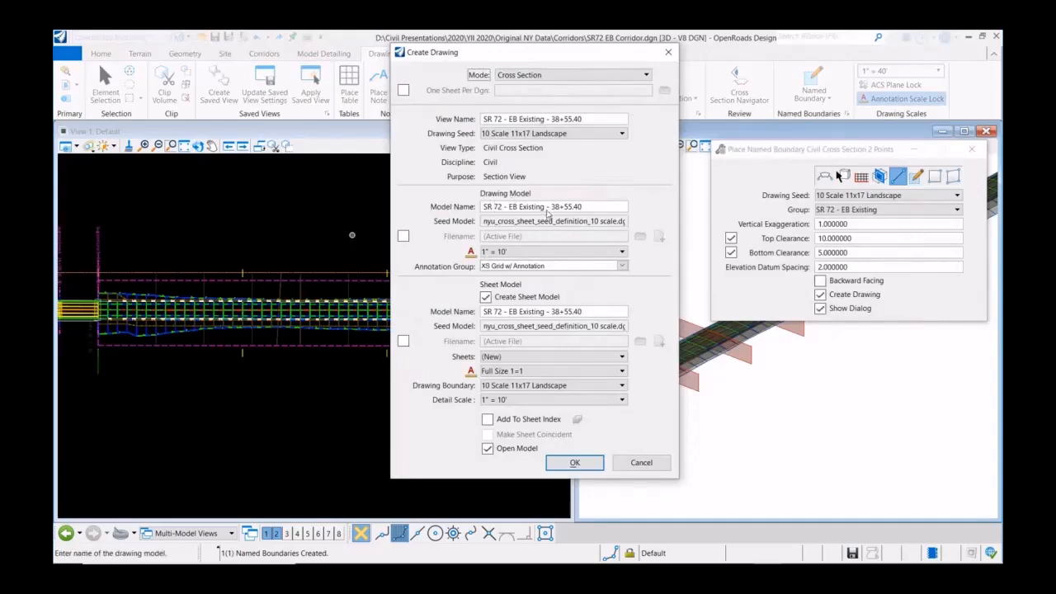
- Create the section's drawing model as Custom - 38+55.40 without a sheet model, and open it
{"action": "left_click_drag", "start_coordinate": [543, 208], "coordinate": [483, 207]}
{"action": "type", "text": "XS"}
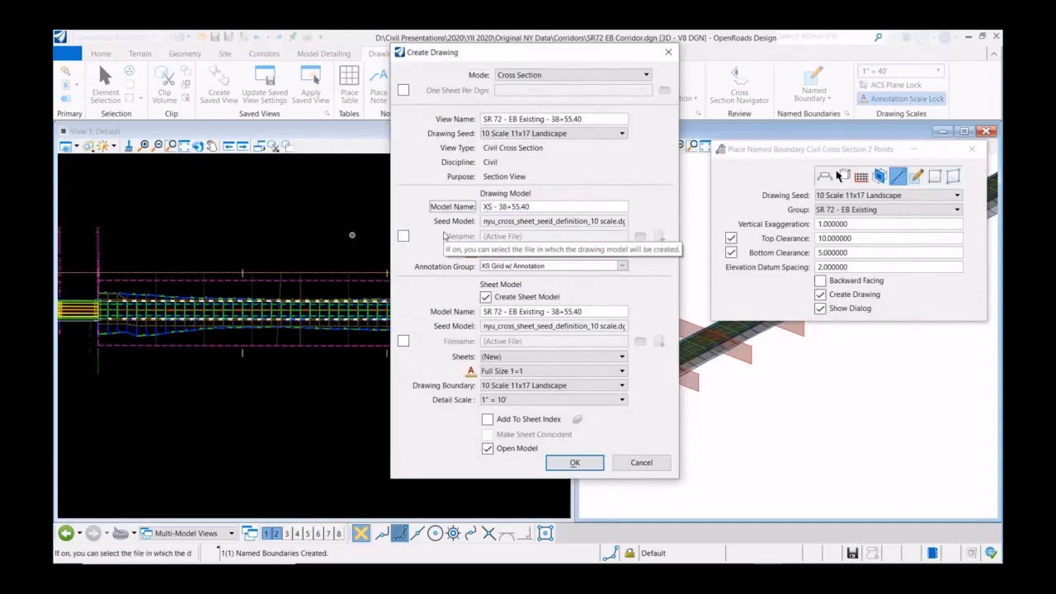
{"action": "left_click", "coordinate": [486, 297]}
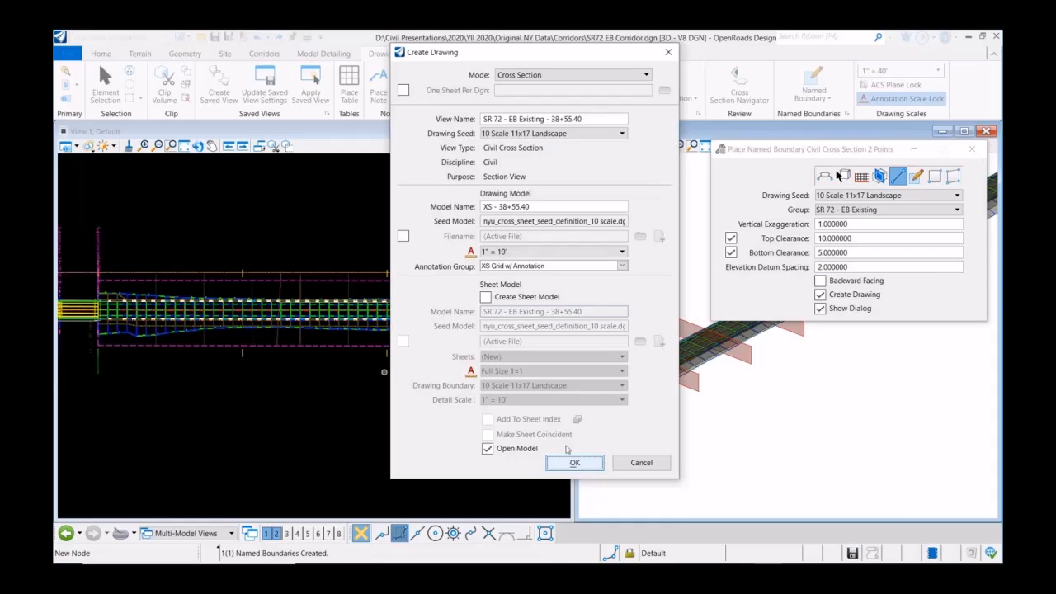
{"action": "double_click", "coordinate": [488, 207]}
{"action": "key", "text": "BackSpace"}
{"action": "type", "text": "Custom"}
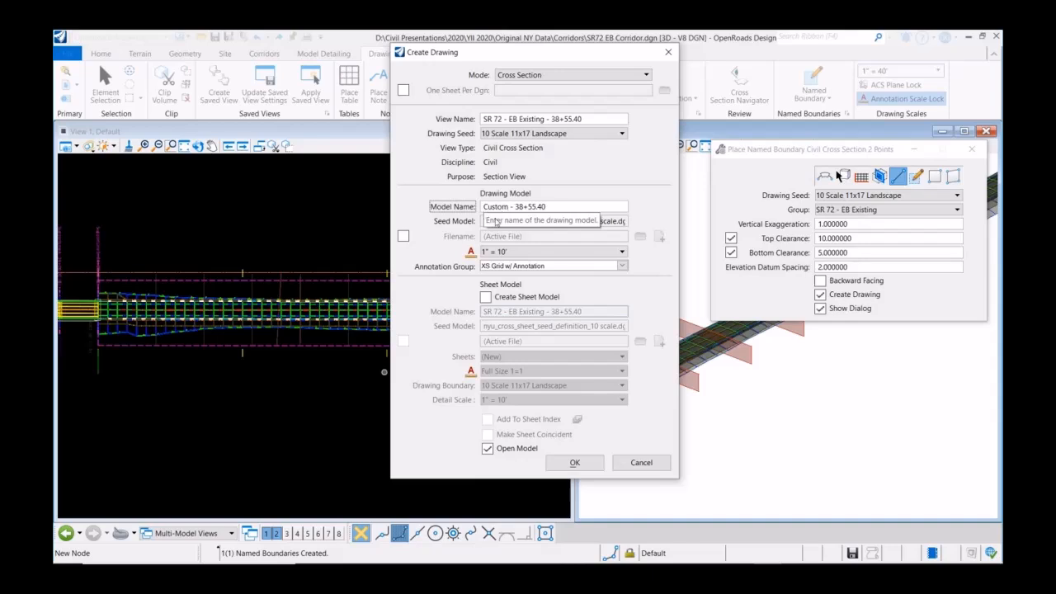
{"action": "left_click", "coordinate": [575, 463]}
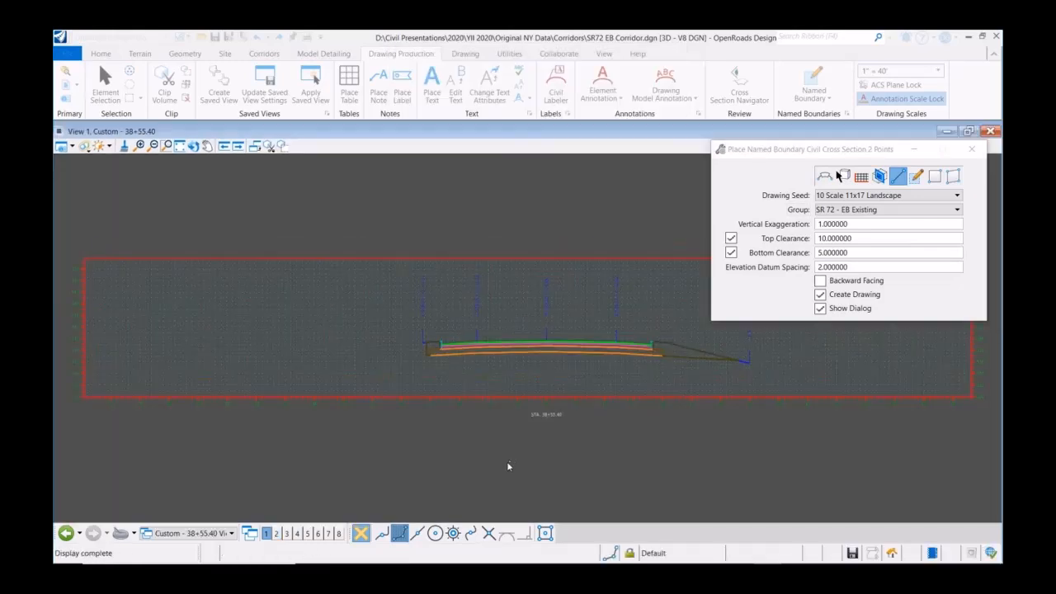
- Examine the Custom - 38+55.40 cross section and return to the Multi-Model Views
{"action": "scroll", "coordinate": [547, 419], "scroll_direction": "up", "scroll_amount": 3}
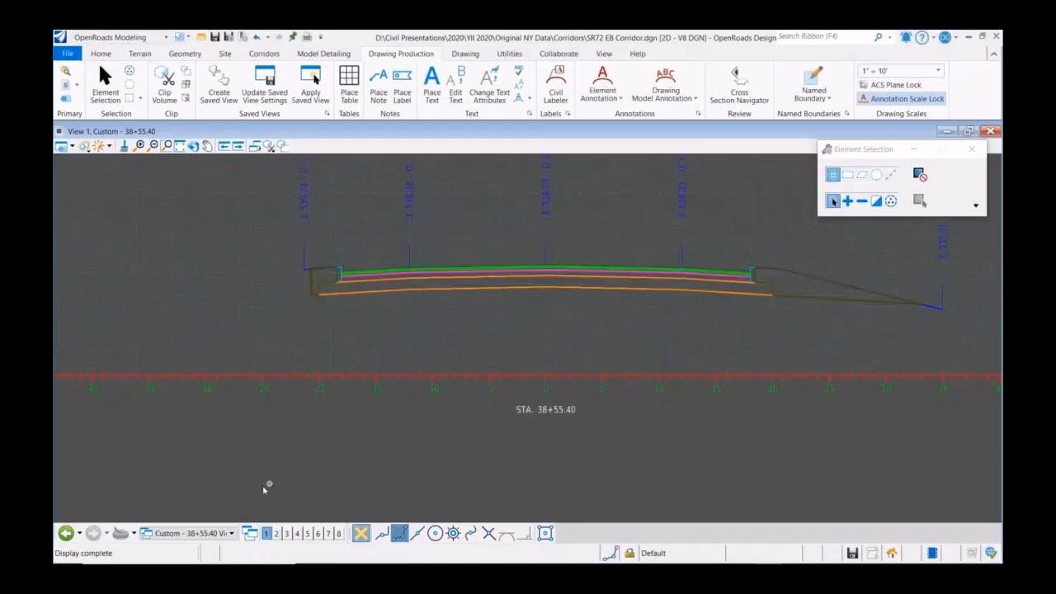
{"action": "left_click", "coordinate": [231, 533]}
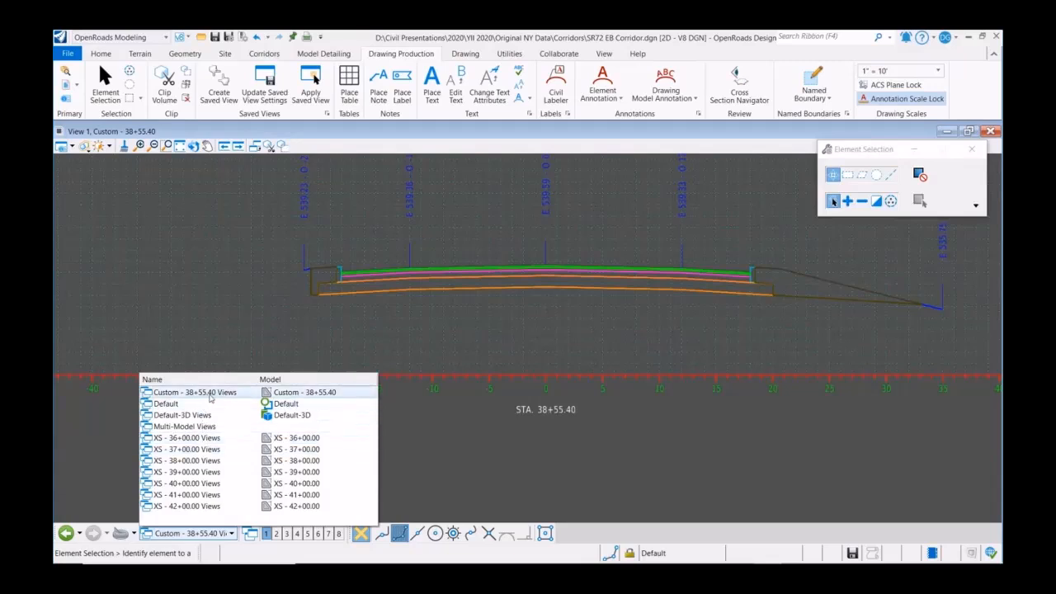
{"action": "left_click", "coordinate": [358, 347]}
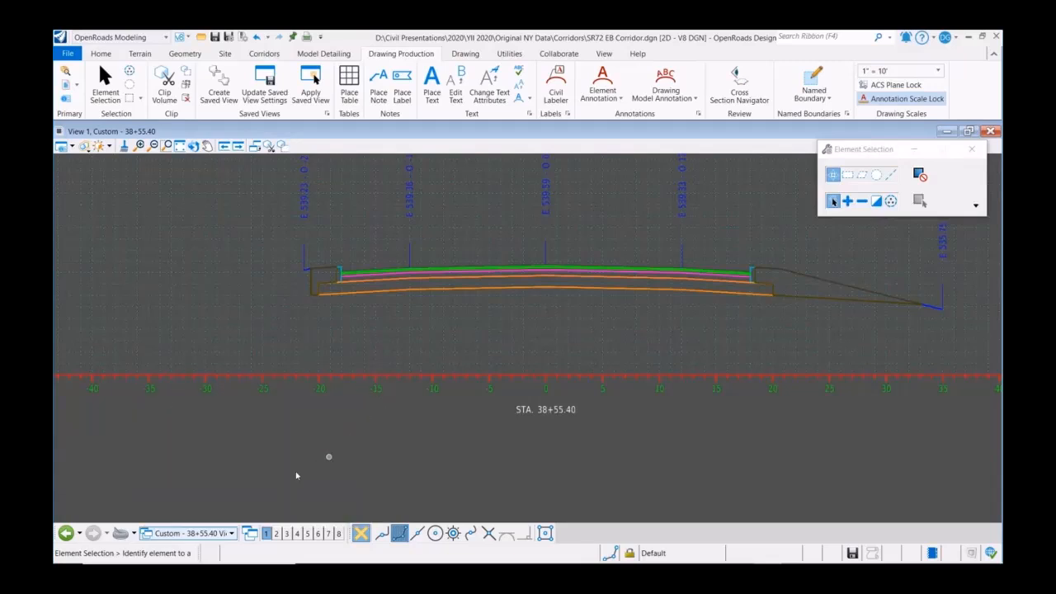
{"action": "left_click", "coordinate": [231, 533]}
{"action": "left_click", "coordinate": [181, 427]}
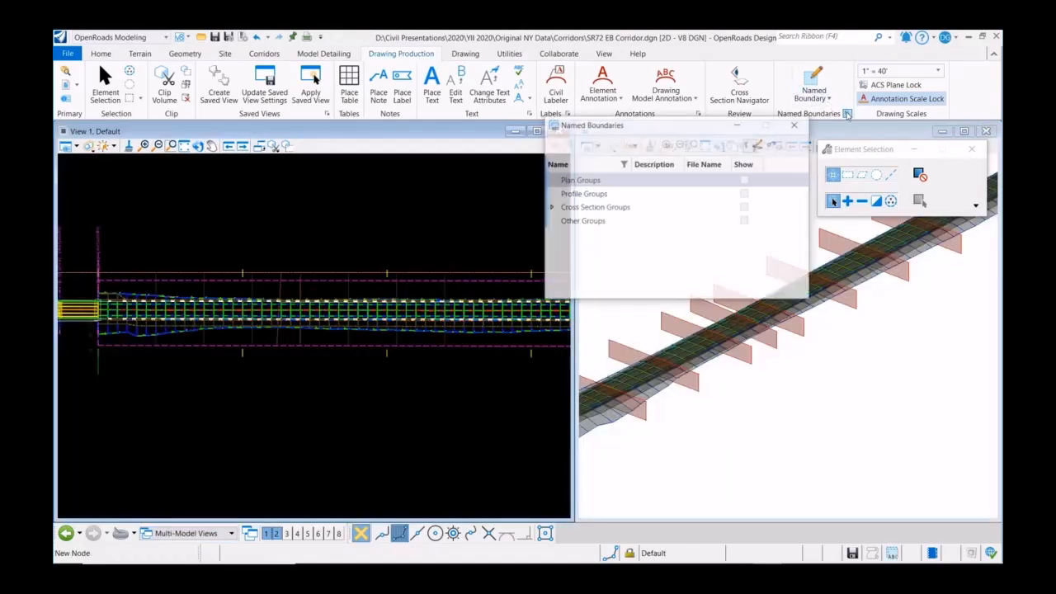
- Open the named boundaries list and check the custom 38+55.40 section in the cross section group SR 72 - EB Existing
{"action": "left_click", "coordinate": [609, 233]}
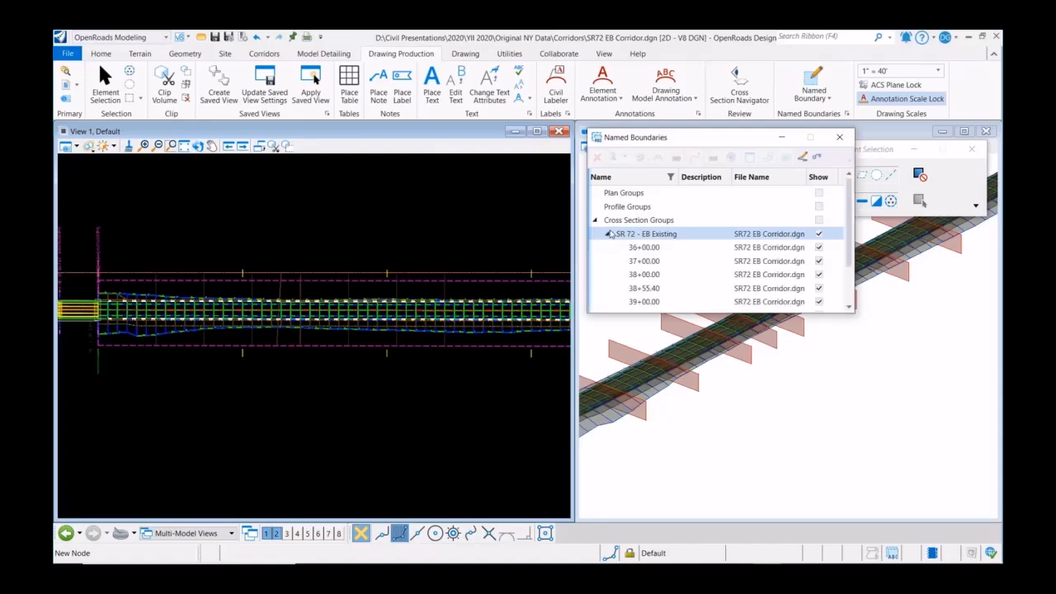
{"action": "scroll", "coordinate": [683, 264], "scroll_direction": "down", "scroll_amount": 1}
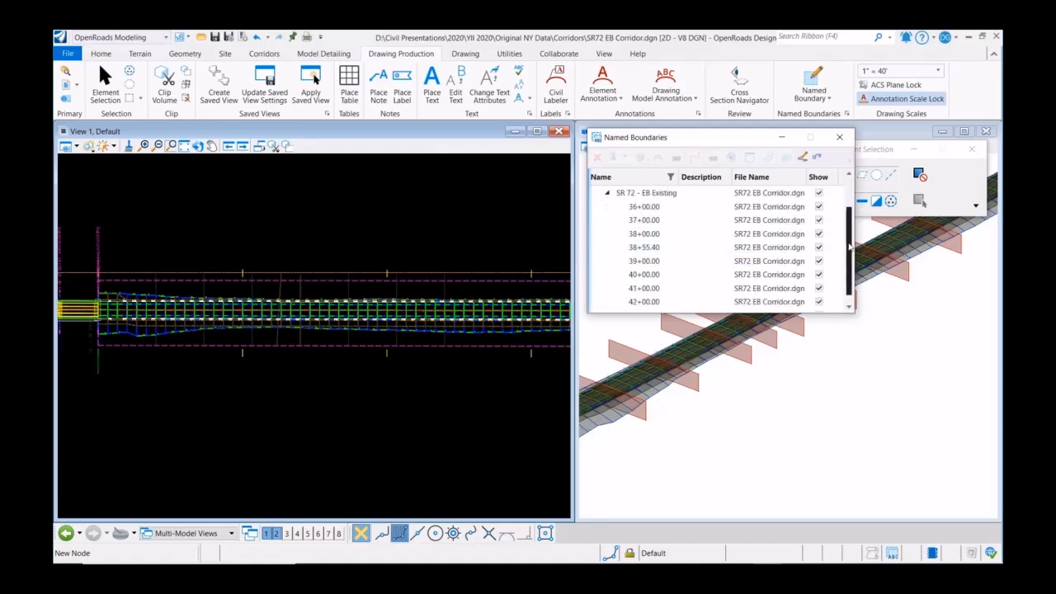
{"action": "left_click_drag", "start_coordinate": [850, 248], "coordinate": [850, 242]}
{"action": "left_click", "coordinate": [728, 254]}
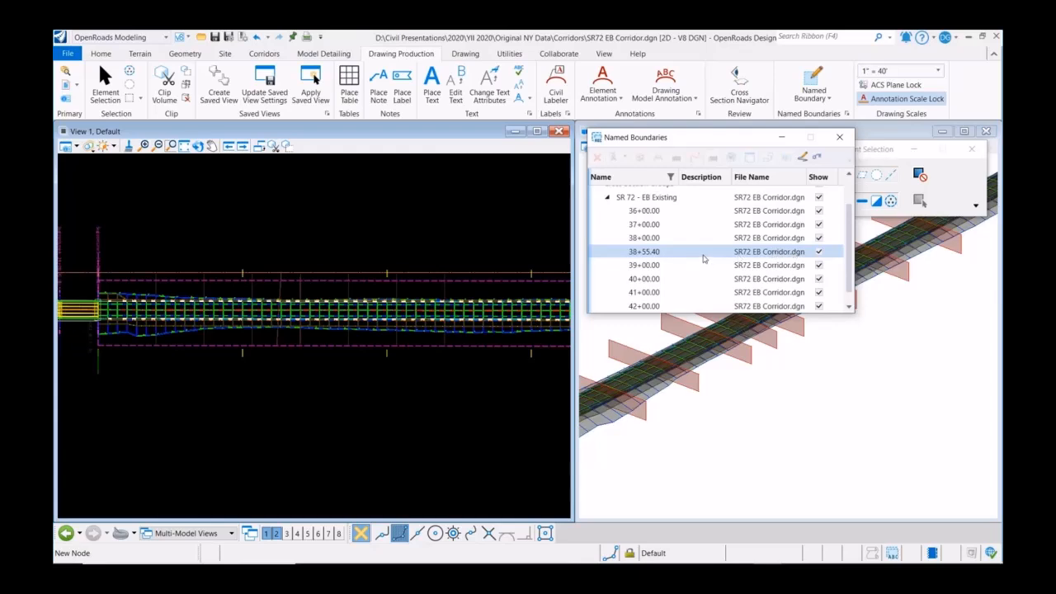
{"action": "scroll", "coordinate": [677, 243], "scroll_direction": "up", "scroll_amount": 2}
- Create cross section sheets from the drawings of the group SR 72 - EB Existing, with Sheet_001 as the sheet model name
{"action": "left_click", "coordinate": [656, 234]}
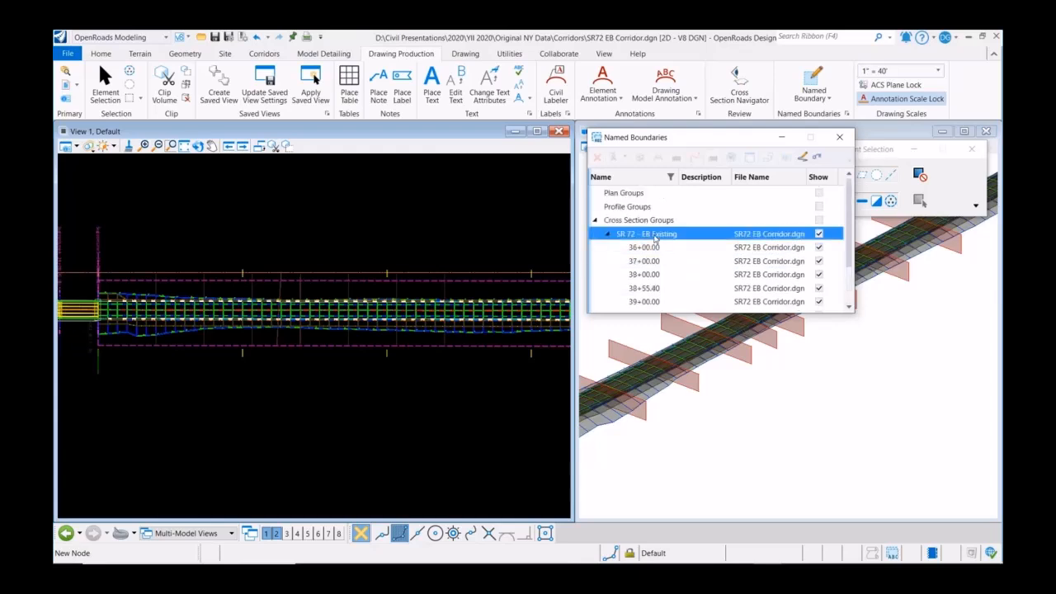
{"action": "right_click", "coordinate": [654, 236]}
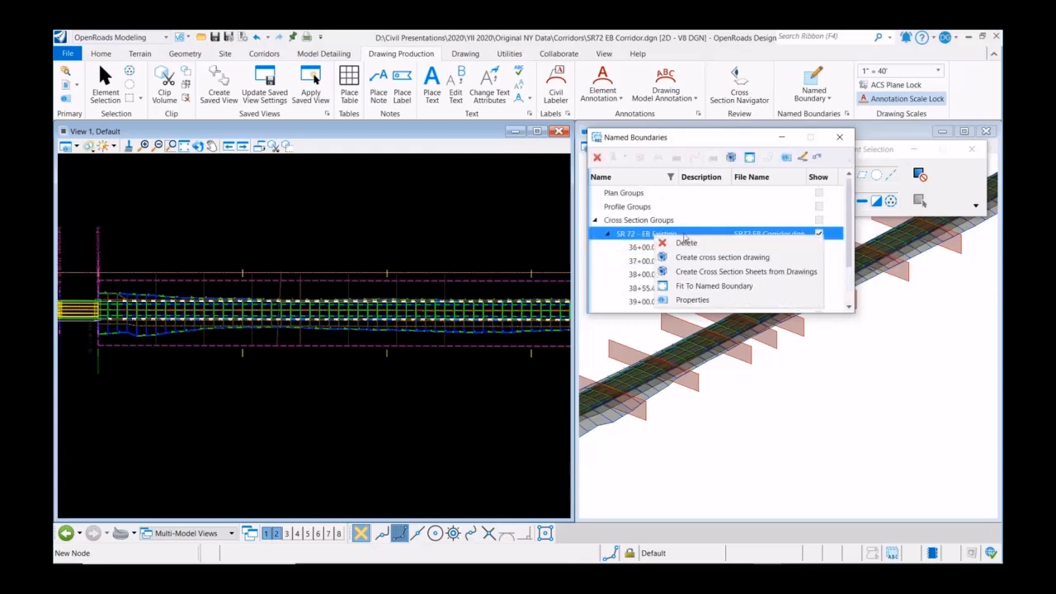
{"action": "left_click", "coordinate": [758, 274]}
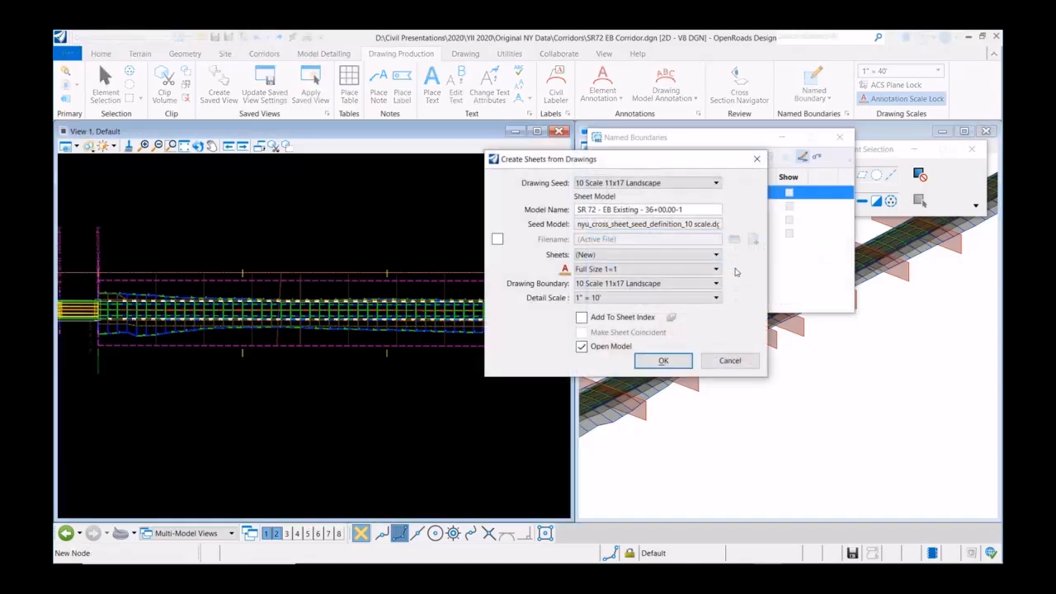
{"action": "left_click_drag", "start_coordinate": [694, 214], "coordinate": [551, 229]}
{"action": "type", "text": "Sheet"}
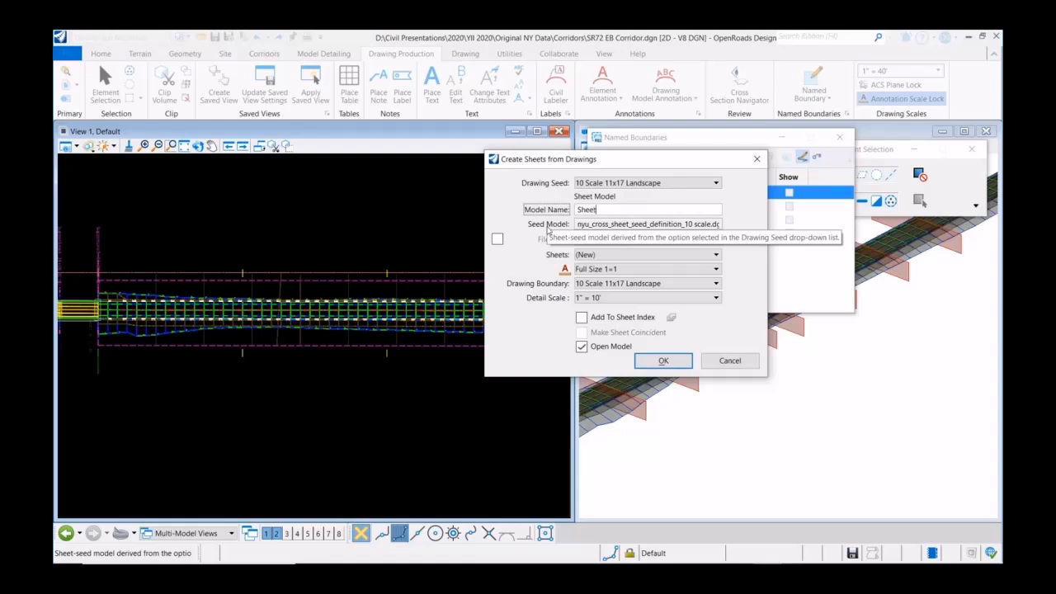
{"action": "type", "text": "_001"}
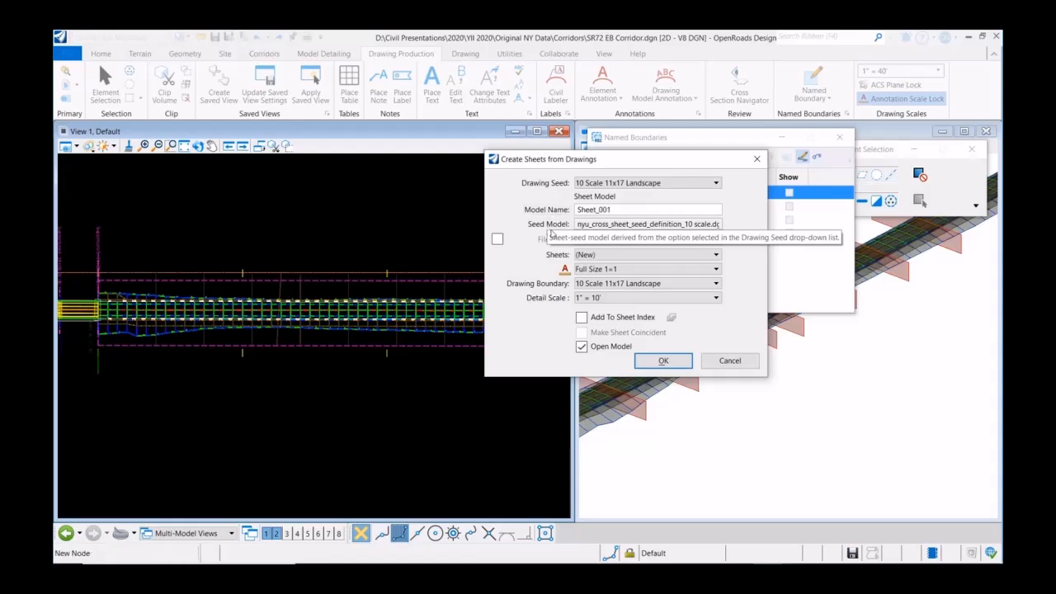
{"action": "left_click", "coordinate": [658, 362]}
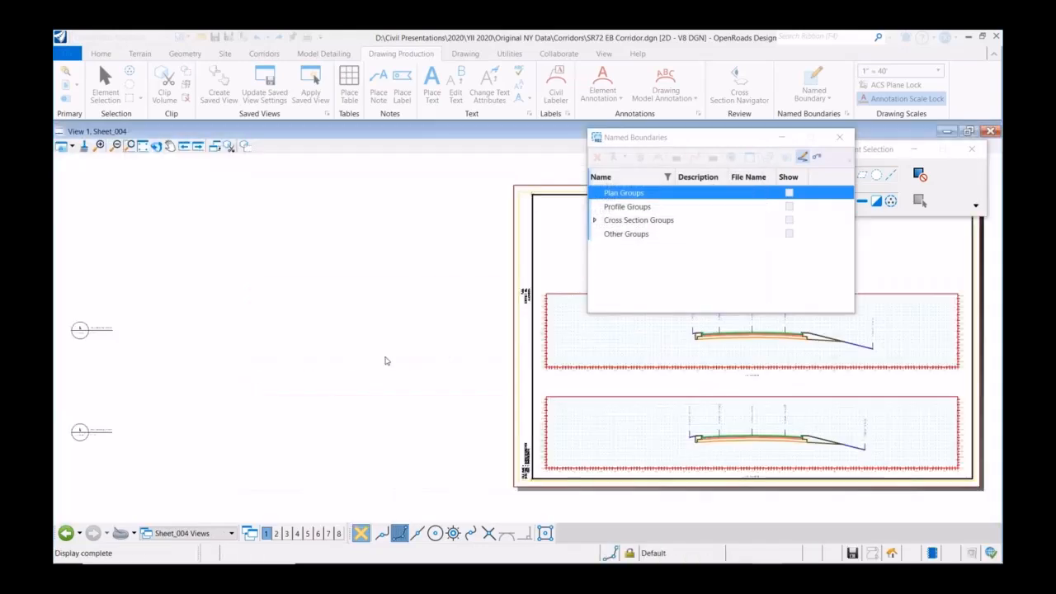
- Review the list of generated sheets, then open Sheet_001 and check the labels on the 36+00.00 cross section
{"action": "left_click", "coordinate": [232, 533]}
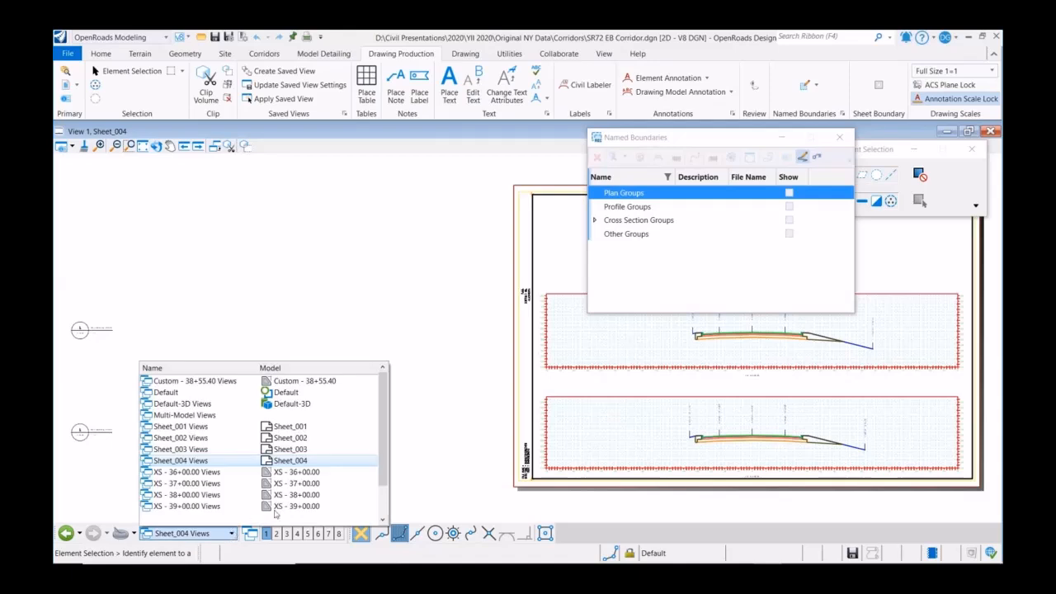
{"action": "scroll", "coordinate": [380, 420], "scroll_direction": "down", "scroll_amount": 1}
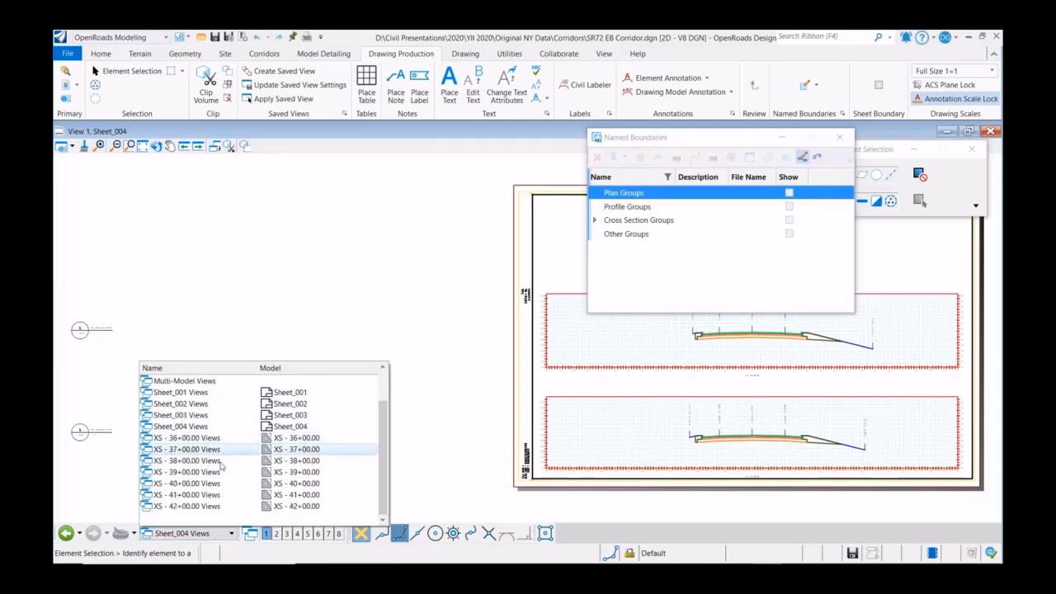
{"action": "scroll", "coordinate": [386, 433], "scroll_direction": "up", "scroll_amount": 1}
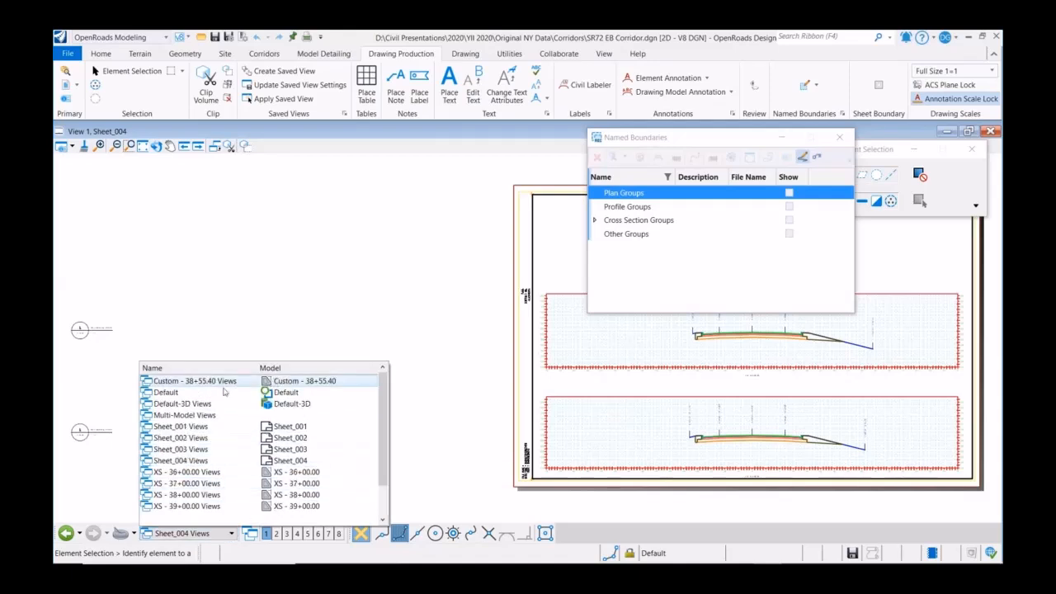
{"action": "left_click", "coordinate": [183, 427]}
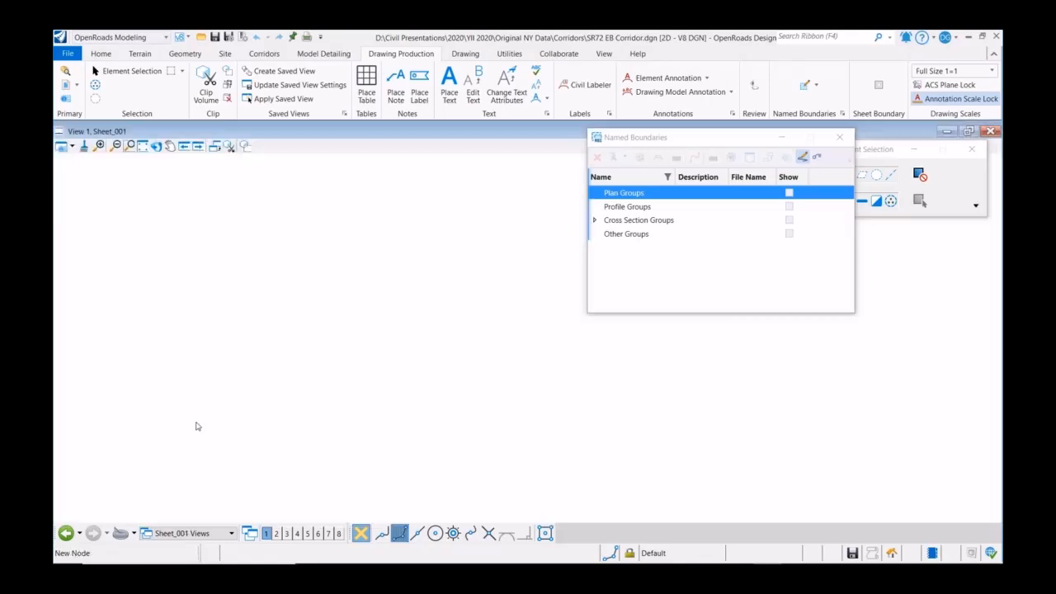
{"action": "scroll", "coordinate": [279, 460], "scroll_direction": "up", "scroll_amount": 3}
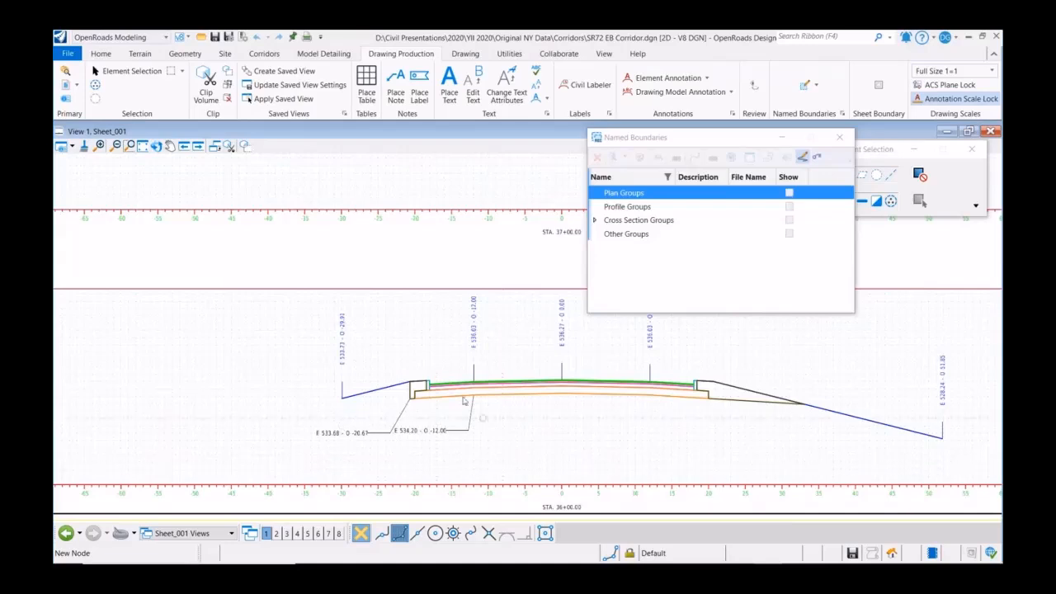
{"action": "scroll", "coordinate": [514, 434], "scroll_direction": "down", "scroll_amount": 2}
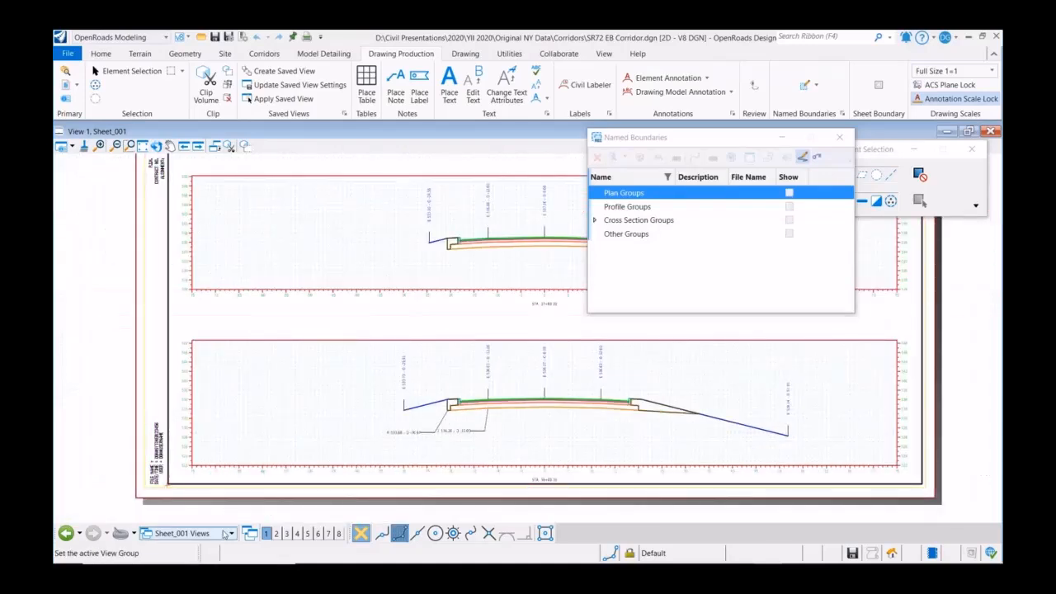
- Open Sheet_002 and examine the cross sections placed on it
{"action": "left_click", "coordinate": [190, 533]}
{"action": "left_click", "coordinate": [198, 438]}
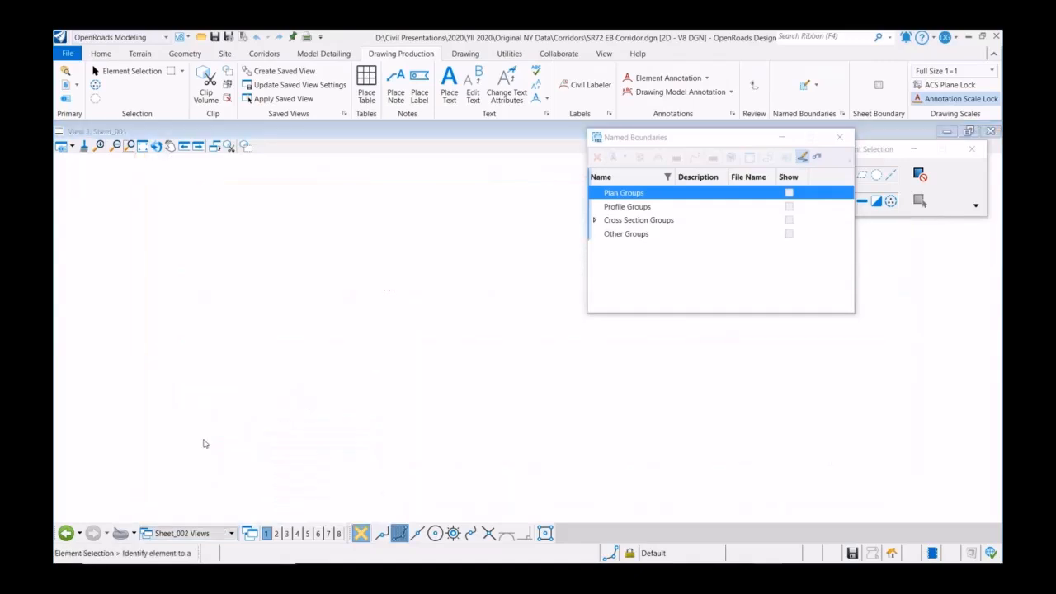
{"action": "scroll", "coordinate": [405, 377], "scroll_direction": "up", "scroll_amount": 5}
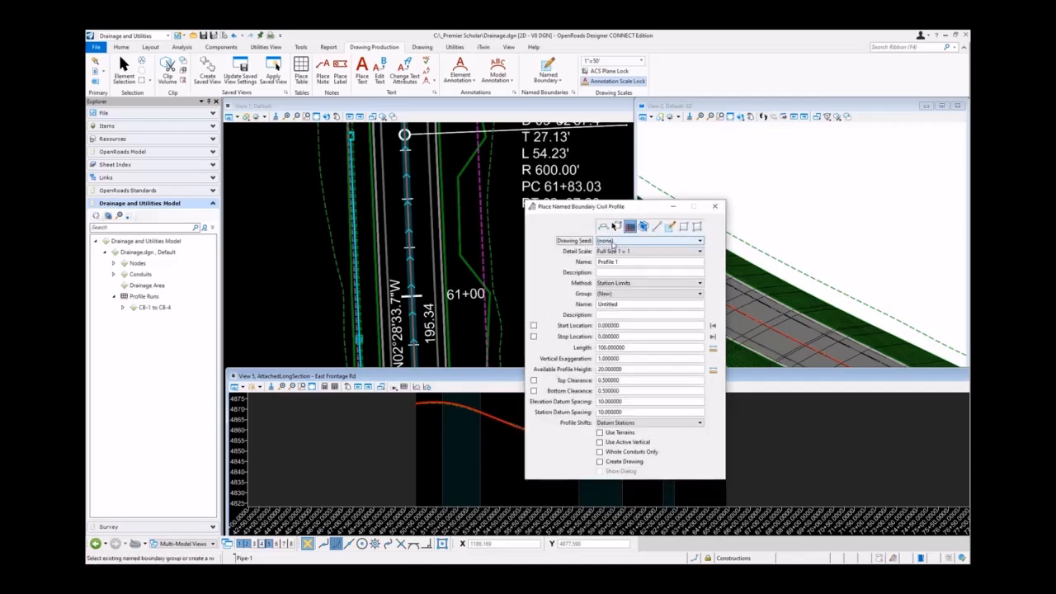
- Set up a station-limits profile named boundary East Frontage Rd_Prof with seed ANSI D_PROFILE, detail scale 1"=50' and drawing creation, spanning the whole profile
{"action": "left_click", "coordinate": [613, 241]}
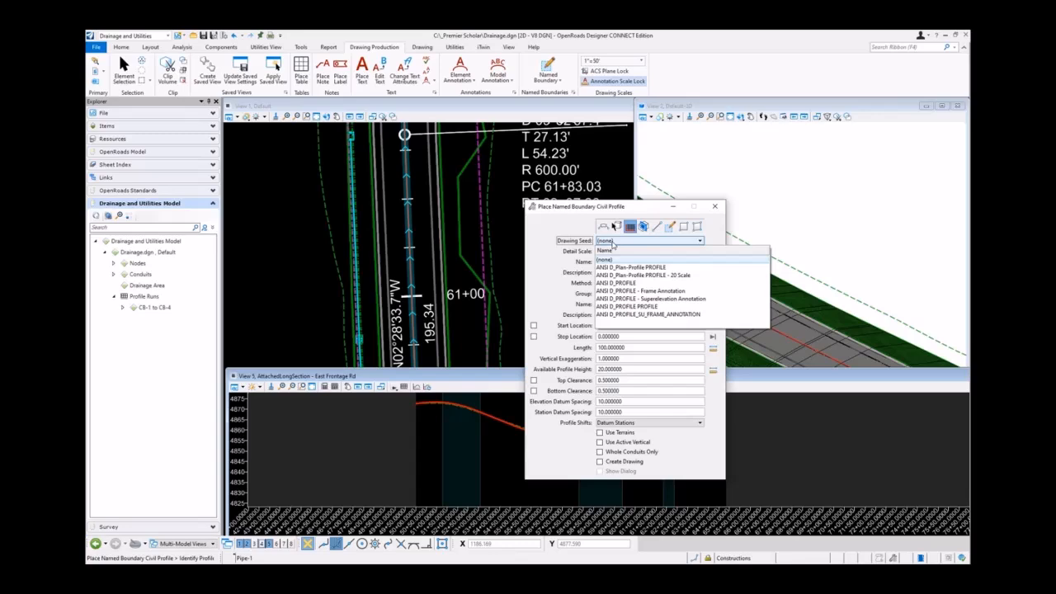
{"action": "left_click", "coordinate": [652, 284]}
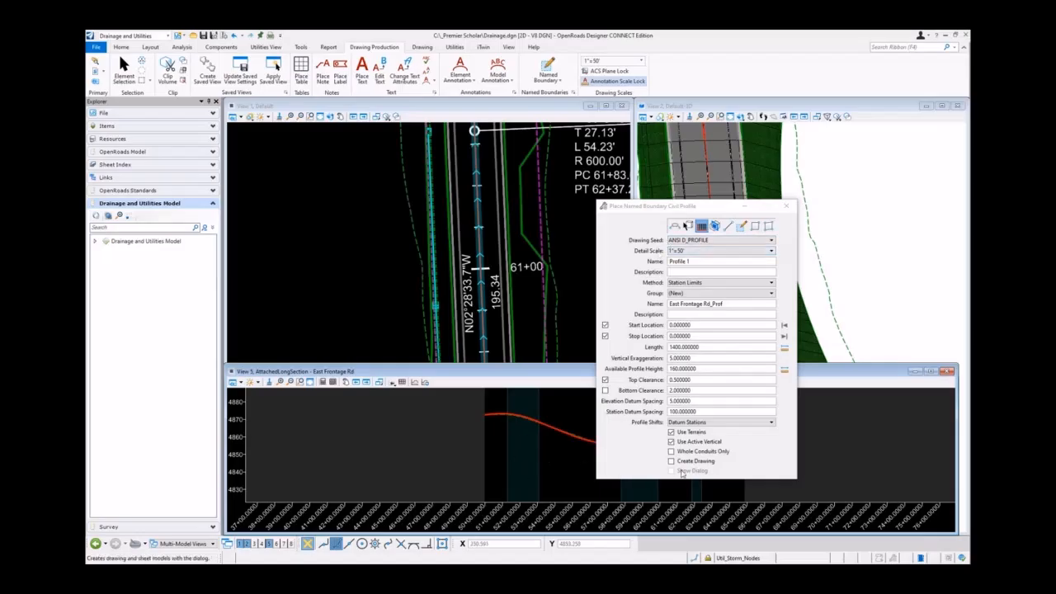
{"action": "left_click", "coordinate": [515, 416]}
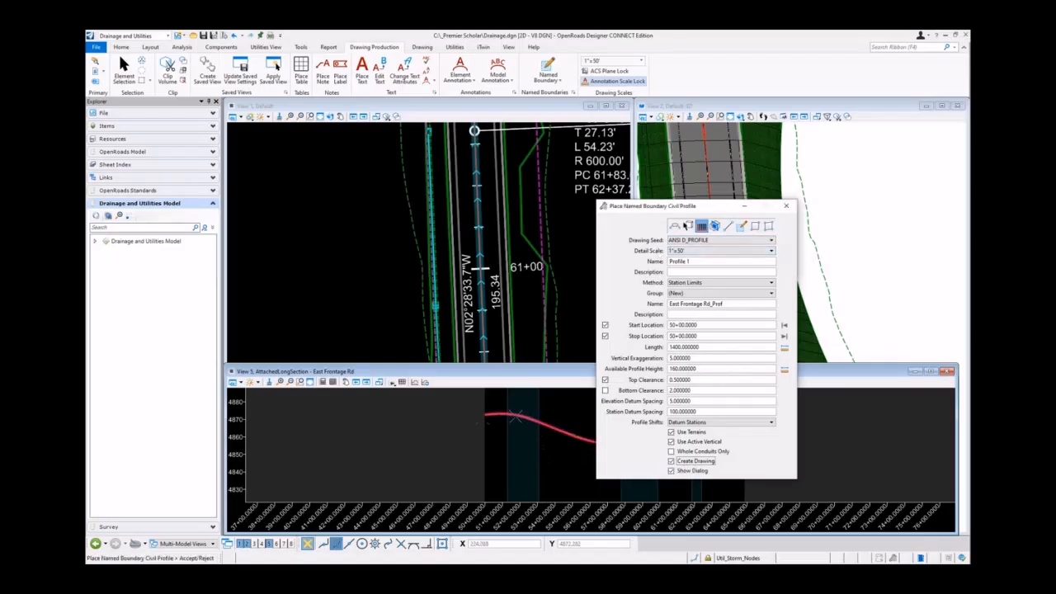
{"action": "left_click", "coordinate": [516, 417]}
{"action": "scroll", "coordinate": [475, 419], "scroll_direction": "down", "scroll_amount": 2}
{"action": "left_click", "coordinate": [784, 325]}
{"action": "left_click", "coordinate": [785, 336]}
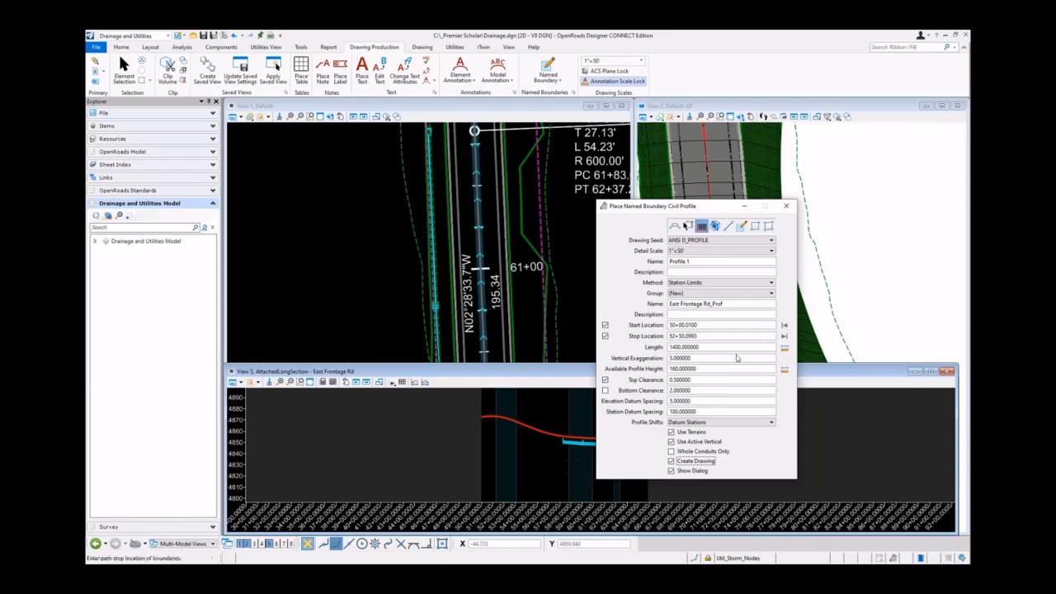
- Place the profile boundary and create its drawing and sheet as East Frontage Rd_Prof - Profile 1, opening the model
{"action": "scroll", "coordinate": [513, 433], "scroll_direction": "down", "scroll_amount": 2}
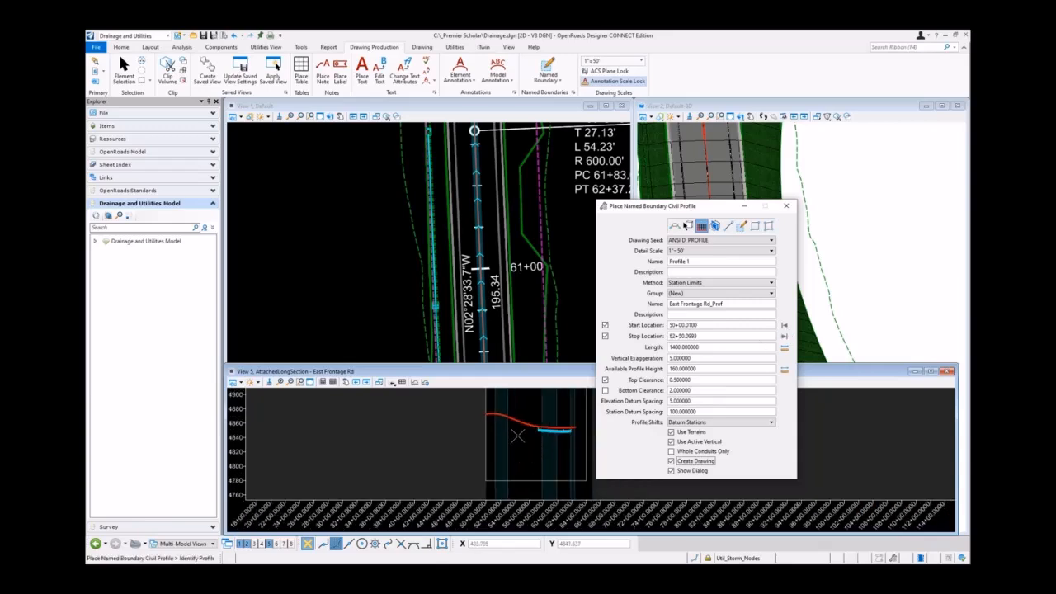
{"action": "left_click", "coordinate": [512, 434]}
{"action": "left_click", "coordinate": [512, 434]}
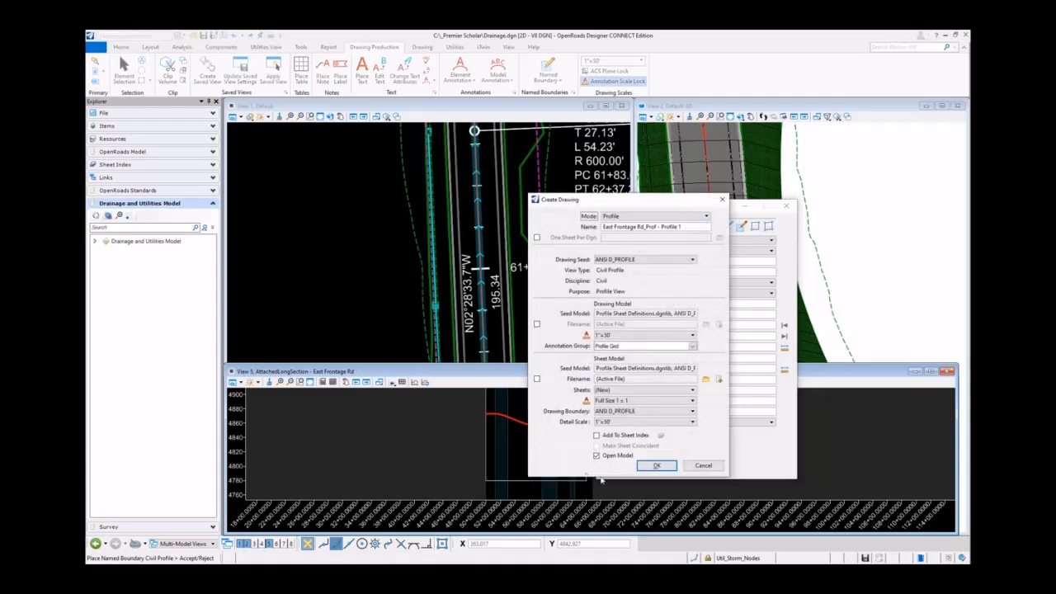
{"action": "left_click", "coordinate": [657, 467]}
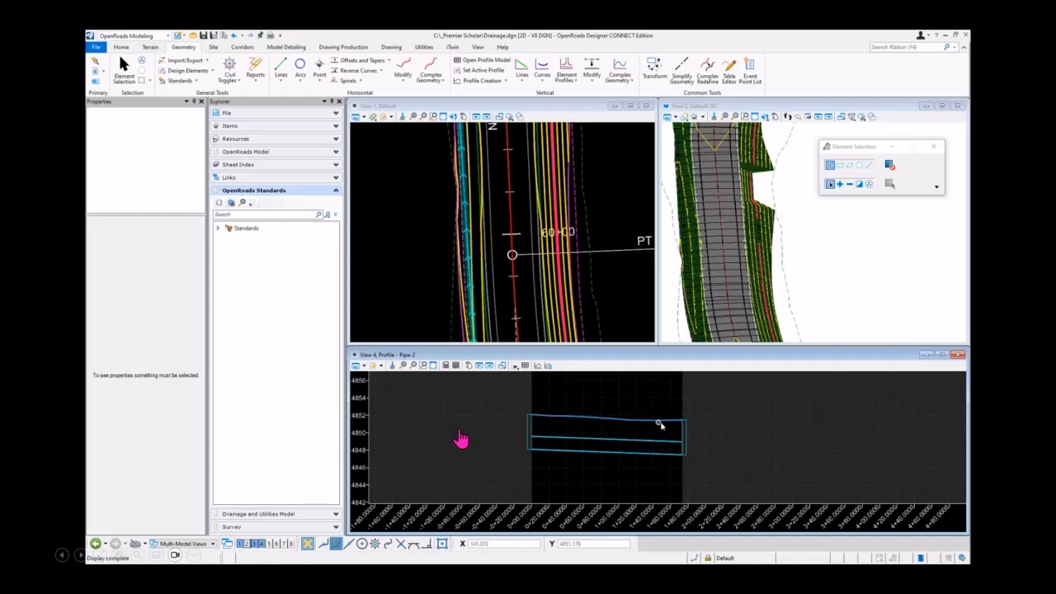
- Switch the active terrain to ExistingFrontageRd to compare it in the pipe profile, and set the proposed terrain DC as active again
{"action": "left_click", "coordinate": [450, 331]}
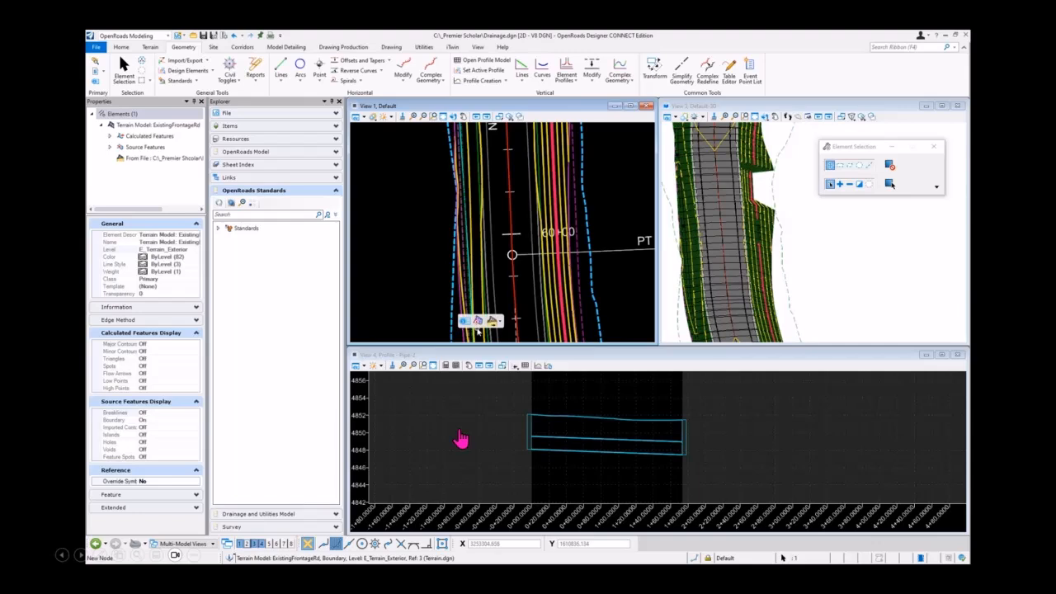
{"action": "left_click", "coordinate": [486, 342]}
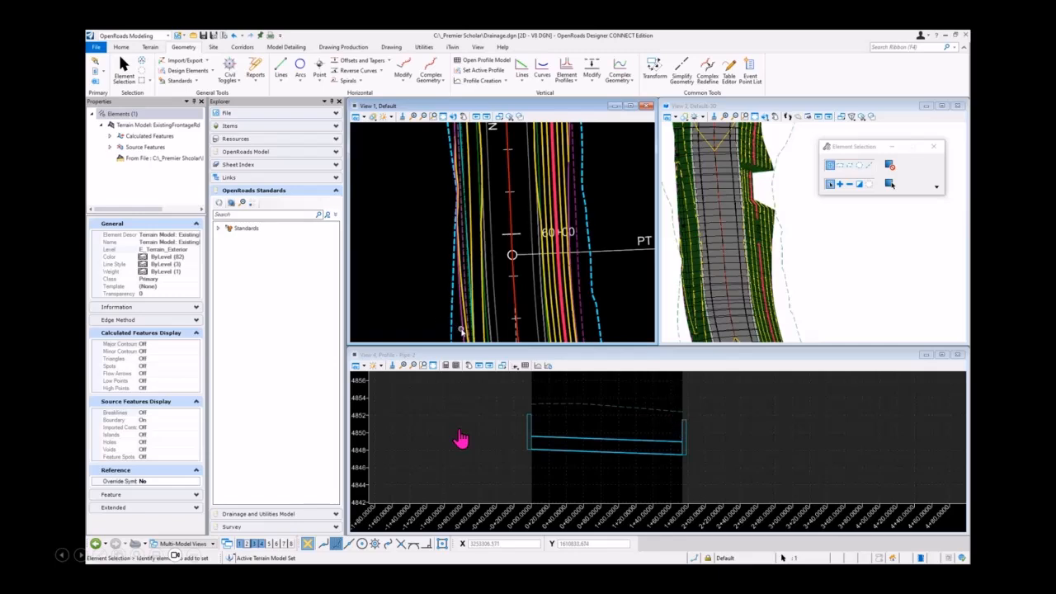
{"action": "left_click", "coordinate": [461, 330]}
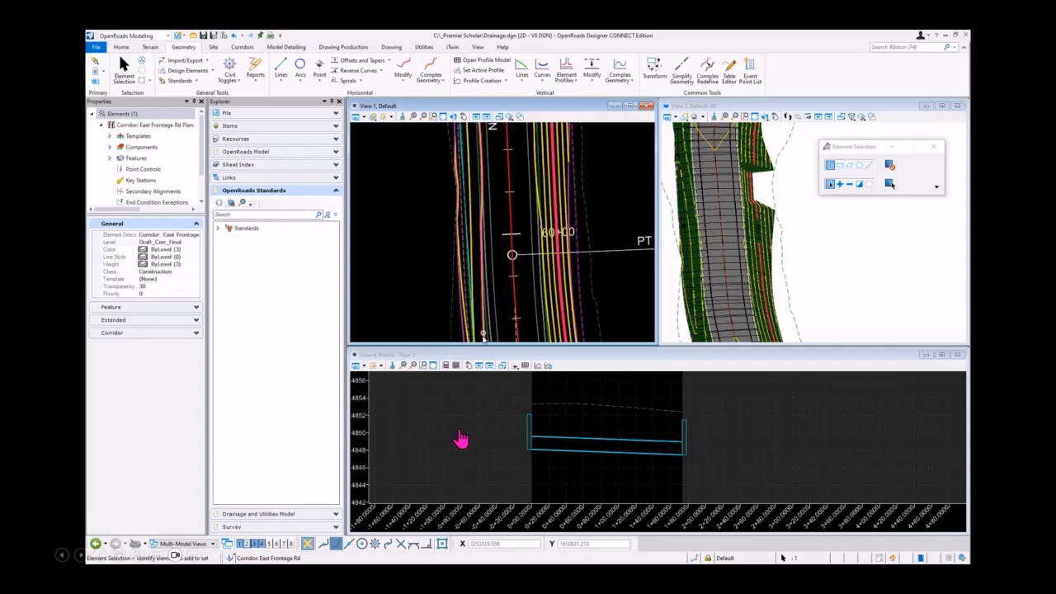
{"action": "left_click", "coordinate": [506, 333]}
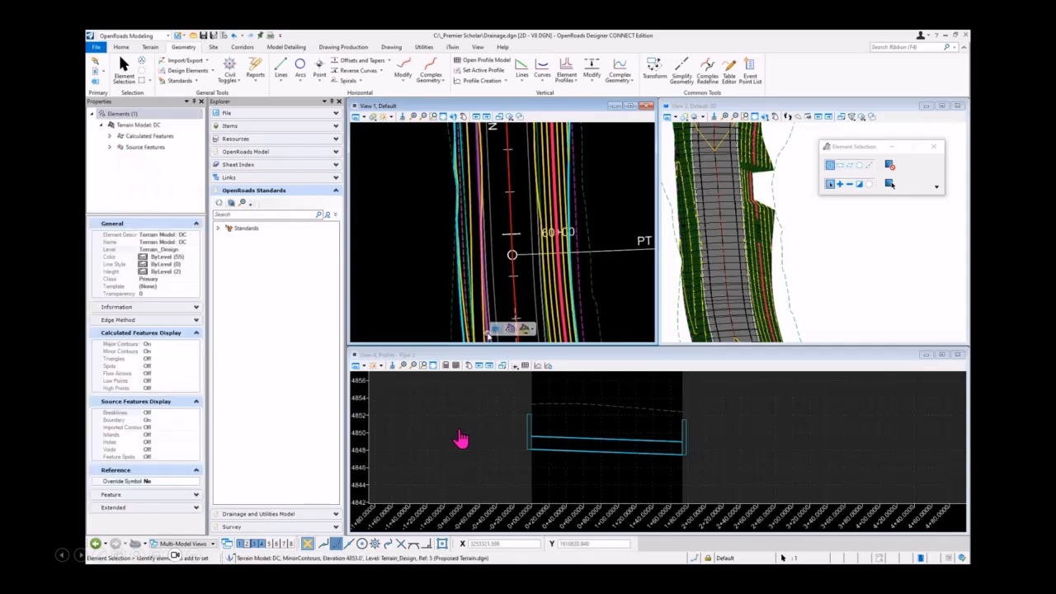
{"action": "left_click", "coordinate": [510, 329]}
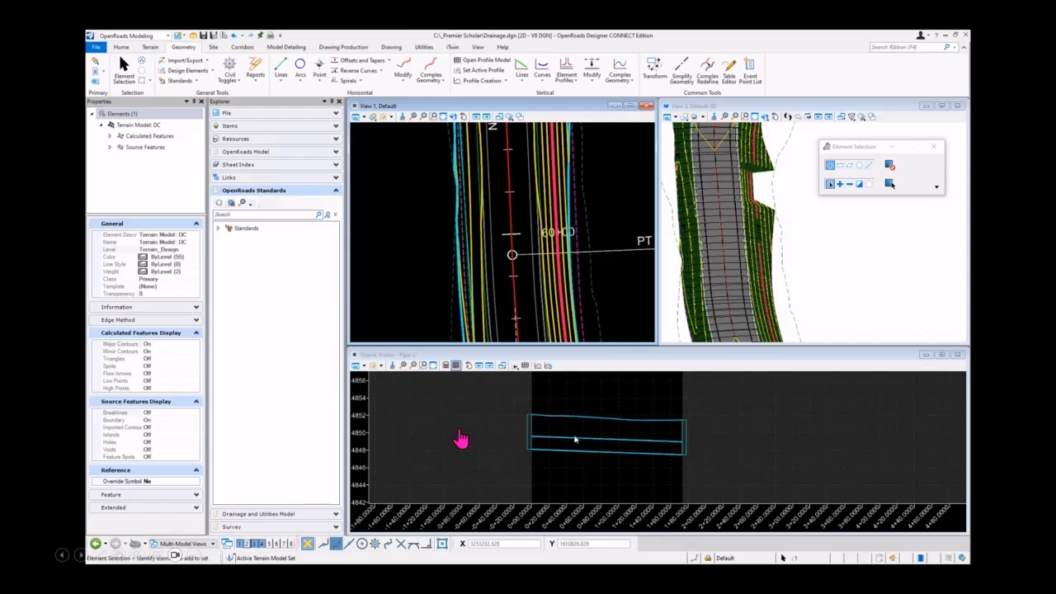
- Create a quick profile from surface along the pipe, using the existing frontage road terrain as the reference surface
{"action": "left_click", "coordinate": [371, 276]}
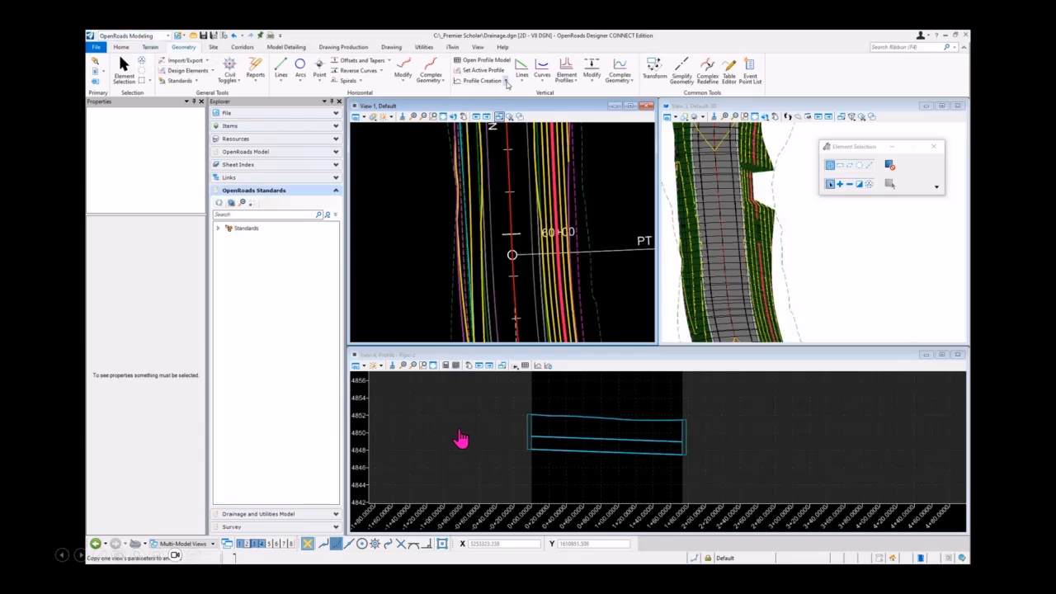
{"action": "left_click", "coordinate": [505, 81]}
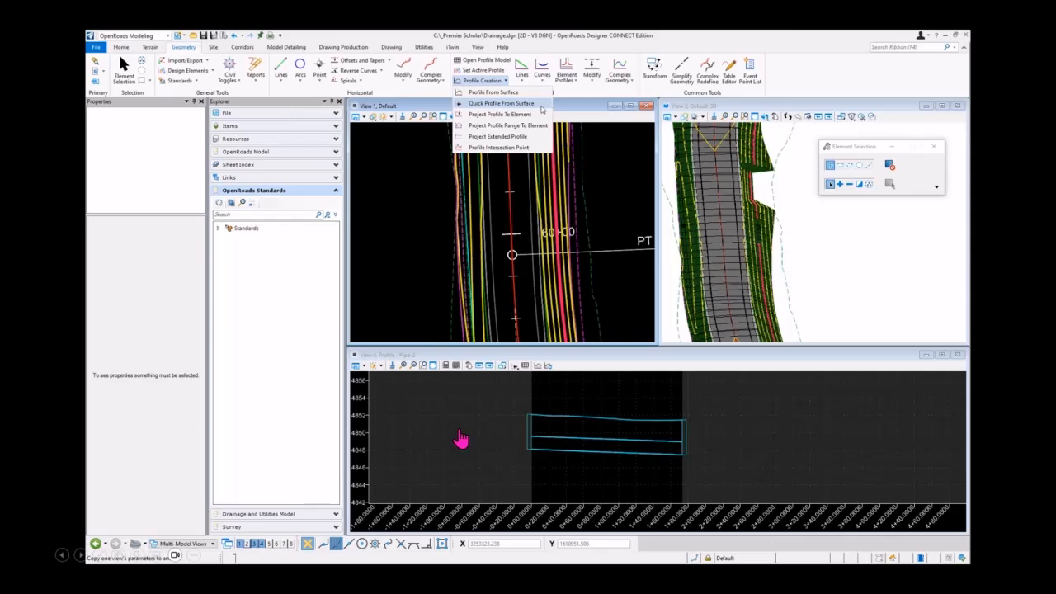
{"action": "left_click", "coordinate": [540, 105]}
{"action": "left_click", "coordinate": [516, 367]}
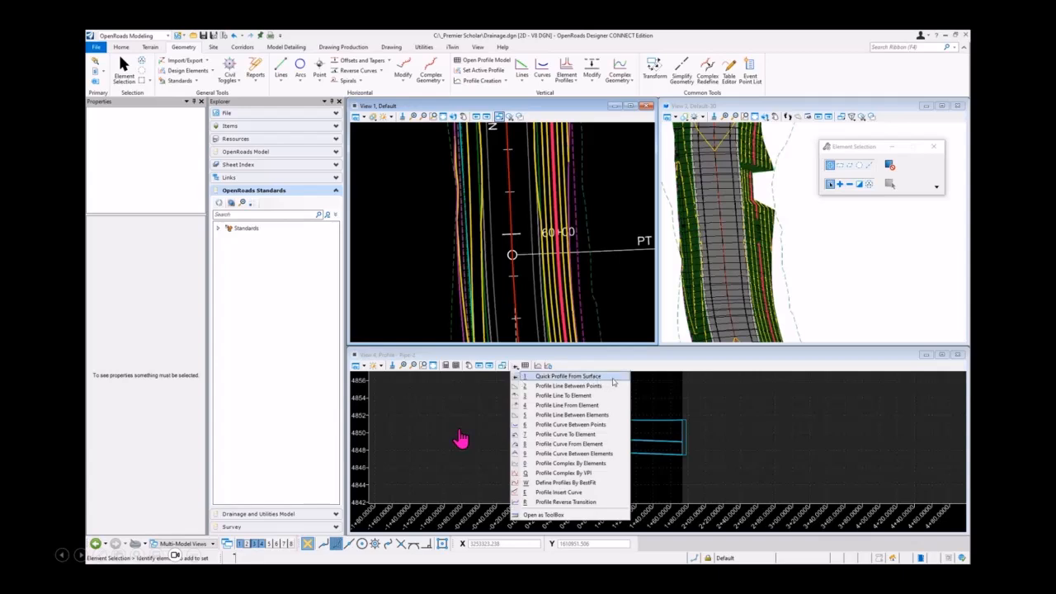
{"action": "left_click", "coordinate": [612, 379]}
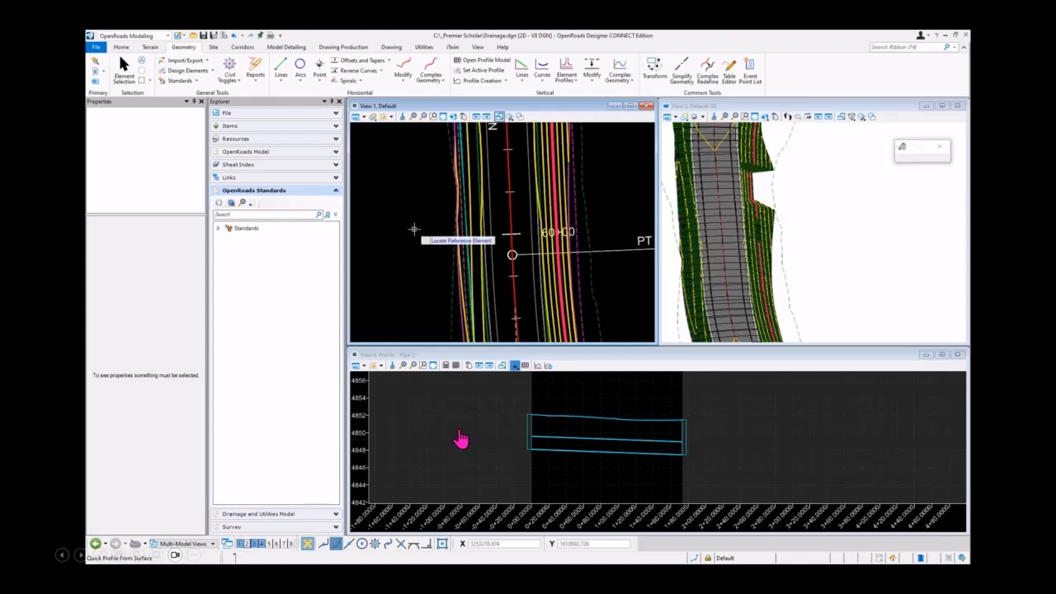
{"action": "left_click", "coordinate": [461, 196]}
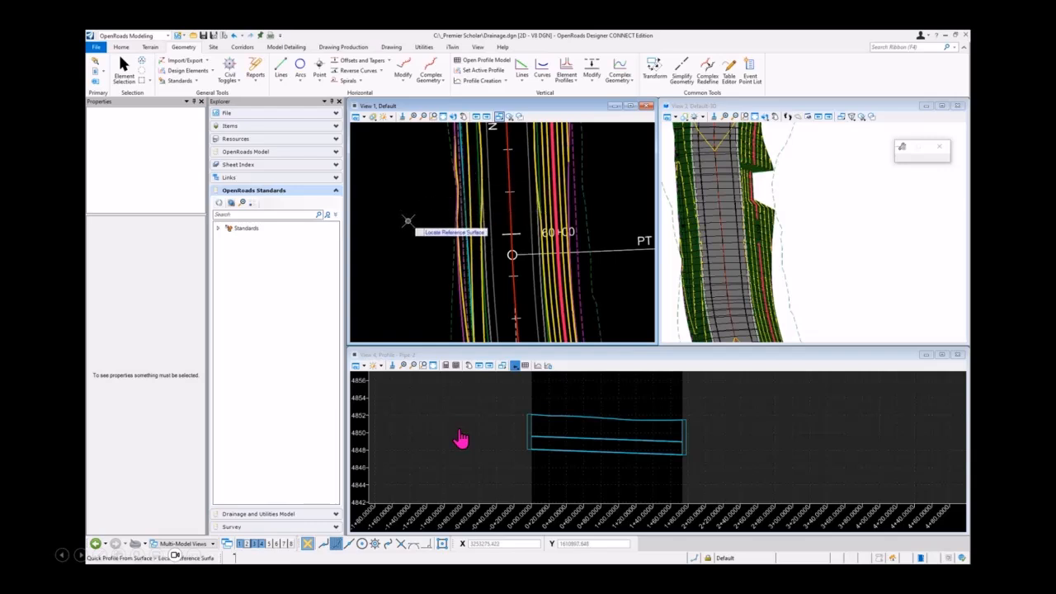
{"action": "left_click", "coordinate": [446, 287]}
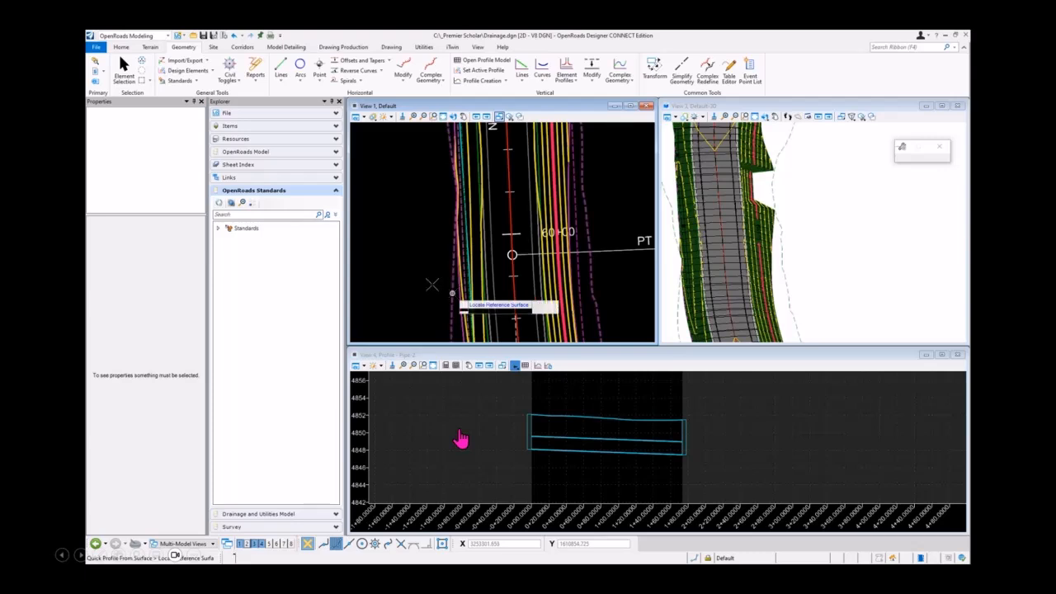
{"action": "right_click", "coordinate": [412, 237]}
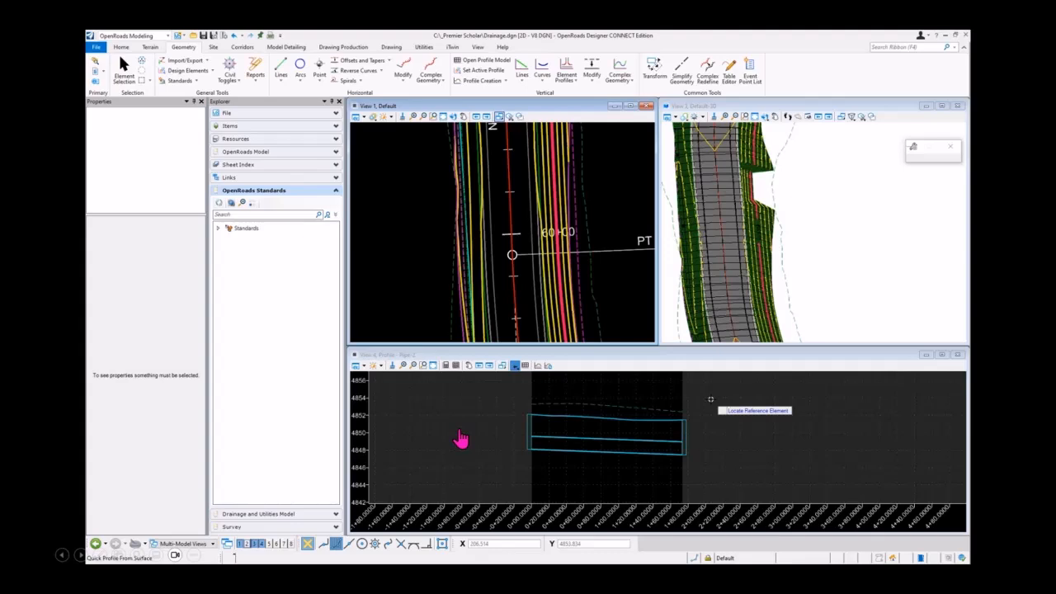
- Delete the existing terrain's surface profile from the Pipe-2 profile view
{"action": "left_click", "coordinate": [124, 71]}
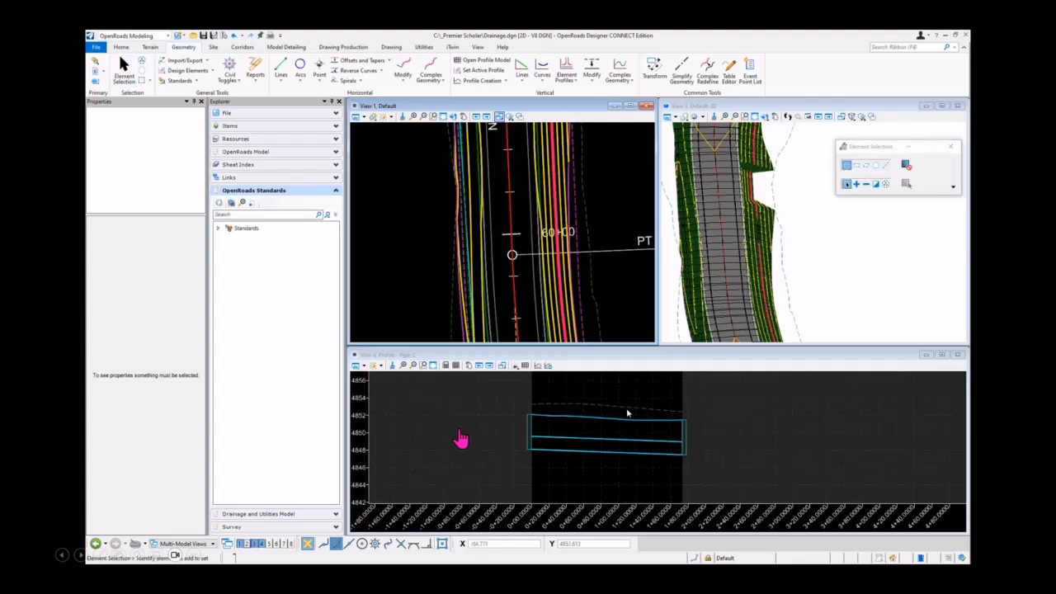
{"action": "left_click", "coordinate": [637, 409]}
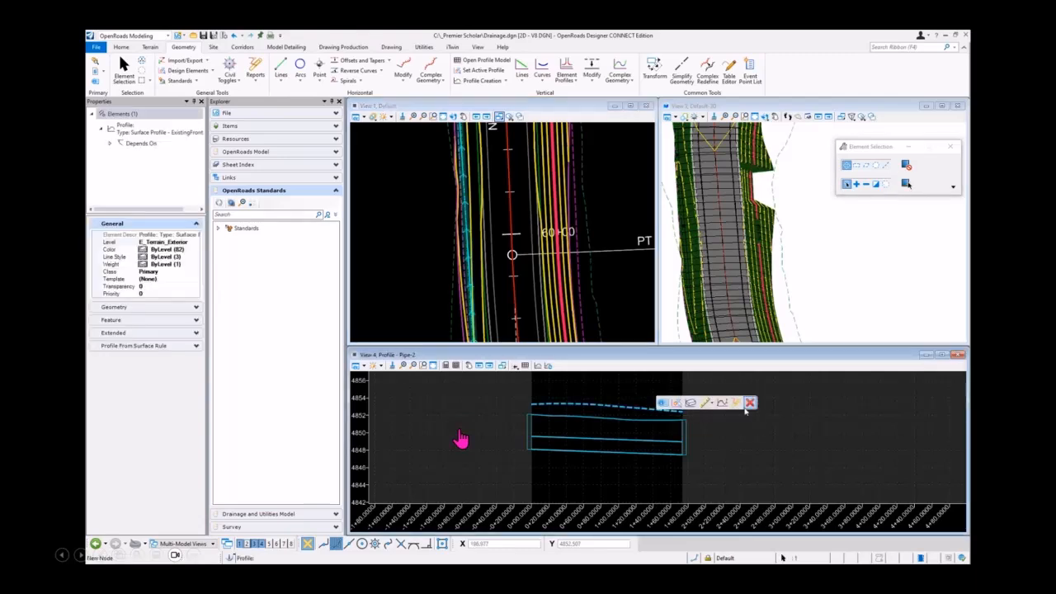
{"action": "left_click", "coordinate": [594, 400]}
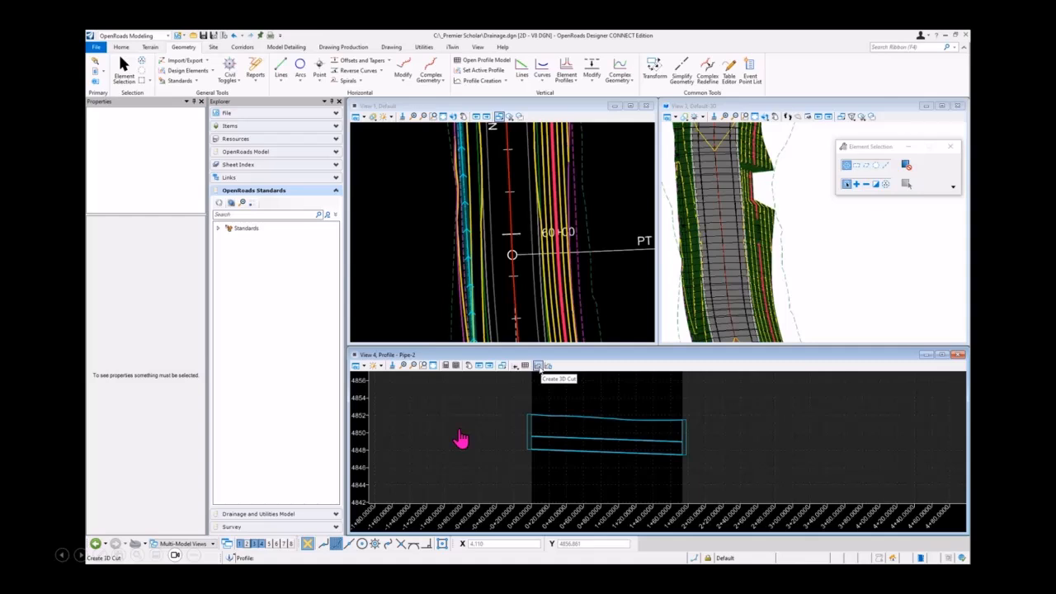
- Create a 3D cut around the pipe in the Pipe-2 profile with the Corners placement method, and pull its two ends in
{"action": "left_click", "coordinate": [537, 365]}
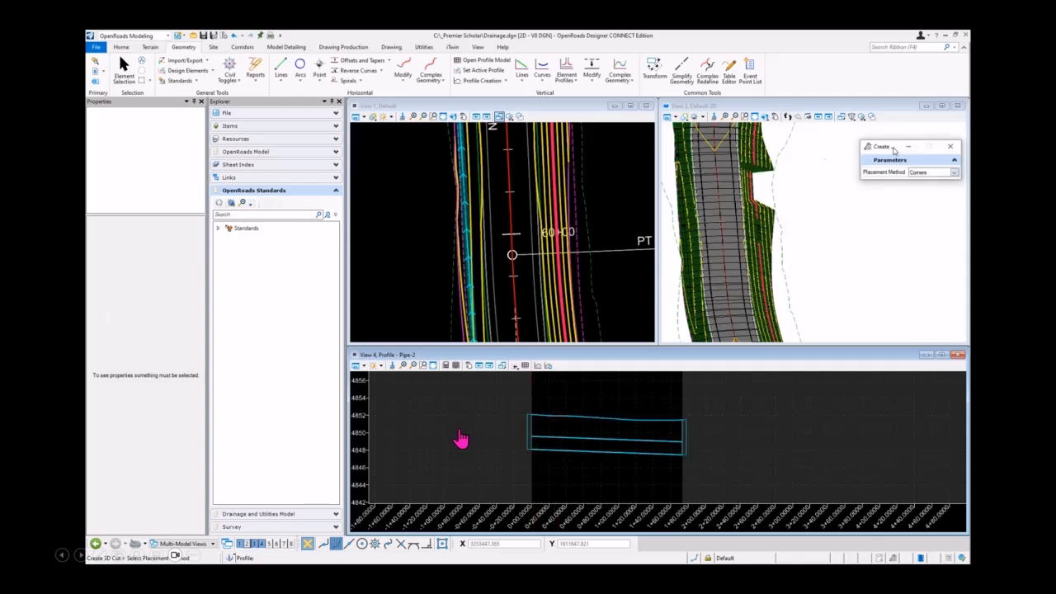
{"action": "left_click", "coordinate": [832, 184]}
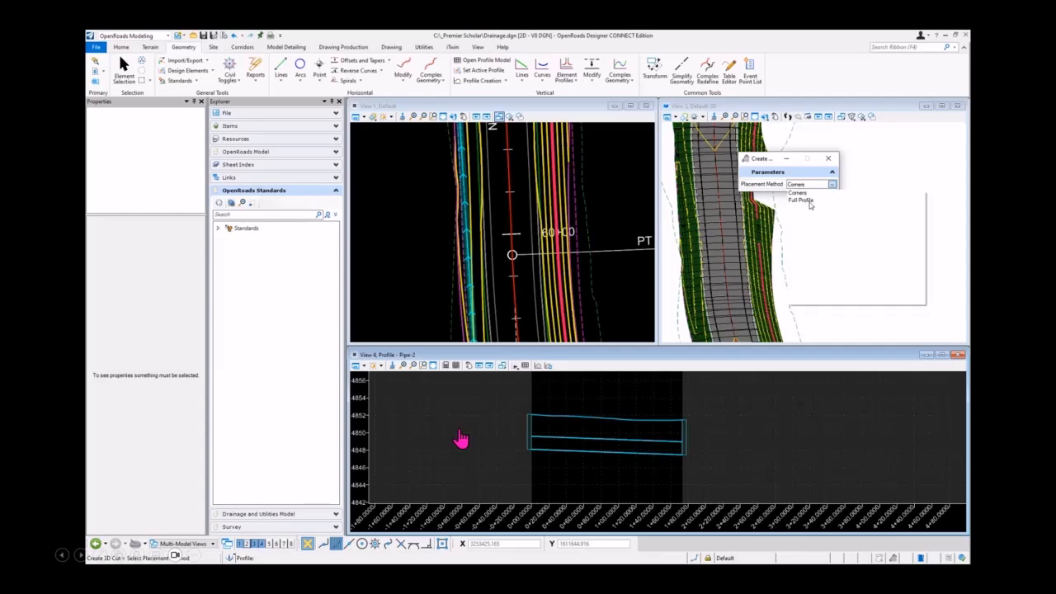
{"action": "left_click", "coordinate": [796, 192]}
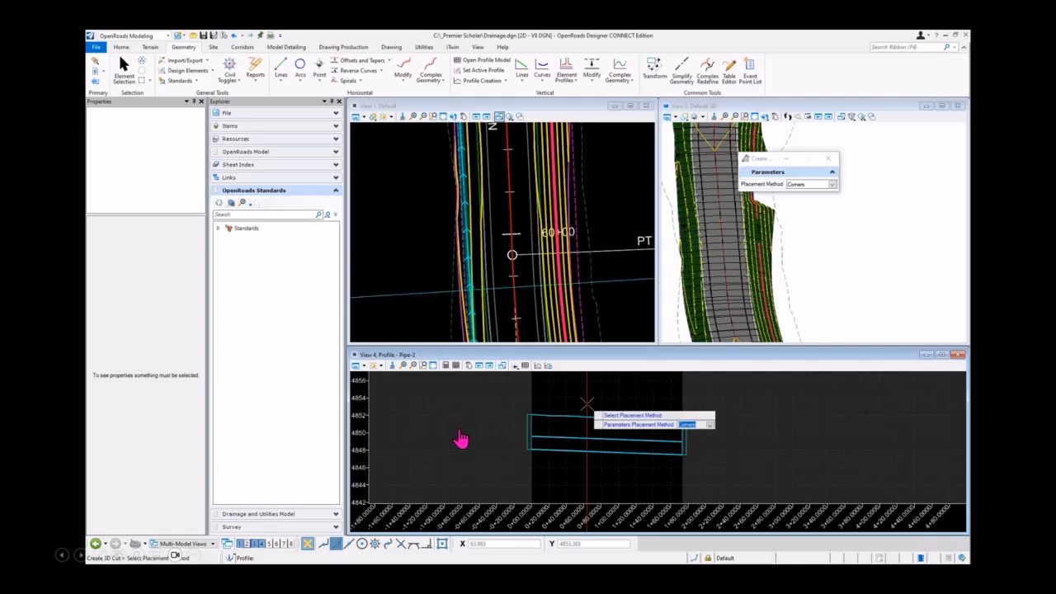
{"action": "left_click", "coordinate": [512, 385]}
{"action": "left_click", "coordinate": [515, 383]}
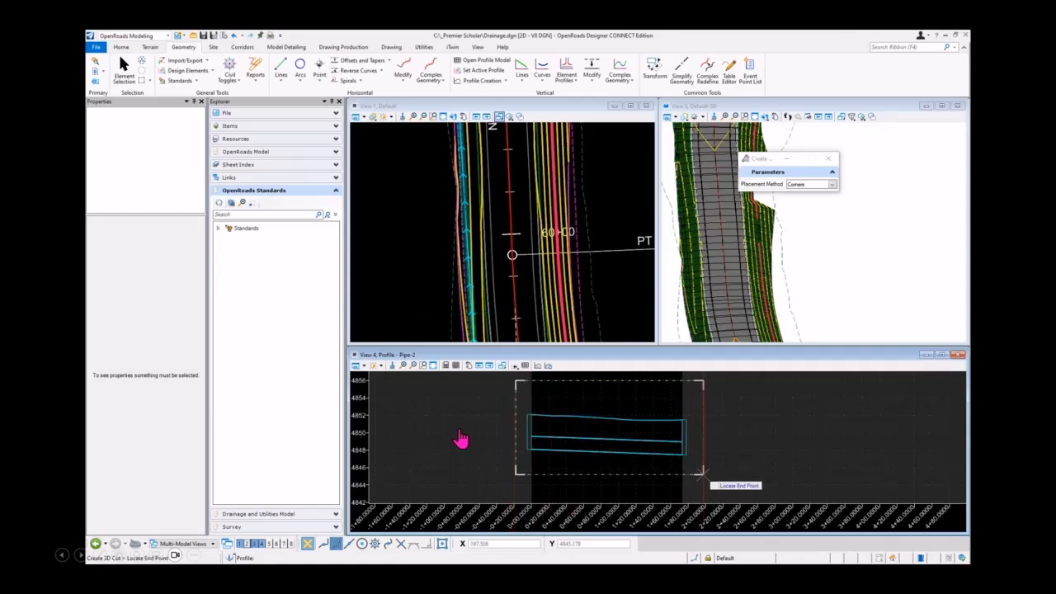
{"action": "left_click", "coordinate": [702, 476]}
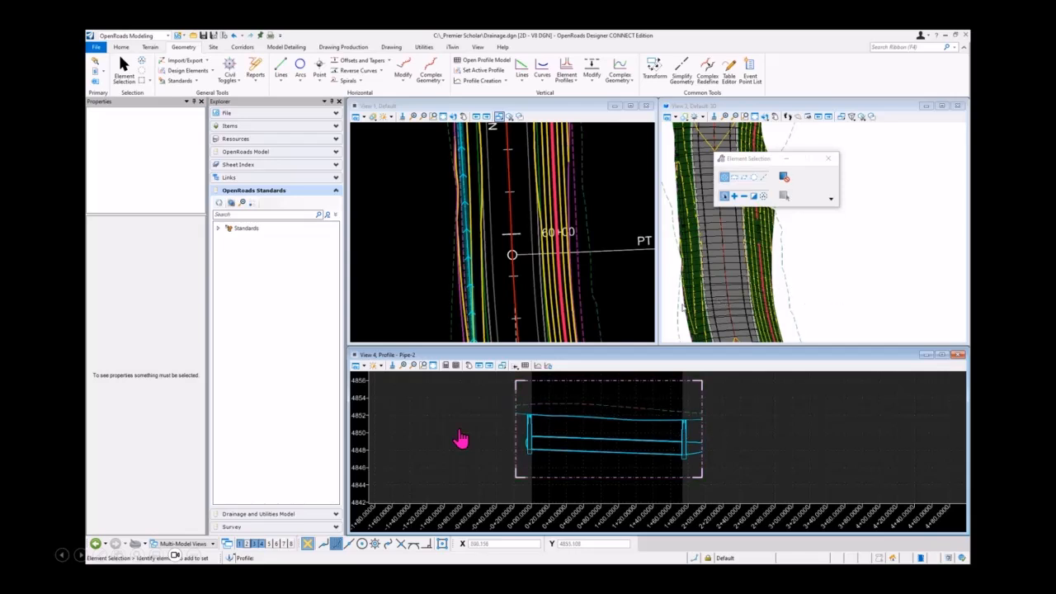
{"action": "left_click", "coordinate": [703, 426]}
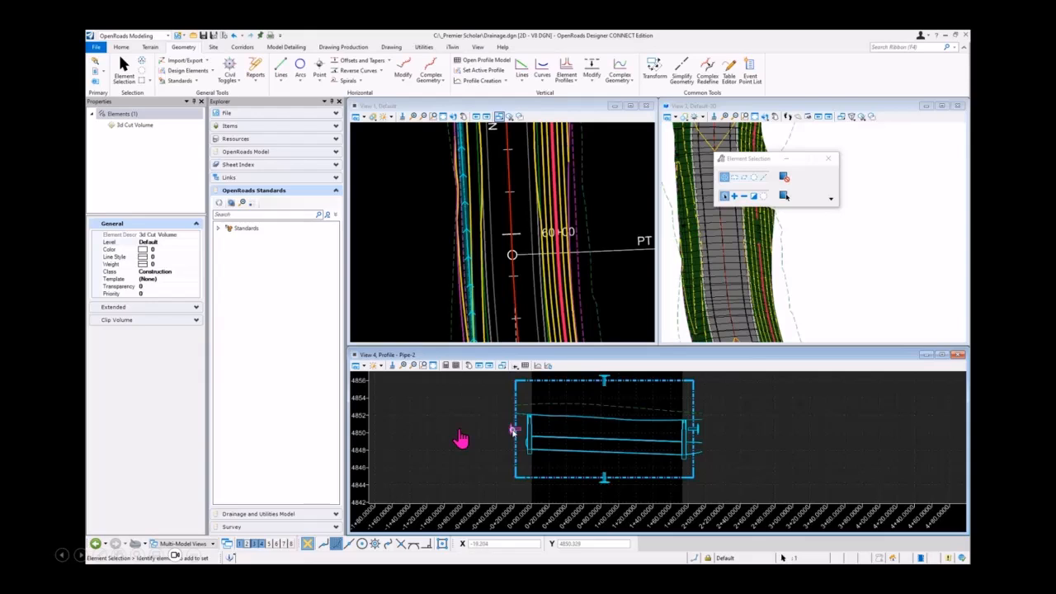
{"action": "left_click_drag", "start_coordinate": [514, 429], "coordinate": [521, 429]}
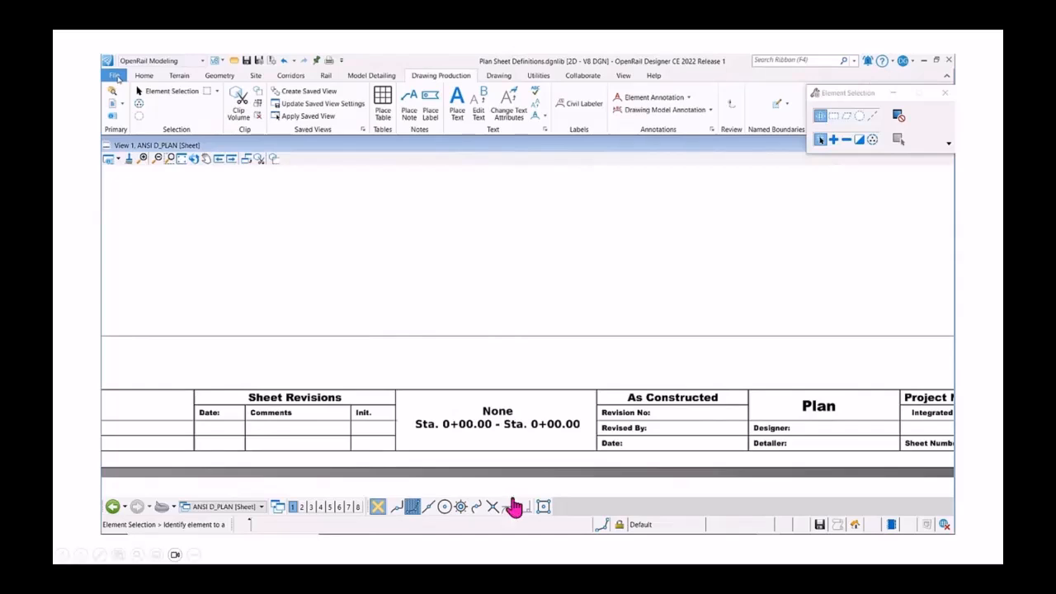
- In OpenRail Designer, open XS_Sheets.dgn and create GeomBL cross section drawings and sheets with seed ANSI D_XS, scale 1"=10' and annotation group XS Grid w/ Annotation
{"action": "left_click", "coordinate": [118, 521]}
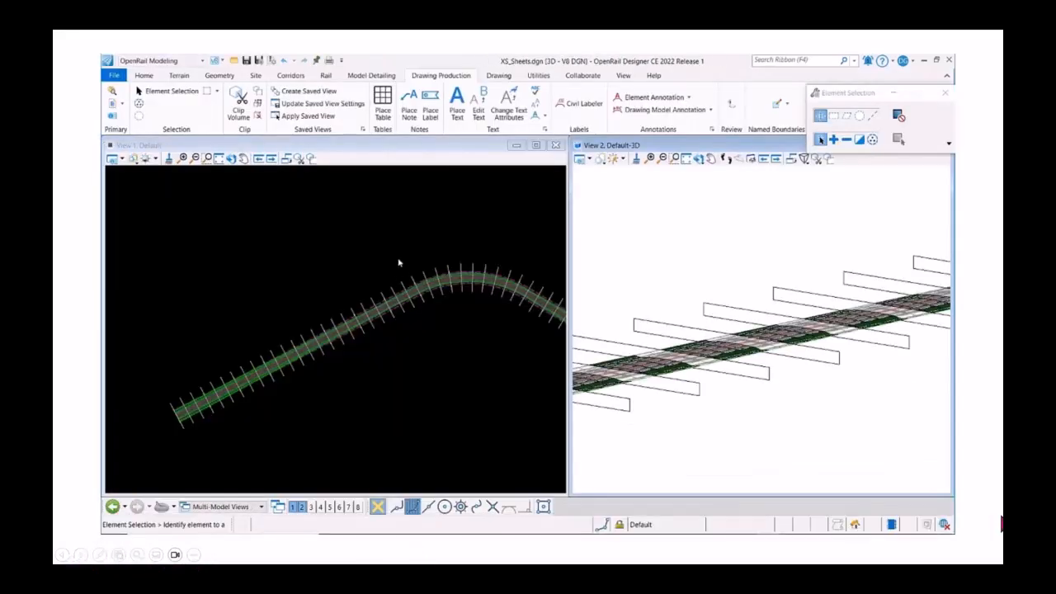
{"action": "mouse_move", "coordinate": [935, 531]}
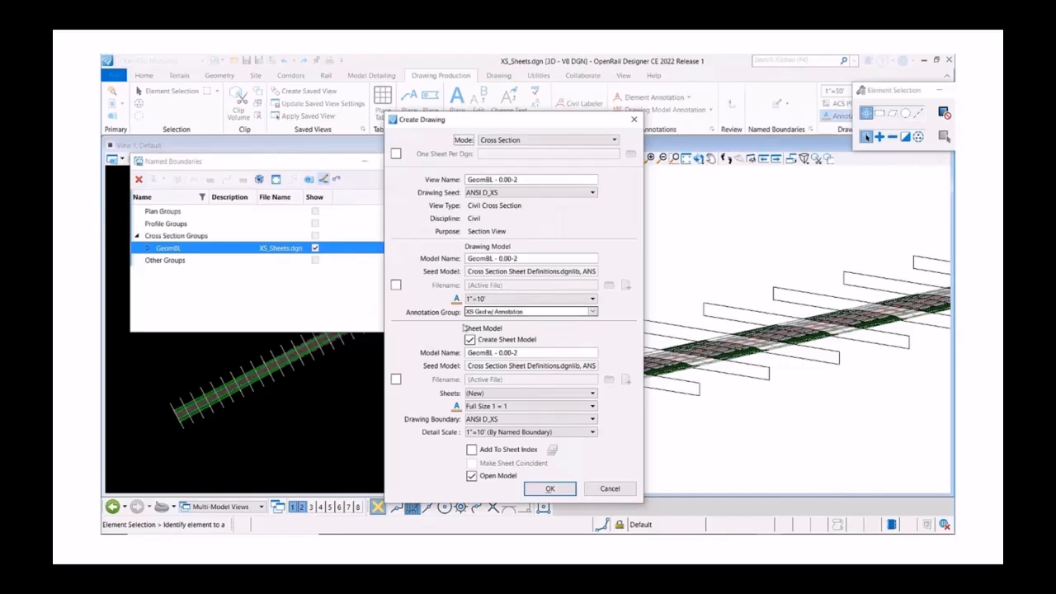
{"action": "left_click", "coordinate": [550, 489]}
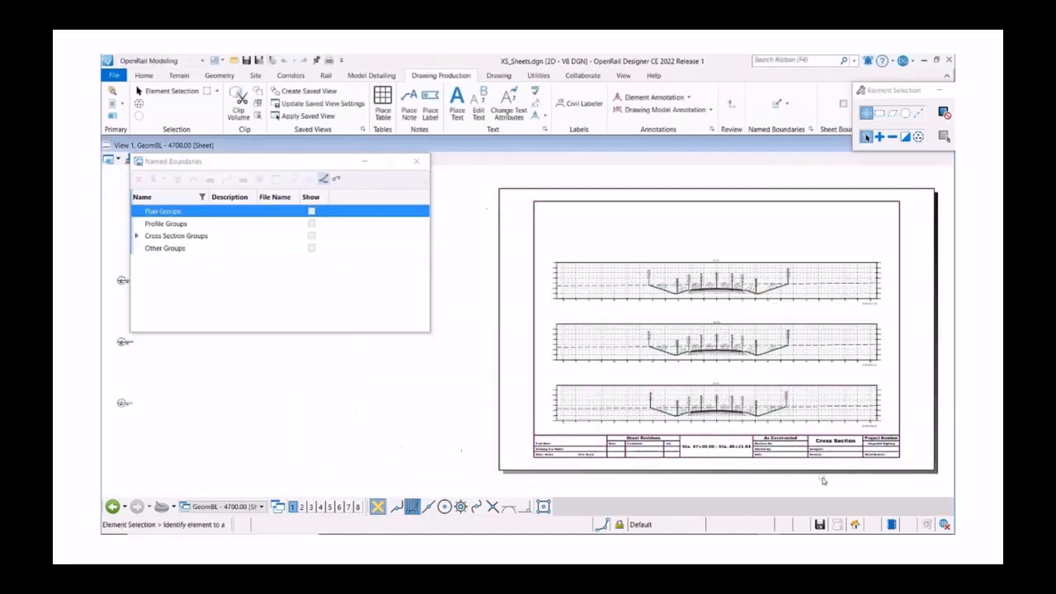
- Examine the station range in the title blocks of the GeomBL - 4700.00 and GeomBL - 2700.00 sheets, and close the named boundaries manager
{"action": "scroll", "coordinate": [822, 480], "scroll_direction": "up", "scroll_amount": 2}
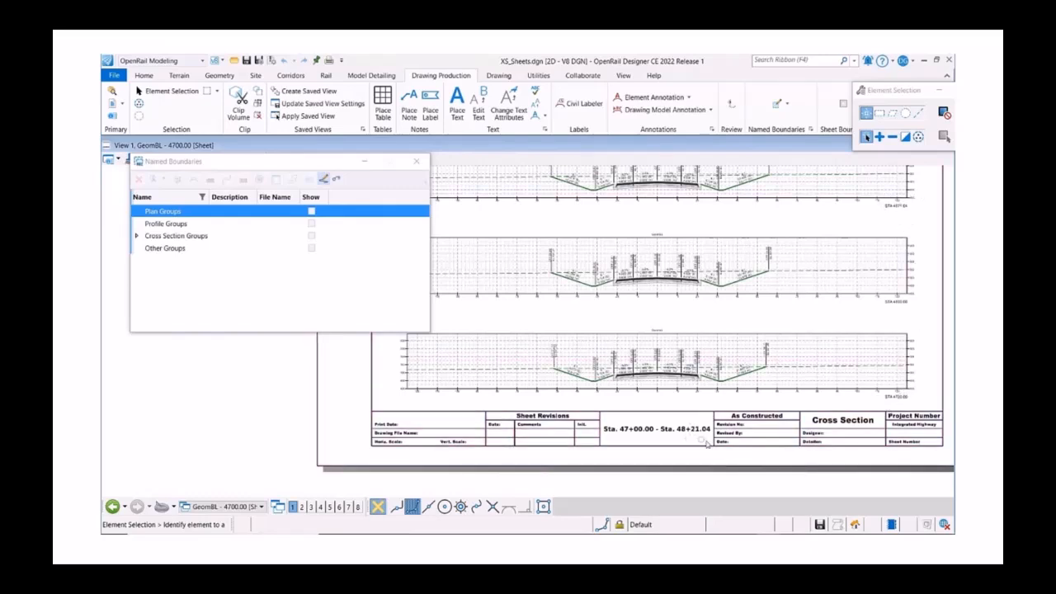
{"action": "scroll", "coordinate": [692, 432], "scroll_direction": "up", "scroll_amount": 2}
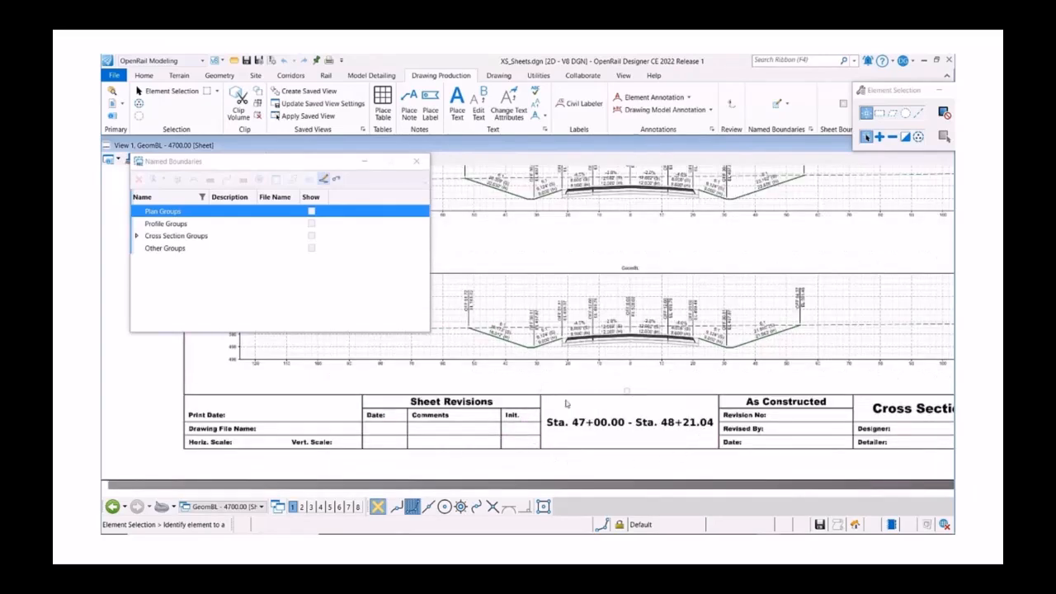
{"action": "left_click", "coordinate": [260, 507]}
{"action": "scroll", "coordinate": [381, 429], "scroll_direction": "up", "scroll_amount": 6}
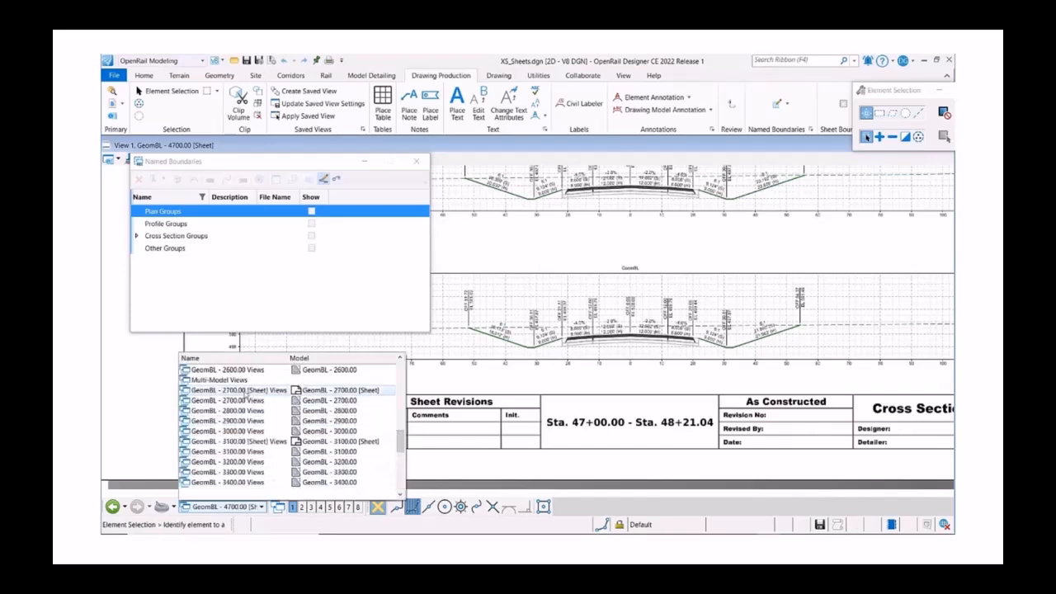
{"action": "left_click", "coordinate": [235, 390]}
{"action": "scroll", "coordinate": [388, 470], "scroll_direction": "up", "scroll_amount": 4}
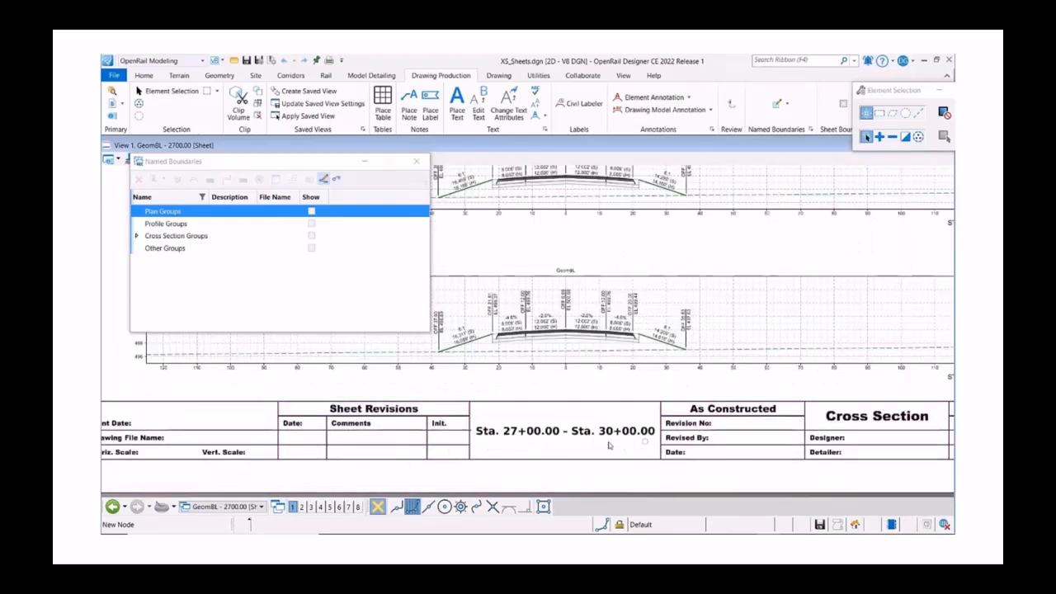
{"action": "scroll", "coordinate": [607, 431], "scroll_direction": "down", "scroll_amount": 1}
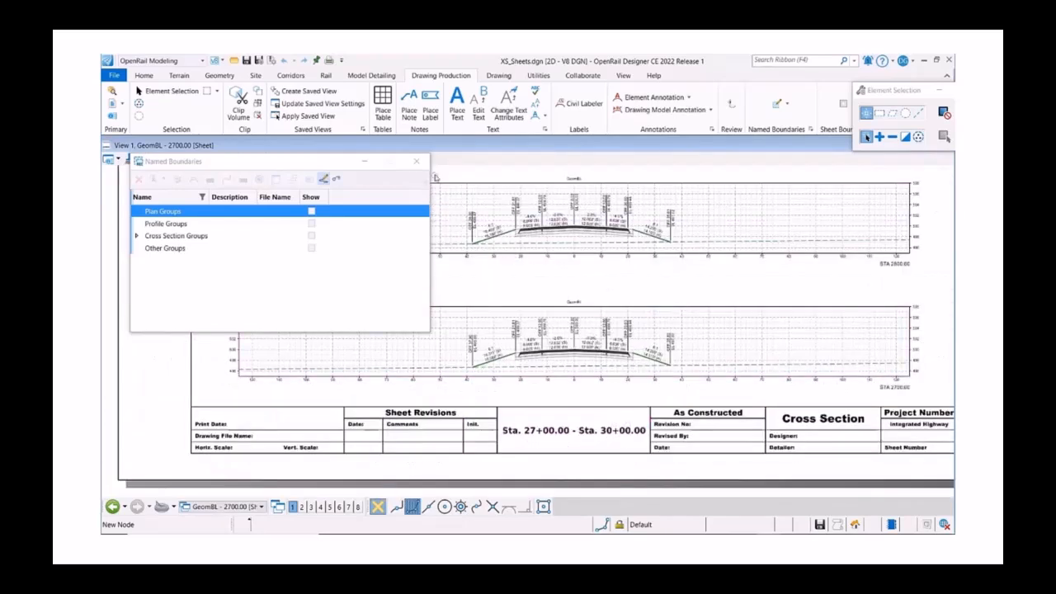
{"action": "left_click", "coordinate": [417, 161]}
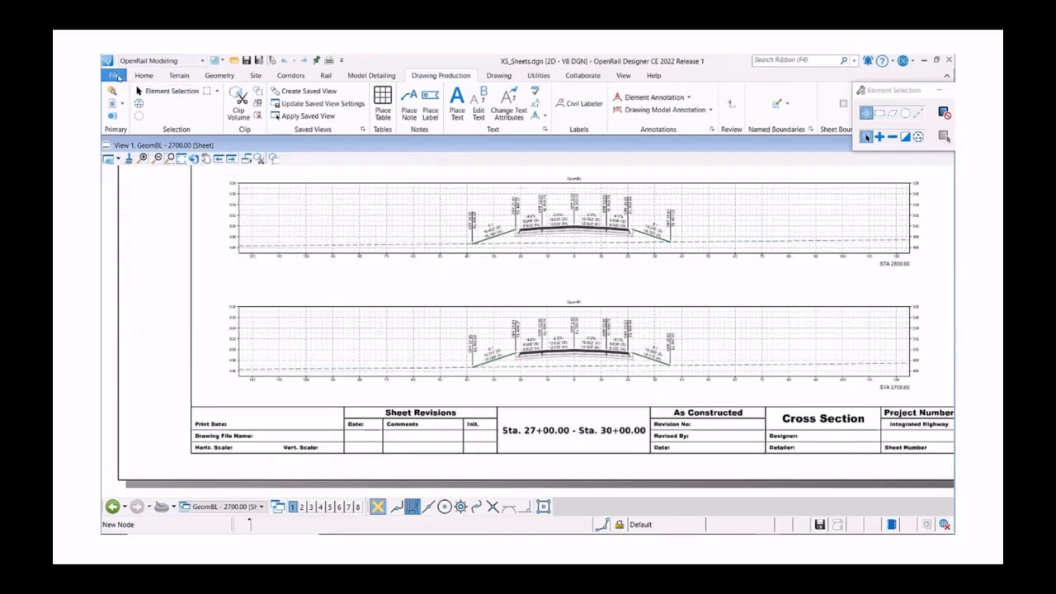
- Open Plan_Sheets.dgn and bring up its named boundaries manager
{"action": "left_click", "coordinate": [115, 75]}
{"action": "left_click", "coordinate": [238, 275]}
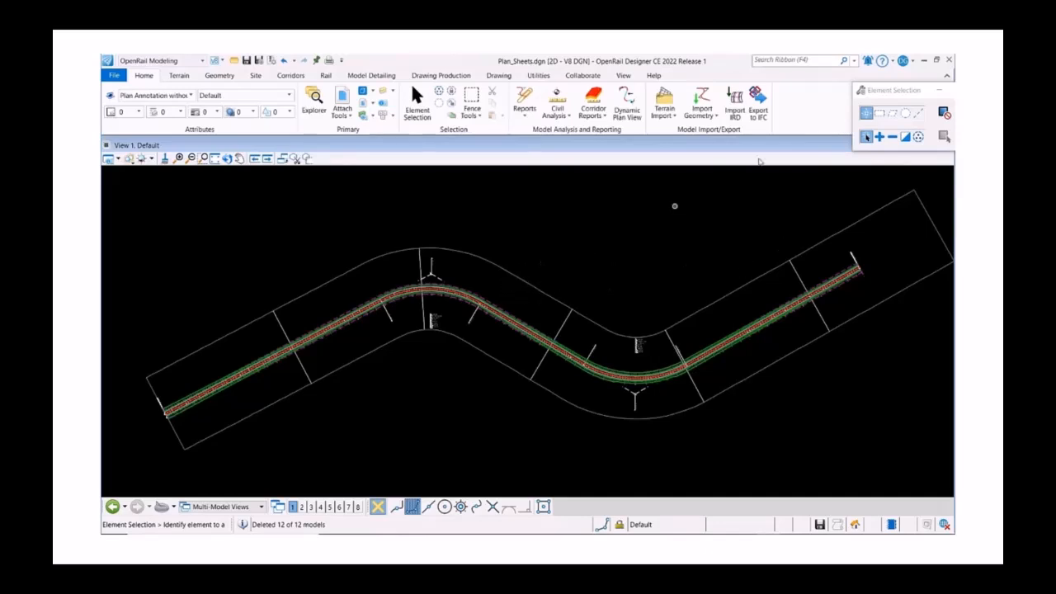
{"action": "left_click", "coordinate": [441, 75]}
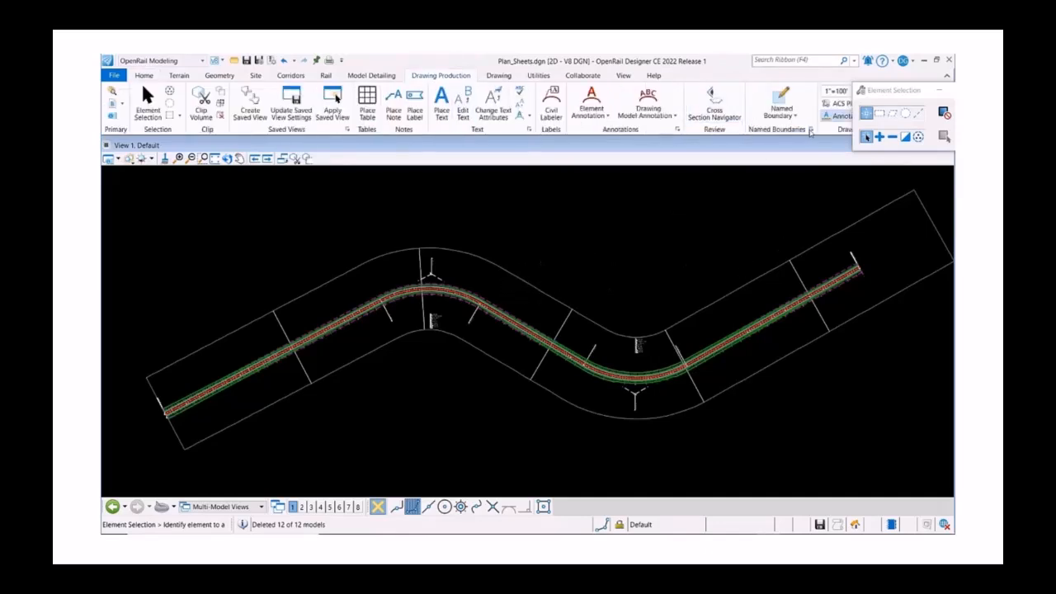
{"action": "left_click", "coordinate": [812, 129]}
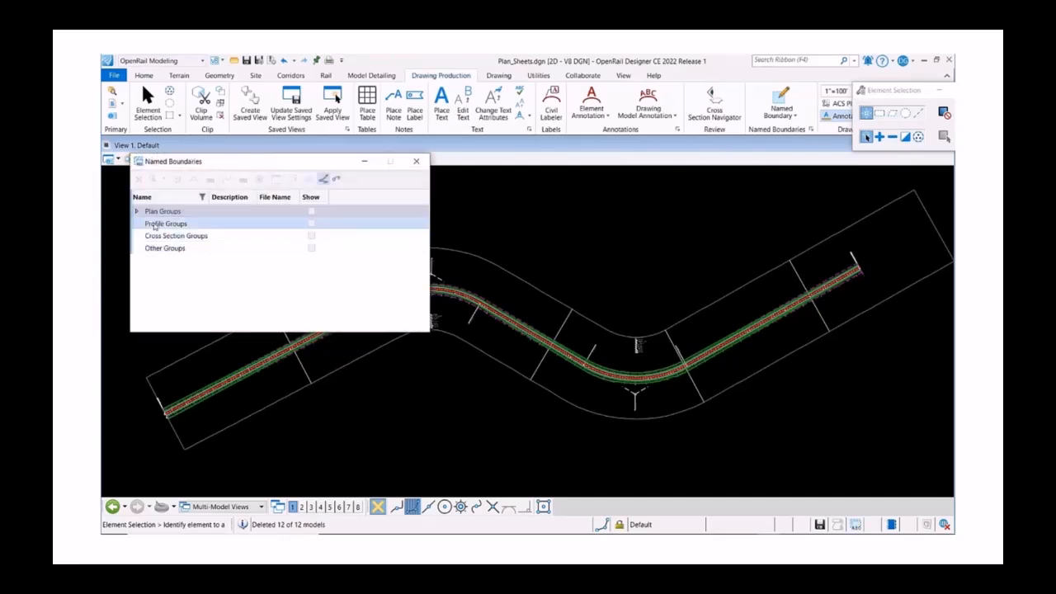
- Create plan drawings and sheets from the GeomBL plan group, and close the named boundaries manager
{"action": "double_click", "coordinate": [163, 211]}
{"action": "right_click", "coordinate": [174, 226]}
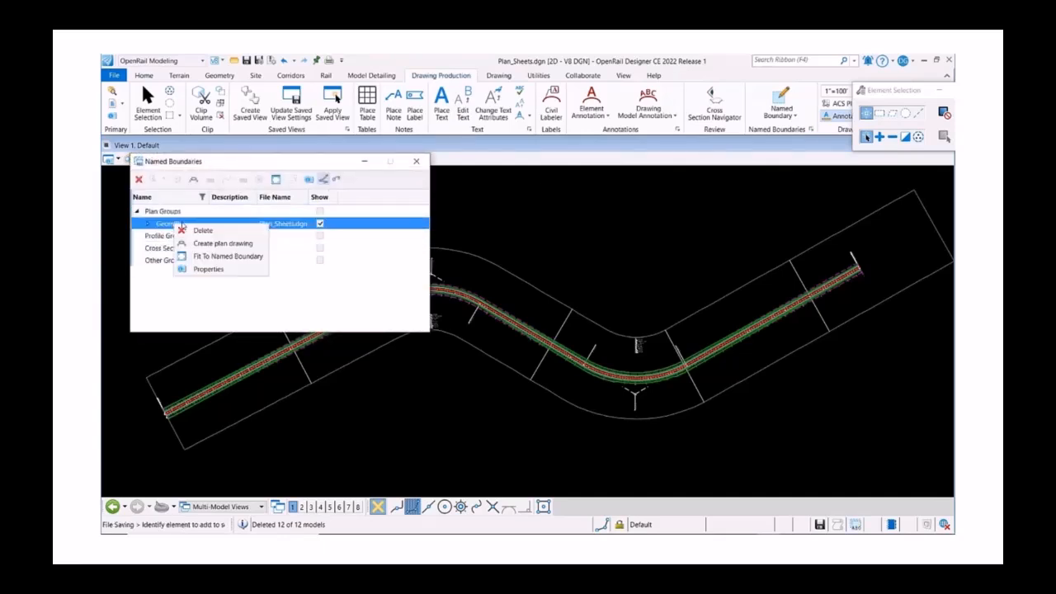
{"action": "left_click", "coordinate": [208, 245]}
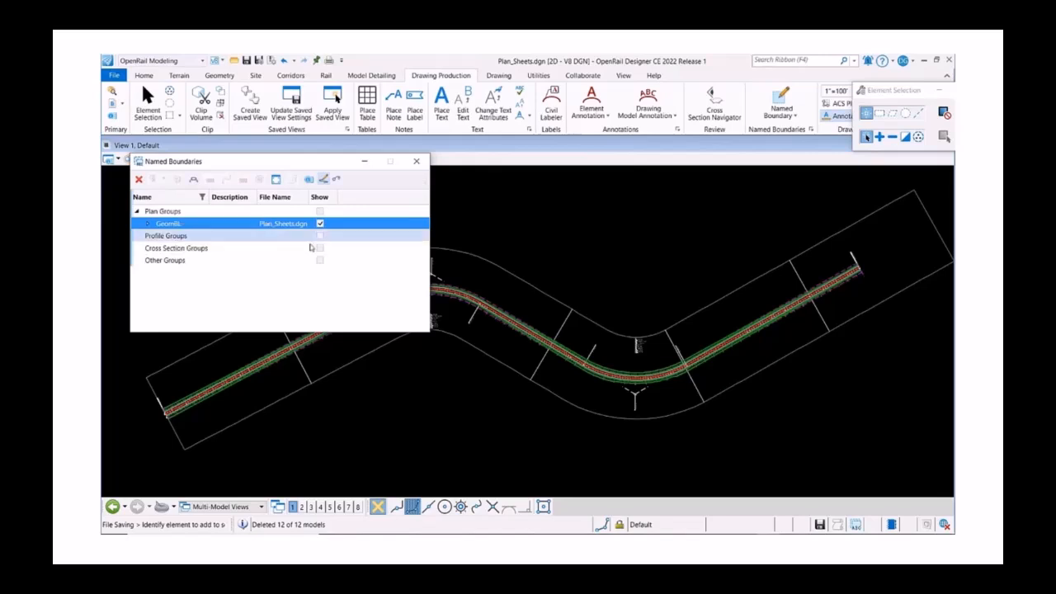
{"action": "left_click", "coordinate": [551, 480]}
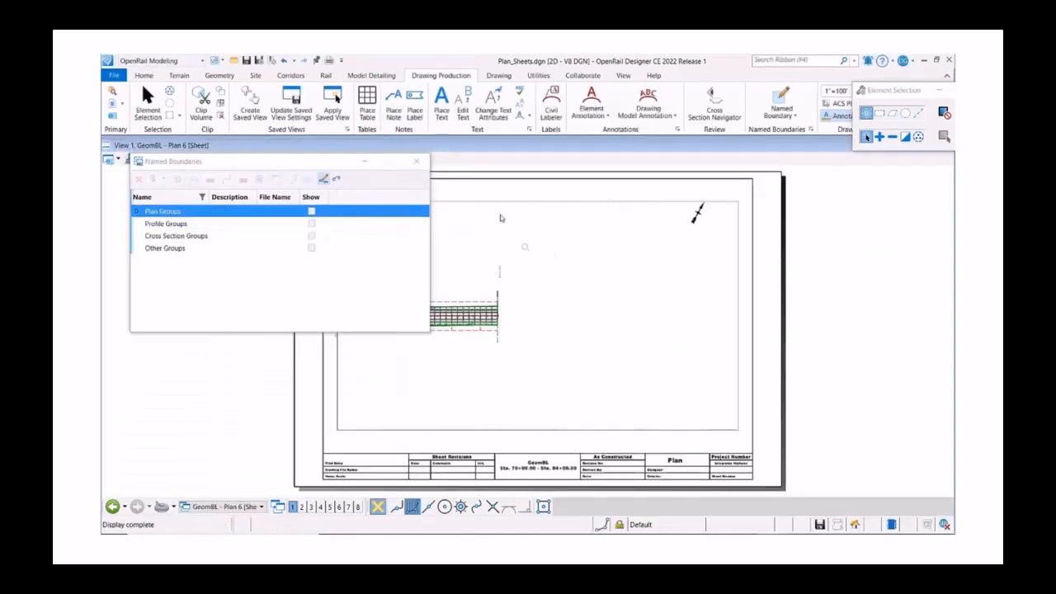
{"action": "left_click", "coordinate": [416, 161]}
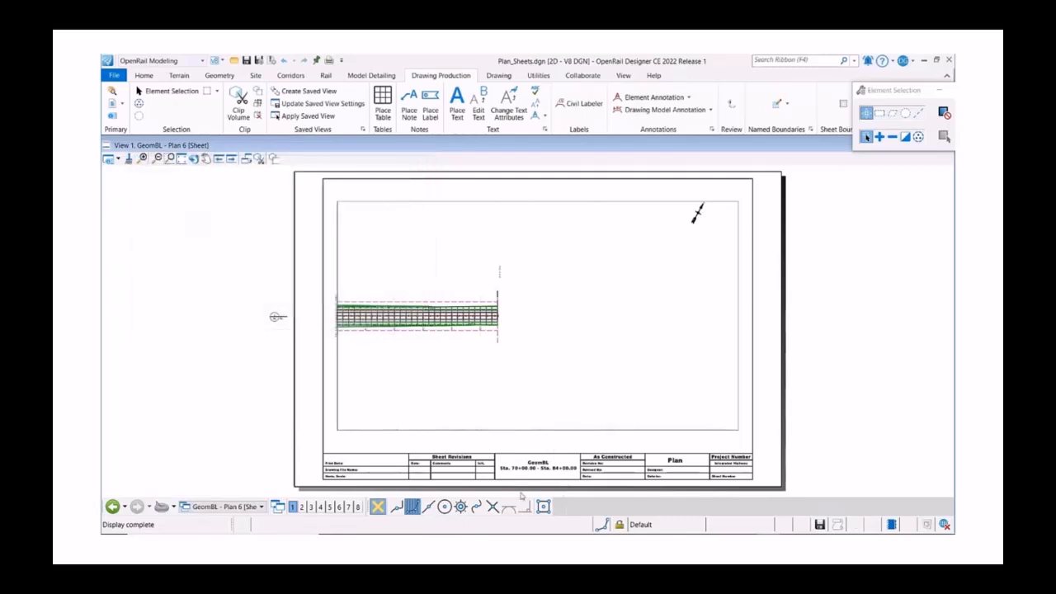
- Examine the title block station range on the GeomBL - Plan 6 sheet and the station range and matchlines on the GeomBL - Plan 2 sheet
{"action": "scroll", "coordinate": [524, 486], "scroll_direction": "up", "scroll_amount": 4}
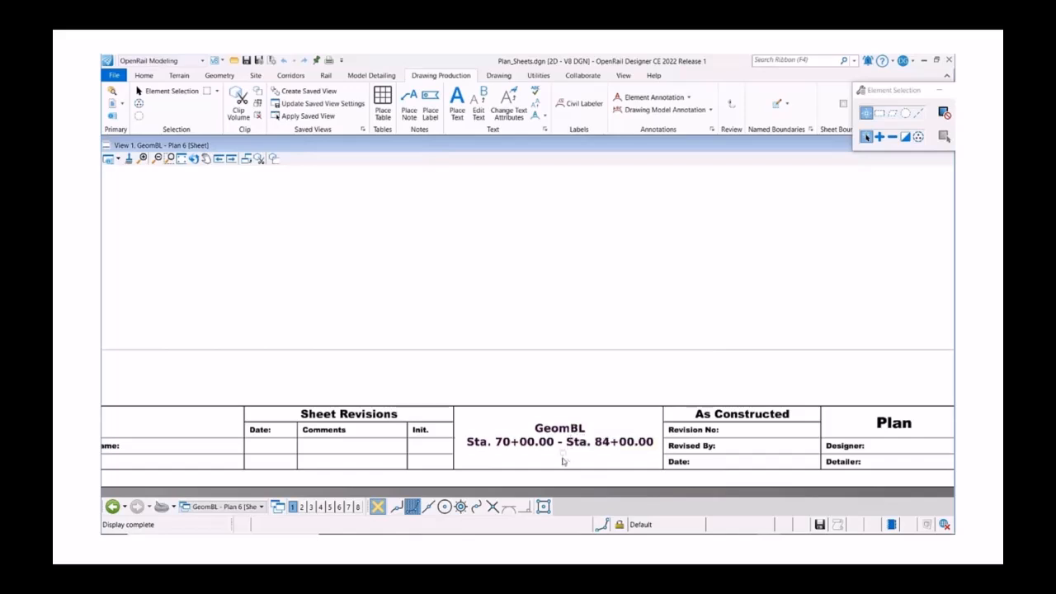
{"action": "scroll", "coordinate": [586, 409], "scroll_direction": "down", "scroll_amount": 3}
{"action": "left_click", "coordinate": [238, 505]}
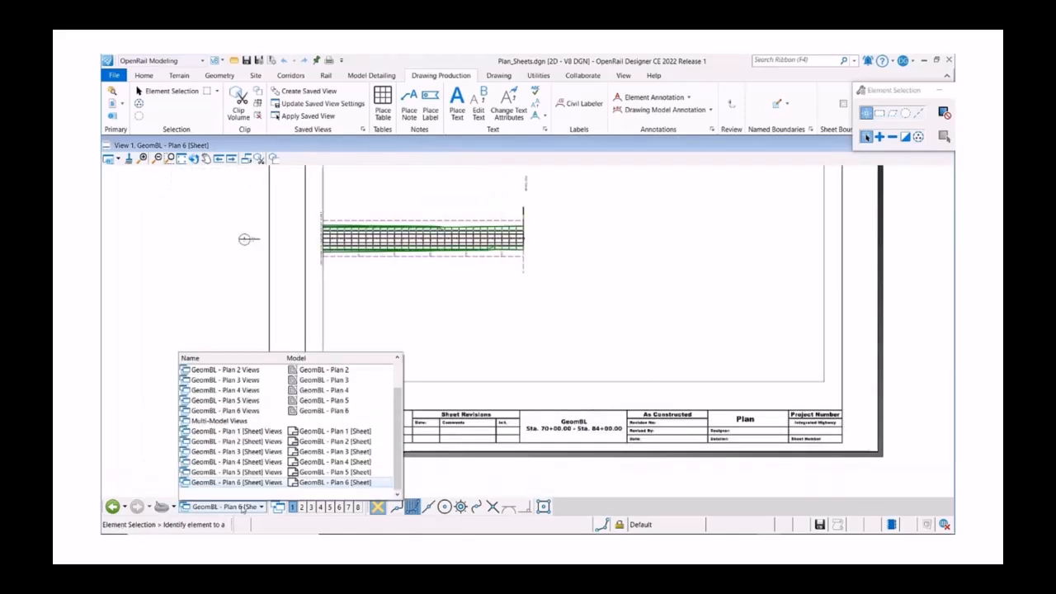
{"action": "left_click", "coordinate": [257, 442]}
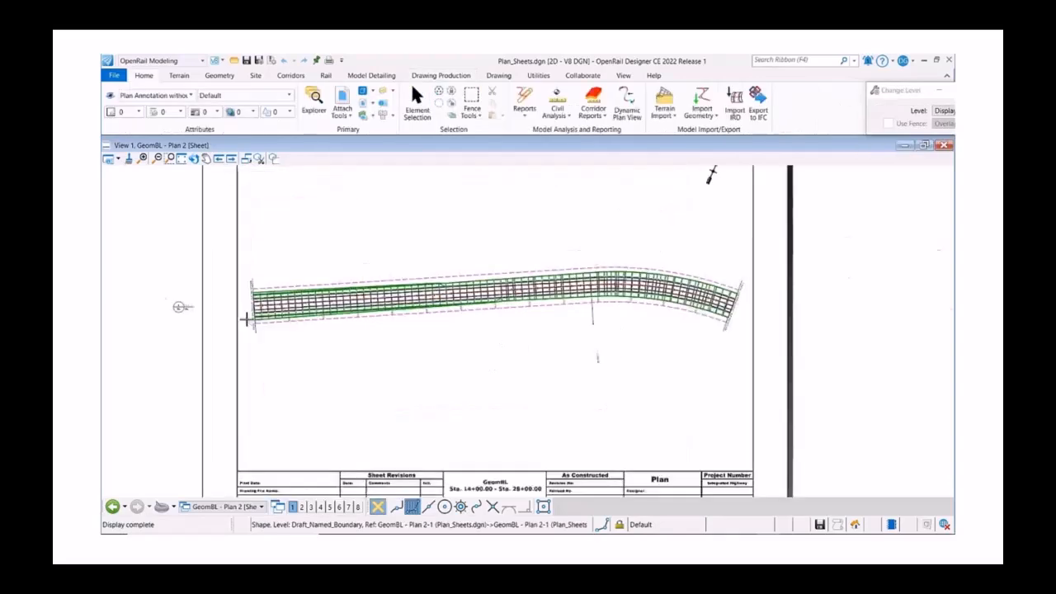
{"action": "scroll", "coordinate": [246, 320], "scroll_direction": "up", "scroll_amount": 4}
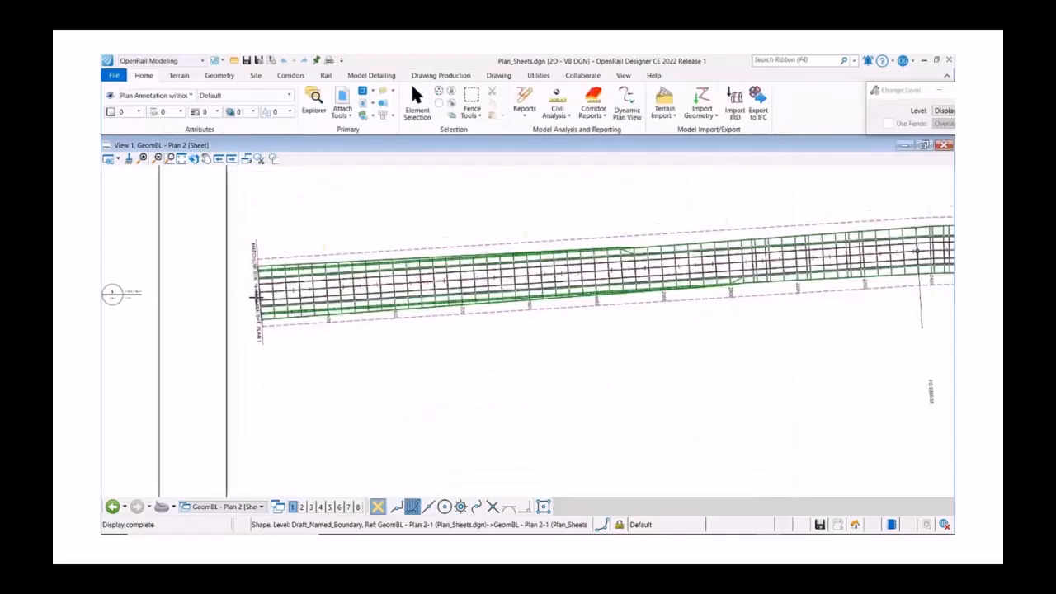
{"action": "scroll", "coordinate": [249, 304], "scroll_direction": "down", "scroll_amount": 4}
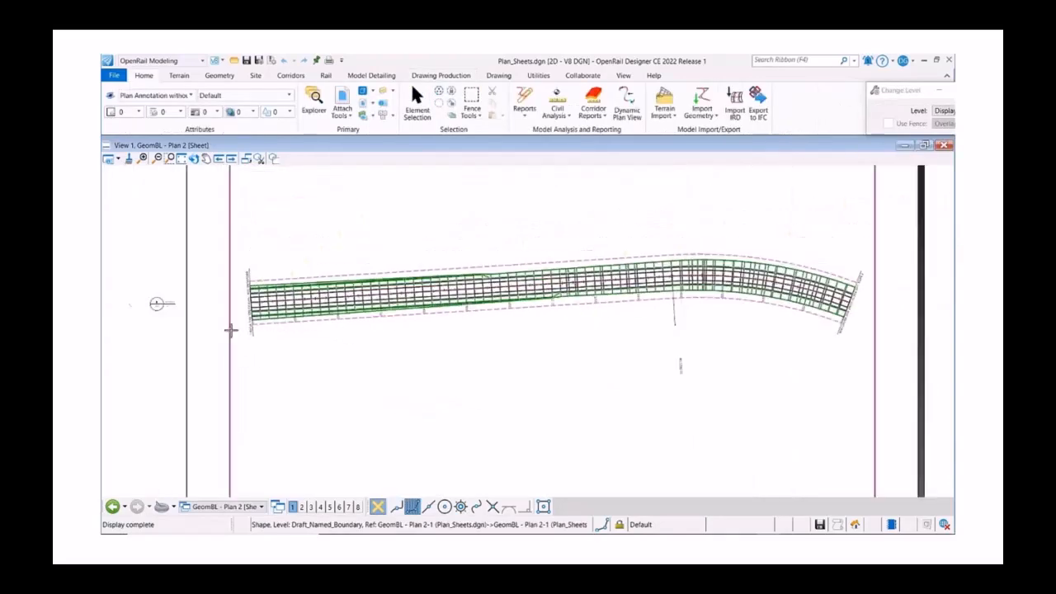
{"action": "scroll", "coordinate": [856, 301], "scroll_direction": "up", "scroll_amount": 4}
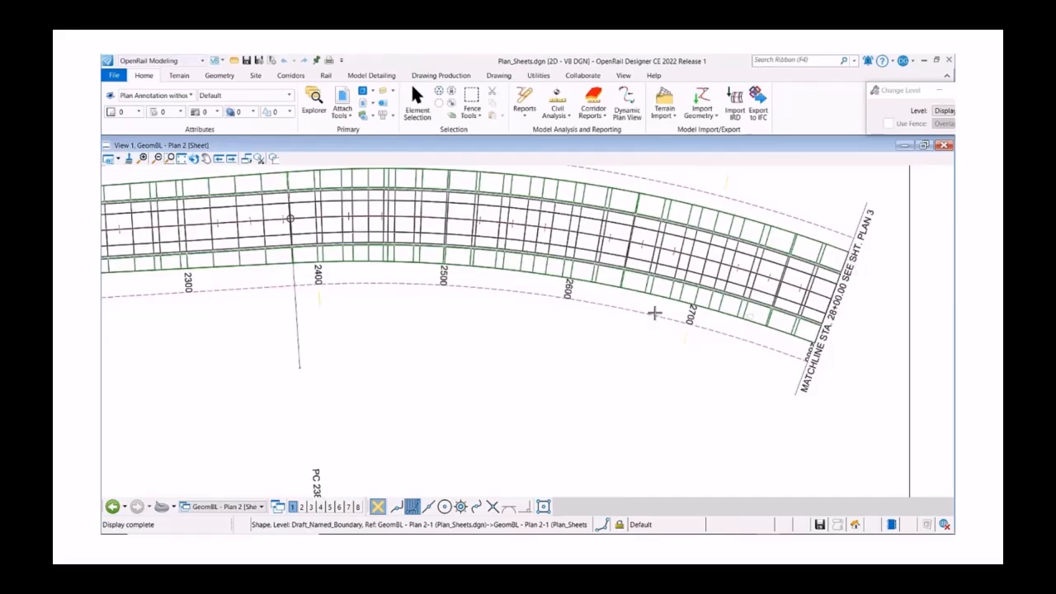
{"action": "scroll", "coordinate": [640, 306], "scroll_direction": "down", "scroll_amount": 5}
{"action": "scroll", "coordinate": [486, 462], "scroll_direction": "up", "scroll_amount": 3}
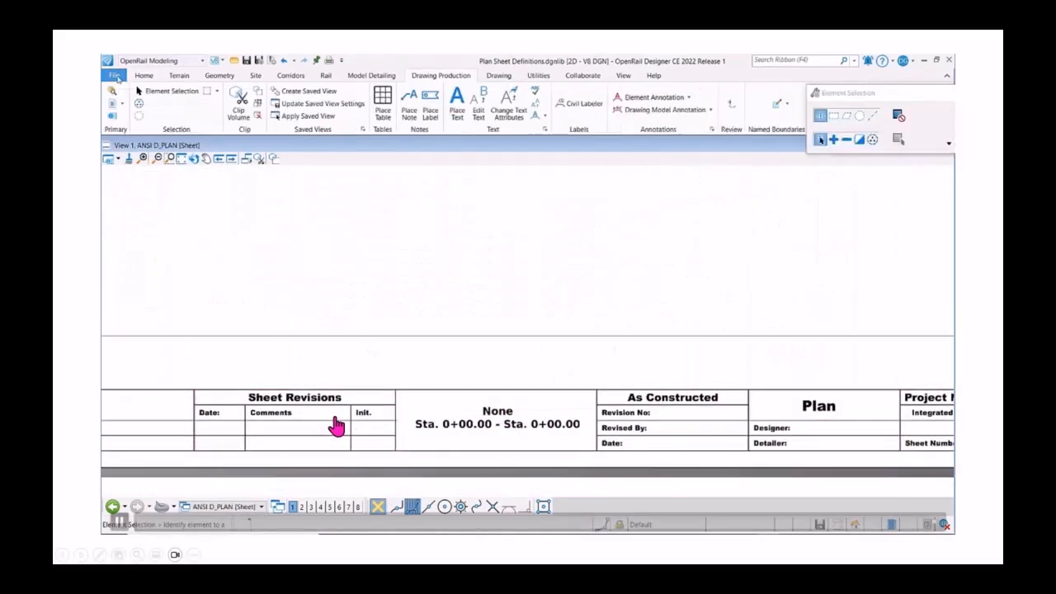
{"action": "left_click", "coordinate": [115, 75]}
{"action": "left_click", "coordinate": [116, 77]}
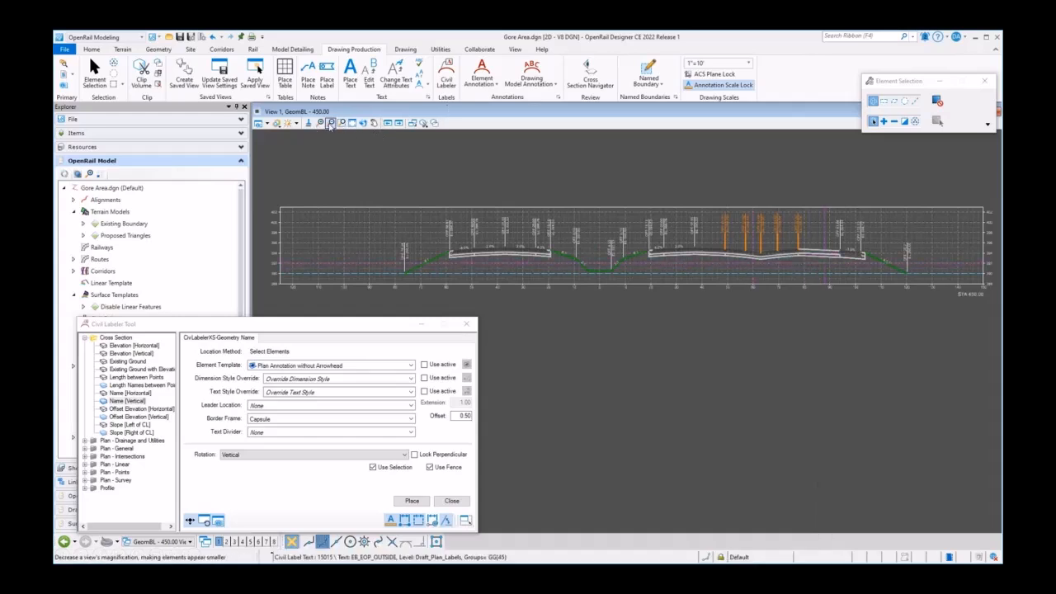
- In the GeomBL - 450.00 cross section, place a Slope (Right of CL) label with tangent rotation between the points at offsets 49.00 and 57.00
{"action": "scroll", "coordinate": [790, 250], "scroll_direction": "up", "scroll_amount": 5}
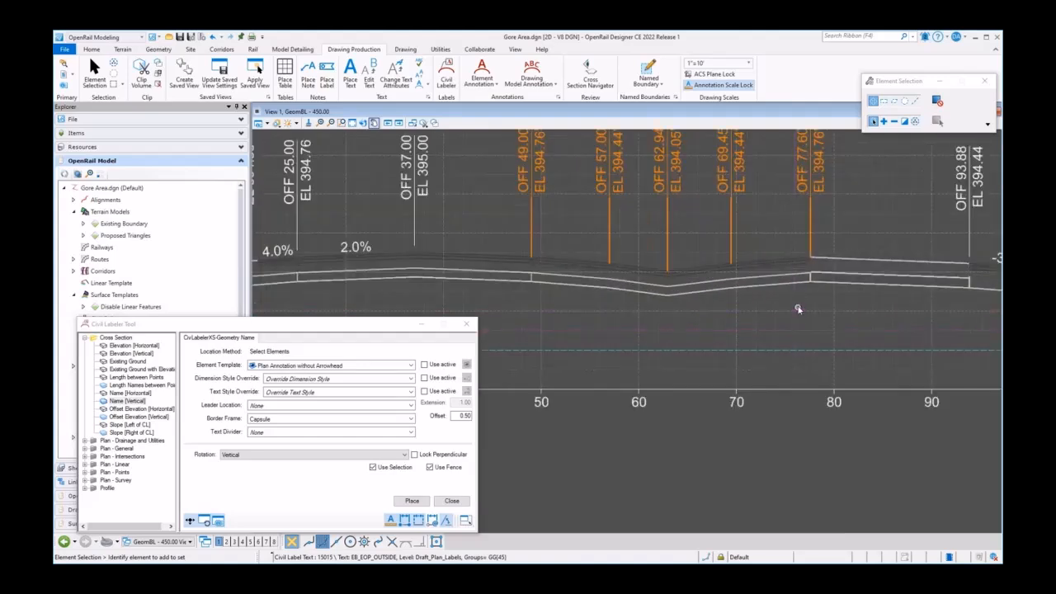
{"action": "scroll", "coordinate": [798, 309], "scroll_direction": "down", "scroll_amount": 1}
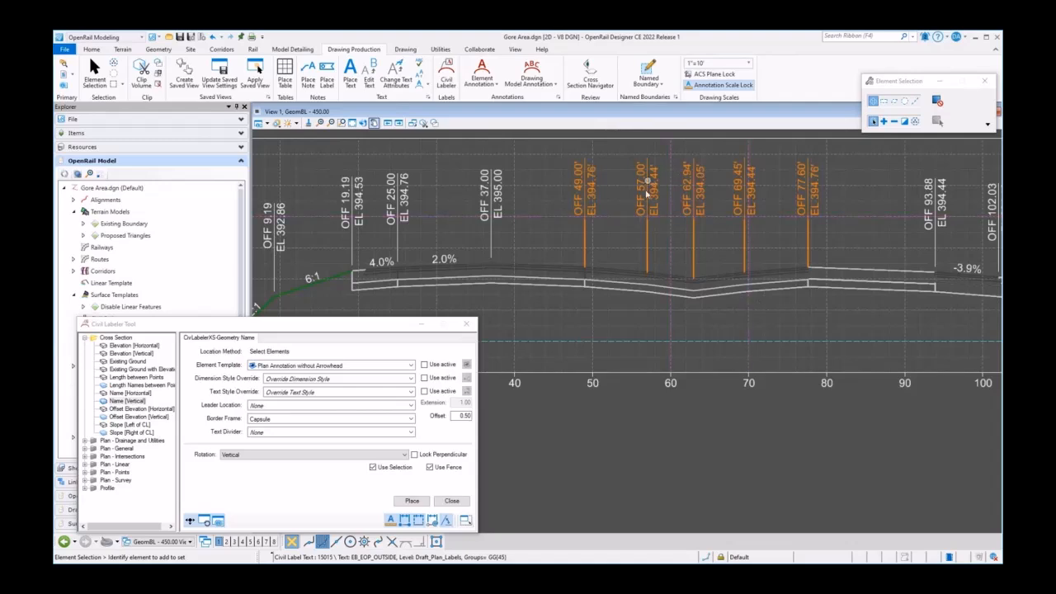
{"action": "left_click", "coordinate": [132, 401]}
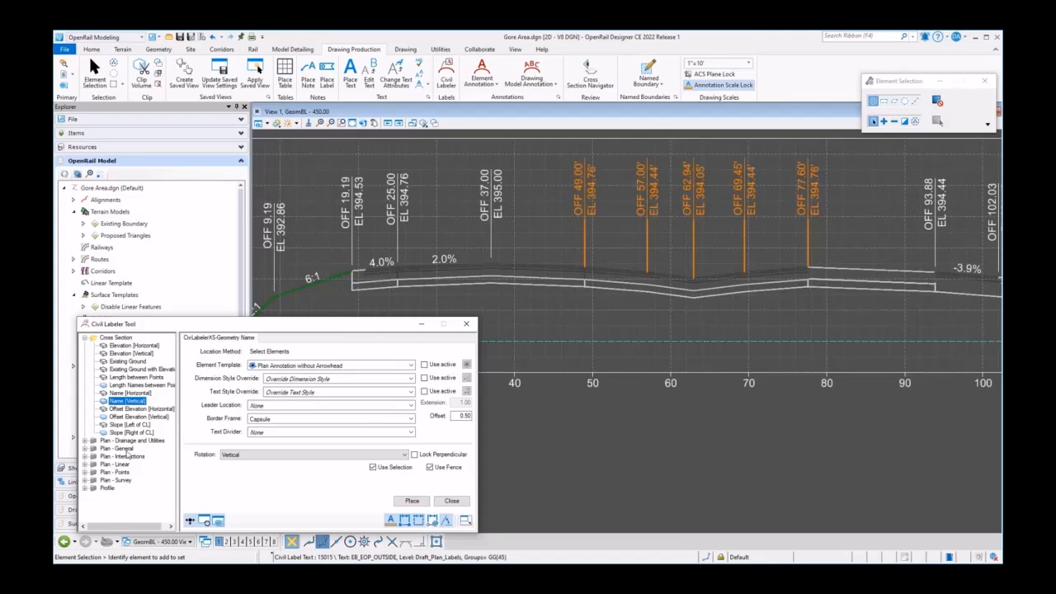
{"action": "left_click", "coordinate": [126, 433]}
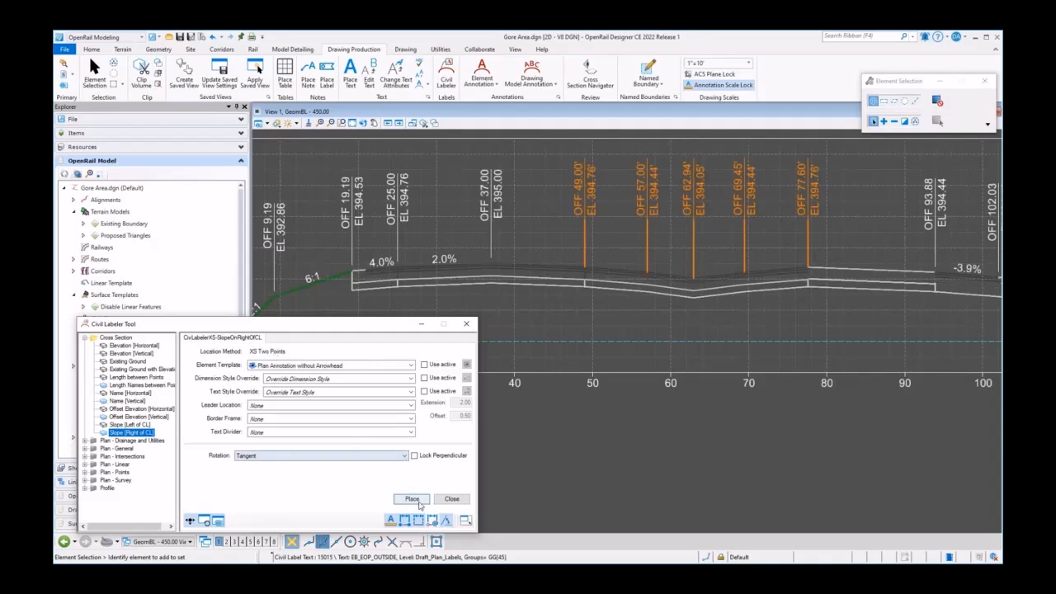
{"action": "left_click", "coordinate": [412, 498]}
{"action": "left_click", "coordinate": [585, 266]}
{"action": "left_click", "coordinate": [648, 272]}
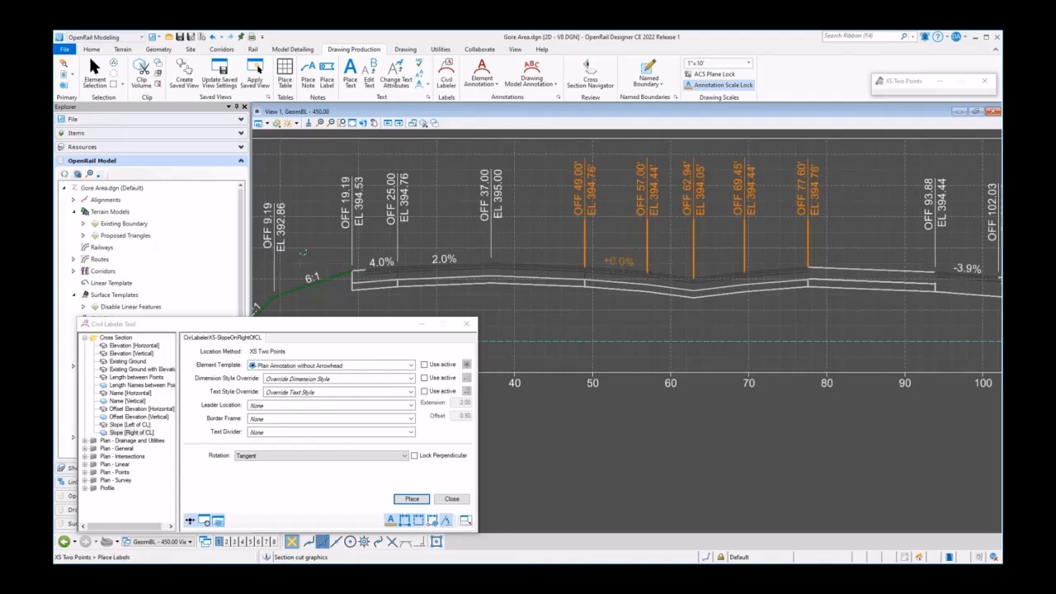
{"action": "left_click", "coordinate": [649, 264]}
- Place slope labels on the three segments between the points at offsets 57.00, 62.94, 69.45 and 77.60
{"action": "left_click", "coordinate": [648, 272]}
{"action": "left_click", "coordinate": [695, 271]}
{"action": "left_click", "coordinate": [691, 269]}
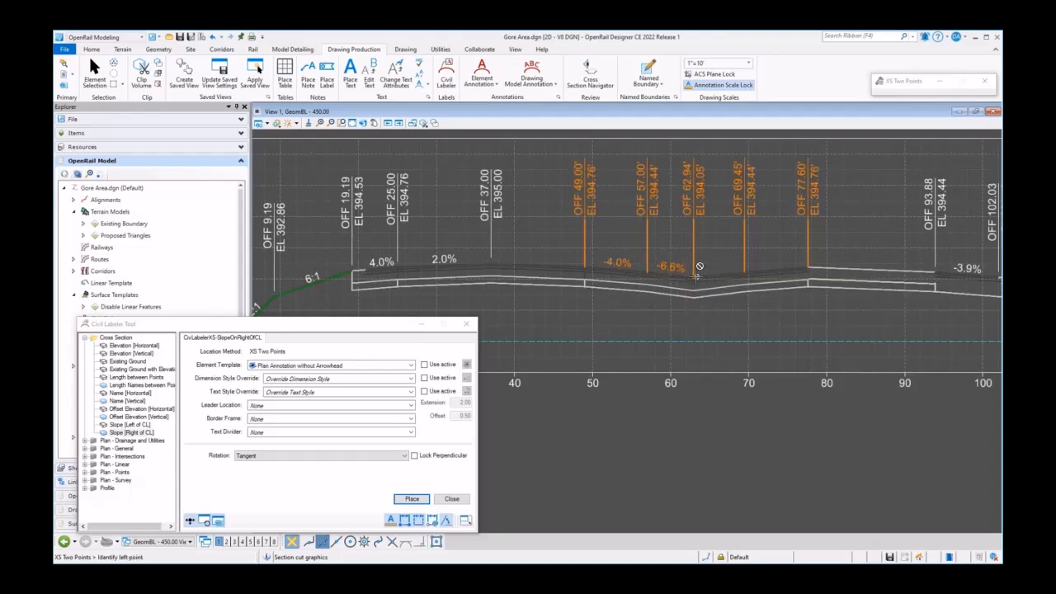
{"action": "left_click", "coordinate": [694, 271]}
{"action": "left_click", "coordinate": [745, 271]}
{"action": "left_click", "coordinate": [720, 245]}
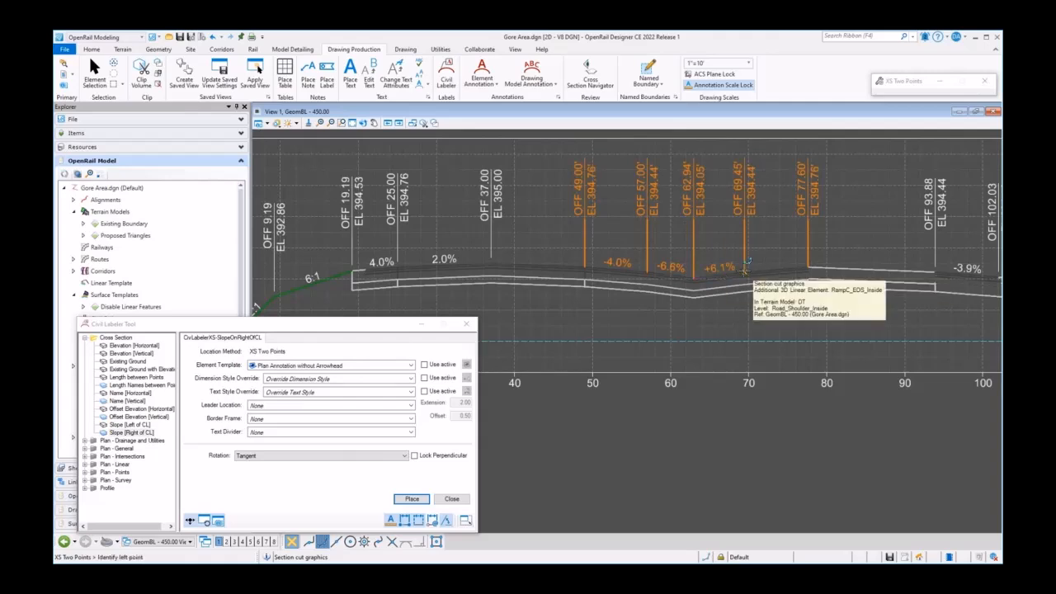
{"action": "left_click", "coordinate": [779, 260]}
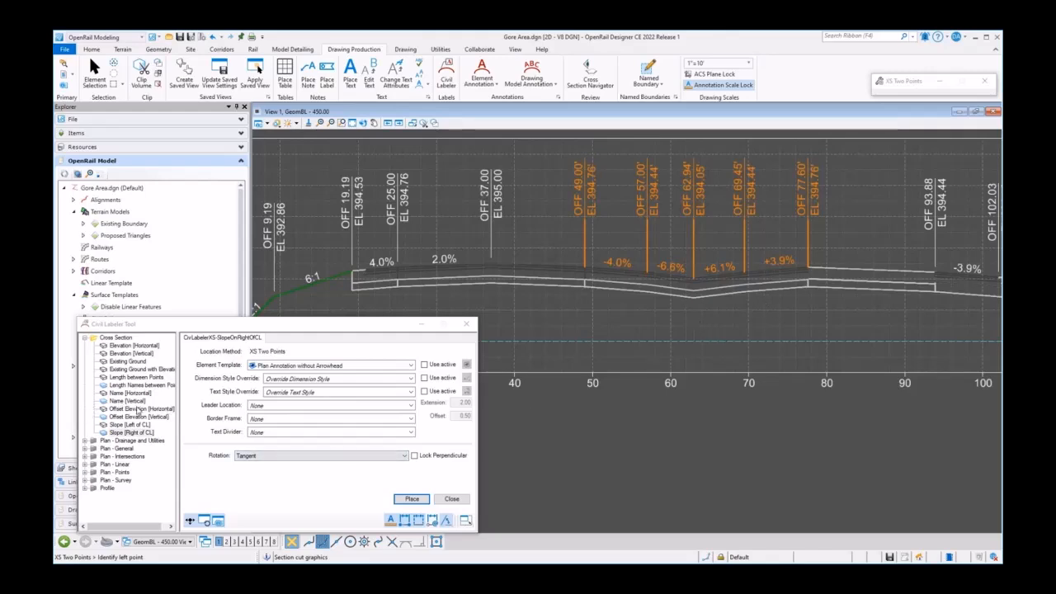
- Place a Length Names between Points label below the section, spanning the edge-of-pavement points at offsets 49.00 and 77.60
{"action": "left_click", "coordinate": [131, 385]}
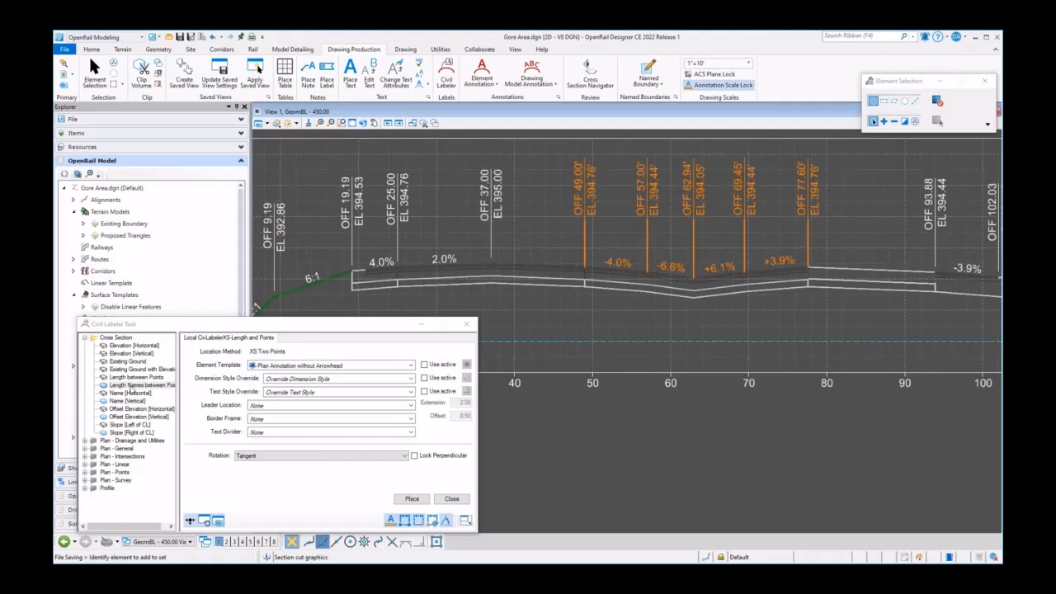
{"action": "left_click", "coordinate": [412, 499]}
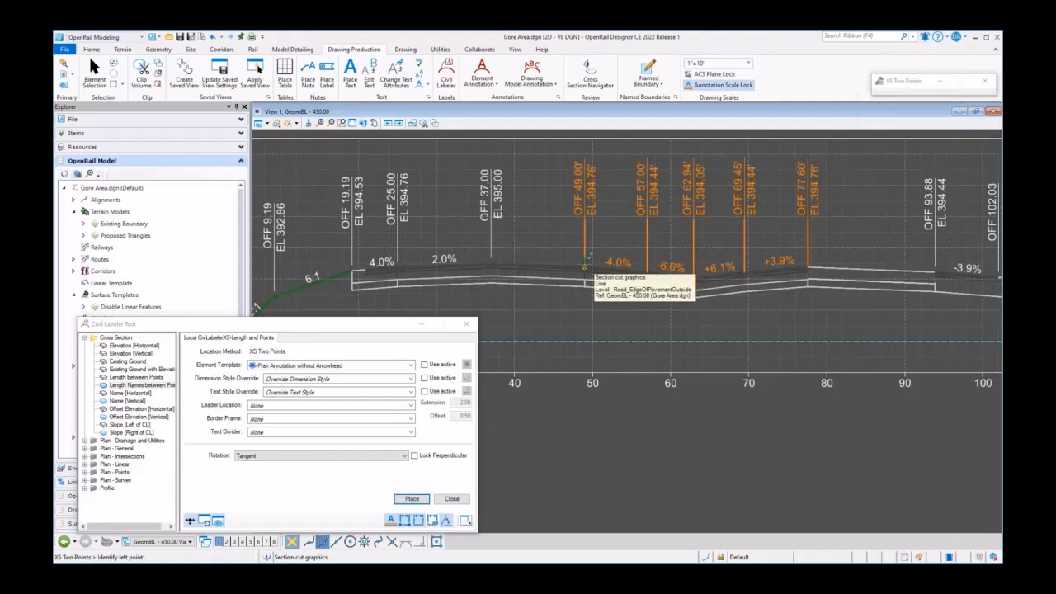
{"action": "left_click", "coordinate": [585, 266]}
{"action": "left_click", "coordinate": [808, 266]}
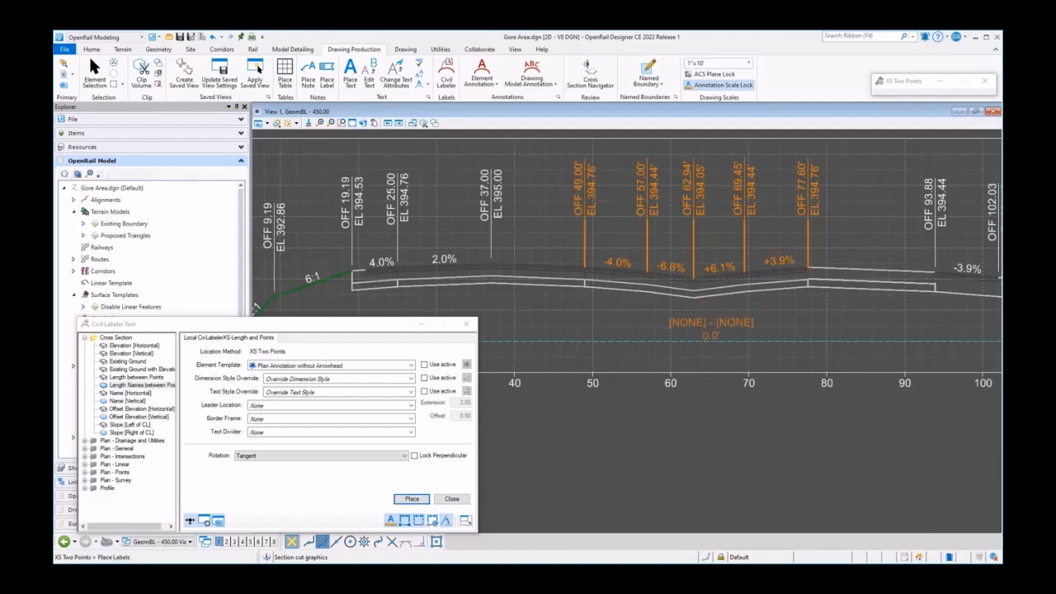
{"action": "left_click", "coordinate": [691, 316]}
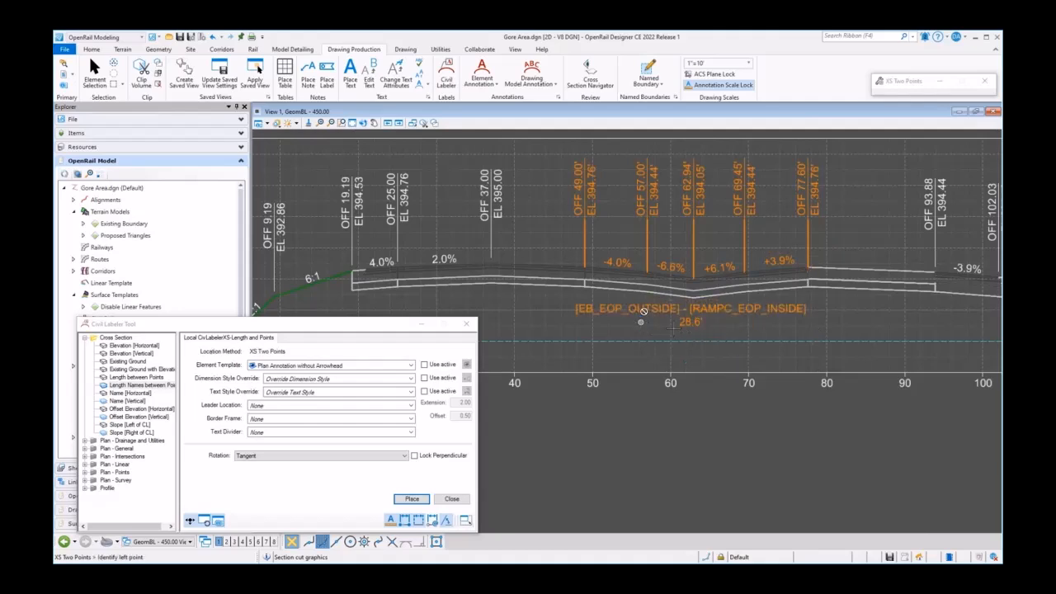